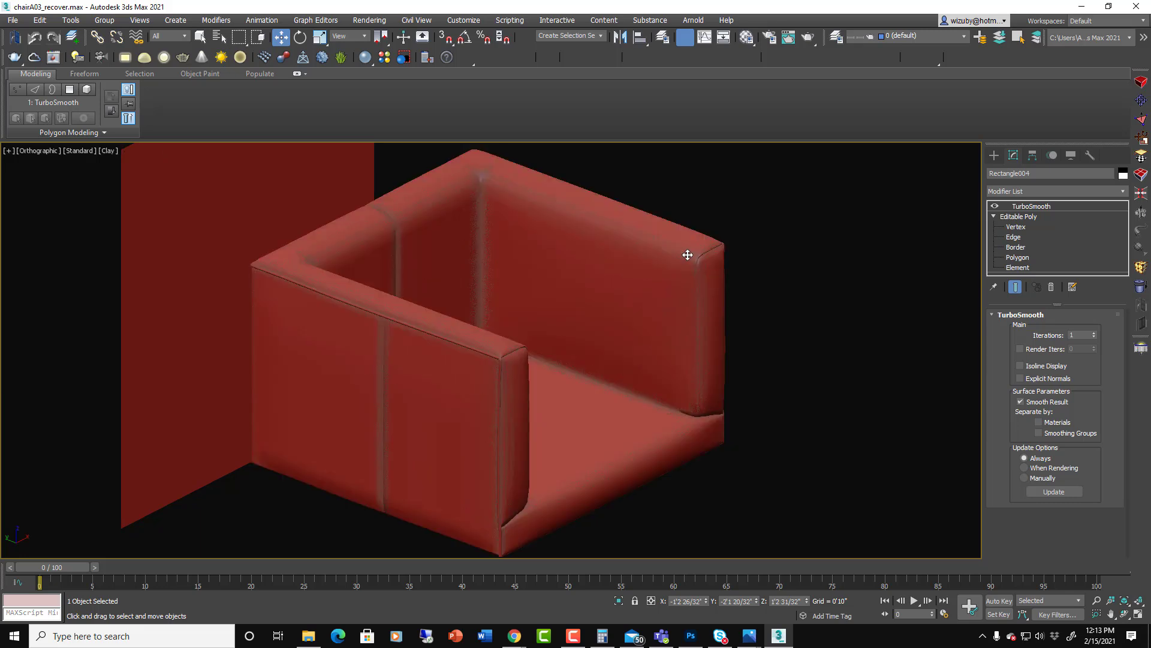
Step: Examine the smoothed chair body's edges and corners from several angles, with and without edged faces shown
left_click(760, 265)
left_click(697, 273)
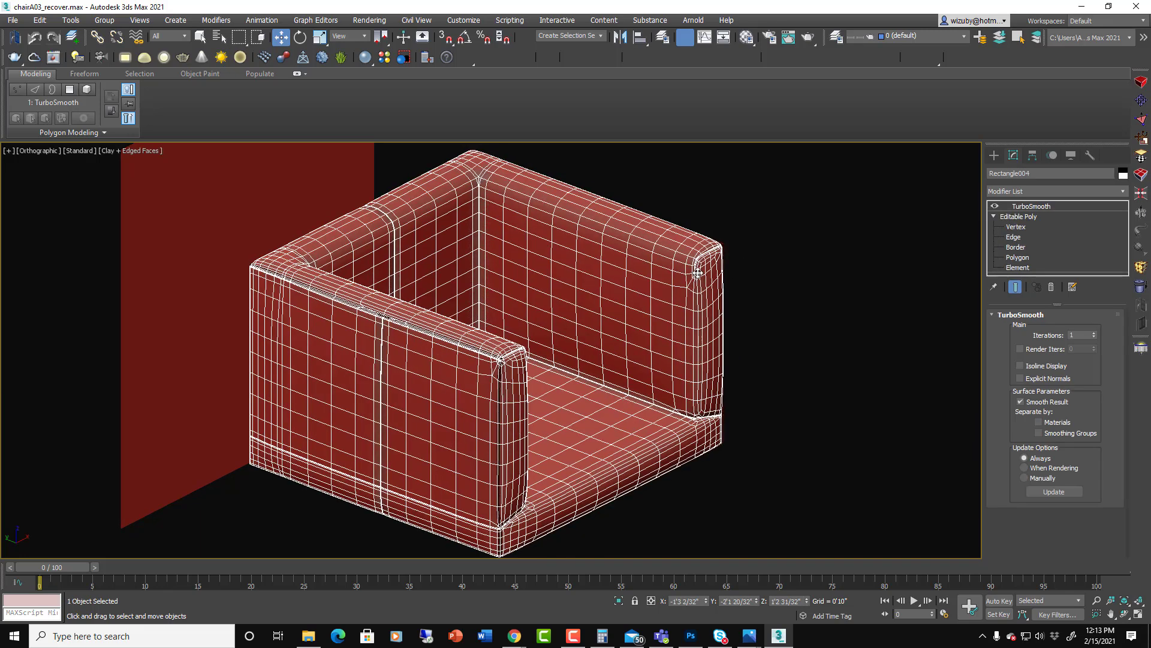
left_click_drag(698, 275, 702, 264)
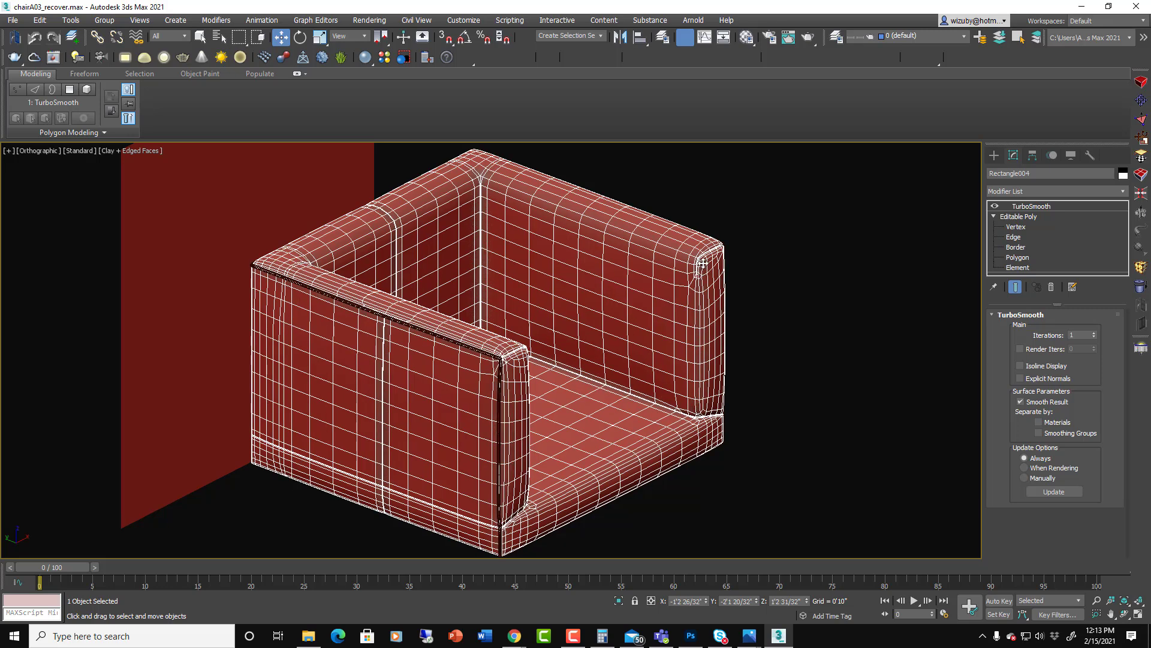
left_click(765, 220)
key("F4")
left_click(694, 261)
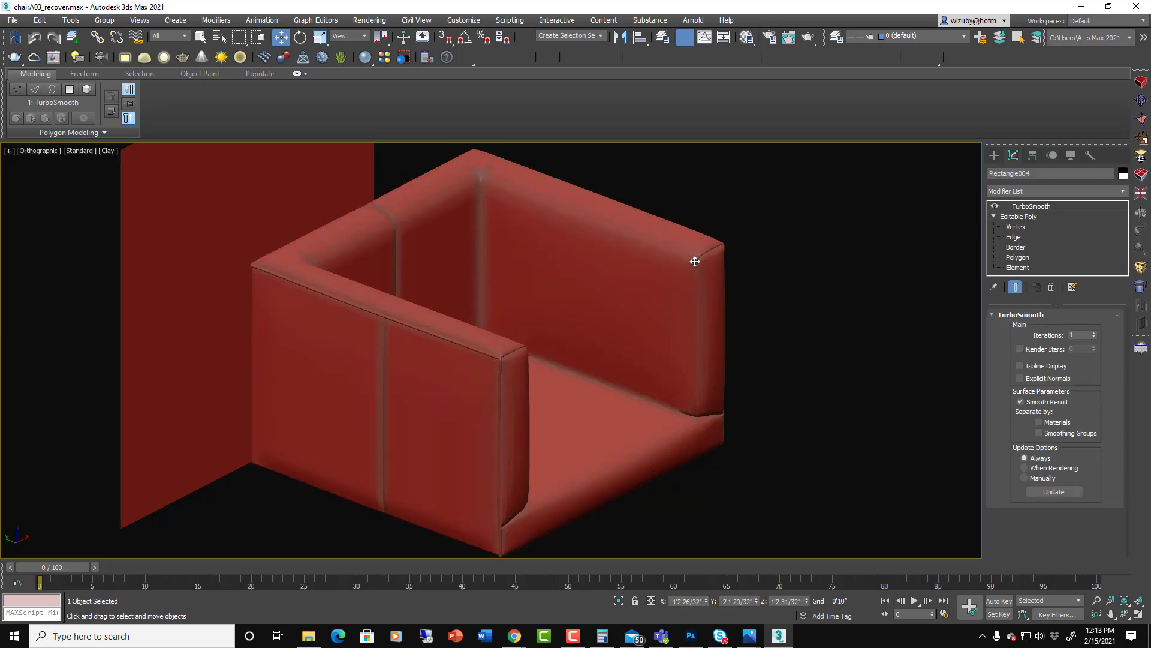
key("f")
scroll(742, 260, "down", 5)
middle_click_drag(680, 256, 641, 264, "alt")
scroll(642, 264, "up", 10)
key("F4")
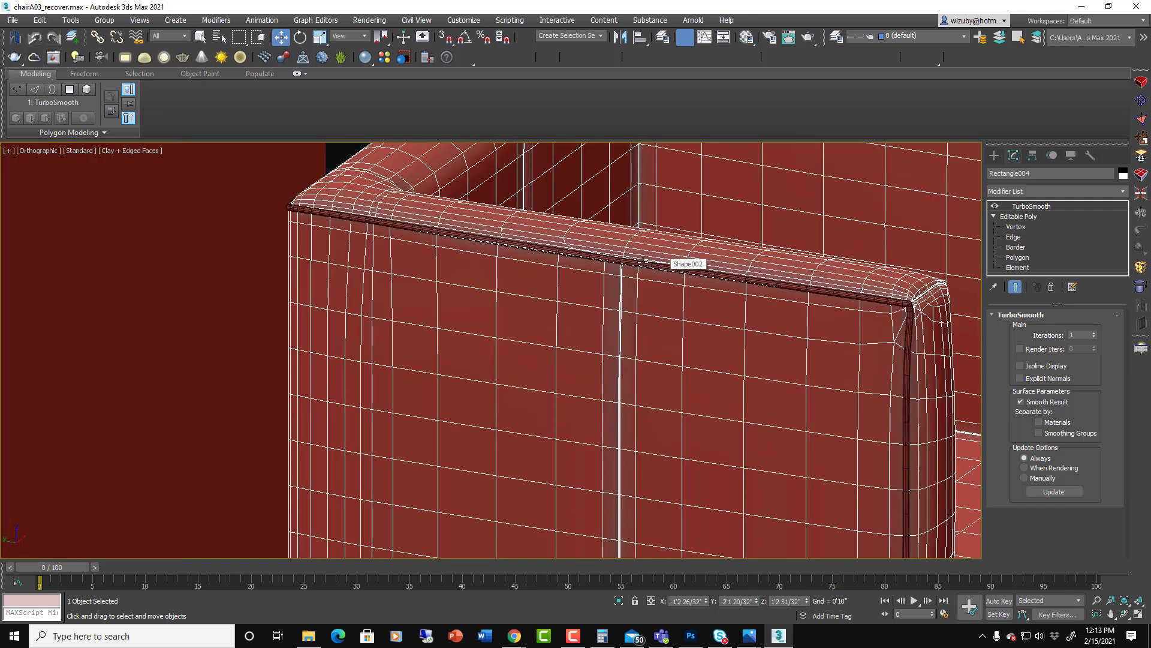
scroll(639, 270, "down", 15)
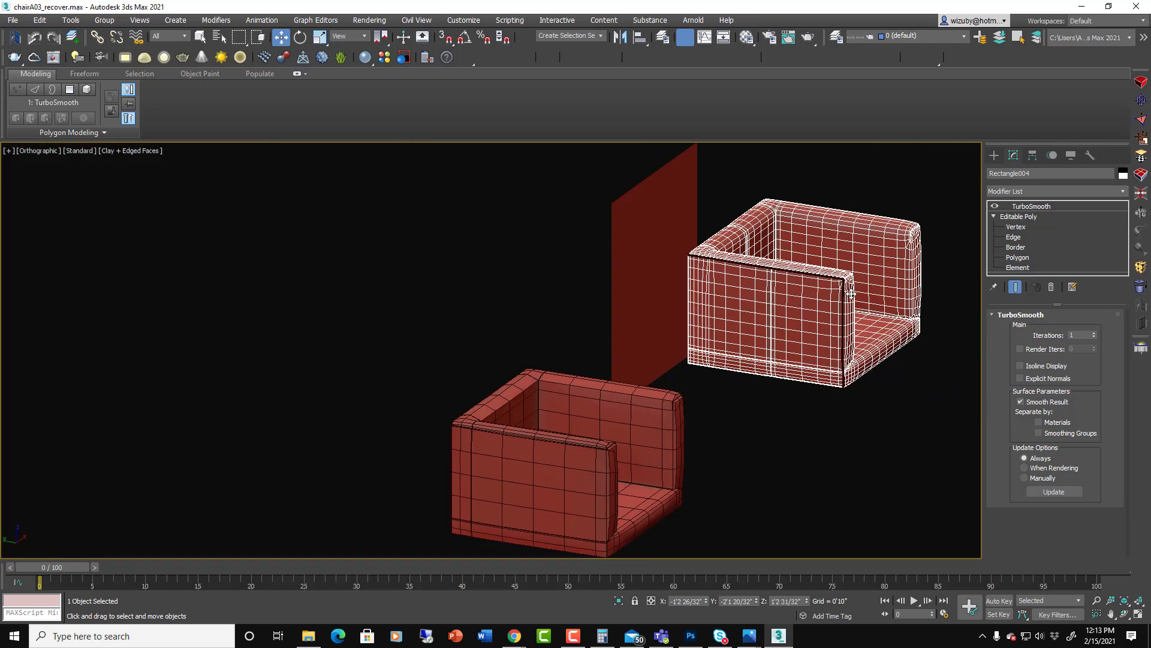
middle_click_drag(851, 294, 761, 295, "alt")
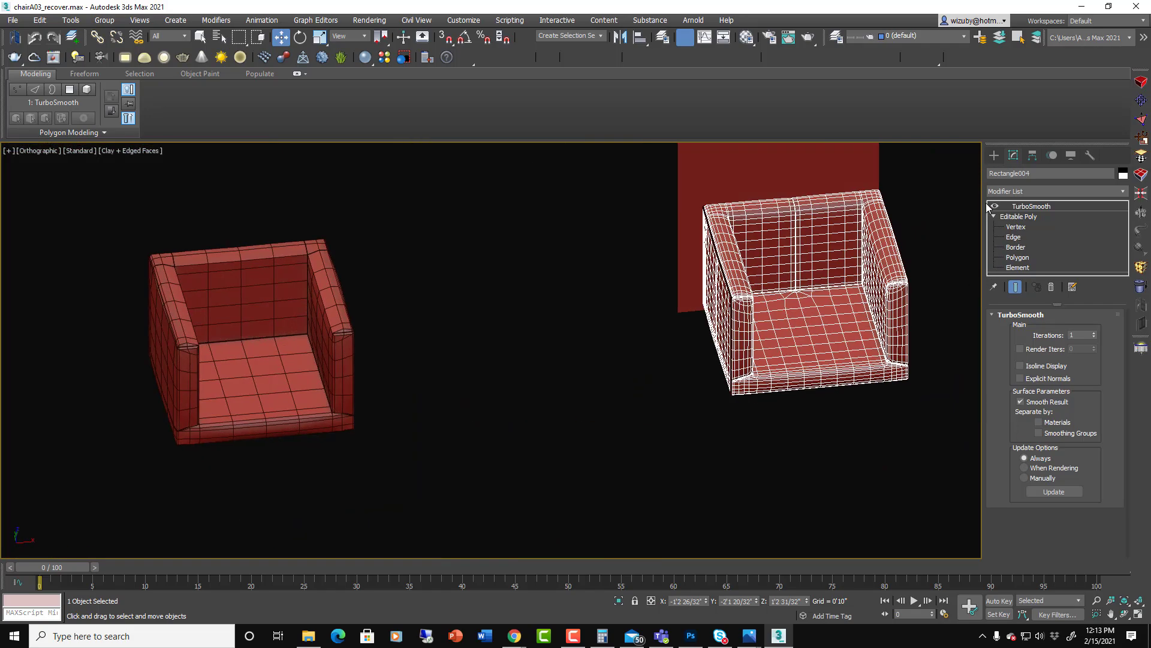
Step: Turn off the TurboSmooth effect on the chair body to work on its base mesh
scroll(801, 282, "up", 5)
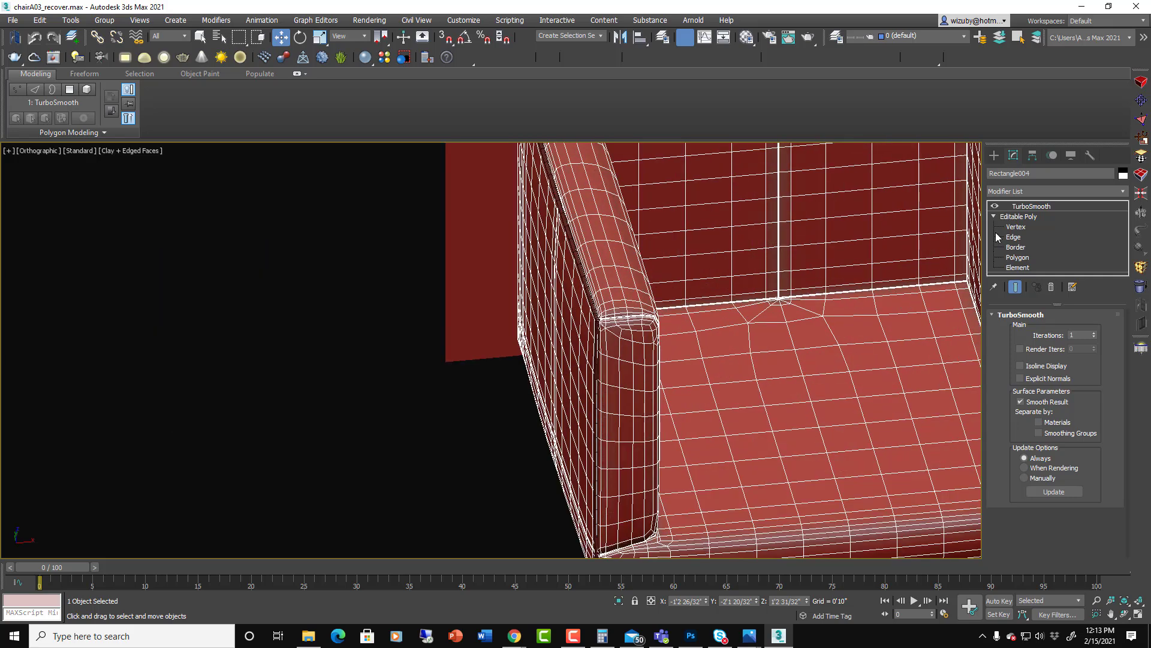
left_click(994, 206)
scroll(792, 315, "up", 6)
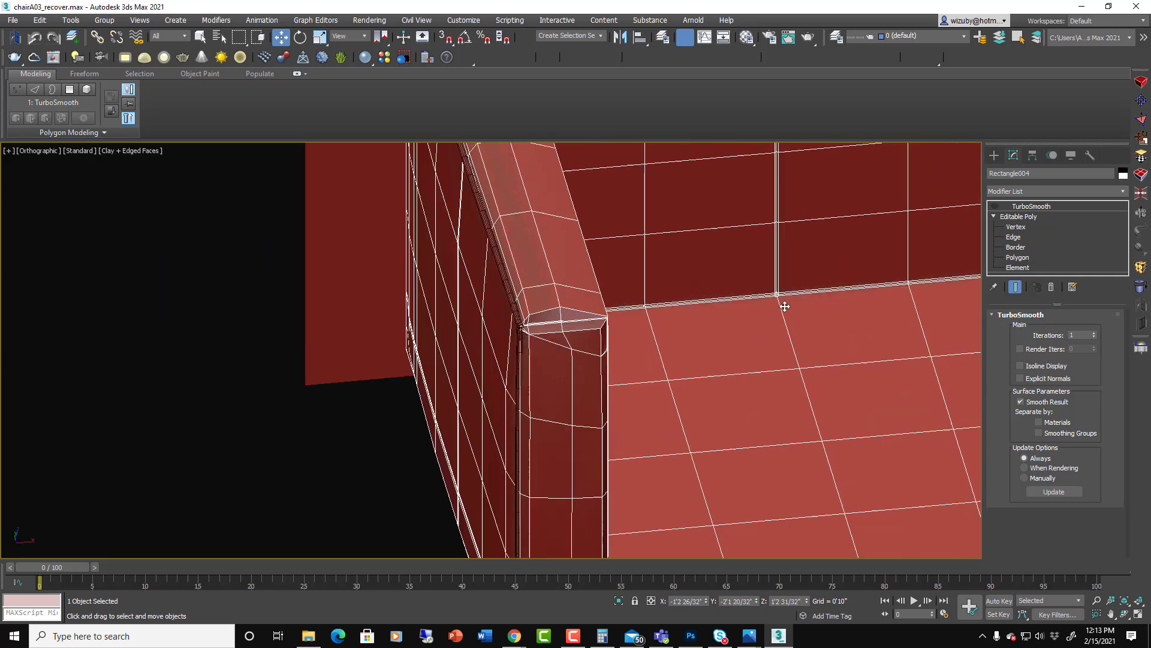
scroll(764, 280, "down", 10)
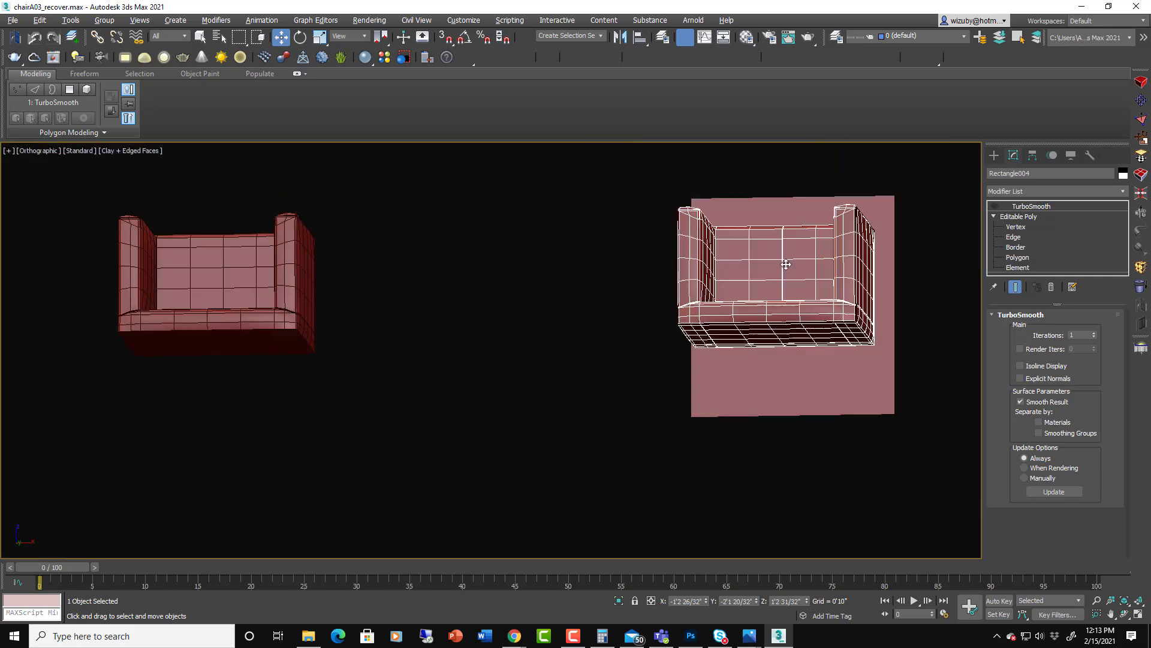
middle_click_drag(815, 322, 819, 302, "alt")
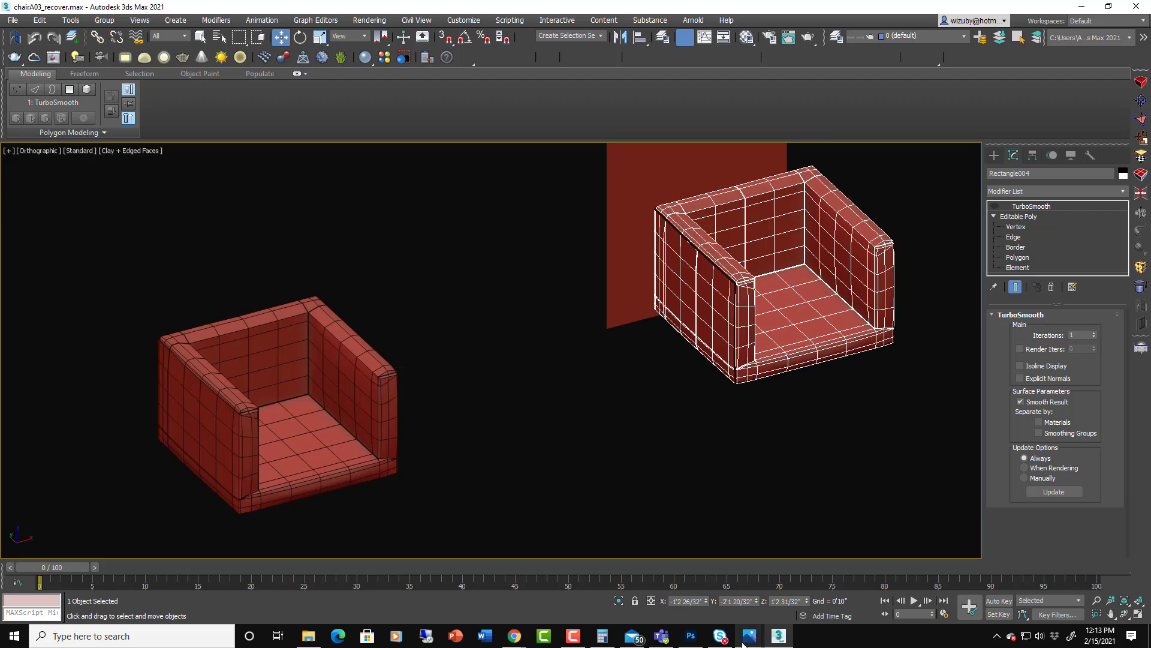
Step: Switch to the chair_perspective.jpg photo to study the armchair's seat base and arms, and return to the model
mouse_move(746, 640)
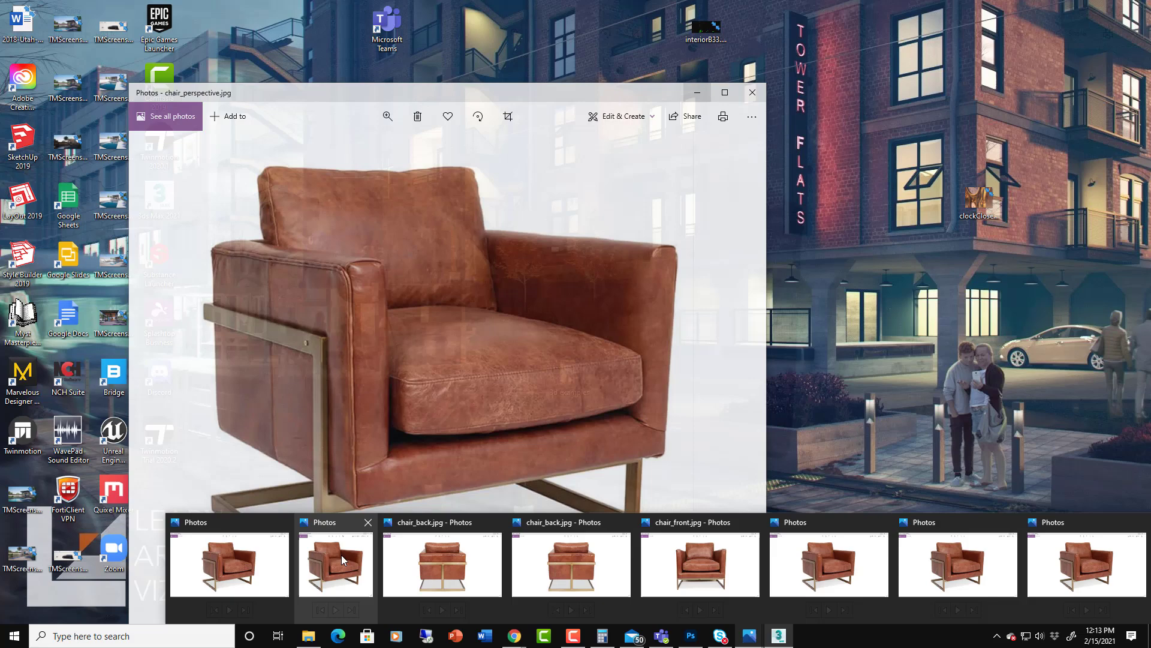
left_click(347, 551)
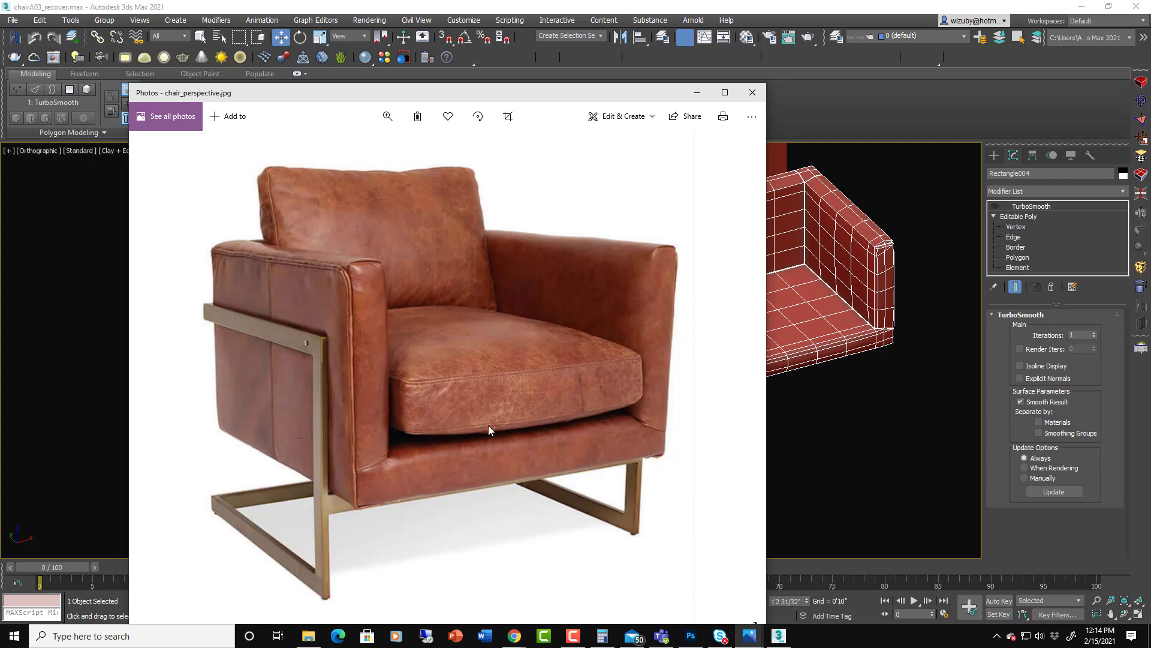
left_click(696, 95)
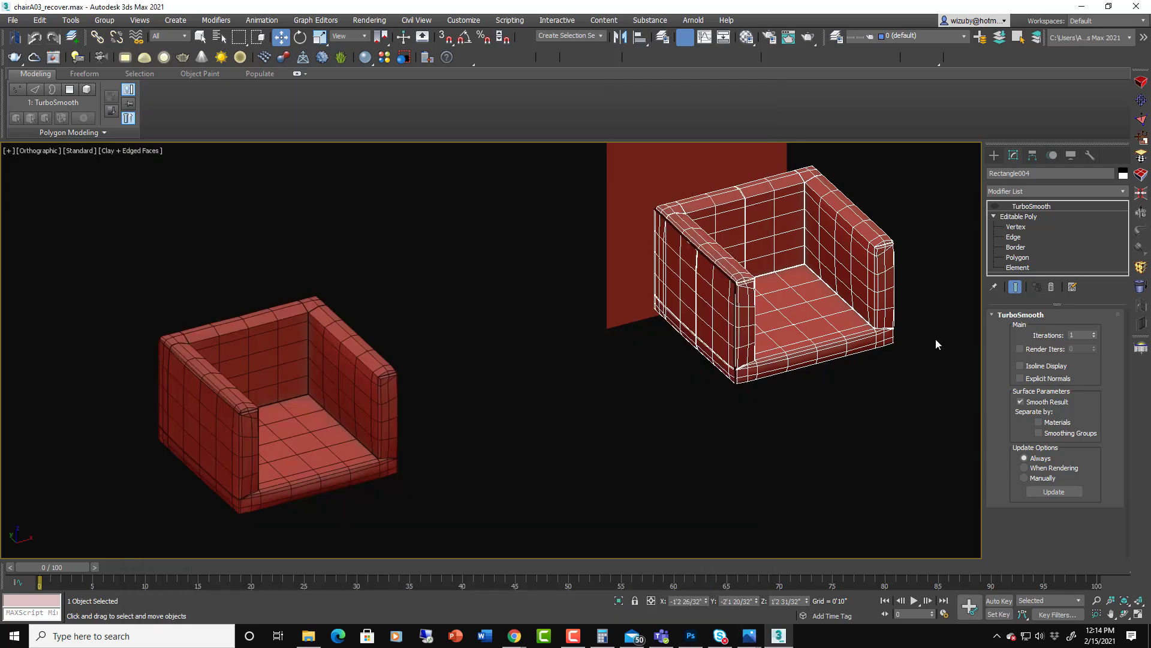
Step: Switch the chair body to polygon editing and select polygons on the front edge of the seat base
middle_click_drag(936, 340, 727, 423, "alt")
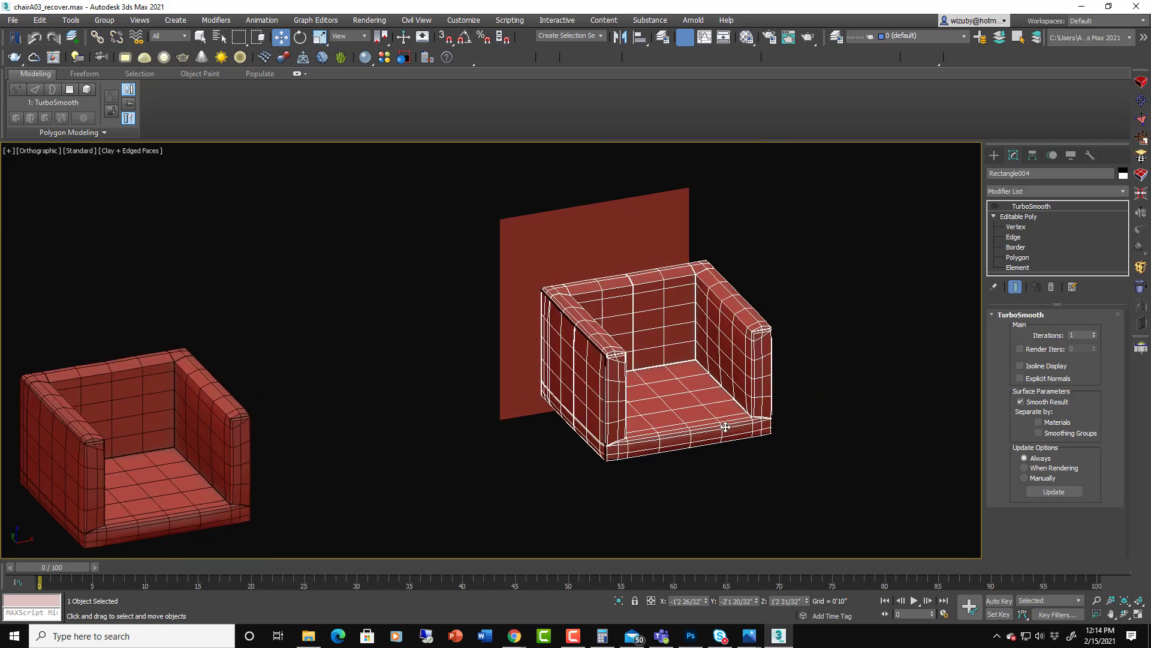
scroll(727, 423, "up", 5)
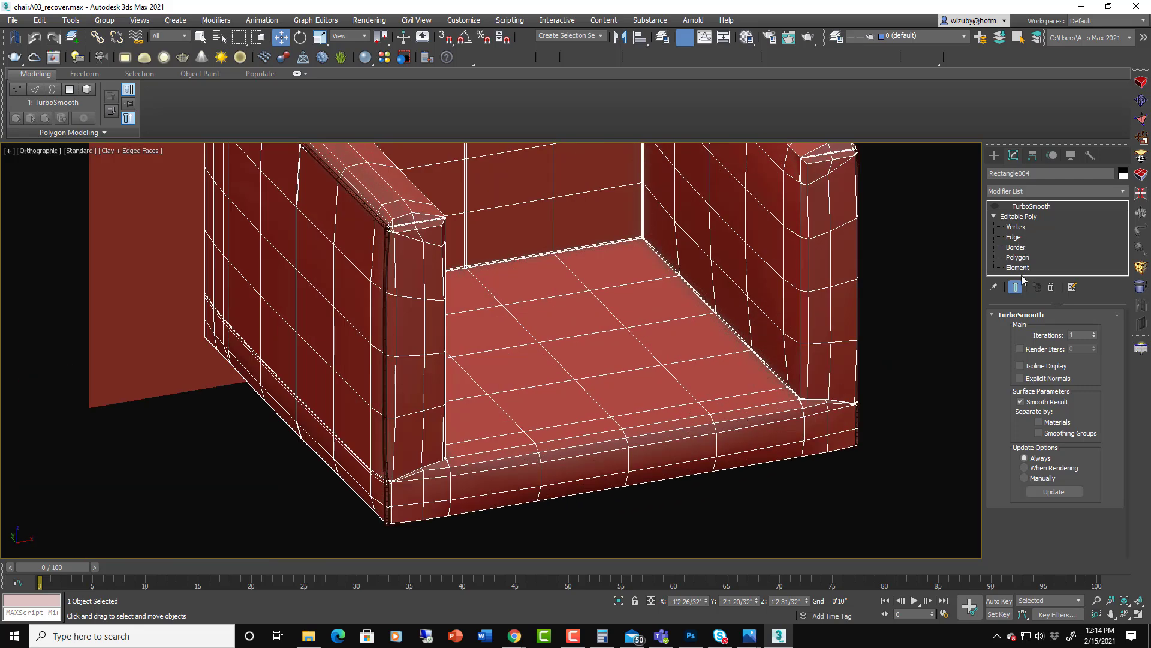
key("4")
left_click(745, 442)
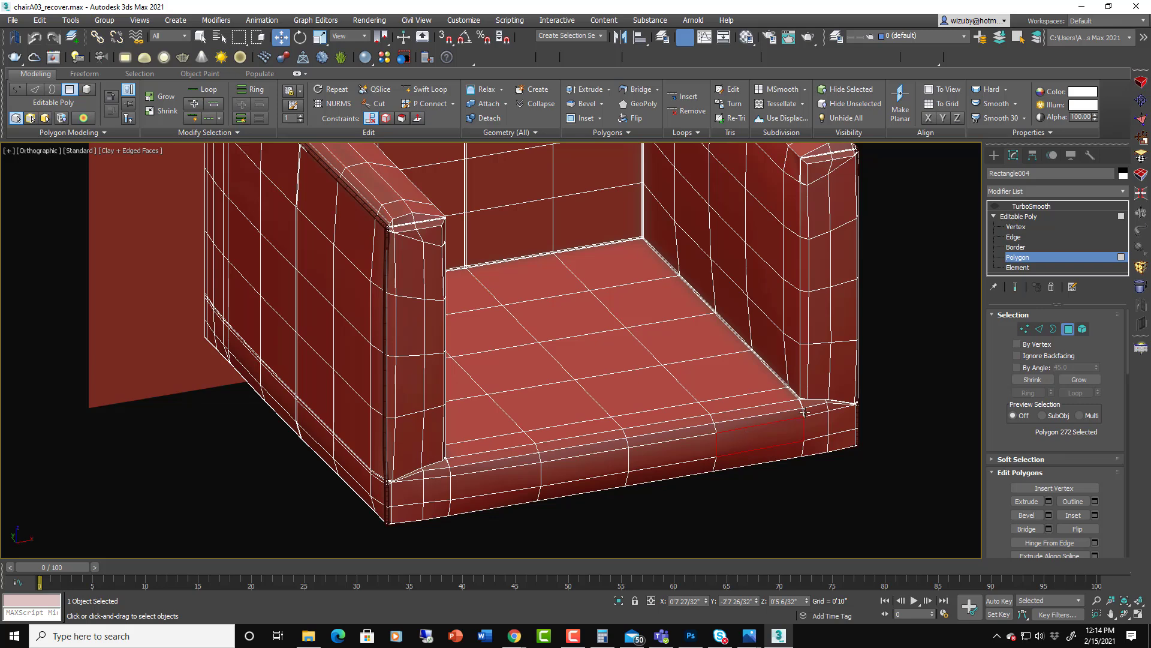
key("t")
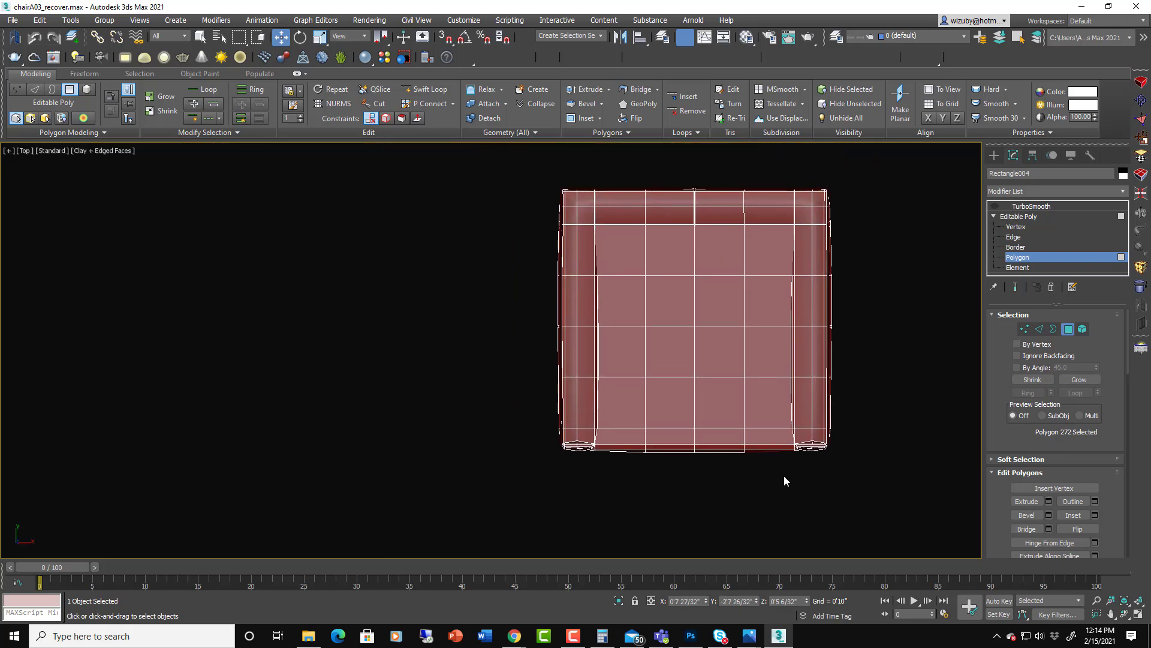
left_click_drag(610, 261, 609, 259)
middle_click_drag(726, 409, 745, 335, "alt")
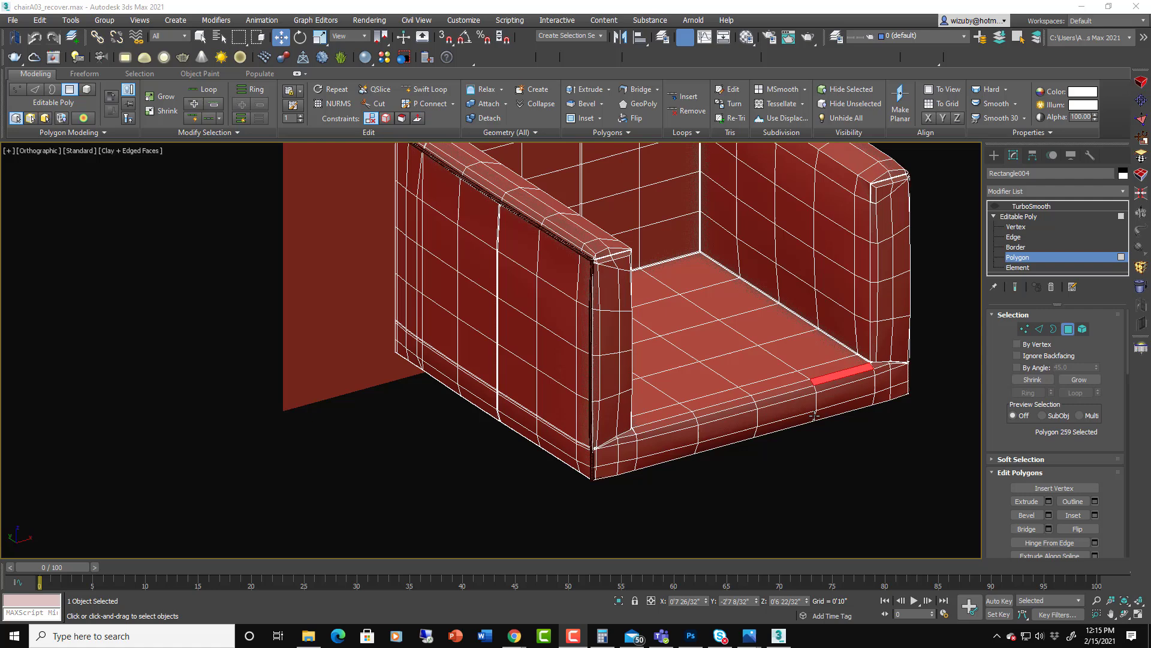
left_click_drag(829, 462, 732, 377)
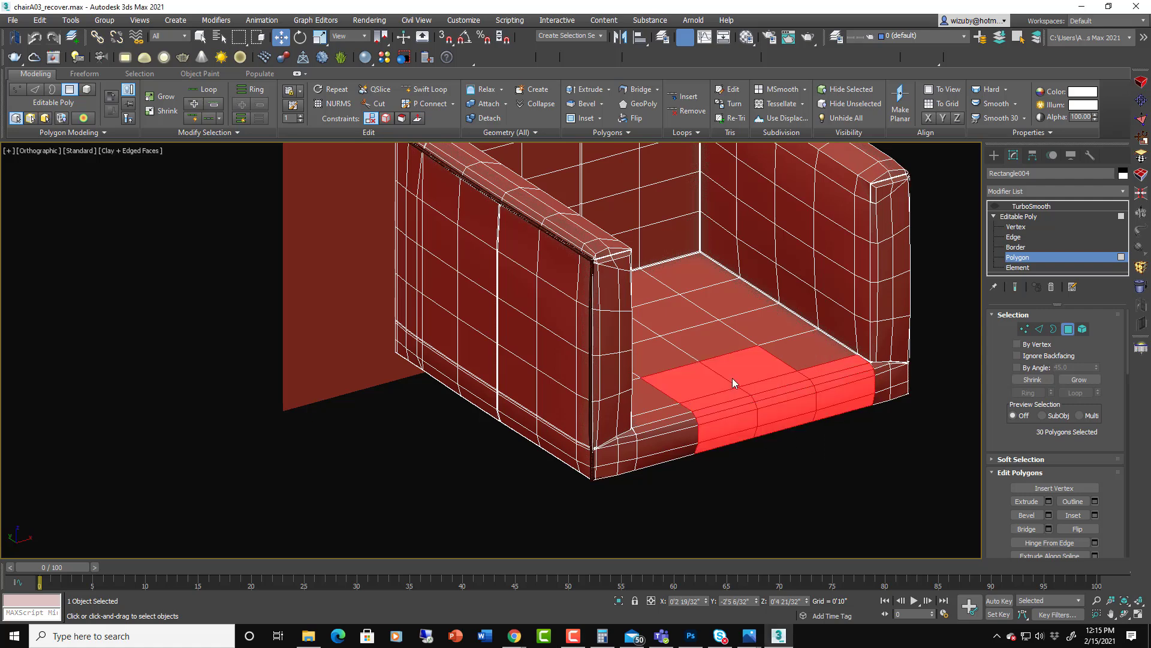
Step: Select the full strip of polygons on the seat base's front edge between the two arms
key("t")
left_click_drag(541, 345, 485, 275)
key("f")
key("z")
scroll(598, 416, "down", 3)
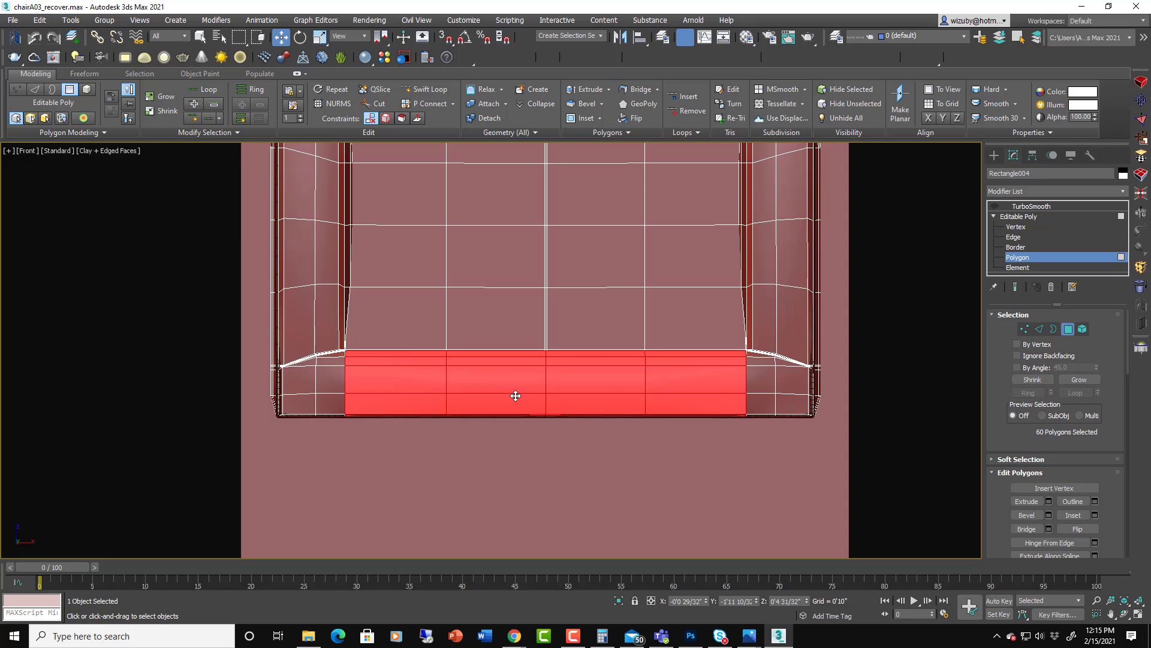
Step: Extend the polygon selection to the whole lower band of the chair, including the areas beneath both arms
left_click_drag(255, 327, 395, 438, "ctrl")
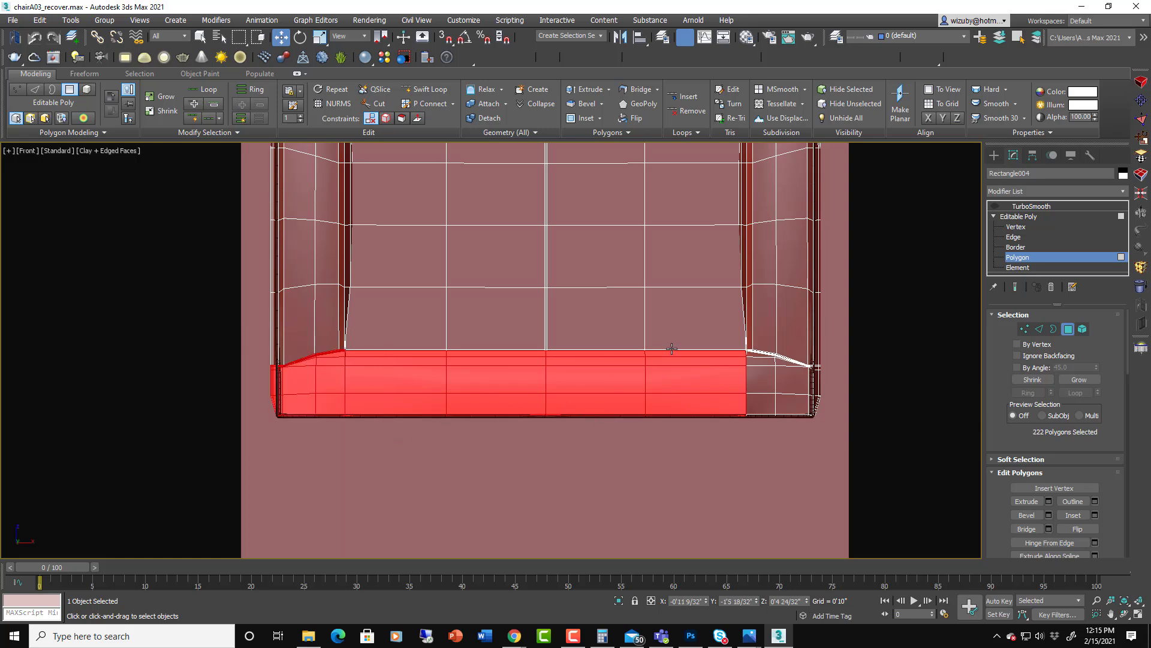
left_click_drag(566, 474, 847, 353, "ctrl")
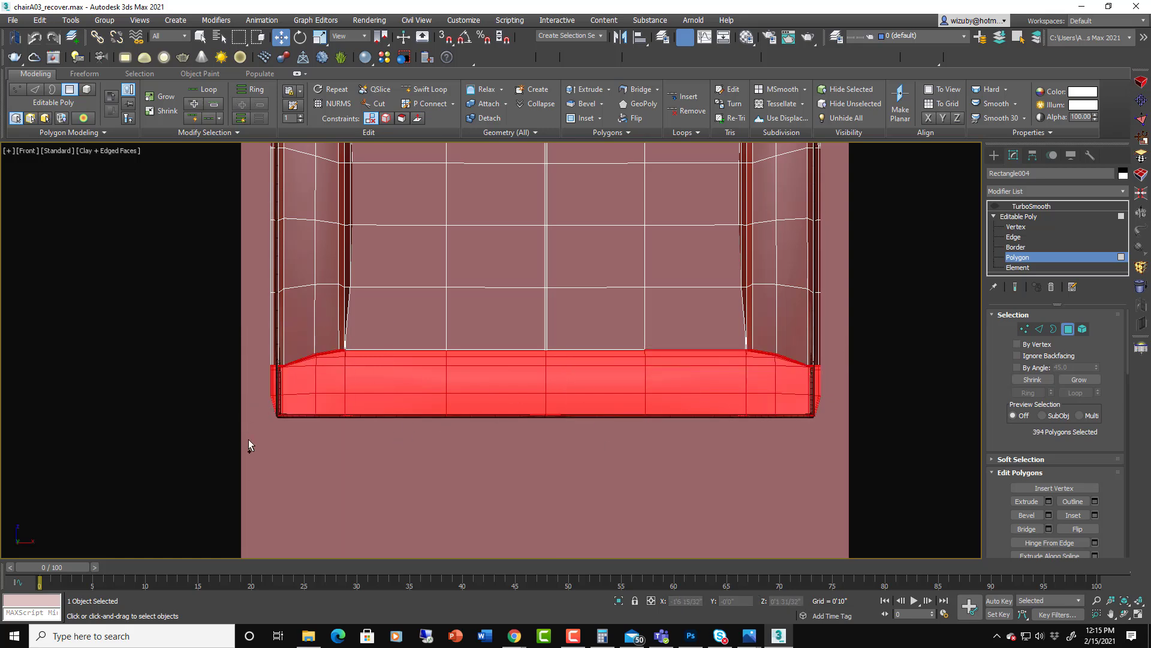
left_click_drag(248, 439, 827, 400, "ctrl")
Step: Deselect the side and rear polygons of the lower band, keeping only those on the chair's front
middle_click_drag(776, 398, 818, 402, "alt")
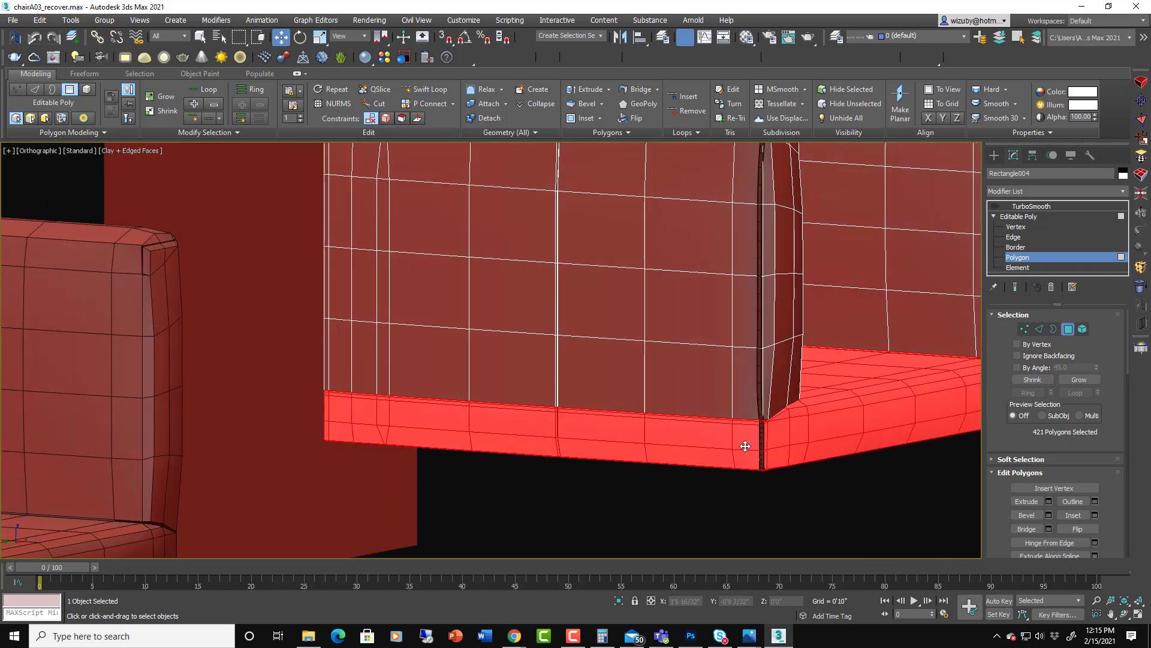
key("l")
key("l")
scroll(624, 378, "down", 2)
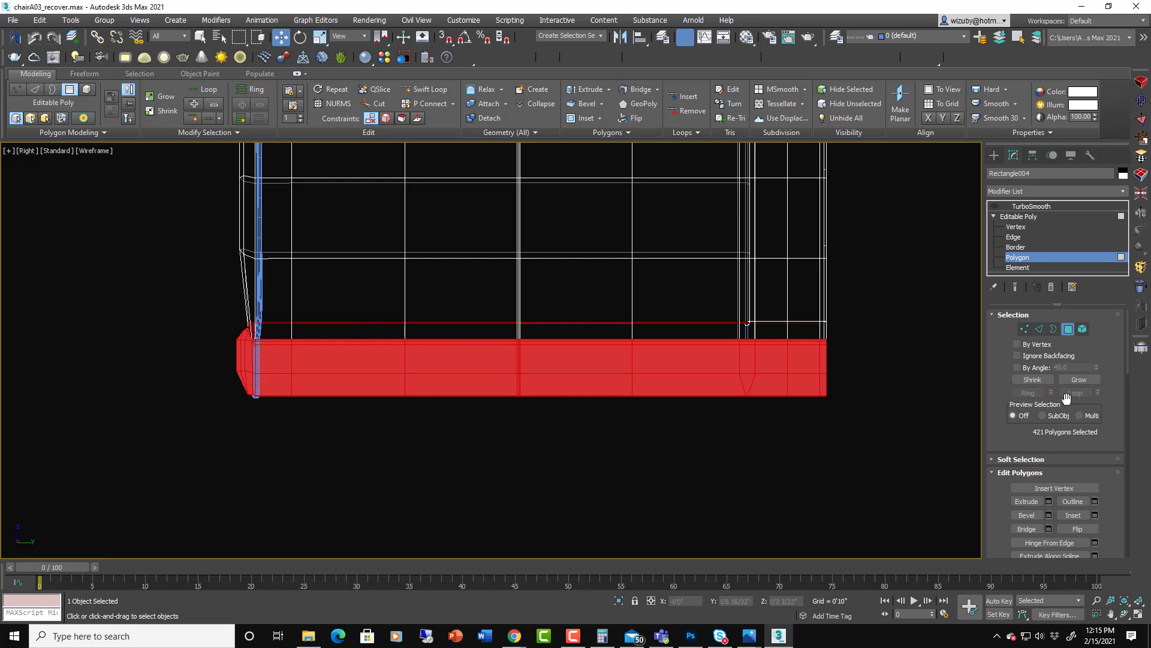
left_click_drag(298, 411, 856, 277, "alt")
left_click_drag(342, 436, 280, 308, "alt")
Step: Add the central seat polygons between the arms, including the underside, to the front selection
middle_click_drag(279, 308, 427, 337, "alt")
key("F3")
scroll(447, 358, "up", 3)
scroll(379, 332, "down", 5)
key("t")
key("z")
scroll(533, 403, "down", 5)
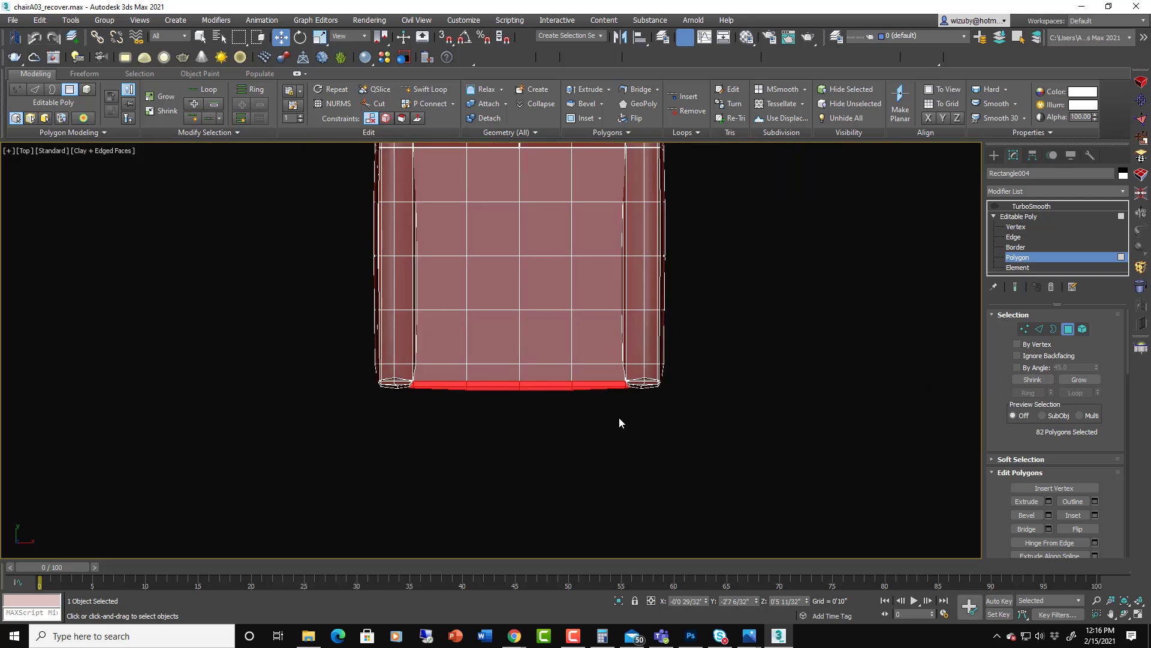
left_click_drag(614, 417, 442, 183, "alt")
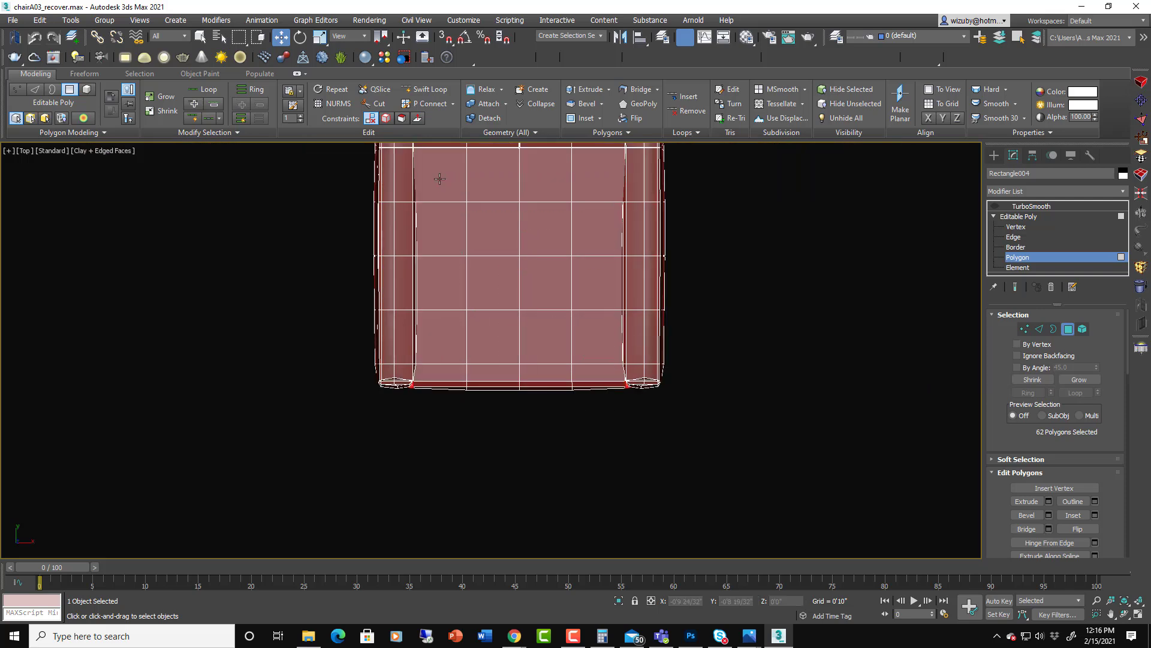
key("ctrl+z")
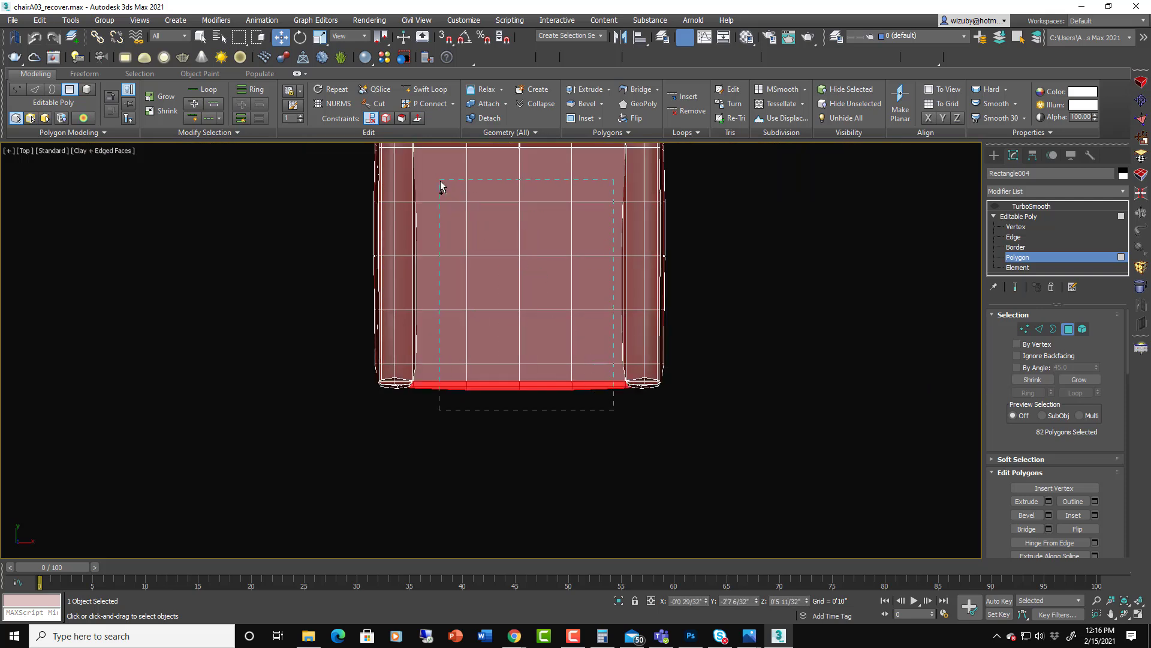
left_click_drag(440, 186, 440, 185, "ctrl")
Step: Add the two underside polygons beside the piping near the front corner to the selection
middle_click_drag(605, 452, 631, 313, "alt")
scroll(402, 288, "up", 10)
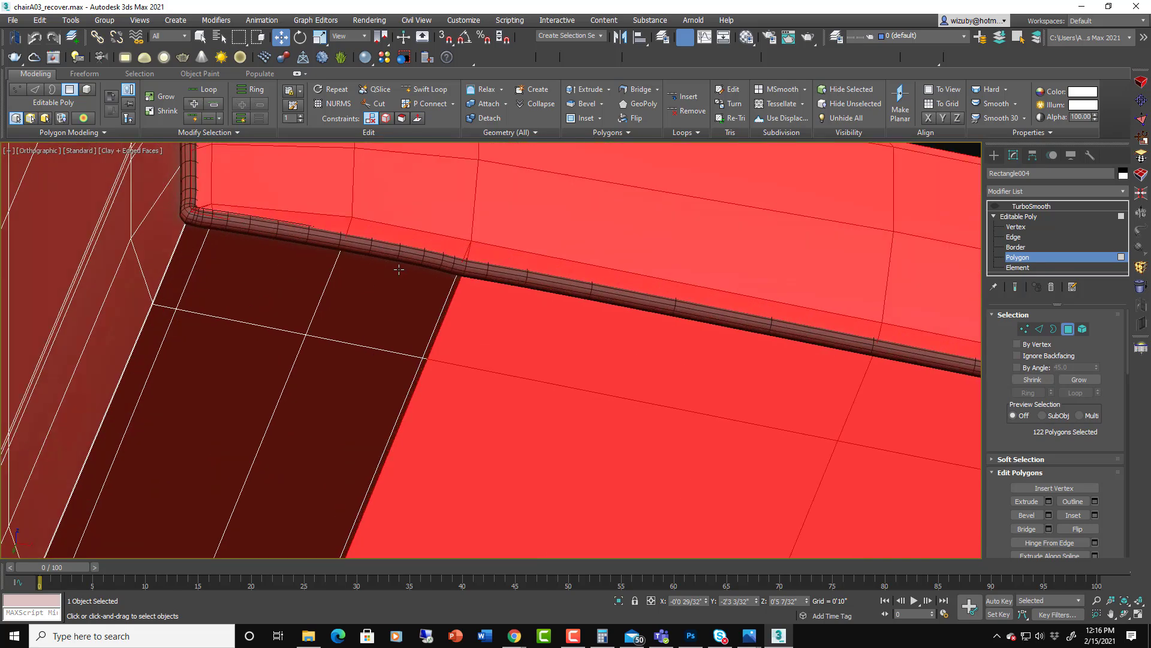
left_click(398, 289, "ctrl")
left_click(449, 300, "ctrl")
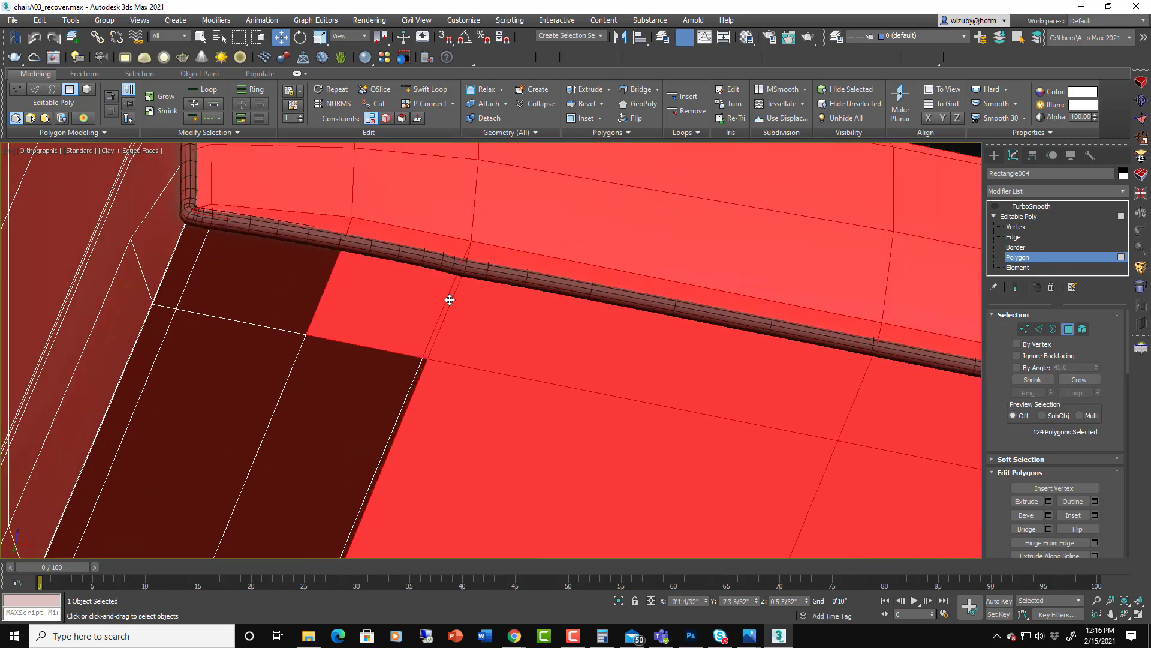
Step: Hide the piping spline along the chair's edges and reselect the chair body
left_click(1069, 331)
left_click(897, 354)
scroll(897, 354, "down", 8)
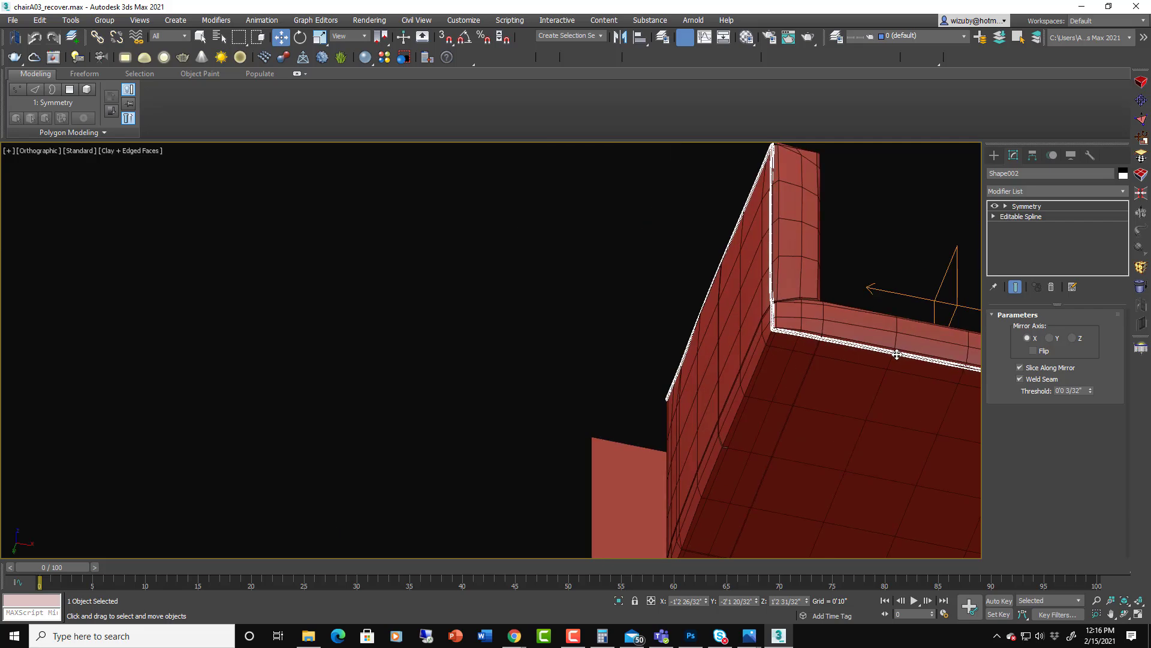
right_click(897, 354)
left_click(924, 296)
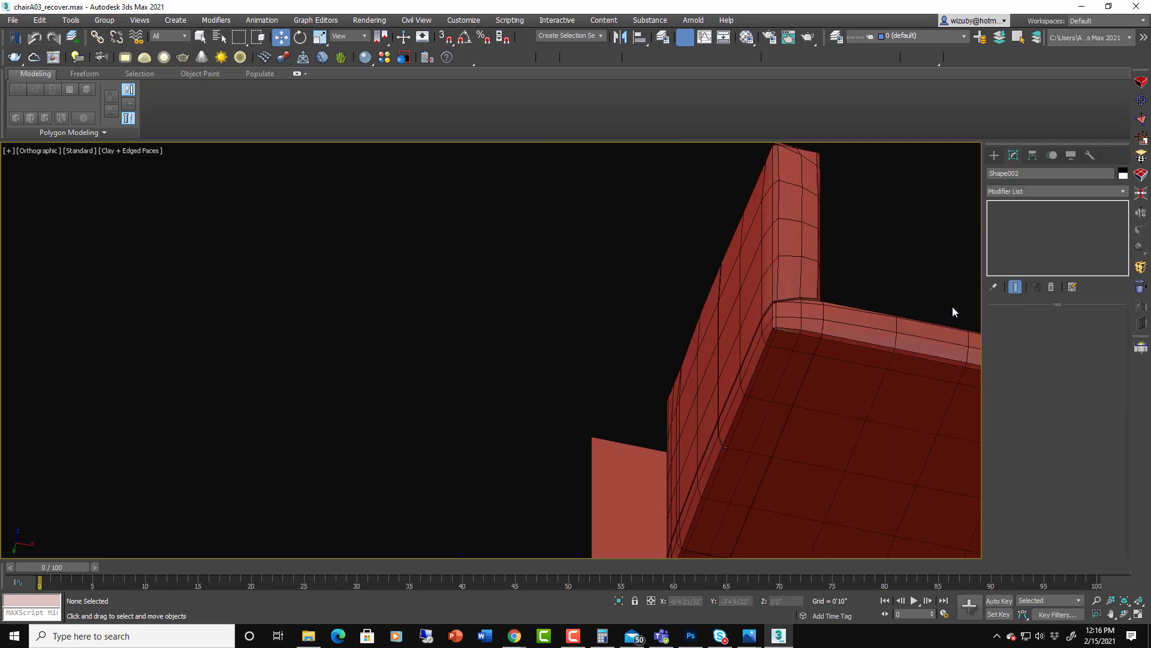
middle_click_drag(842, 308, 714, 267)
left_click(827, 314)
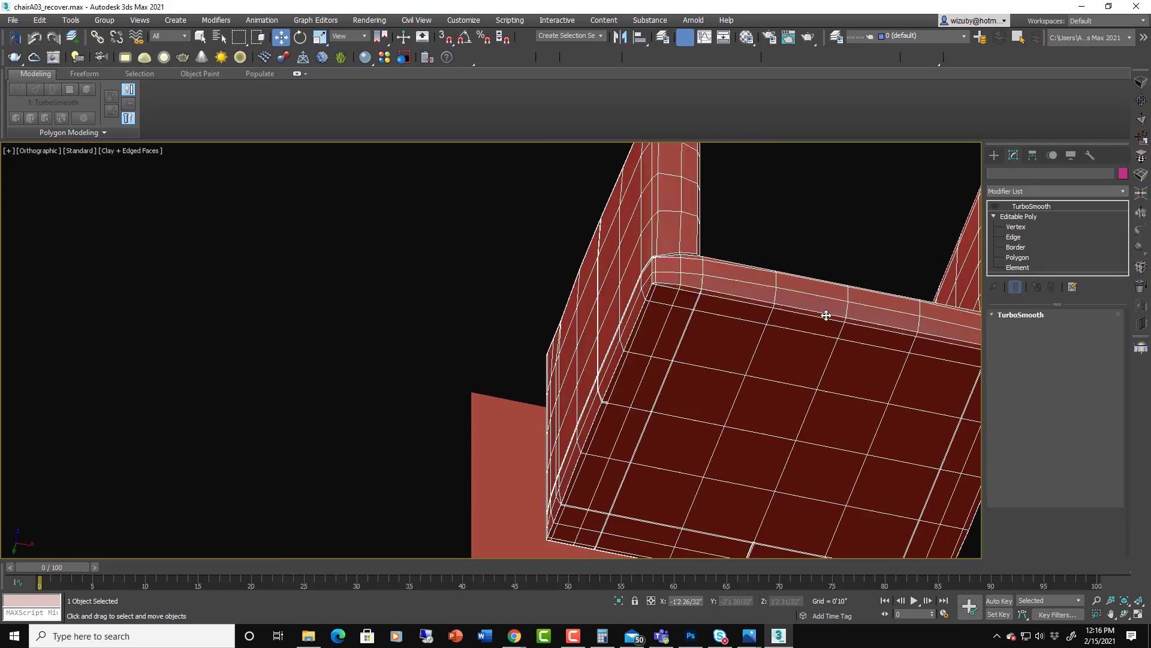
Step: Add the underside polygons near the front corner and along the far side to the selection, with Ignore Backfacing enabled
left_click(1018, 258)
left_click(665, 295, "ctrl")
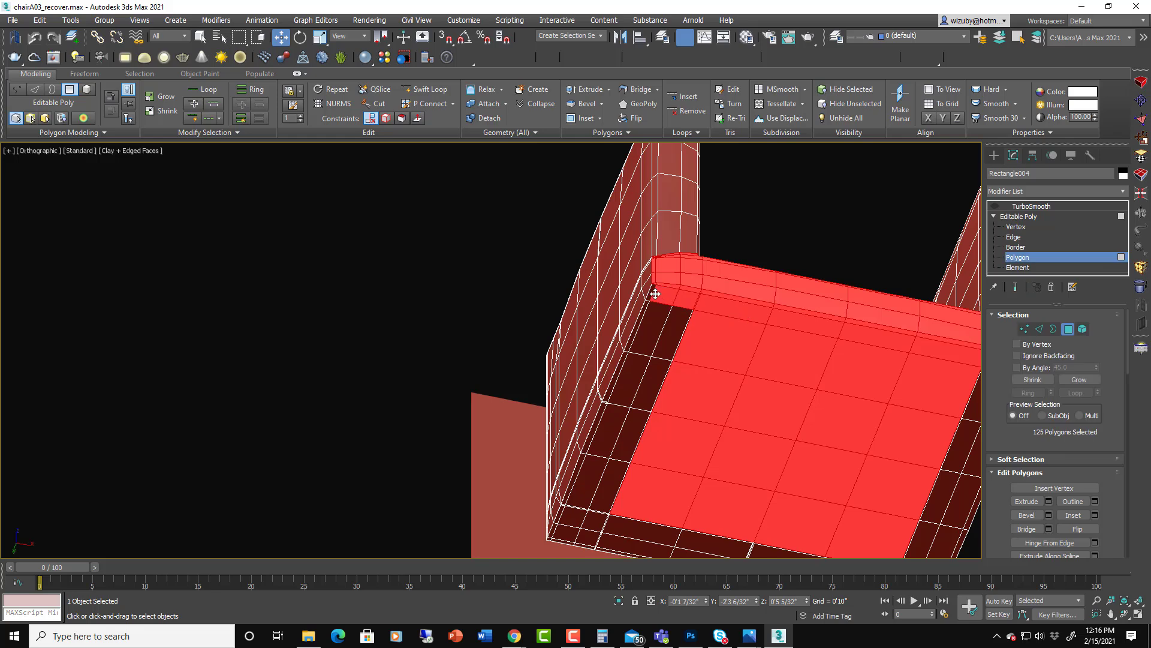
scroll(653, 290, "up", 3)
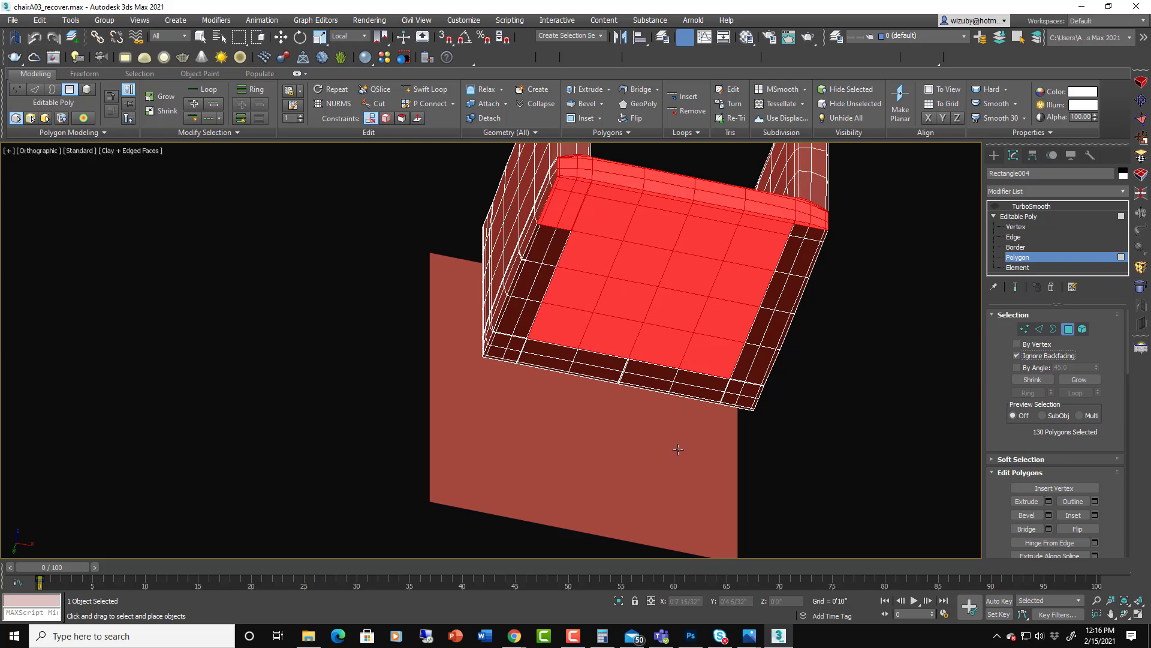
left_click_drag(618, 549, 883, 279)
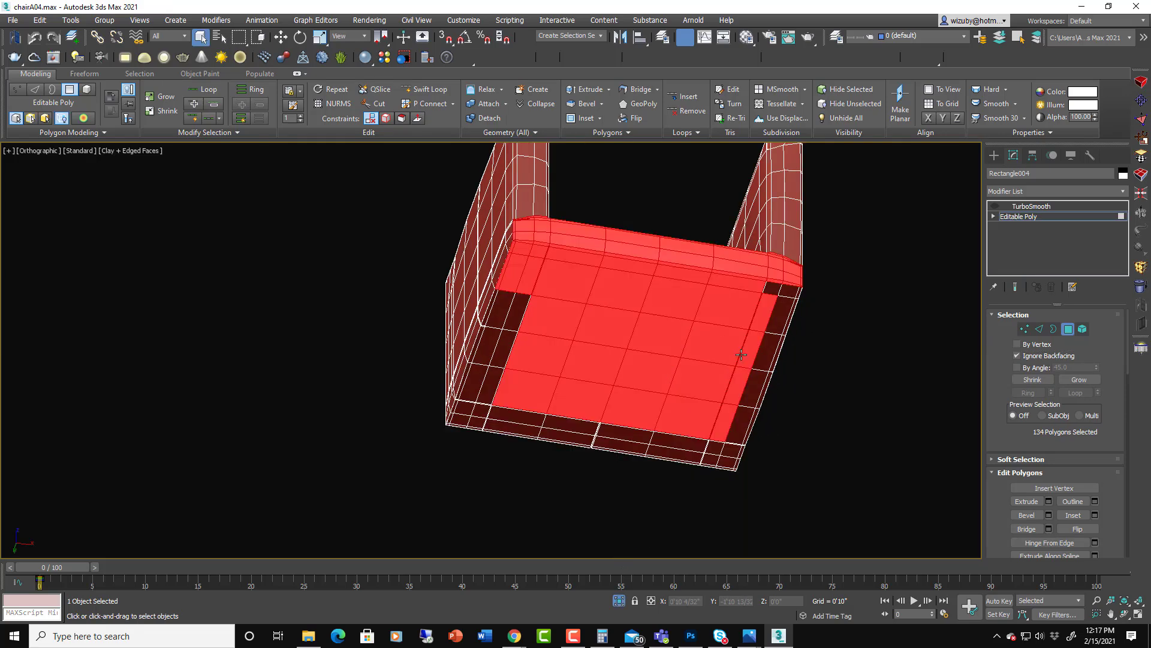
Step: In the front view, region-select across the chair's lowest edge to add the remaining underside polygons to the selection
key("f")
scroll(642, 351, "up", 5)
scroll(505, 368, "down", 2)
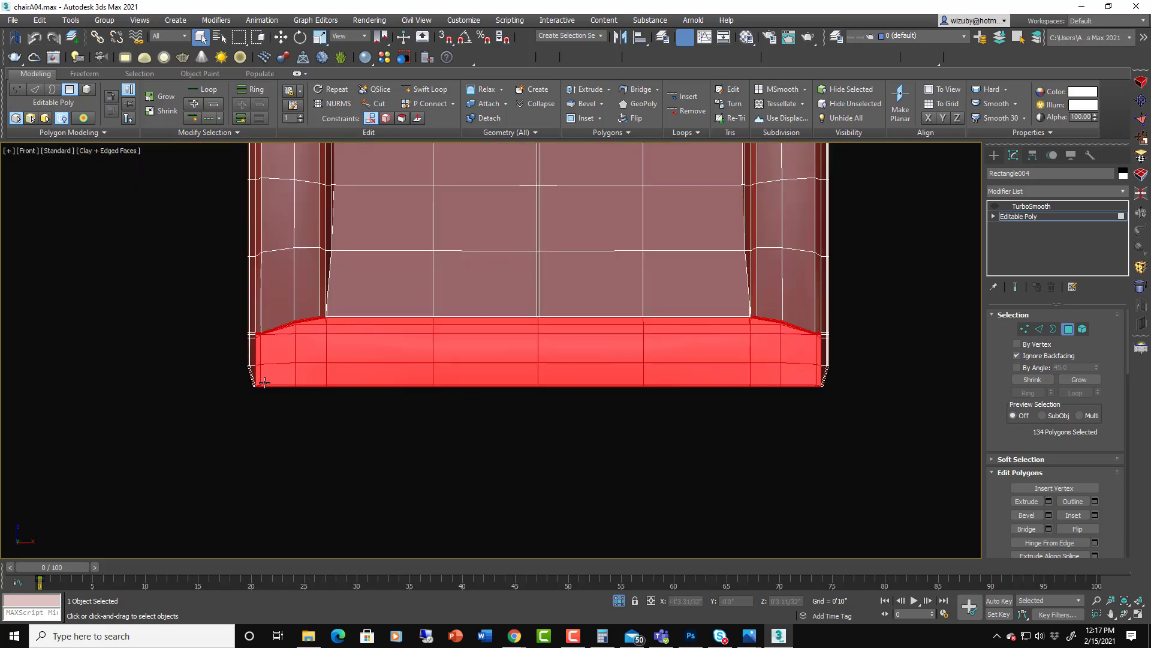
left_click_drag(243, 380, 851, 430)
middle_click_drag(797, 487, 603, 238, "alt")
scroll(604, 238, "up", 6)
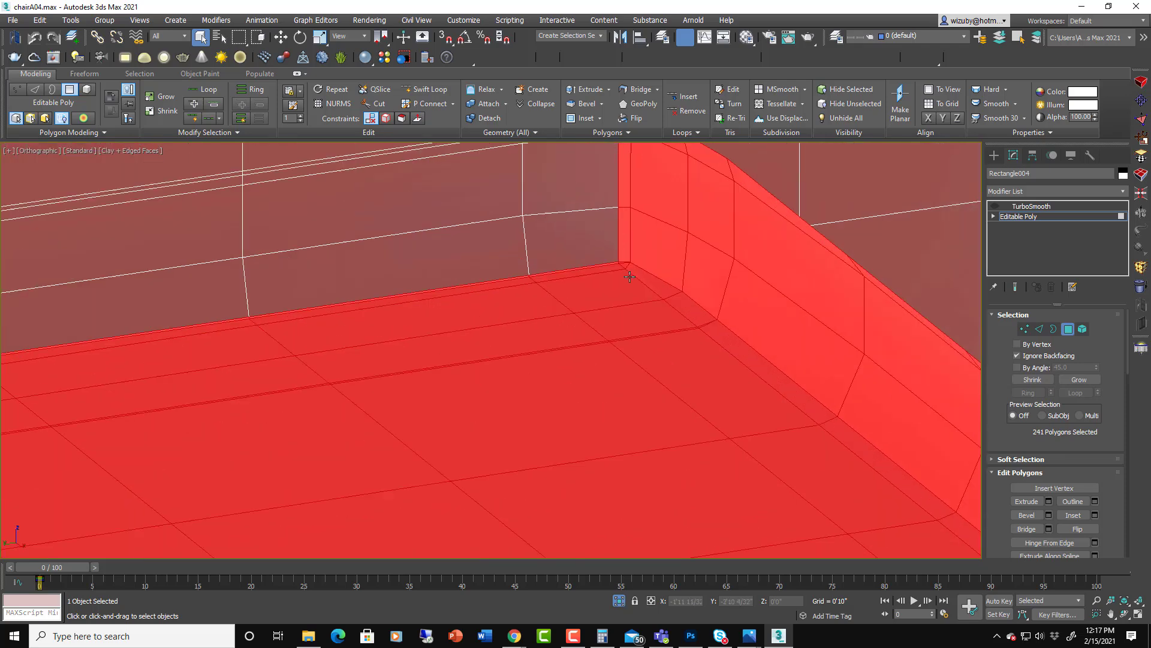
Step: Deselect the thin polygons on one outer side's bottom edge beside the center seam, including the small ones in its notch
scroll(603, 238, "down", 5)
scroll(625, 264, "up", 2)
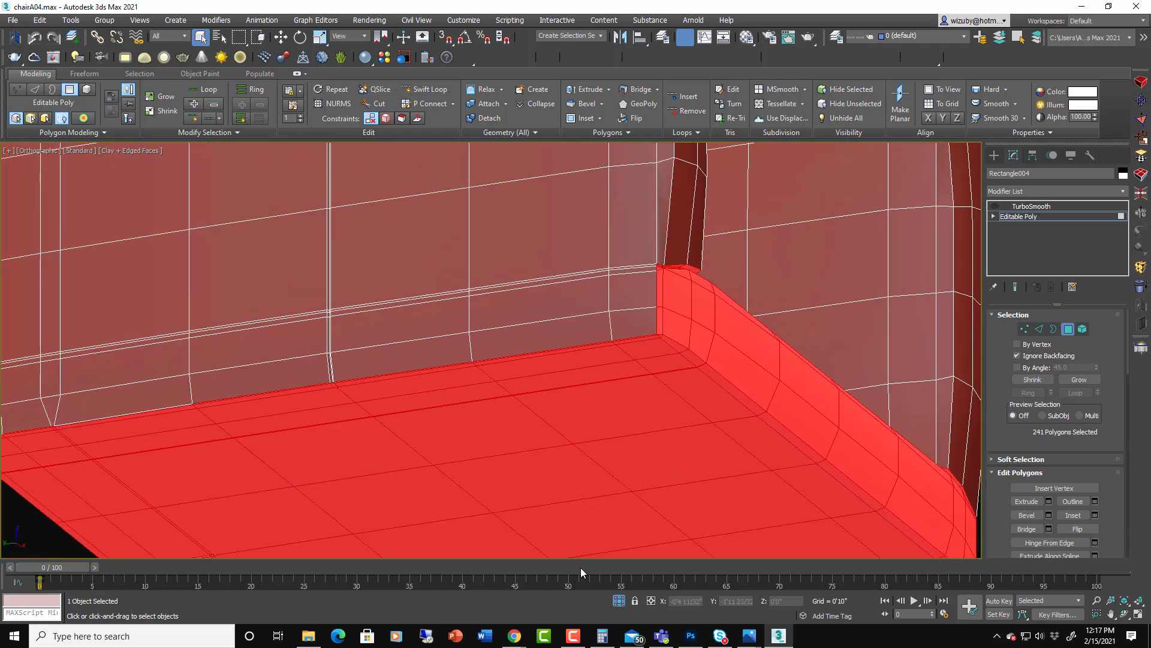
middle_click_drag(391, 398, 639, 328)
scroll(293, 355, "up", 5)
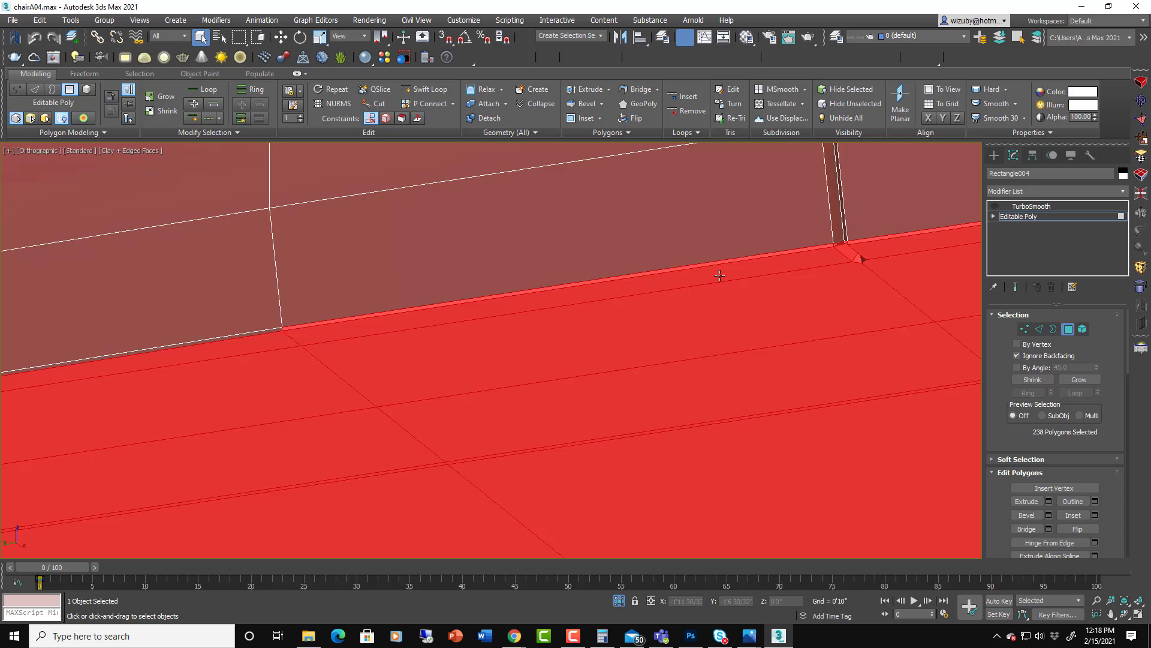
scroll(719, 275, "up", 2)
left_click(916, 249, "alt")
scroll(910, 224, "up", 2)
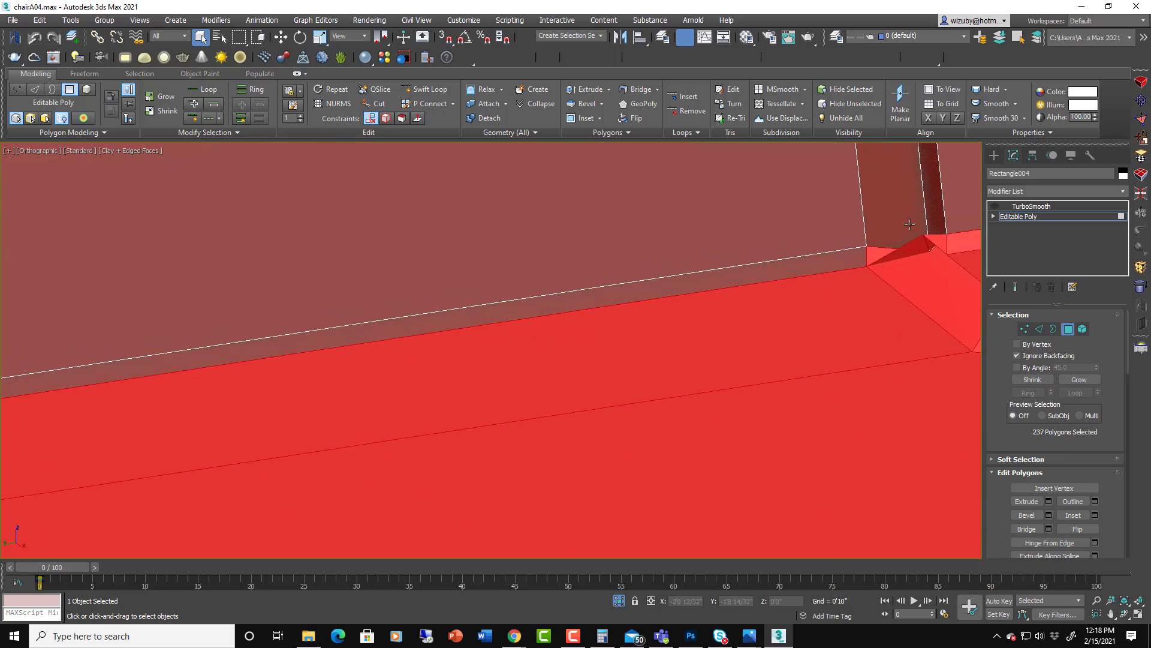
left_click(906, 256, "alt")
left_click(928, 241, "alt")
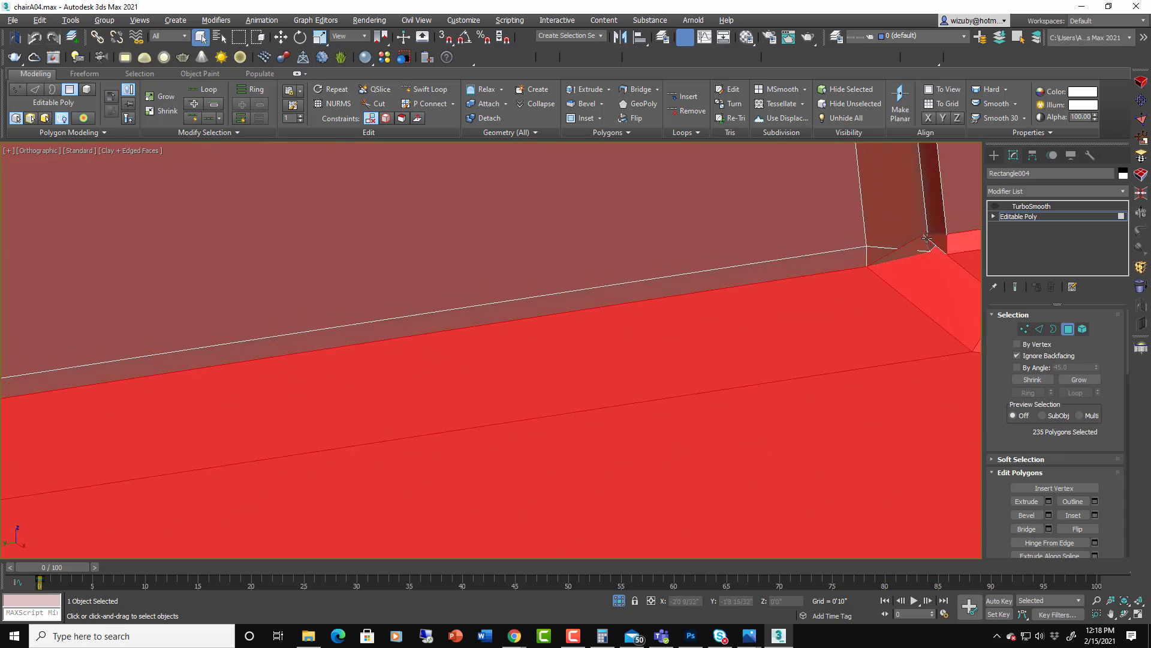
Step: Deselect the remaining thin bottom-edge polygons on the same side, from the center seam to the front corner
scroll(912, 237, "down", 6)
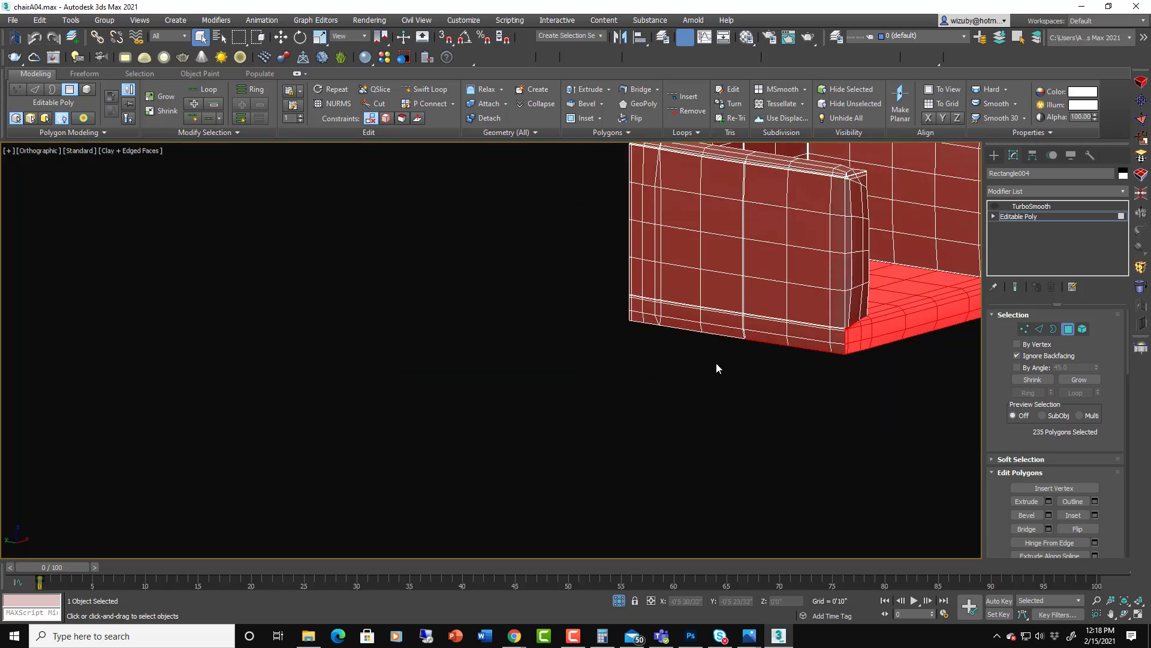
scroll(702, 347, "up", 5)
left_click(699, 316, "alt")
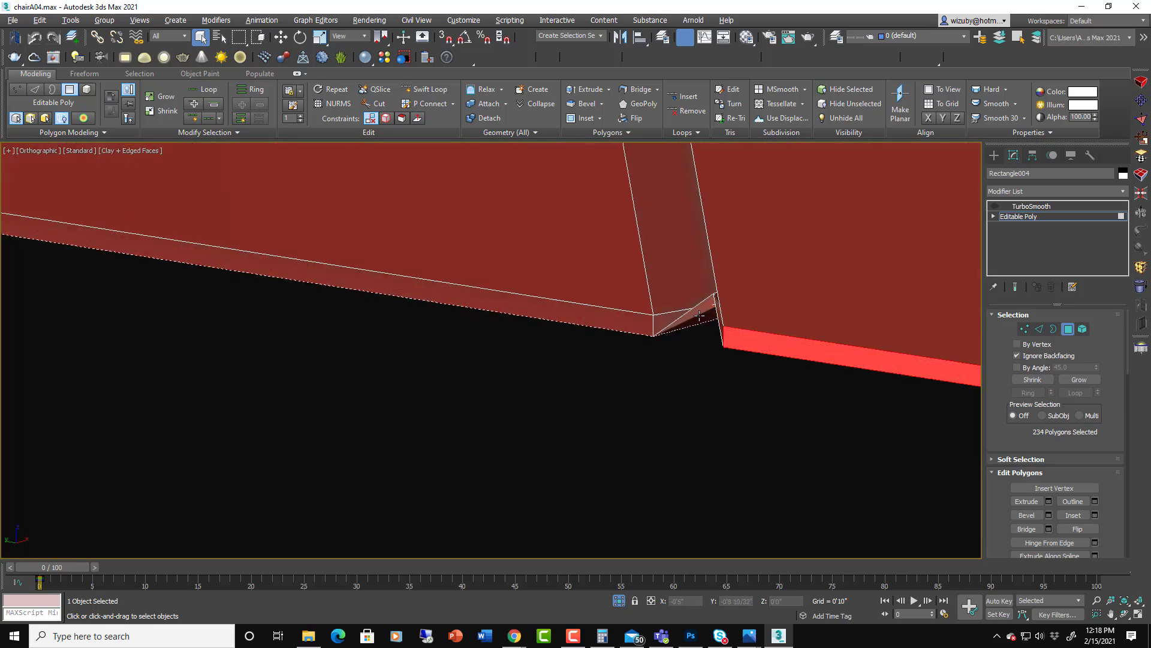
left_click(776, 344, "alt")
scroll(795, 393, "down", 3)
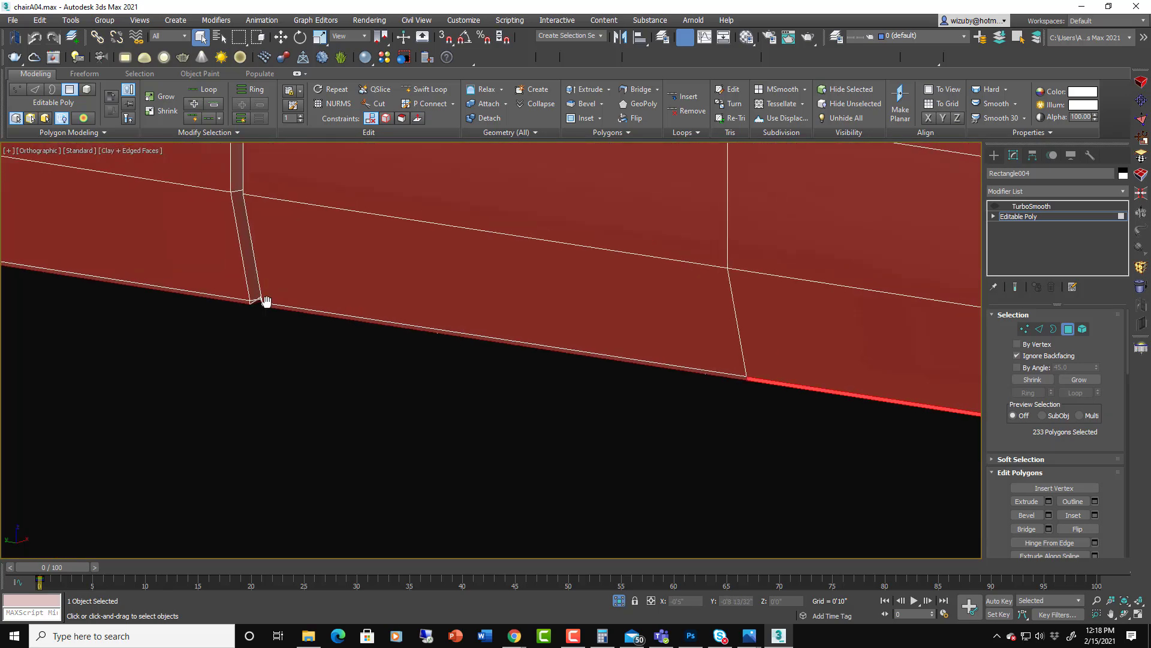
left_click(794, 386, "alt")
scroll(839, 407, "down", 1)
middle_click_drag(839, 407, 286, 371)
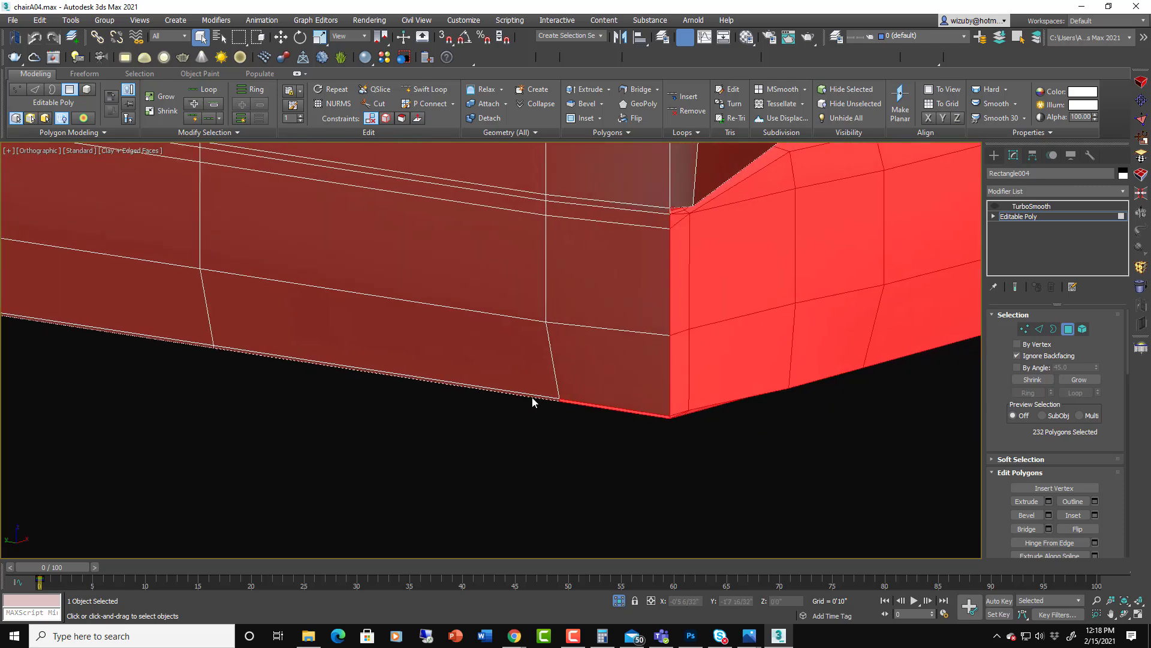
left_click(591, 406, "alt")
Step: Deselect the thin bottom-edge polygons on the opposite outer side, from the front corner toward the center seam
scroll(684, 217, "up", 3)
middle_click_drag(684, 216, 665, 328)
scroll(637, 307, "down", 4)
scroll(638, 306, "down", 4)
mouse_move(771, 336)
middle_mouse_down("alt")
mouse_move(738, 354)
mouse_move(766, 352)
middle_mouse_up("alt")
scroll(679, 352, "up", 4)
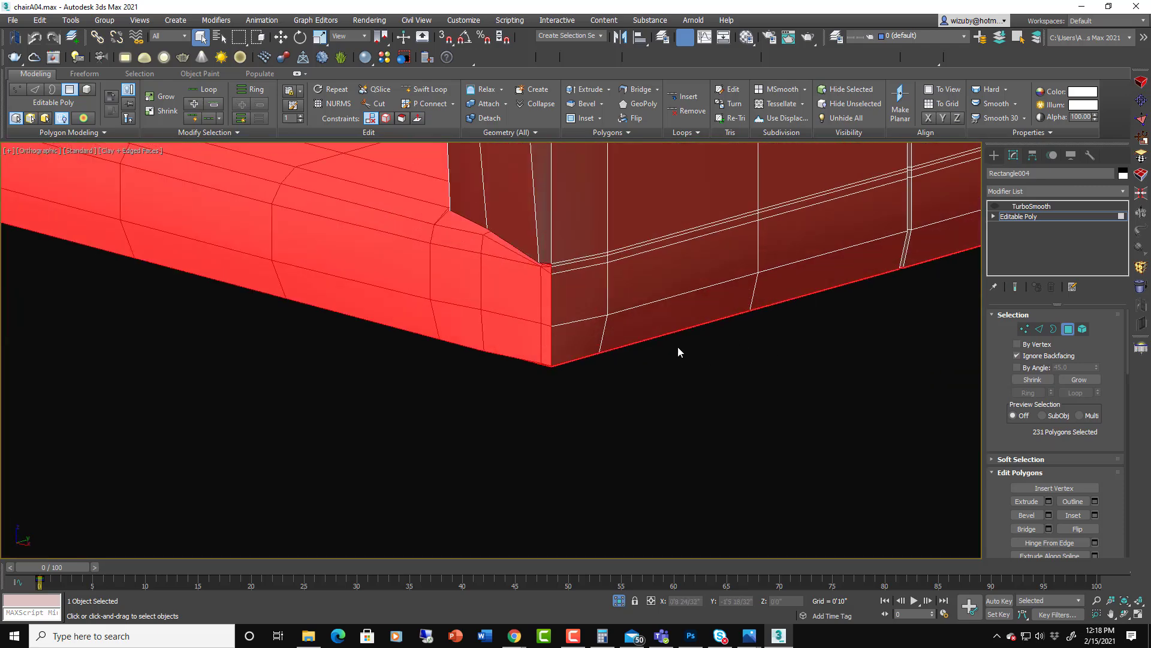
scroll(569, 359, "up", 5)
left_click(579, 368, "alt")
left_click(770, 318, "alt")
scroll(773, 319, "down", 3)
middle_click_drag(869, 282, 310, 406)
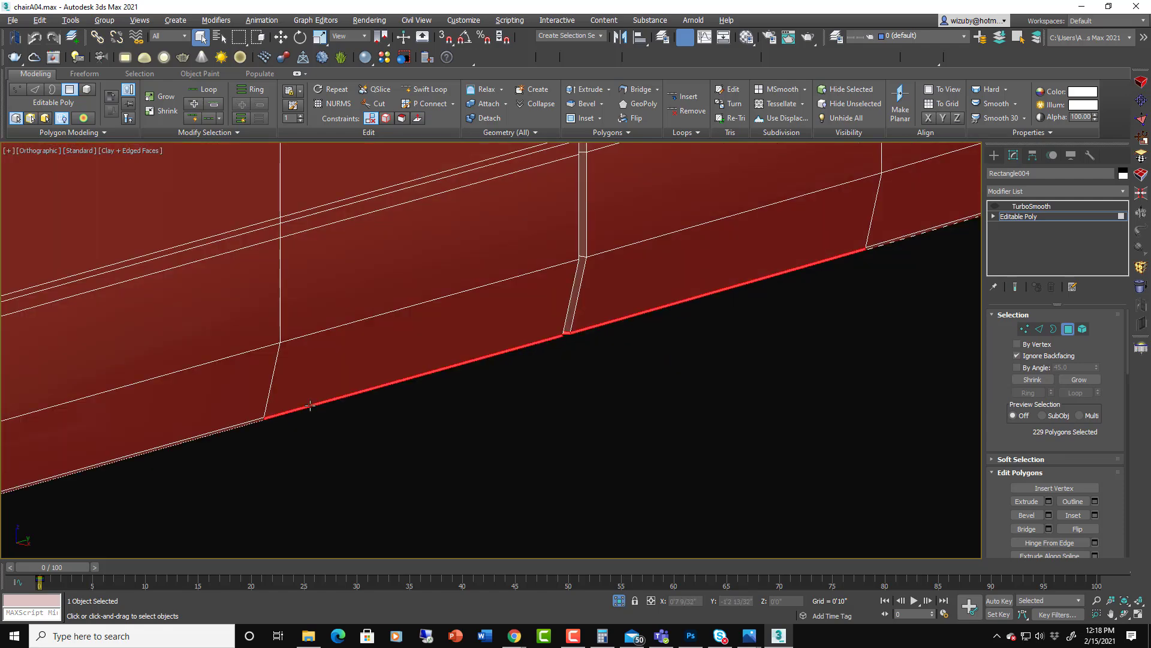
left_click(309, 405, "alt")
scroll(541, 374, "up", 4)
scroll(620, 375, "down", 2)
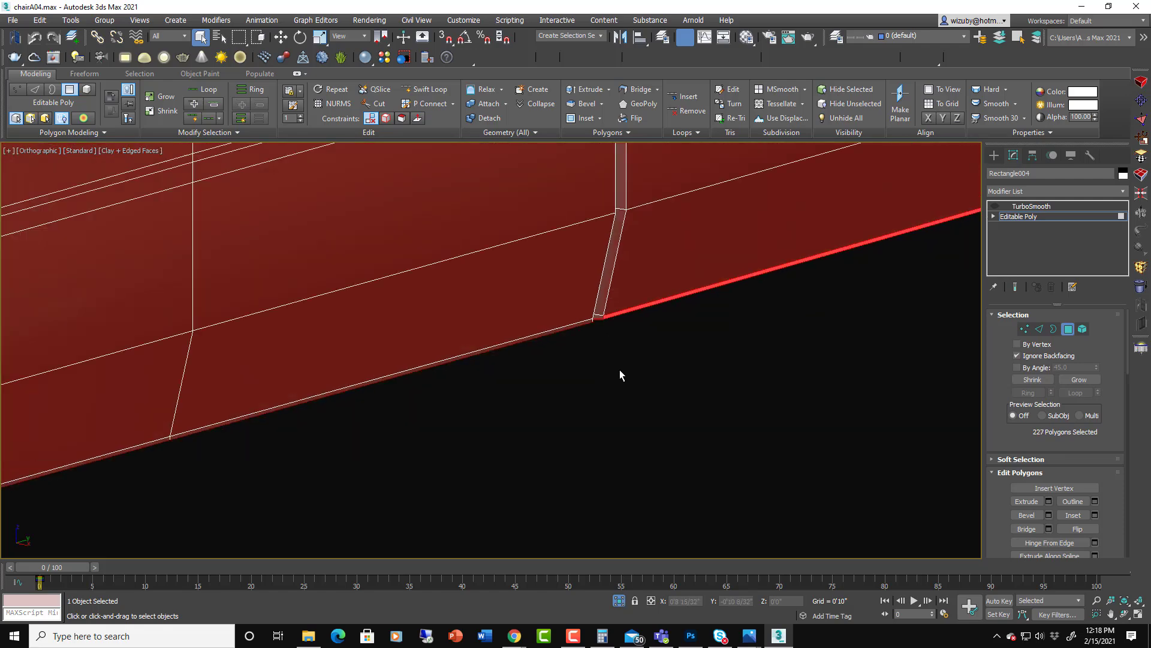
Step: Deselect the remaining thin bottom-edge polygons on this side between the center seam and the rear corner
middle_click_drag(620, 370, 494, 355, "alt")
left_click(459, 353, "alt")
scroll(262, 359, "up", 4)
left_click(249, 354, "alt")
scroll(253, 374, "down", 3)
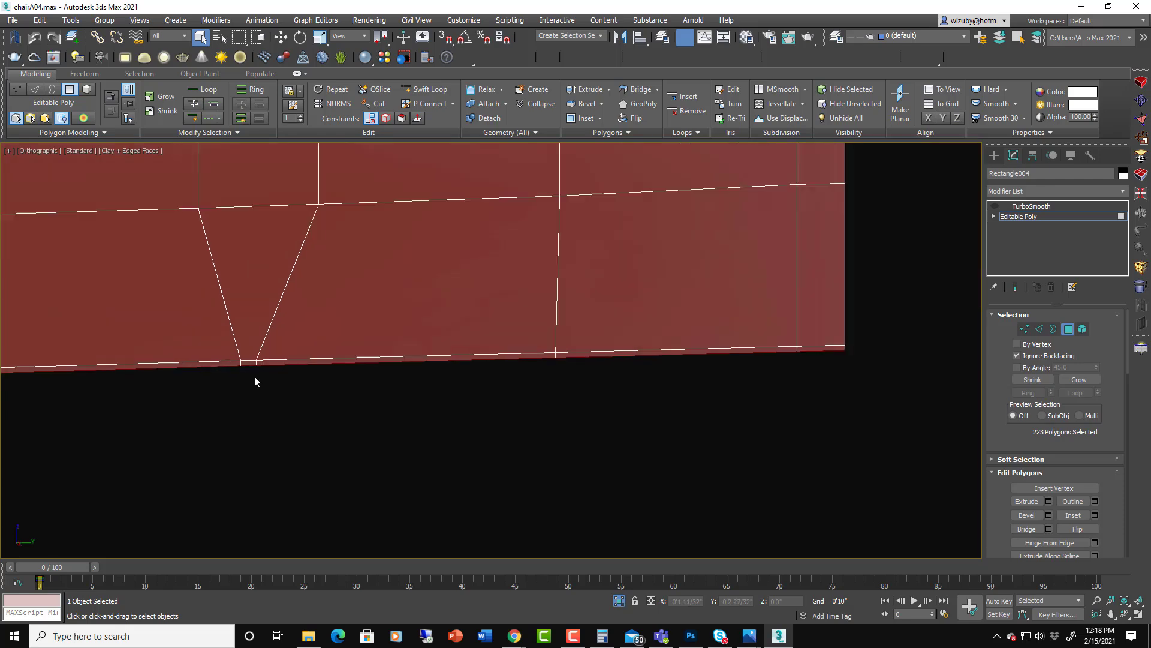
Step: Deselect the two tiny sliver polygons inside the notch at this side's center seam
scroll(254, 376, "down", 4)
middle_click_drag(227, 386, 712, 409)
scroll(663, 415, "down", 3)
middle_click_drag(581, 451, 510, 441, "alt")
scroll(482, 435, "up", 3)
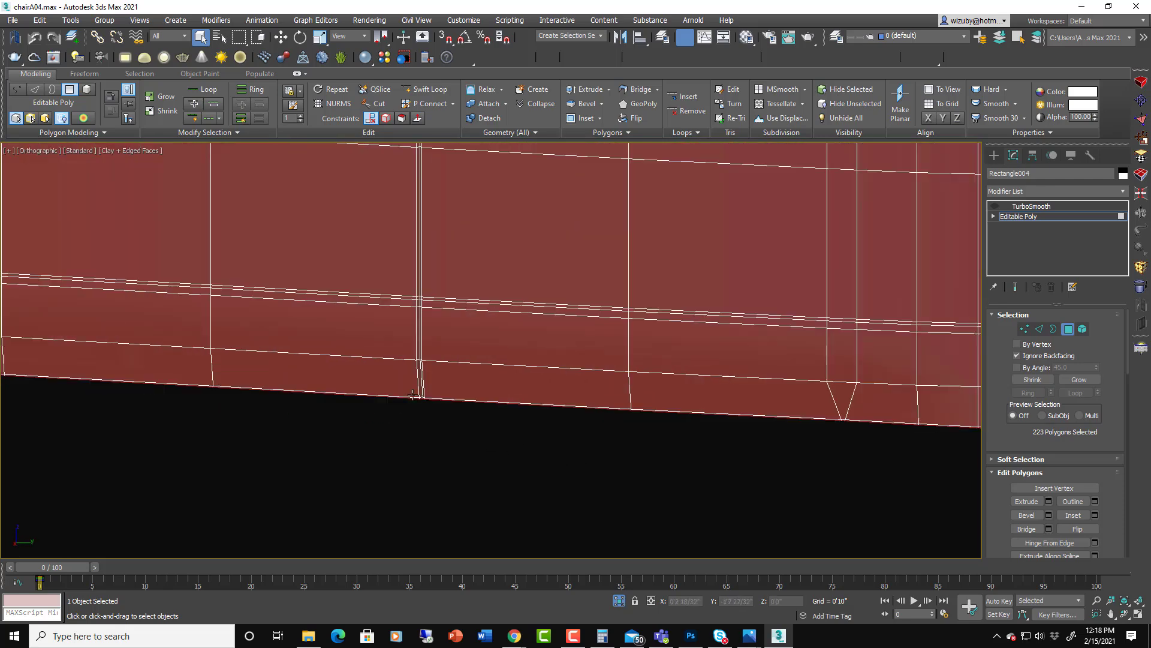
scroll(413, 394, "up", 3)
scroll(458, 429, "up", 3)
scroll(459, 408, "up", 3)
left_click(449, 371, "alt")
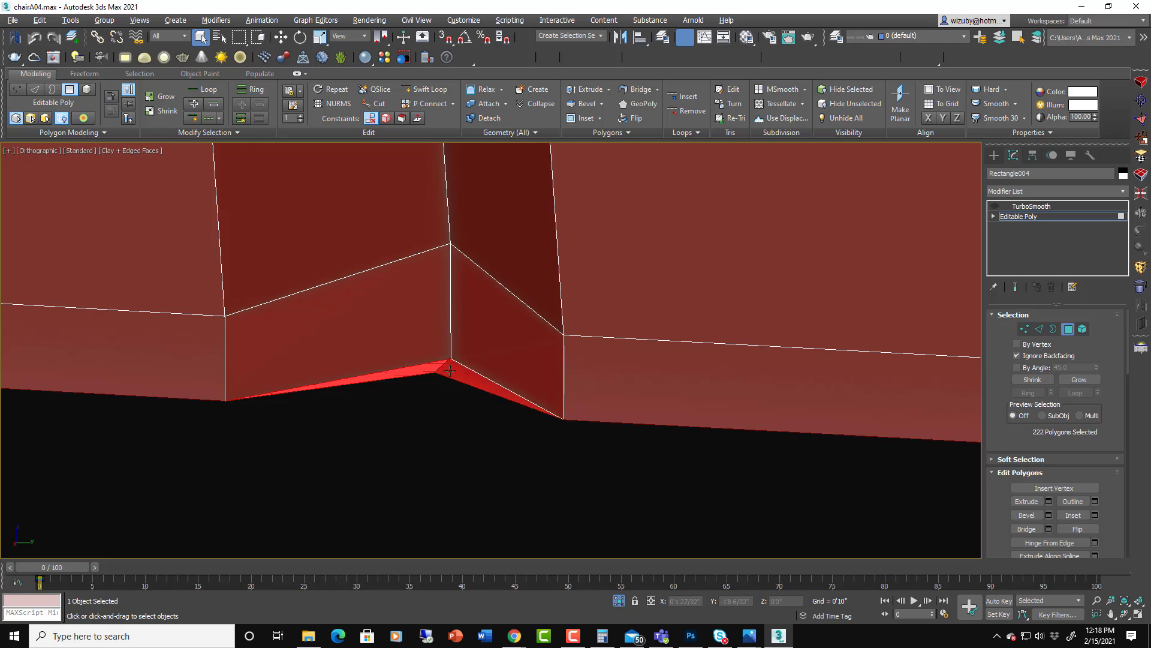
left_click(427, 365, "alt")
Step: In vertex mode, use Target Weld to merge the loose vertices where the center seam meets the chair's underside
scroll(444, 366, "down", 3)
middle_click_drag(444, 367, 496, 386, "alt")
scroll(495, 386, "up", 4)
left_click(1026, 329)
scroll(515, 339, "up", 8)
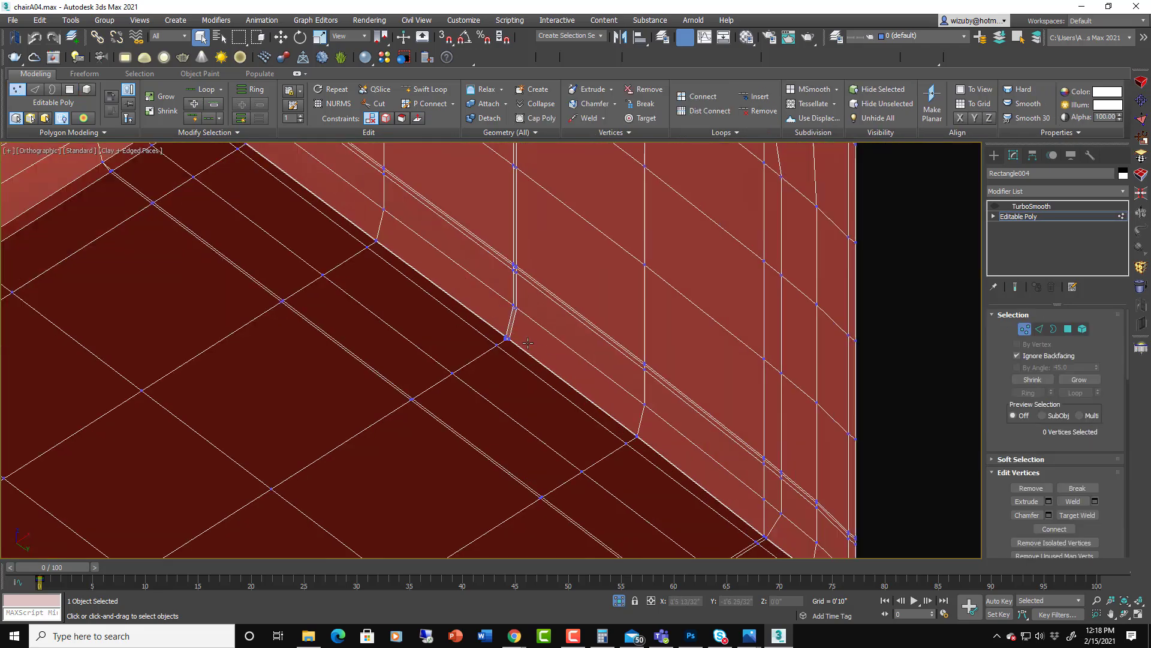
scroll(571, 356, "up", 4)
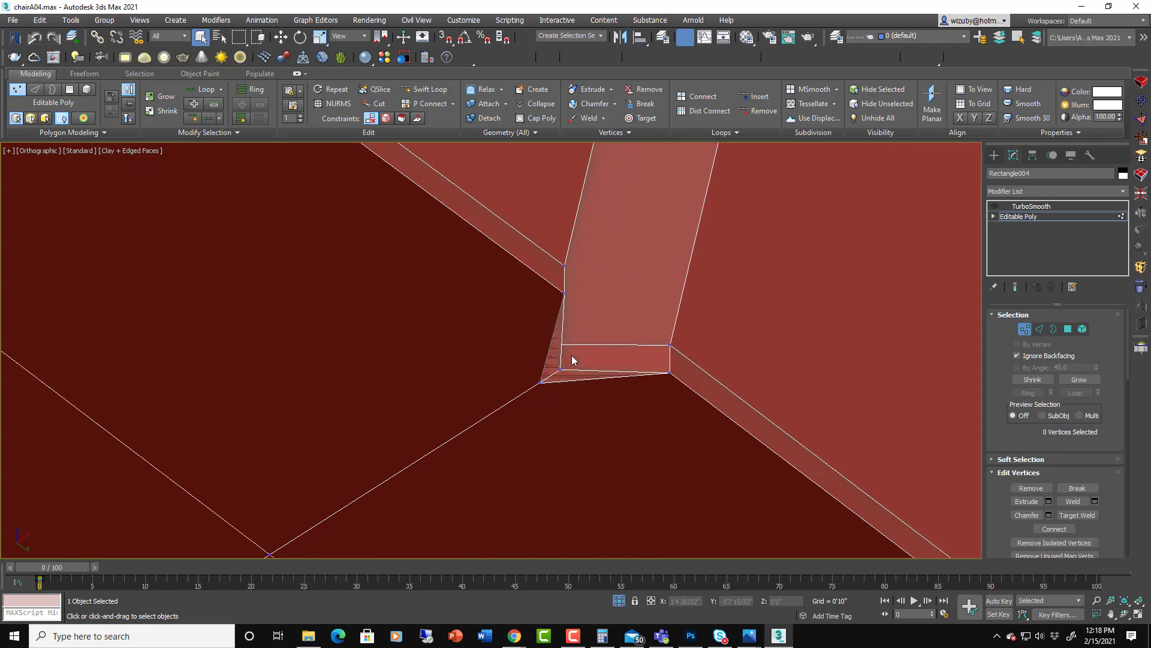
left_click(1077, 514)
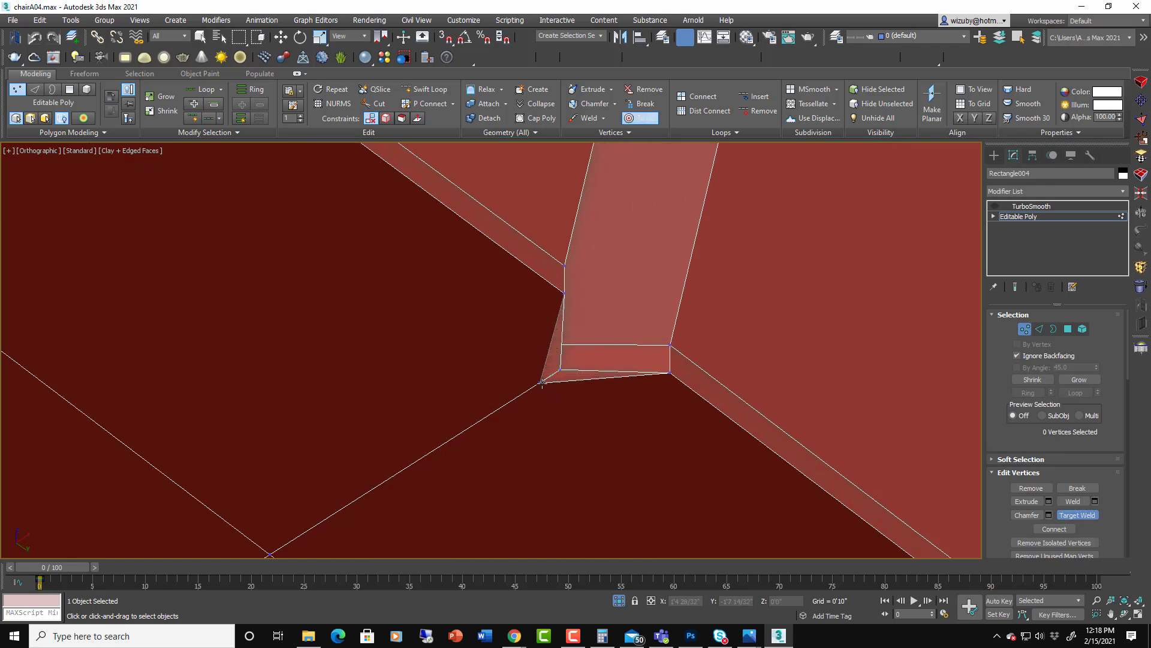
scroll(583, 384, "down", 10)
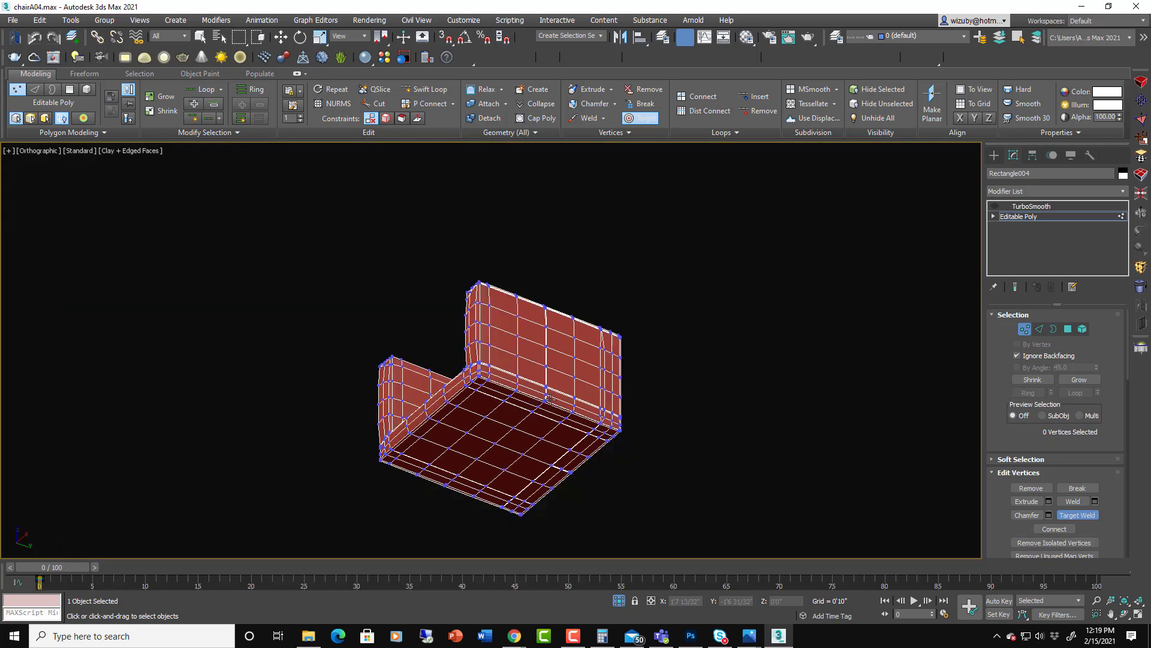
scroll(534, 418, "up", 10)
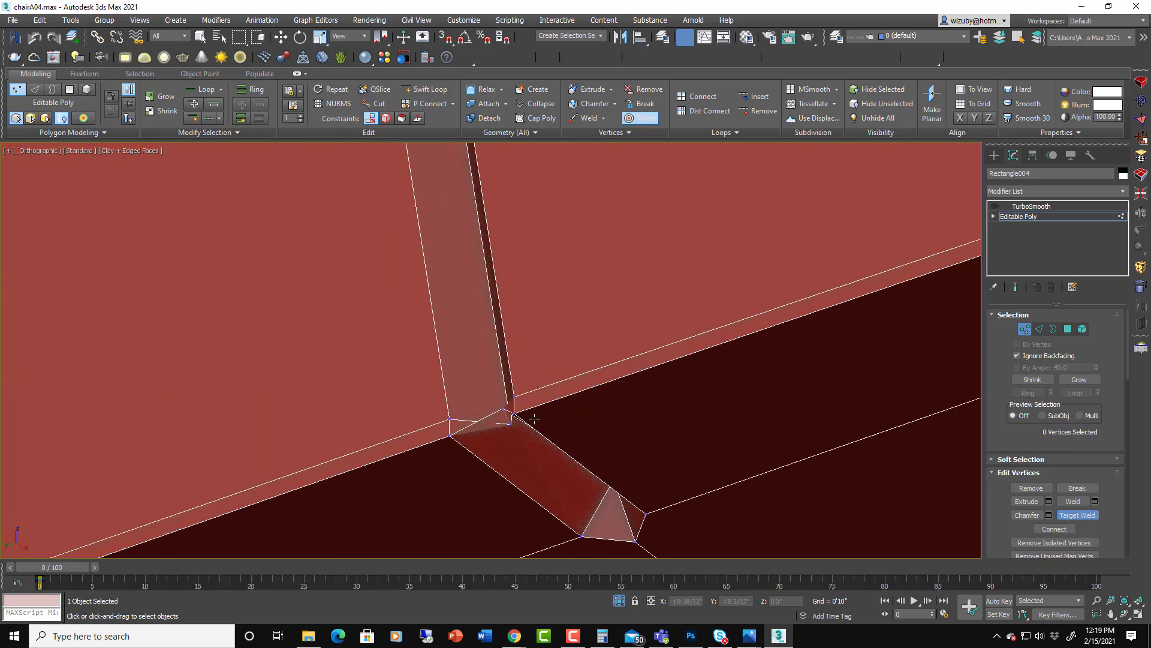
scroll(531, 421, "up", 2)
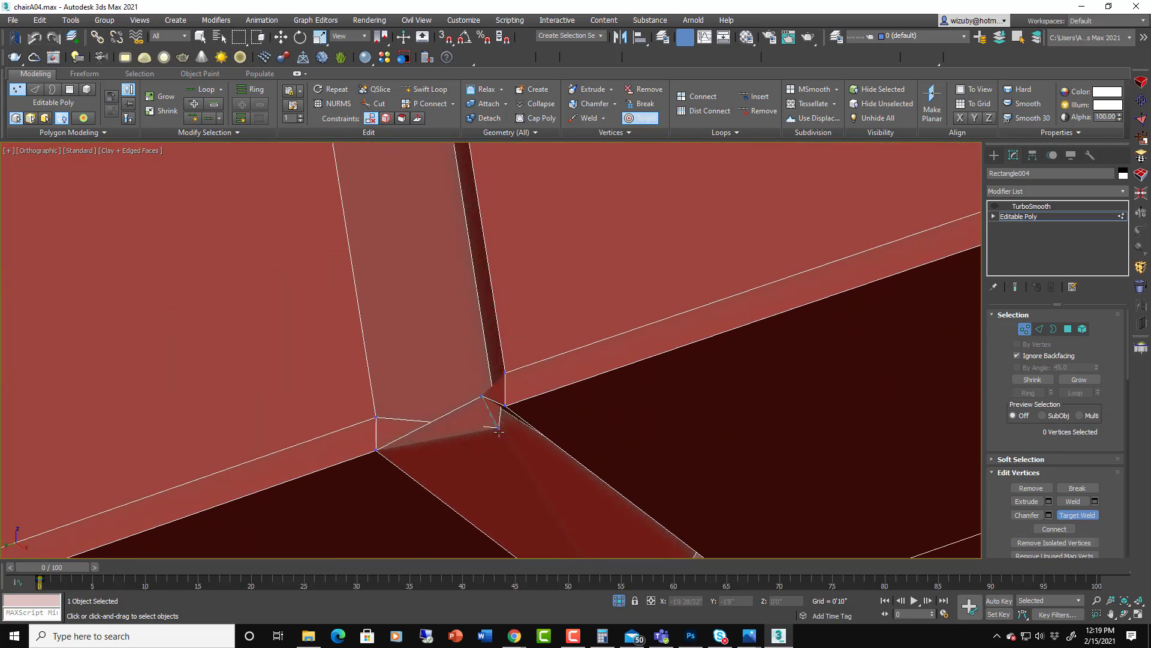
left_click(499, 428)
scroll(528, 311, "down", 4)
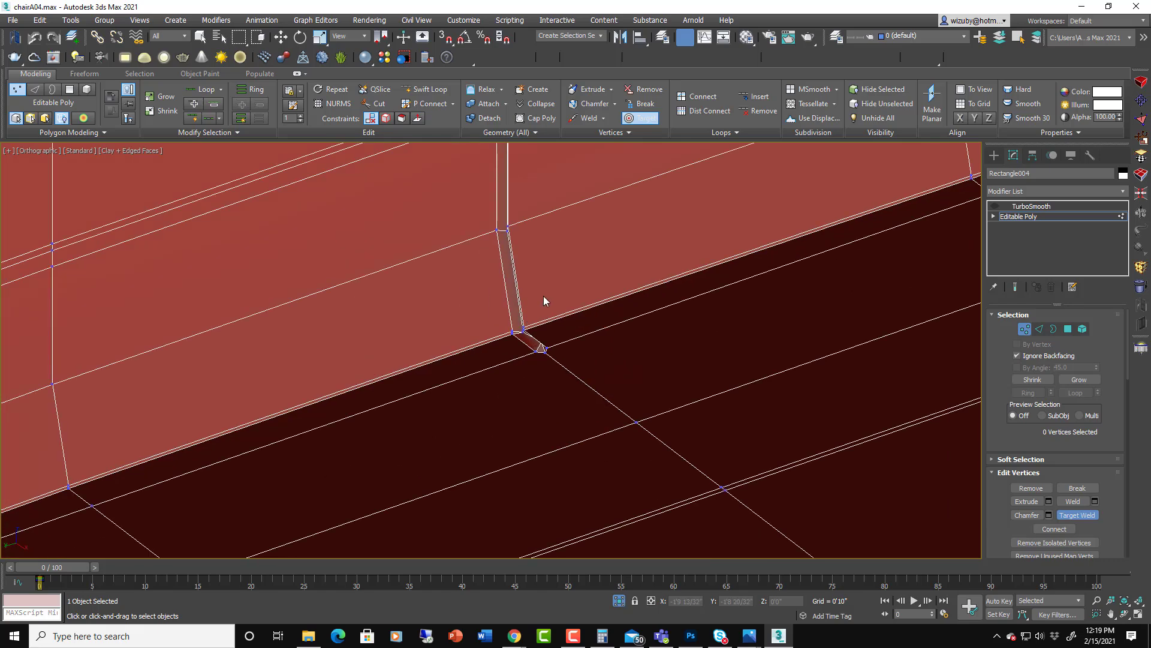
scroll(544, 300, "down", 8)
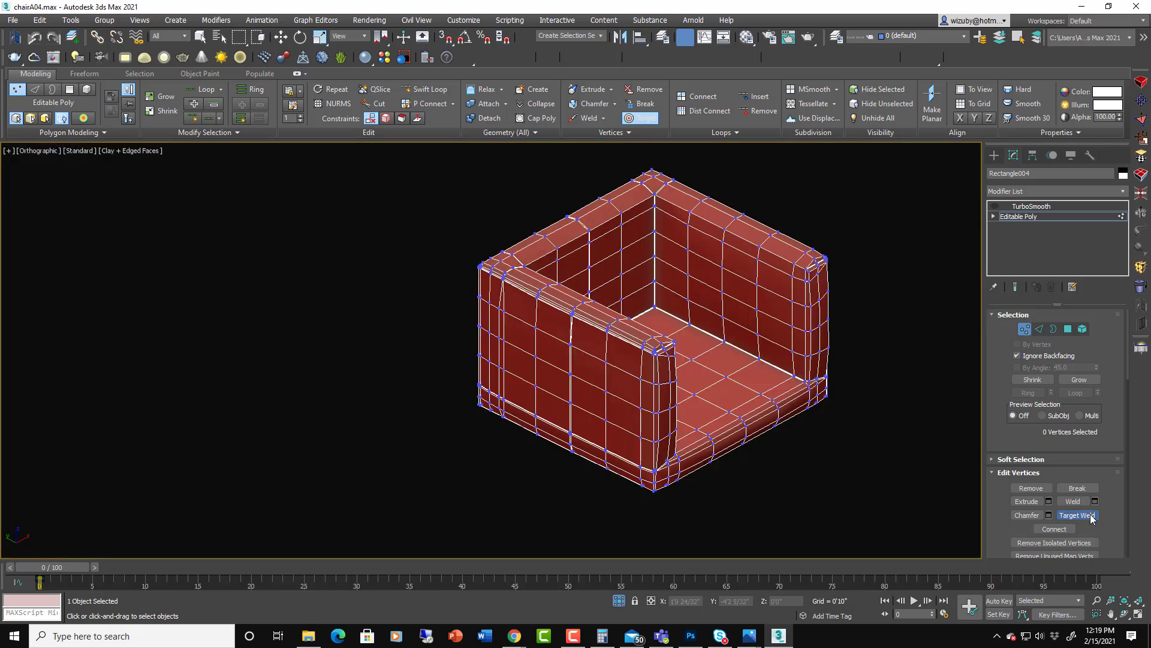
left_click(1091, 517)
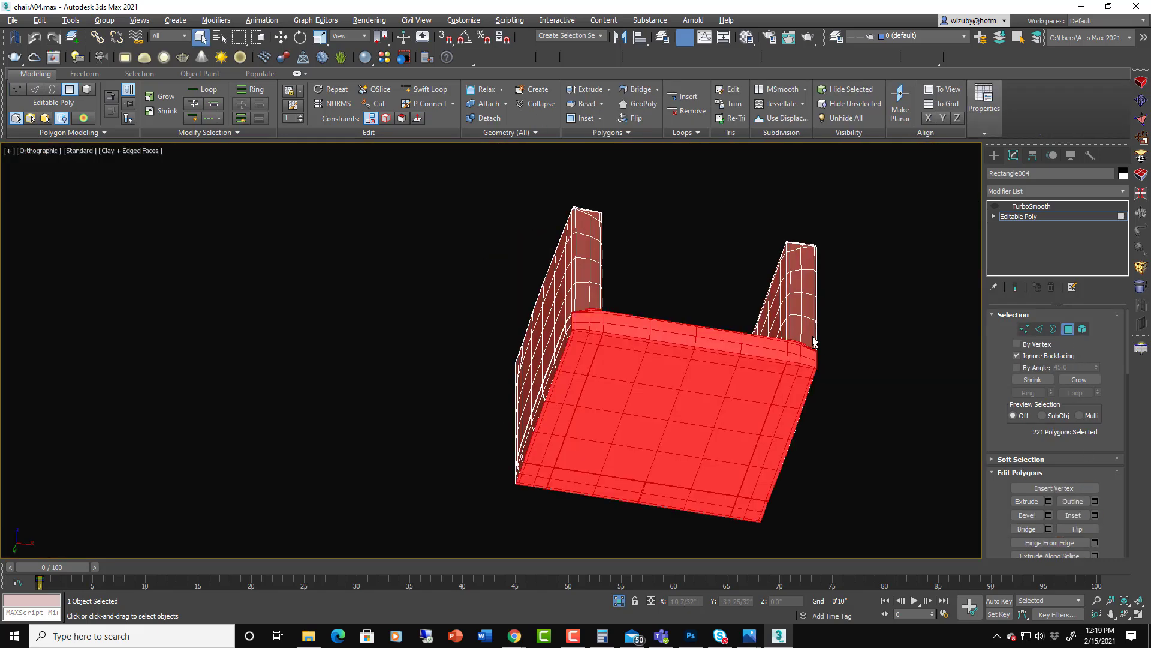
Step: Assign material ID 10 to the selected front and underside polygons of the seat base and hide them
middle_click_drag(834, 353, 851, 420, "alt")
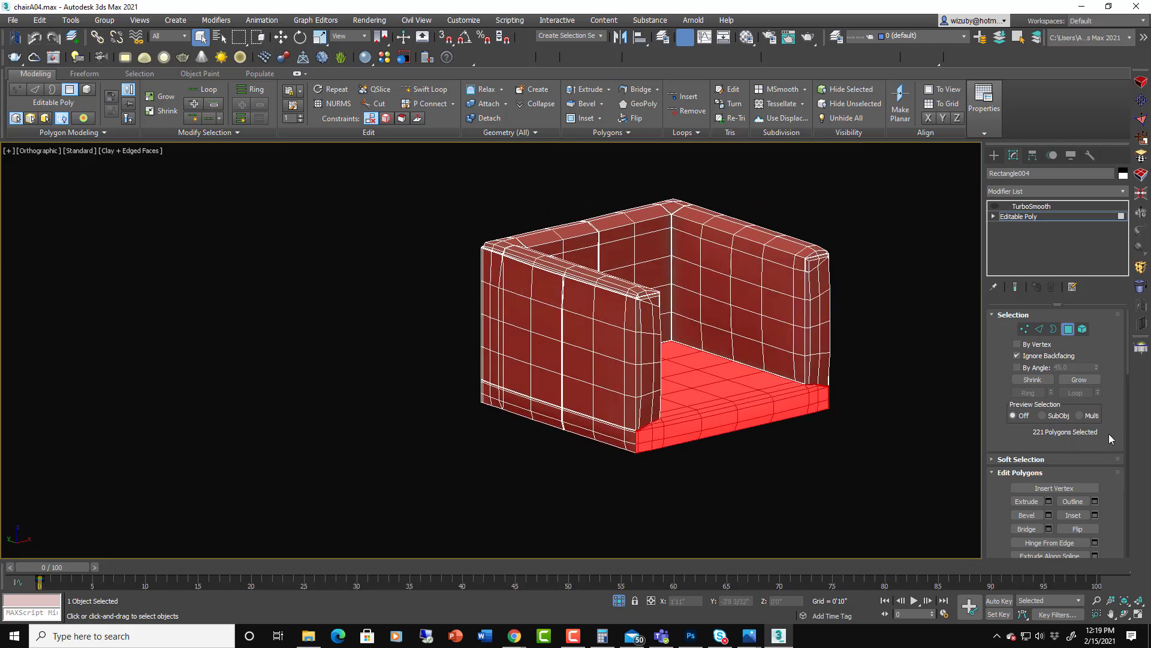
scroll(1102, 532, "down", 15)
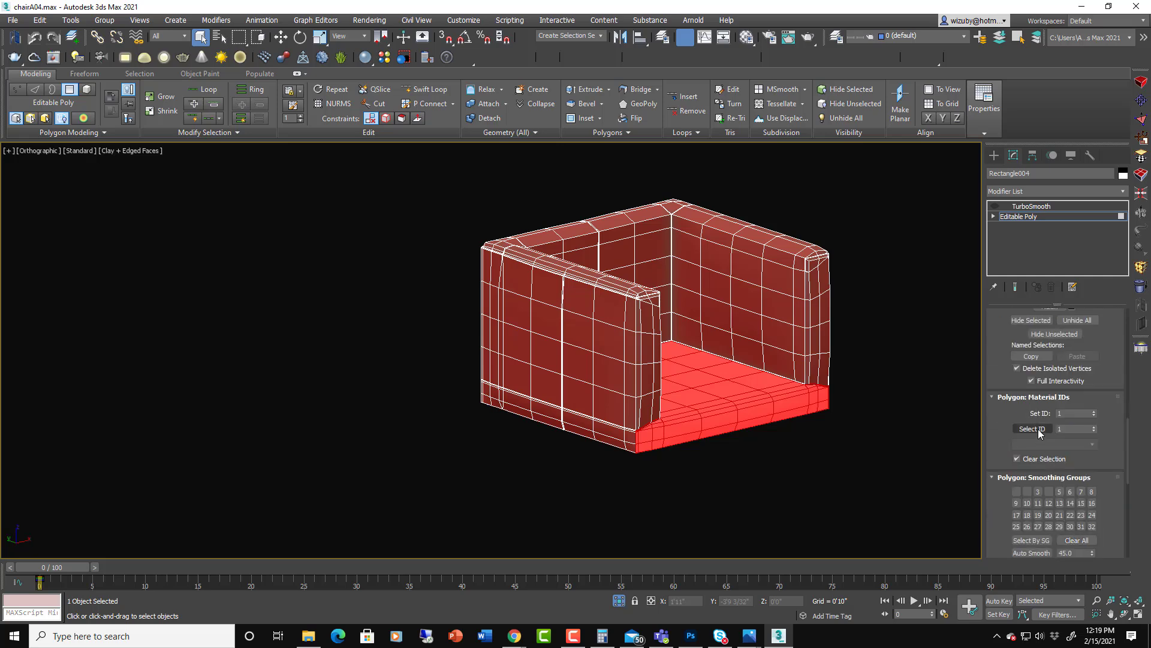
left_click(1057, 413)
scroll(1064, 443, "down", 8)
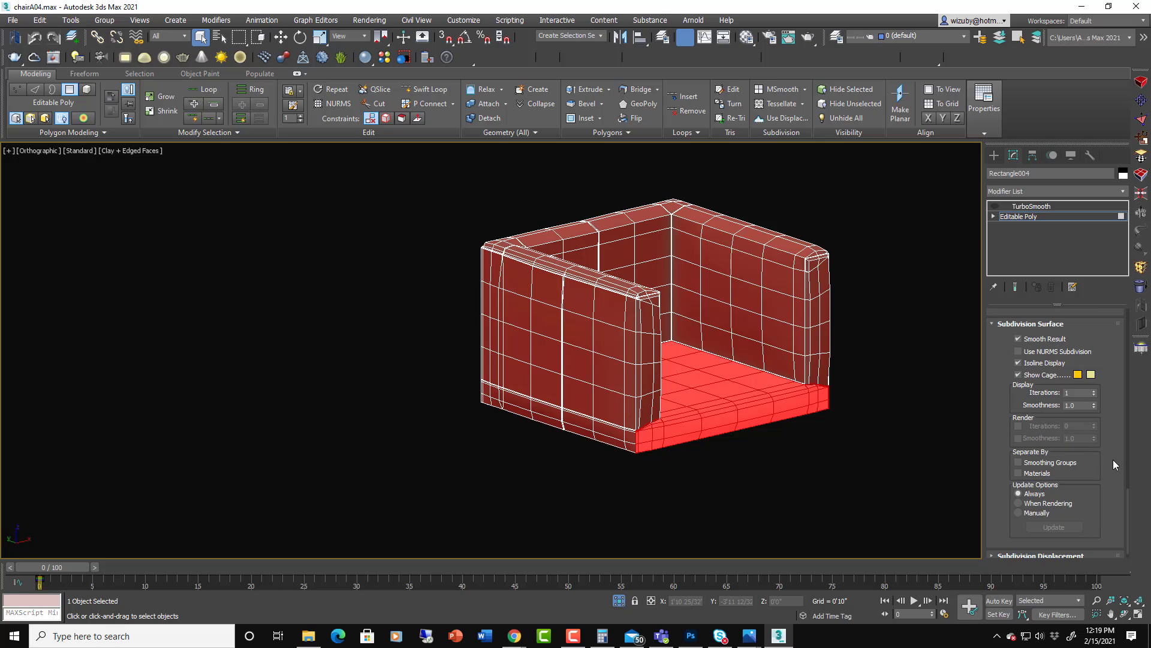
scroll(1074, 447, "up", 8)
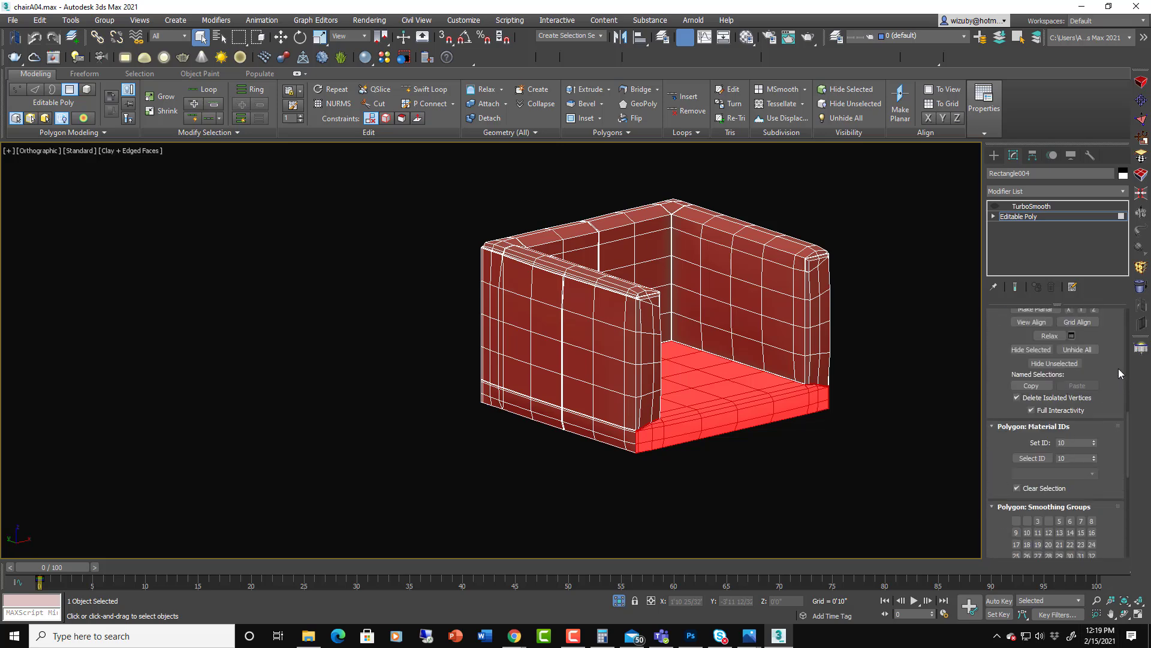
left_click(1025, 350)
Step: Select the outer-side polygons of the arm from its front edge back to the vertical center seam
middle_click_drag(857, 366, 825, 394, "alt")
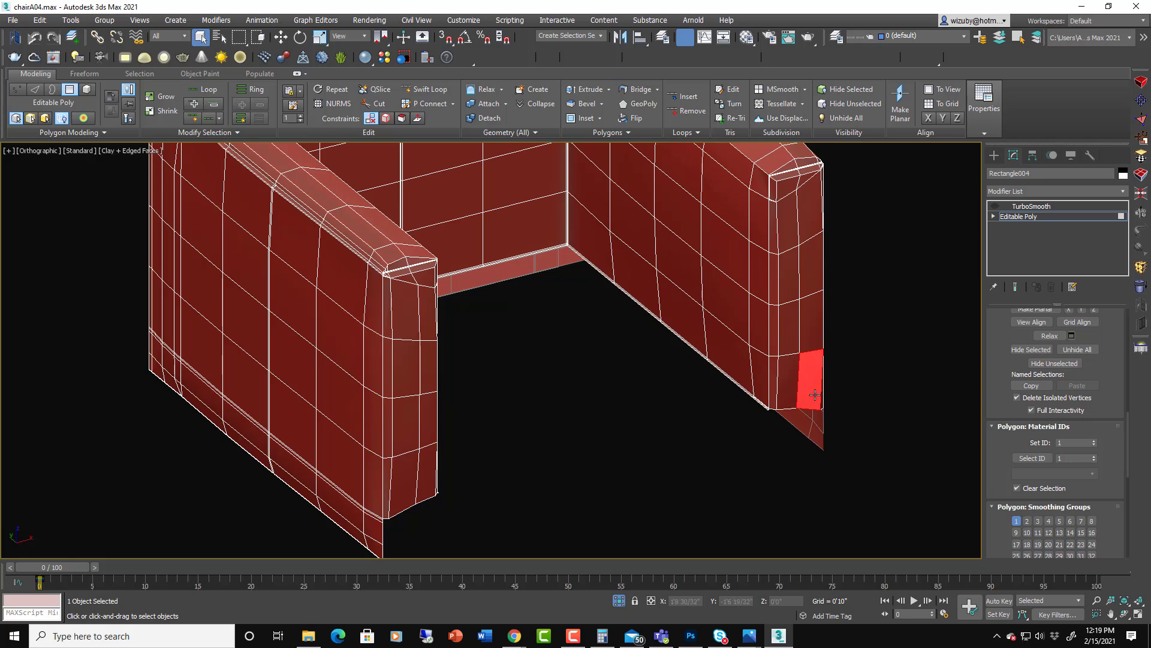
middle_click_drag(818, 413, 693, 478, "alt")
scroll(750, 418, "down", 3)
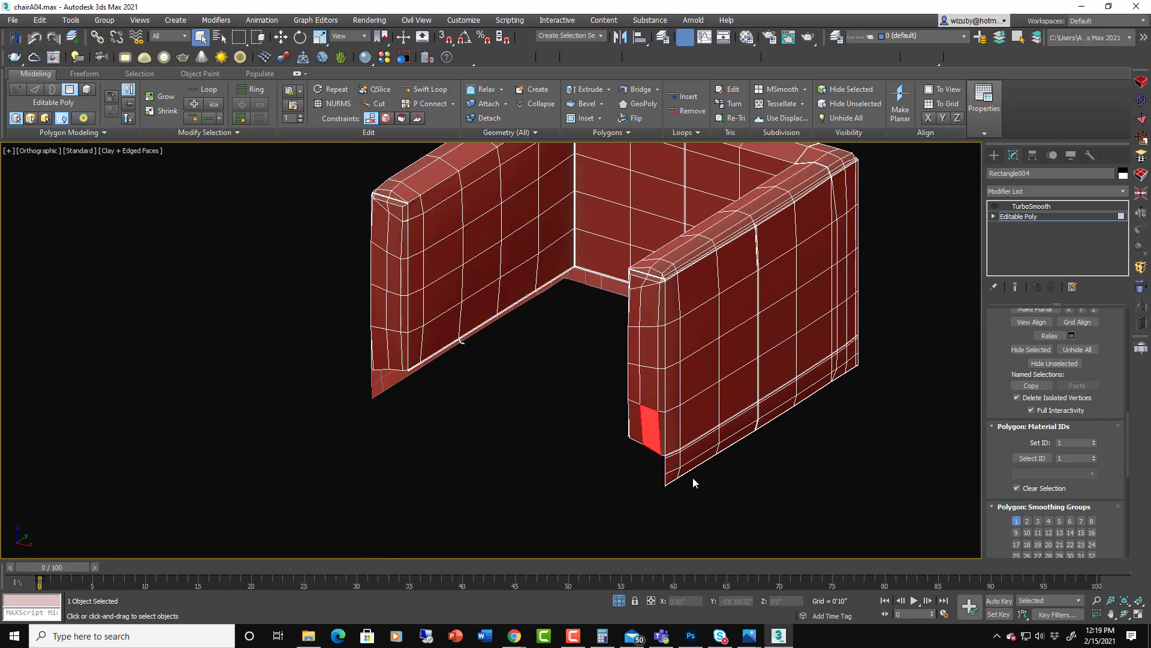
left_click_drag(672, 294, 717, 282)
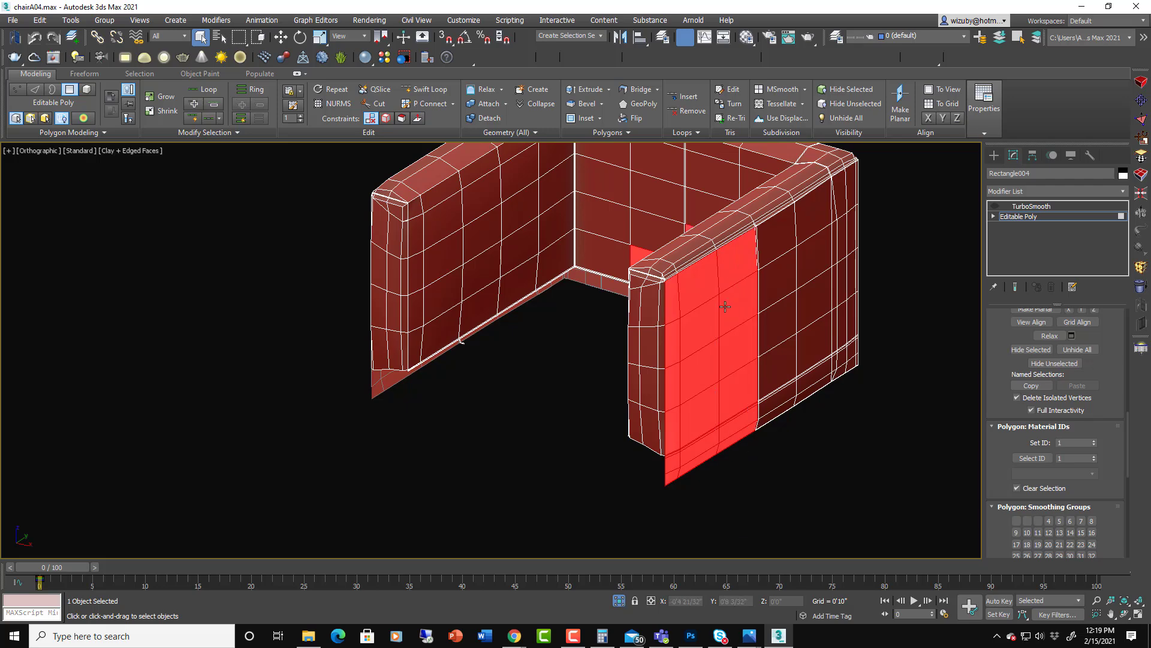
Step: Grow the selection of the front outer arm panel by one ring to take in its thin border polygons
middle_click_drag(725, 306, 724, 346, "alt")
left_click(937, 341)
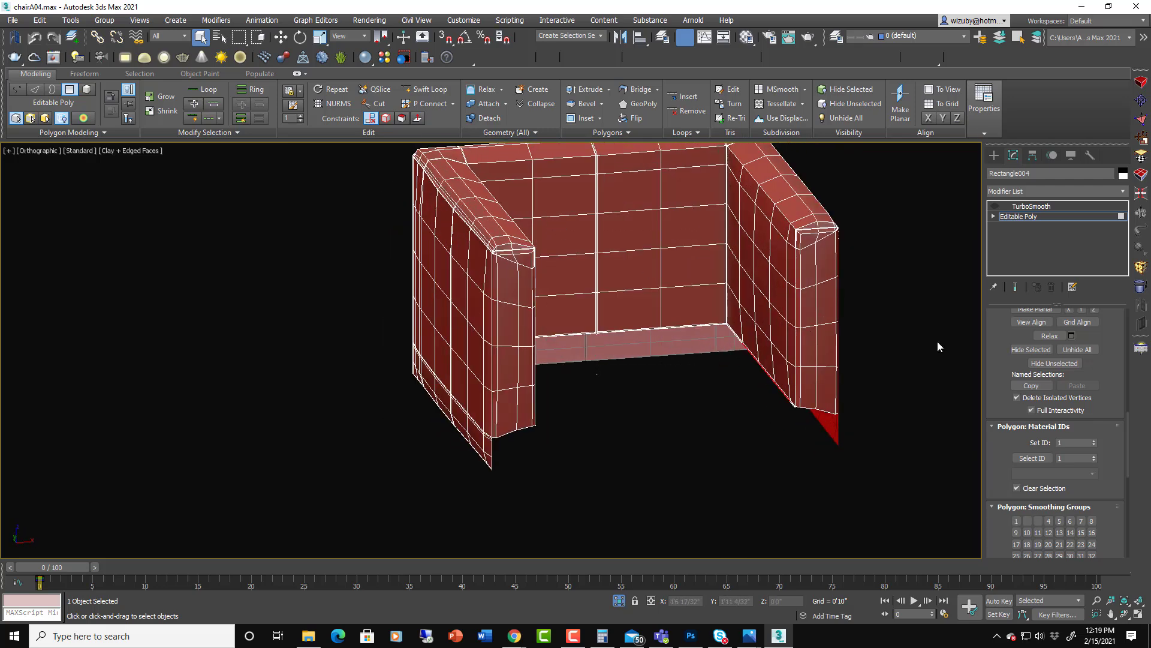
scroll(1111, 388, "up", 5)
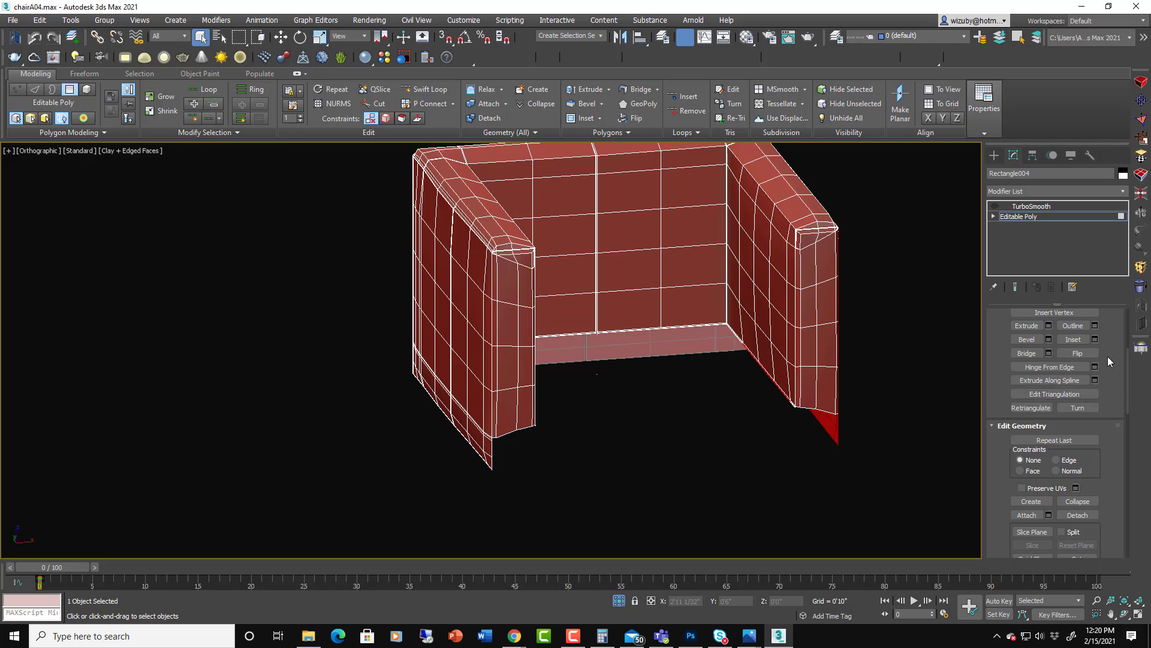
scroll(1107, 356, "up", 5)
middle_click_drag(764, 340, 659, 337, "alt")
scroll(683, 406, "up", 5)
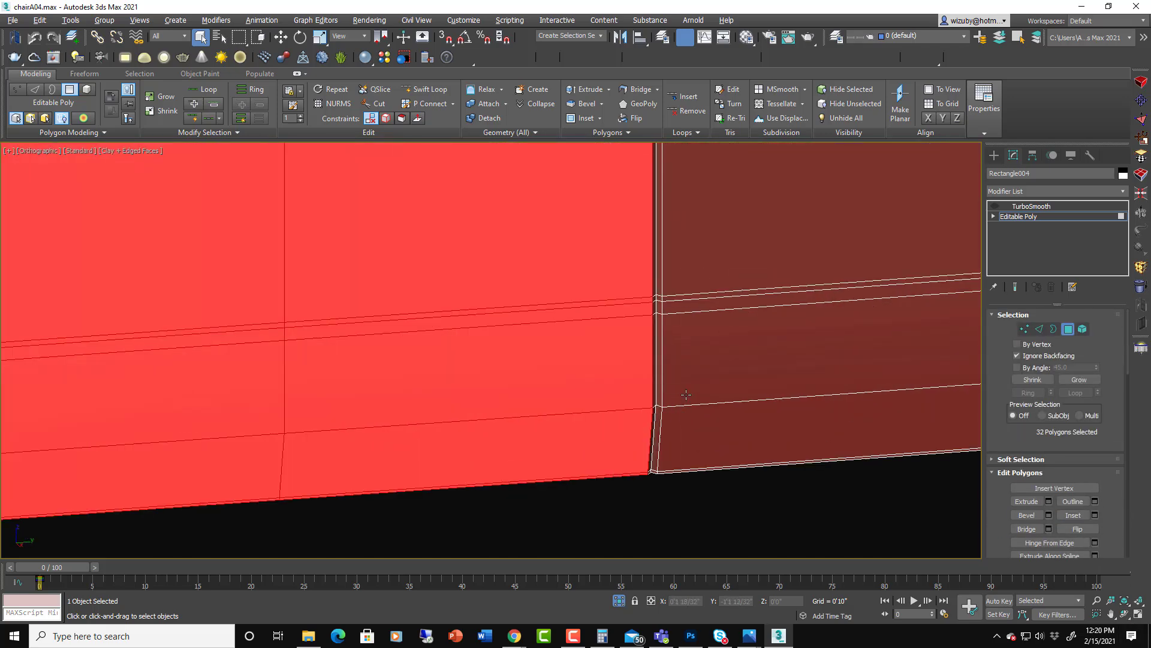
left_click(1079, 380)
scroll(760, 452, "down", 5)
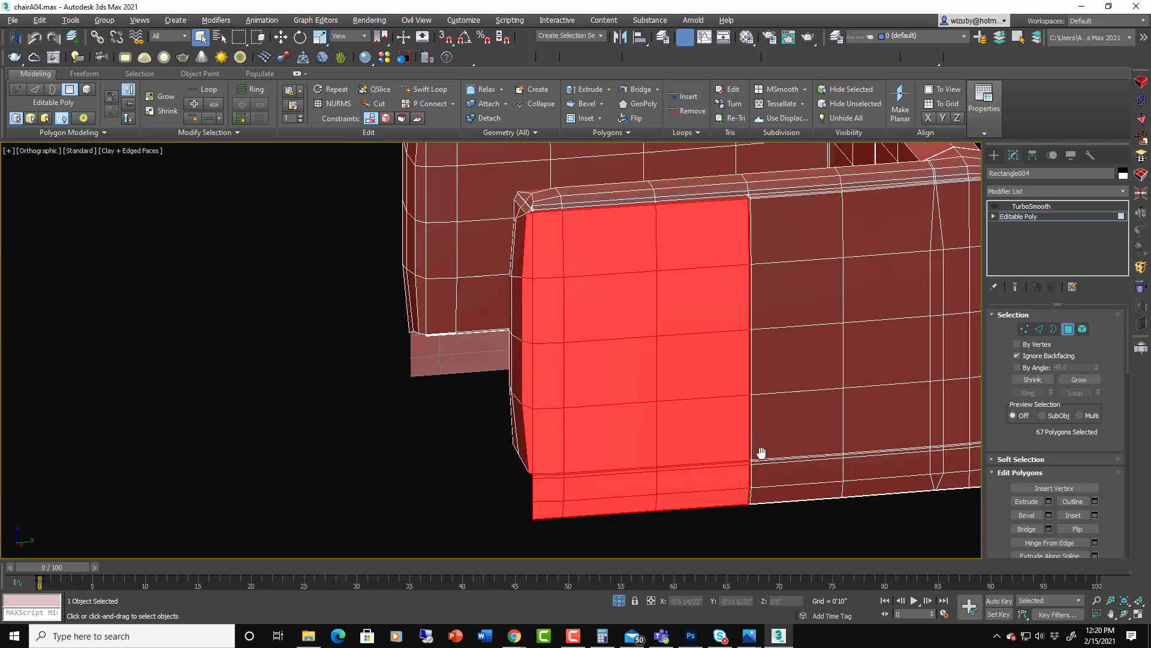
Step: Add the thin strip polygons along the front outer arm panel's upper edge, under the armrest roll, to the selection
scroll(746, 194, "up", 8)
scroll(753, 229, "down", 6)
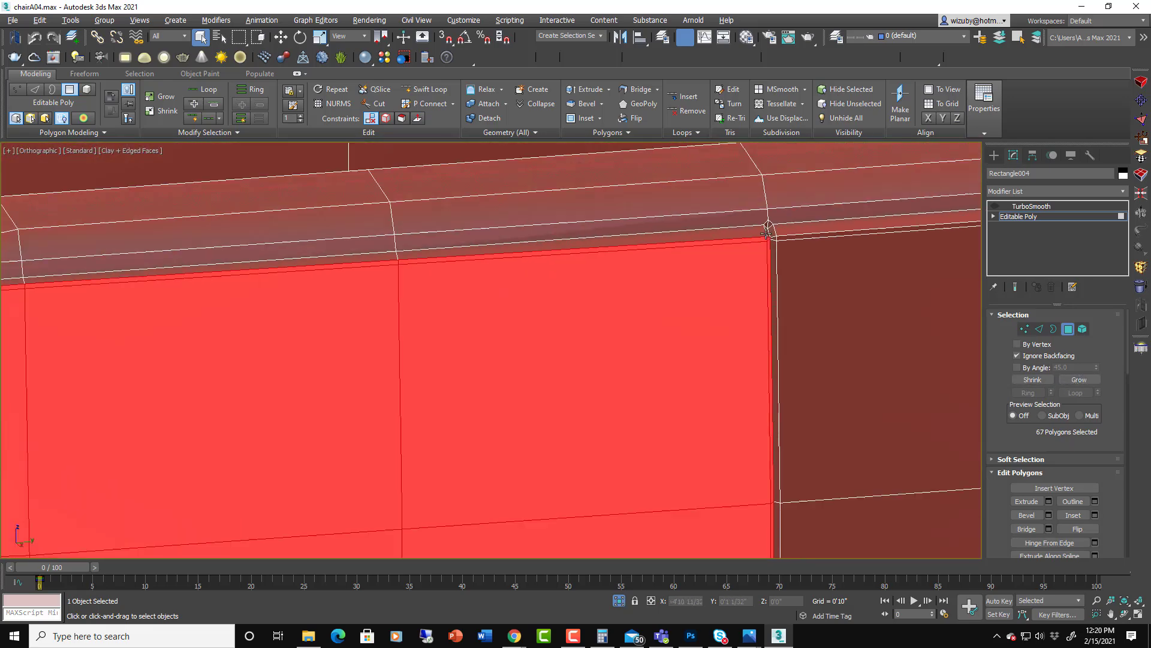
scroll(714, 234, "up", 3)
left_click(800, 231, "ctrl")
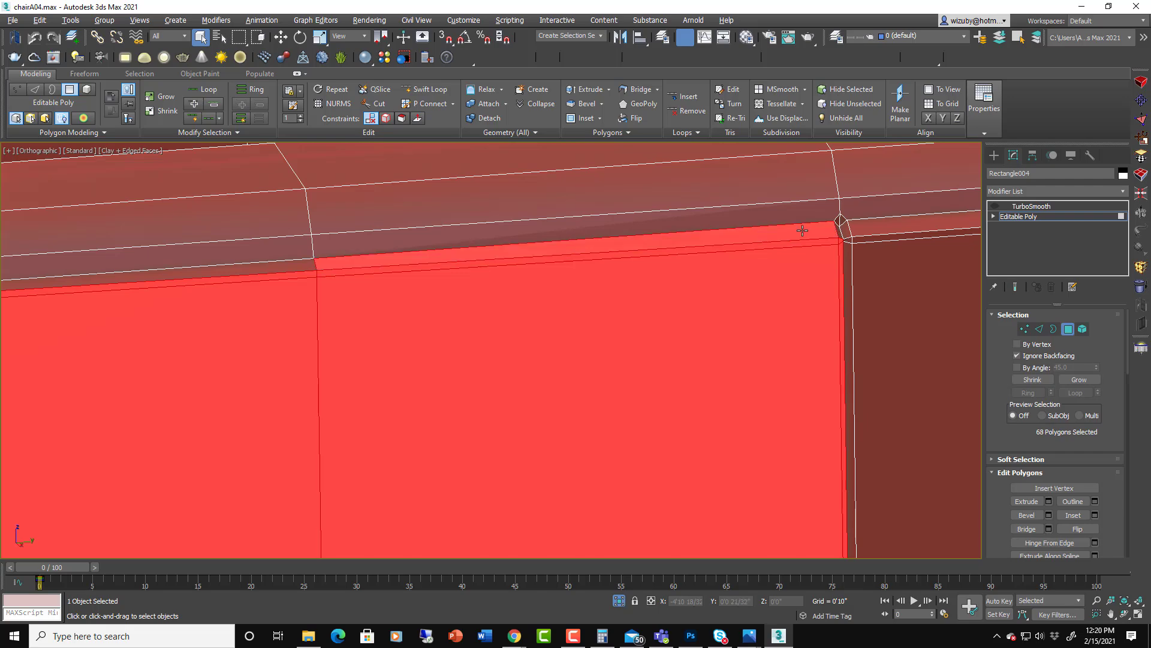
scroll(829, 231, "up", 1)
scroll(574, 250, "down", 3)
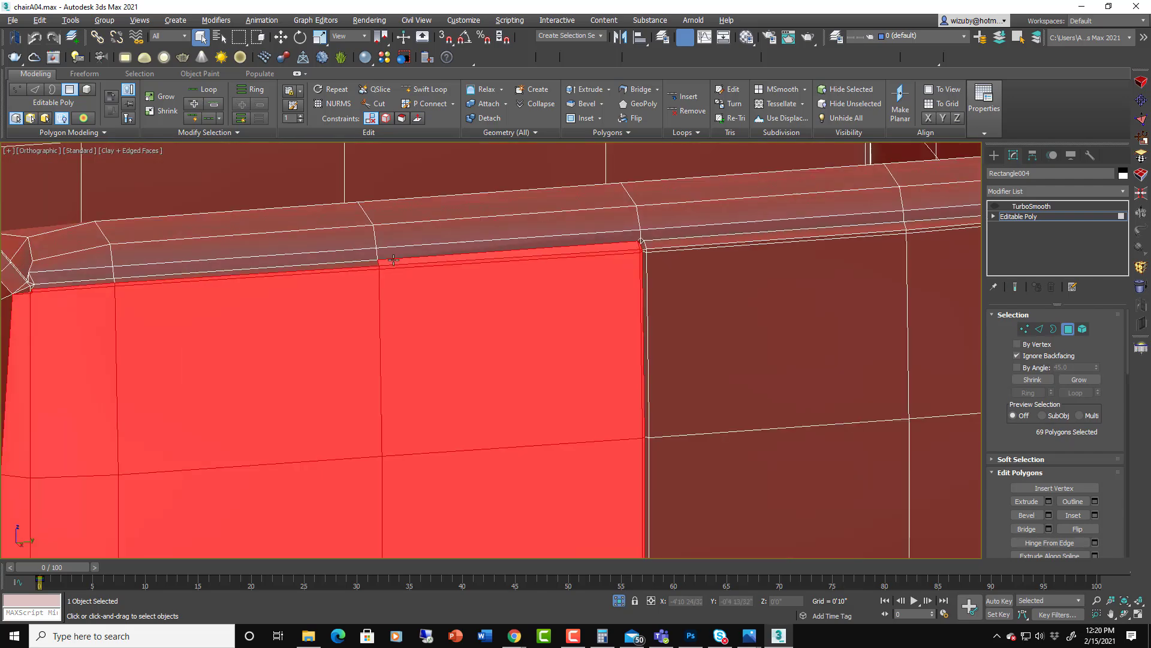
scroll(393, 260, "up", 3)
left_click(365, 261, "ctrl")
scroll(459, 251, "down", 5)
middle_click_drag(470, 255, 505, 282, "alt")
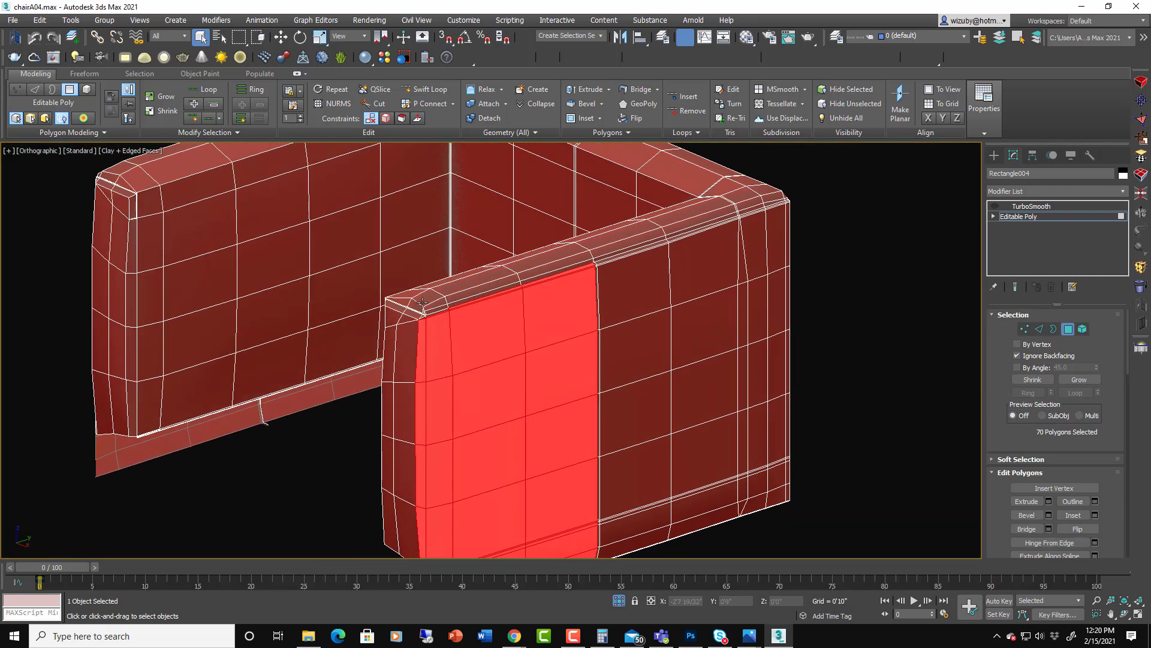
Step: Add the small sliver polygons at the panel's upper front corner, inside the armrest notch, to the selection
scroll(431, 312, "up", 5)
left_click(386, 295, "ctrl")
scroll(395, 284, "up", 3)
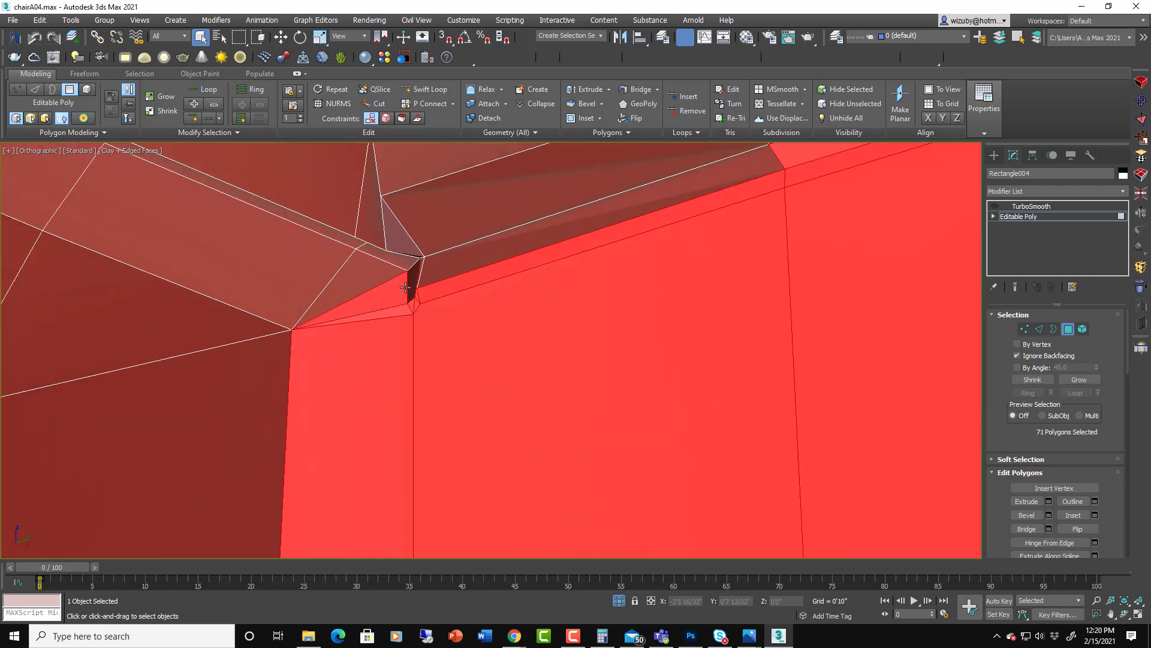
left_click(415, 269, "ctrl")
left_click(430, 247, "ctrl")
scroll(552, 257, "down", 3)
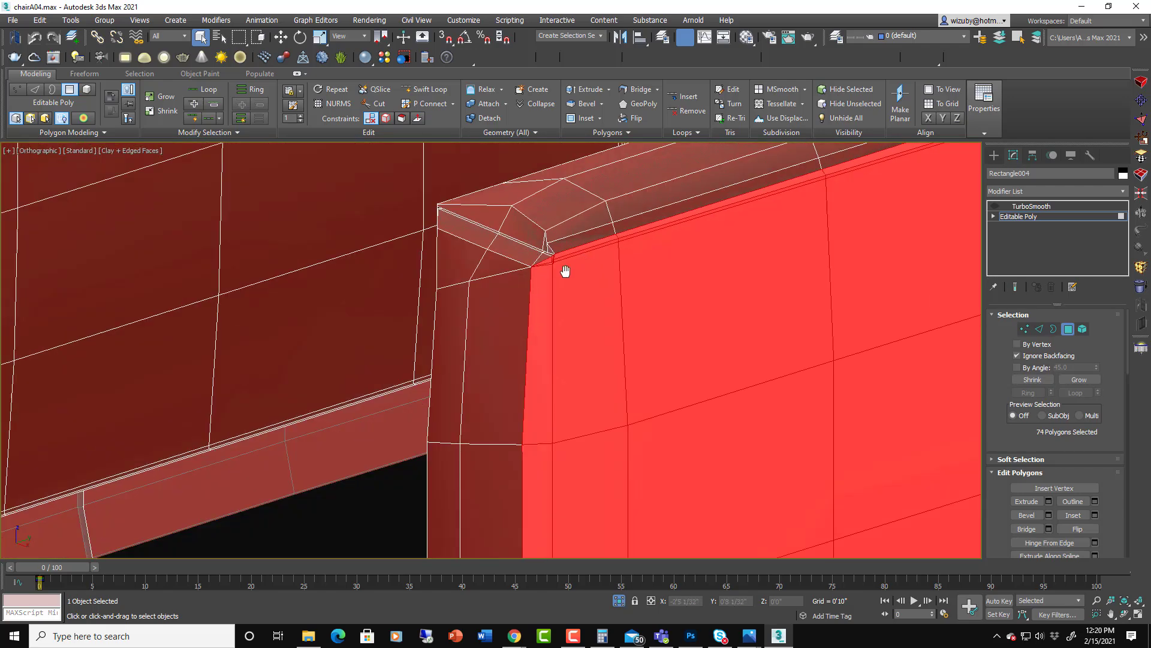
Step: Hide the selected polygons of the front outer arm panel
middle_click_drag(552, 256, 331, 319)
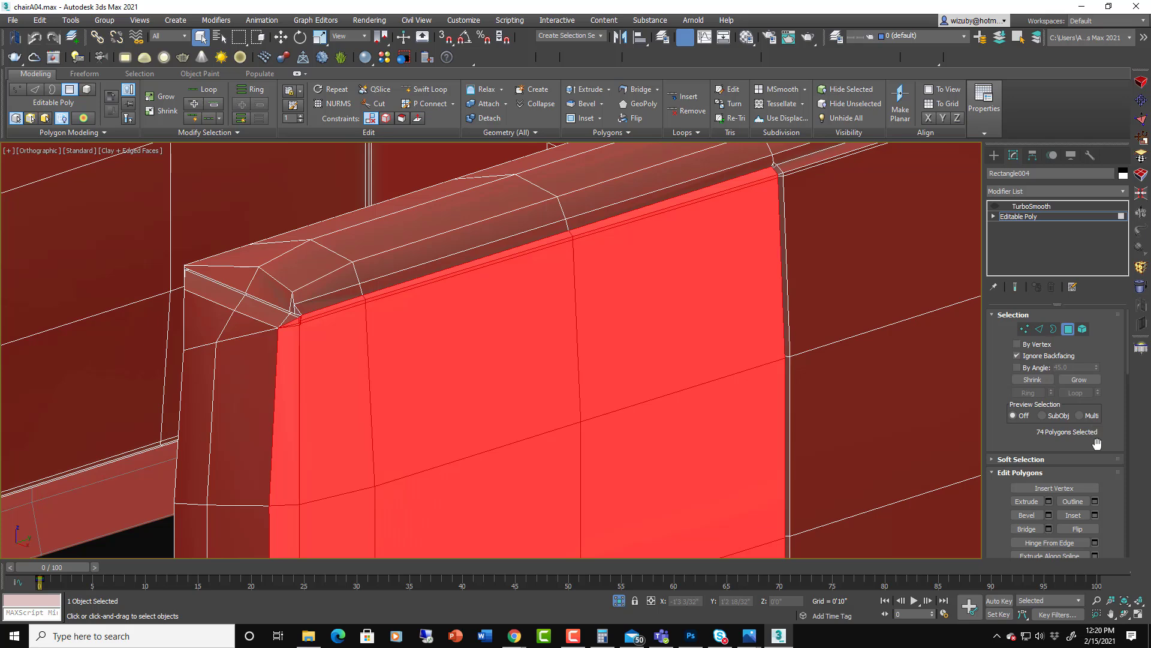
scroll(1097, 443, "down", 10)
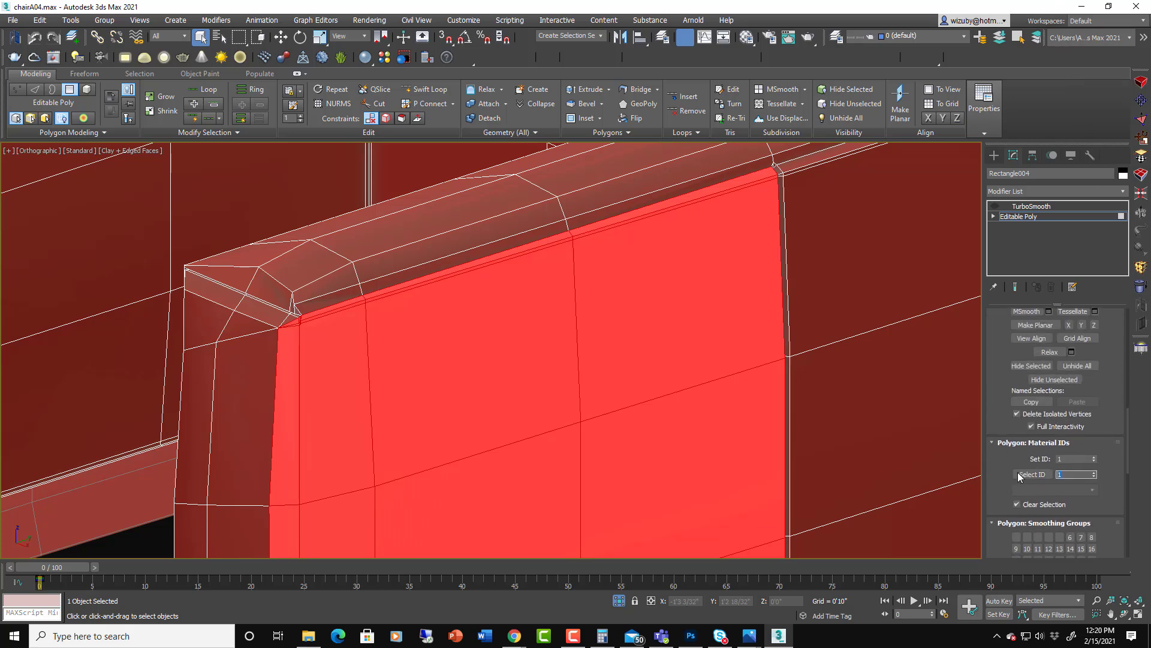
left_click(1020, 472)
left_click(1032, 366)
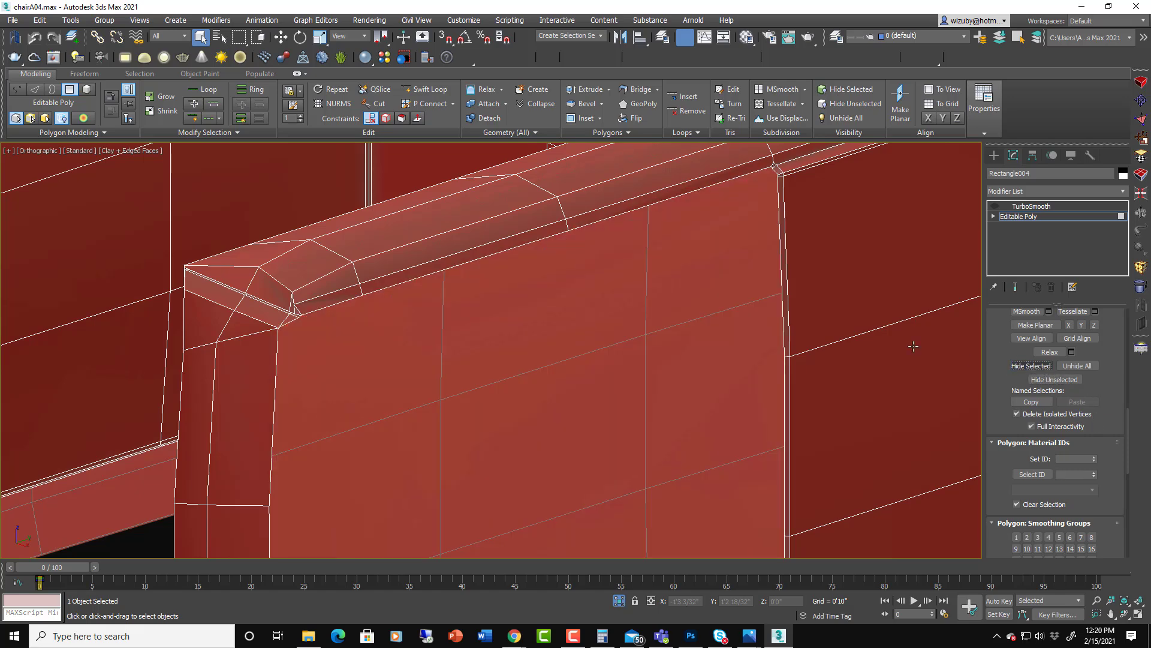
Step: Select the lower outer-side polygons of the arm behind the center seam, down to the bottom edge
scroll(782, 304, "down", 7)
middle_click_drag(773, 306, 650, 312)
scroll(678, 362, "up", 2)
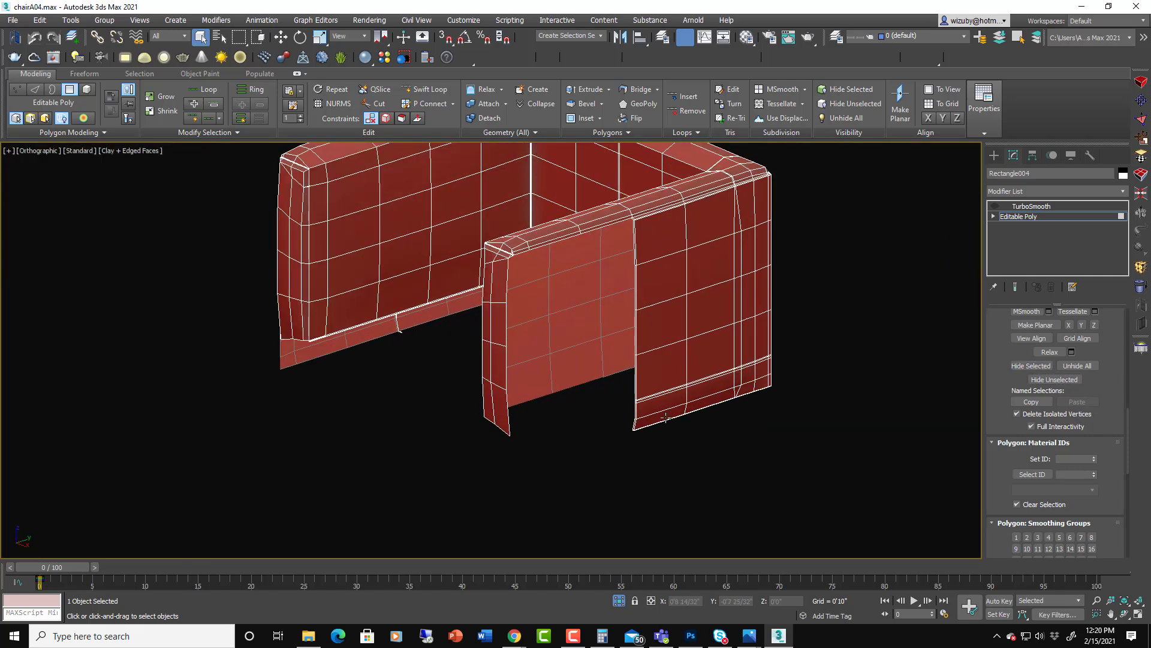
left_click(664, 418)
left_click(659, 381, "ctrl")
middle_click_drag(660, 381, 662, 480, "alt")
left_click_drag(643, 353, 643, 352, "ctrl")
middle_click_drag(691, 370, 721, 453, "alt")
left_click_drag(729, 449, 694, 371, "ctrl")
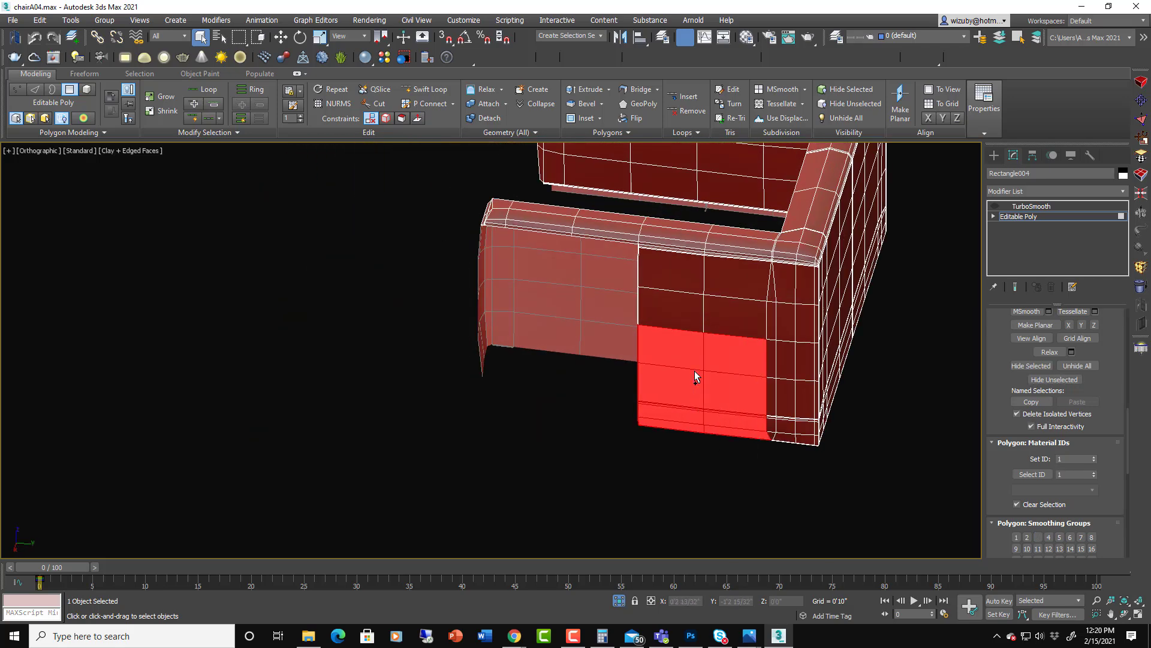
Step: Add the upper polygons of the rear outer arm panel, up to the armrest roll, to the selection
left_click(727, 329, "ctrl")
left_click(678, 308, "ctrl")
left_click(674, 277, "ctrl")
left_click(711, 274, "ctrl")
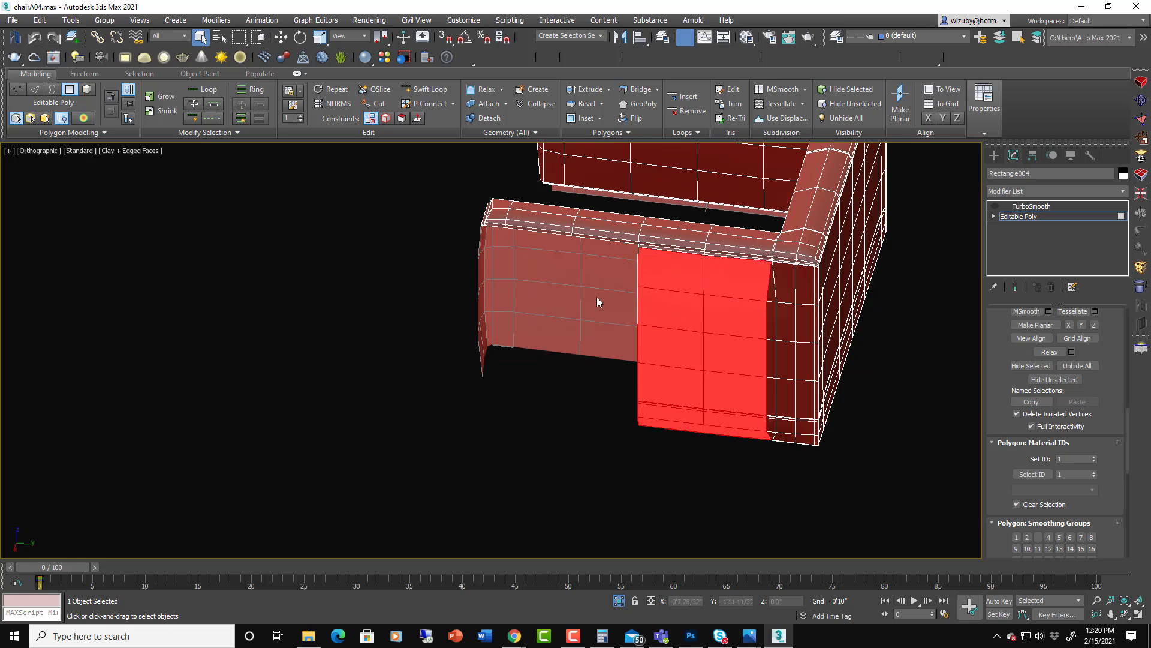
Step: Add the remaining narrow polygons along the rear panel's vertical center seam to the selection
middle_click_drag(599, 304, 698, 329, "alt")
scroll(640, 370, "up", 5)
left_click(605, 363, "ctrl")
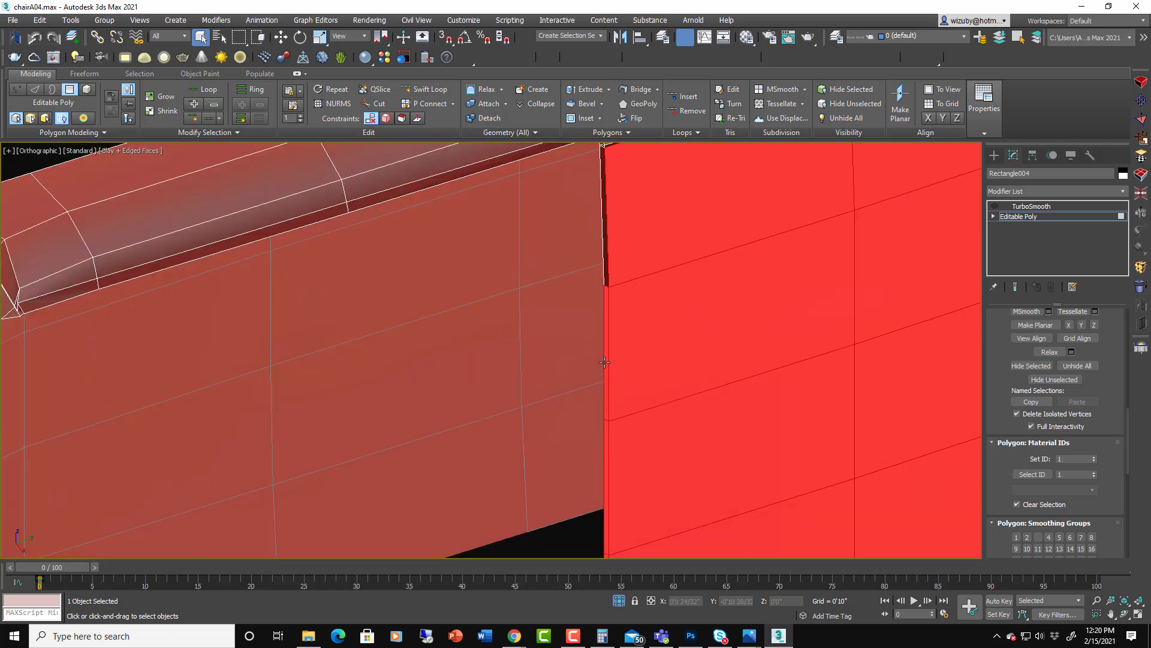
left_click(606, 258, "ctrl")
middle_click_drag(622, 177, 609, 329)
Step: Add the sliver polygons at the center seam's upper end and the adjoining upper-edge strips to the selection
scroll(609, 329, "up", 5)
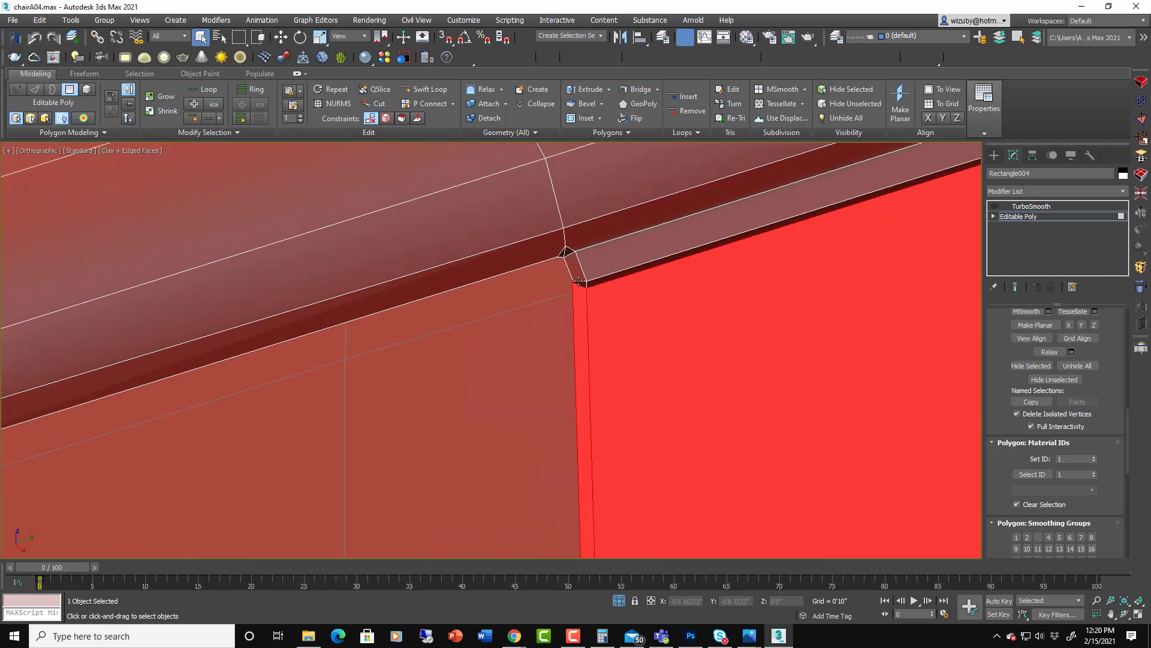
left_click(578, 274, "ctrl")
scroll(566, 247, "up", 3)
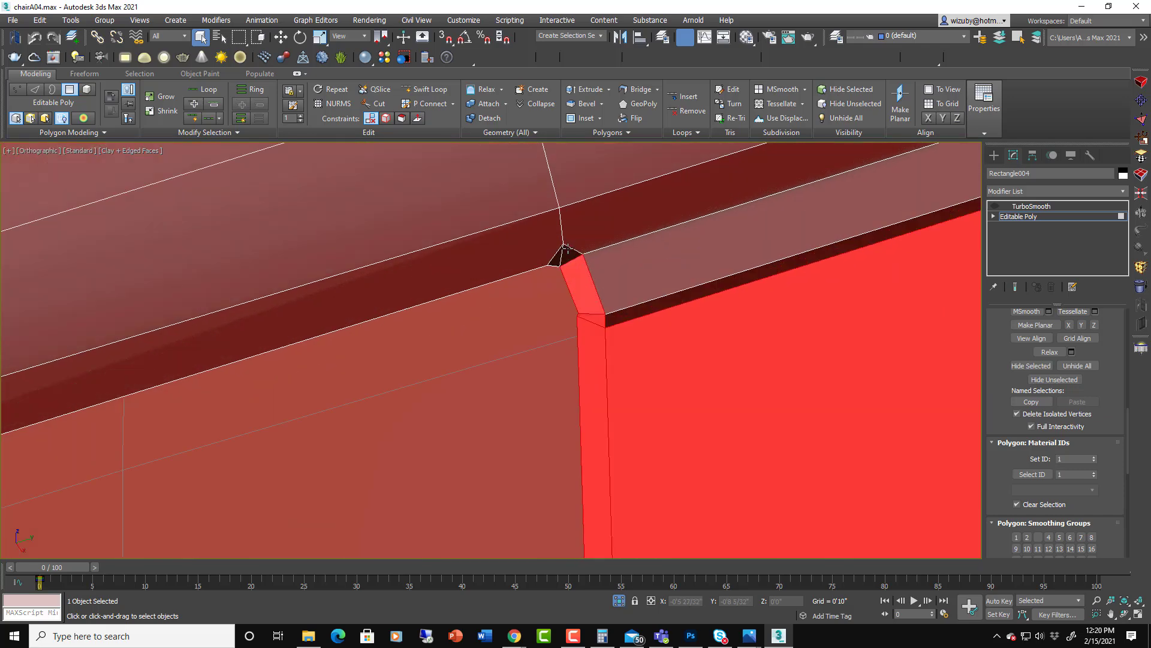
left_click(566, 252, "ctrl")
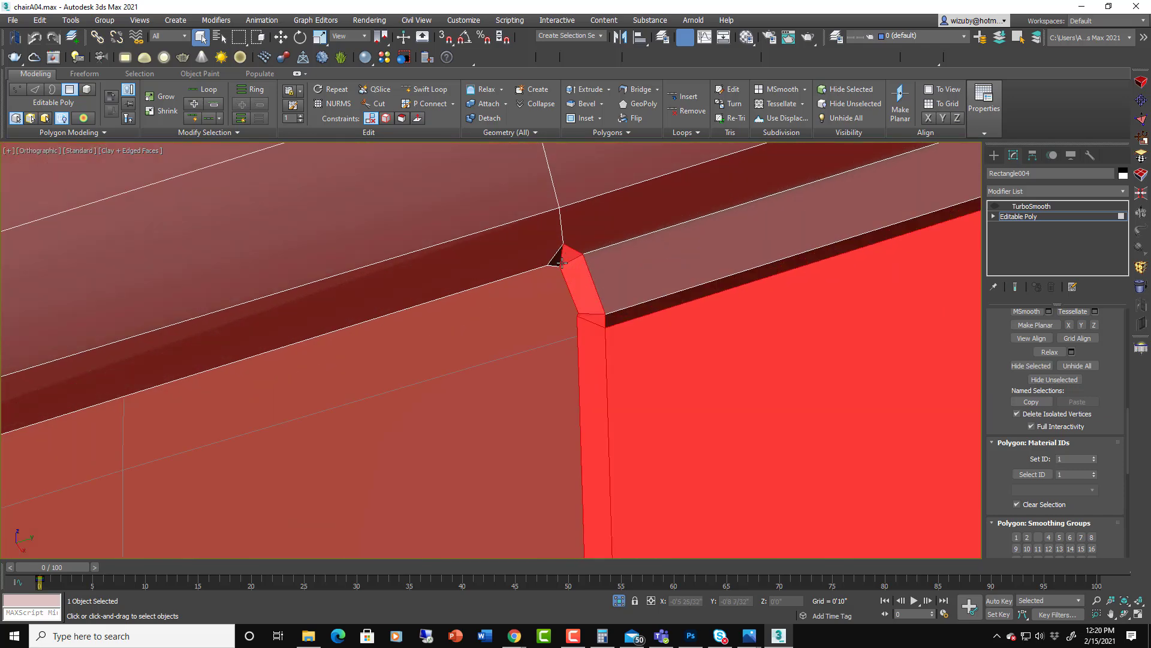
left_click(615, 263, "ctrl")
left_click(656, 309, "ctrl")
Step: Extend the selection along the rear panel's thin upper-edge strips toward the rear corner
scroll(727, 330, "down", 10)
middle_click_drag(797, 327, 344, 388)
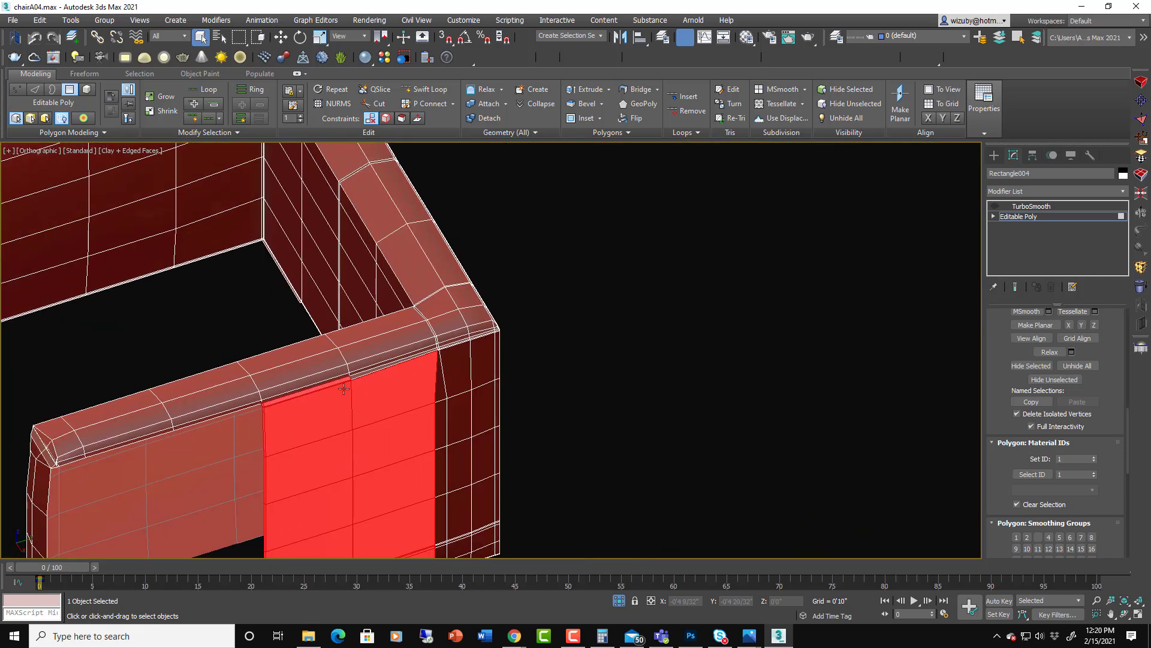
scroll(343, 389, "up", 4)
left_click(399, 409, "ctrl")
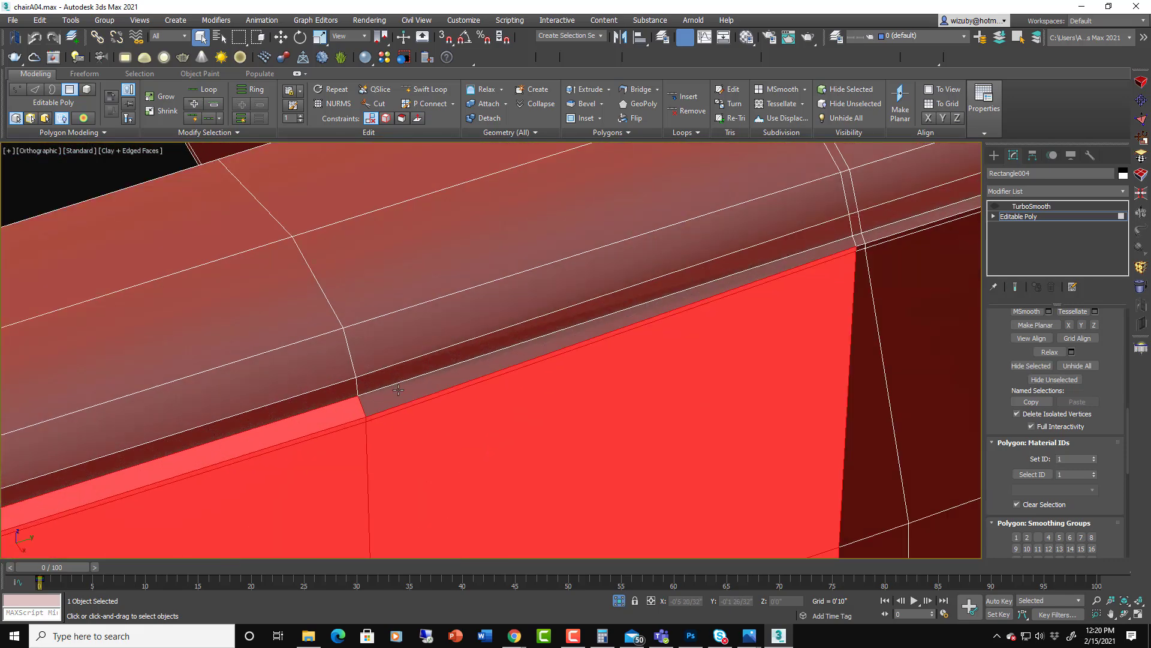
left_click(398, 394, "ctrl")
Step: Add the upper polygons of the narrow wedge column near the arm's rear corner to the selection
scroll(554, 381, "down", 5)
middle_click_drag(624, 408, 656, 422, "alt")
scroll(655, 400, "up", 2)
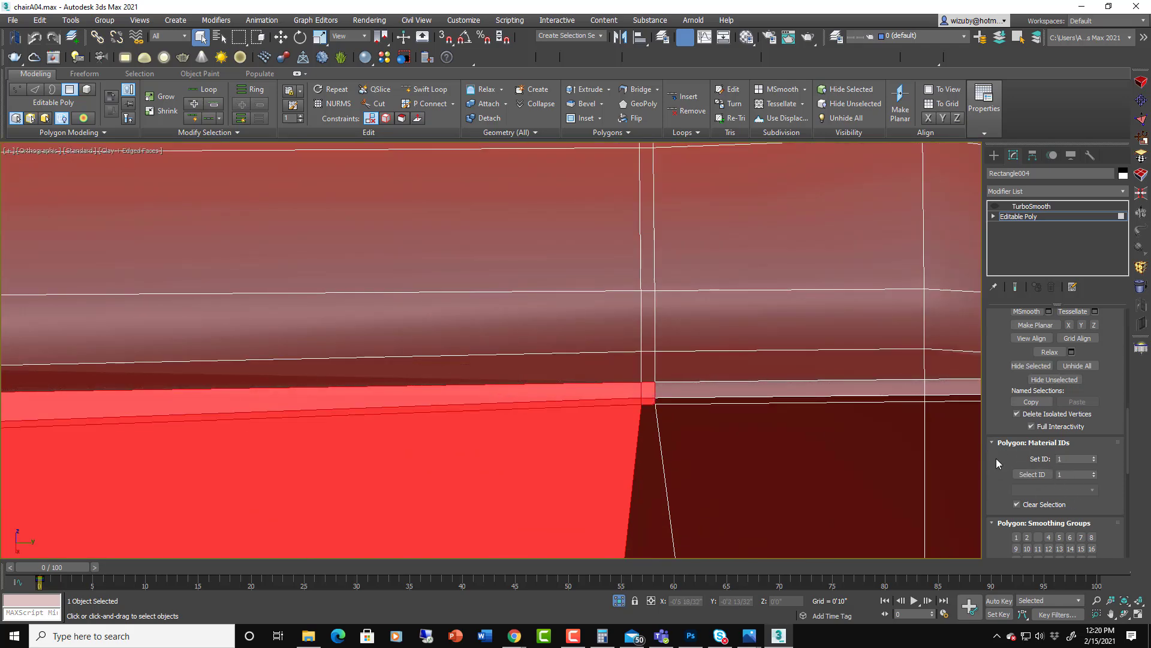
left_click(645, 443, "ctrl")
scroll(648, 447, "down", 6)
middle_click_drag(653, 455, 661, 275)
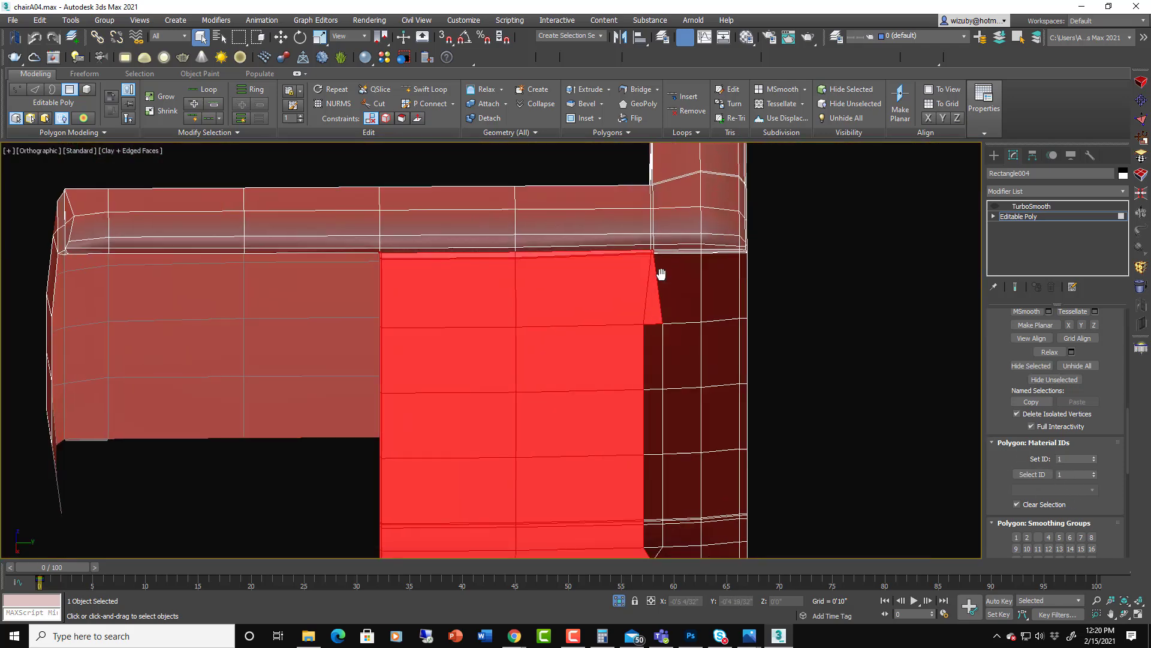
left_click(650, 365, "ctrl")
Step: Add the lower and middle outer-side polygons between the wedge column and the rear corner to the selection
middle_click_drag(671, 520, 648, 347)
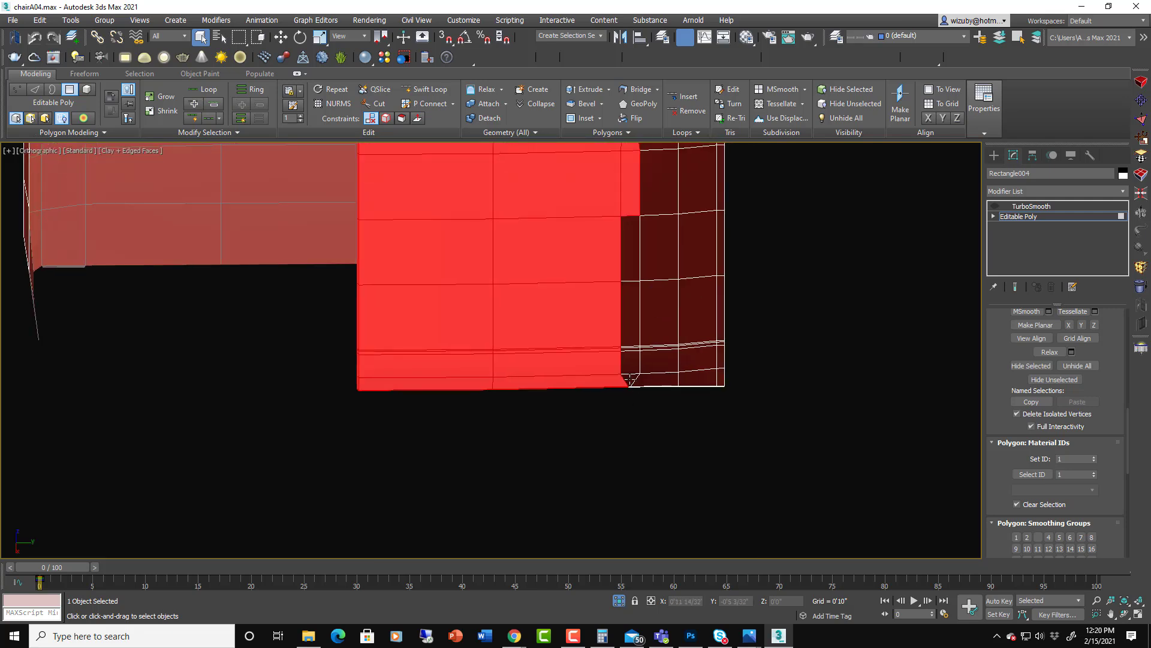
left_click(630, 379, "ctrl")
left_click(631, 354, "ctrl")
left_click_drag(619, 346, 686, 386, "ctrl")
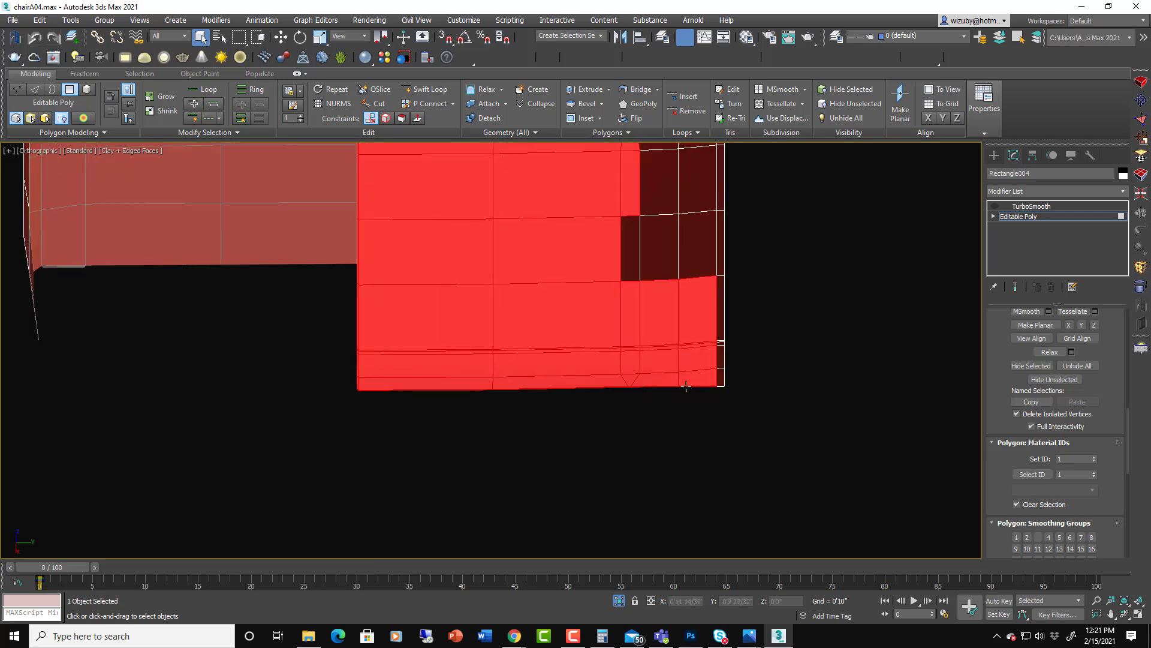
left_click(692, 264, "ctrl")
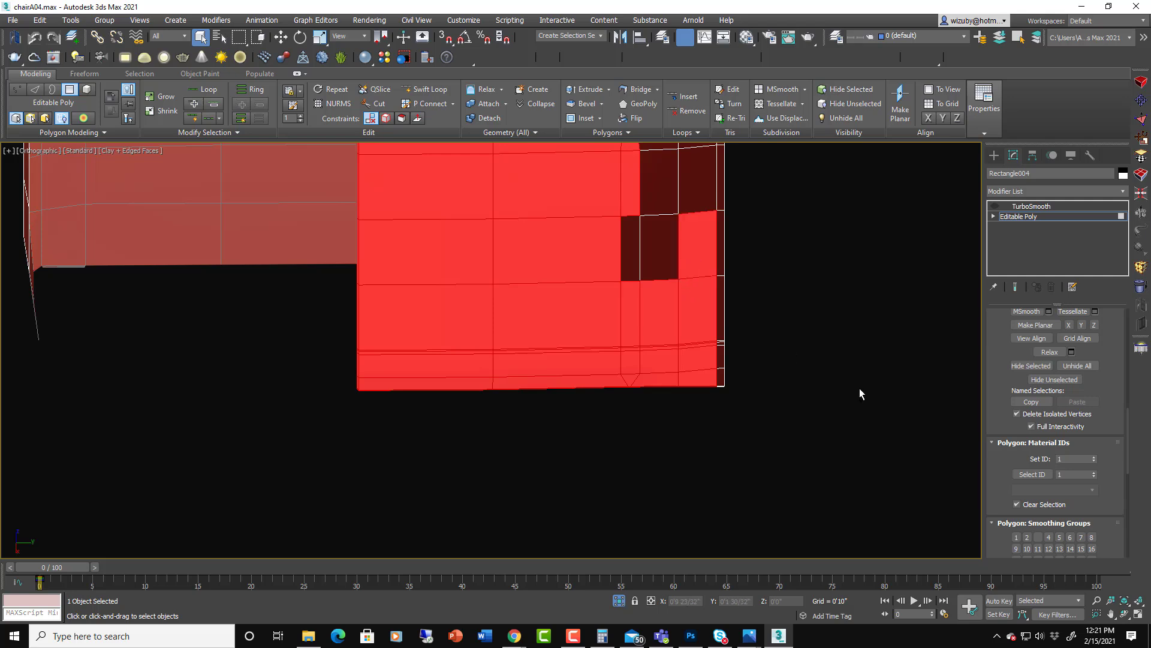
left_click(667, 254, "ctrl")
left_click(632, 246, "ctrl")
left_click(658, 200, "ctrl")
Step: Add the remaining large outer-side polygons just below the armrest roll at the rear corner to the selection
middle_click_drag(668, 209, 678, 449)
scroll(679, 449, "up", 2)
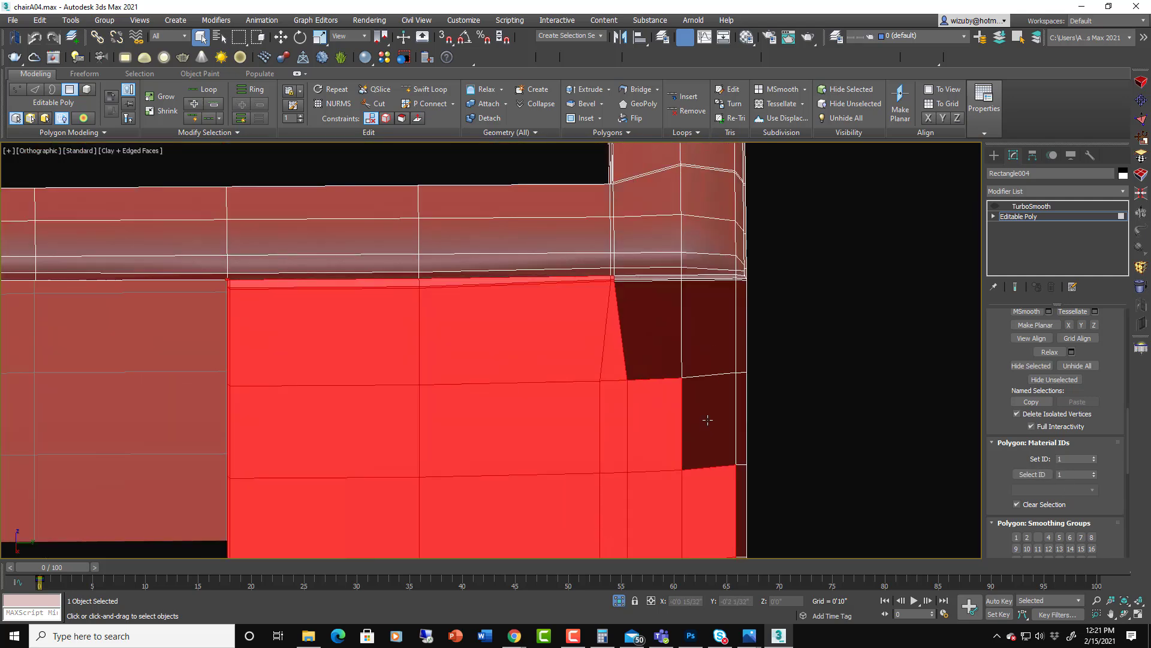
left_click(708, 420, "ctrl")
left_click(707, 327, "ctrl")
left_click(646, 321, "ctrl")
Step: Add the thin upper-edge strip polygons from the wedge column to the rear corner tip to the selection
scroll(645, 289, "up", 4)
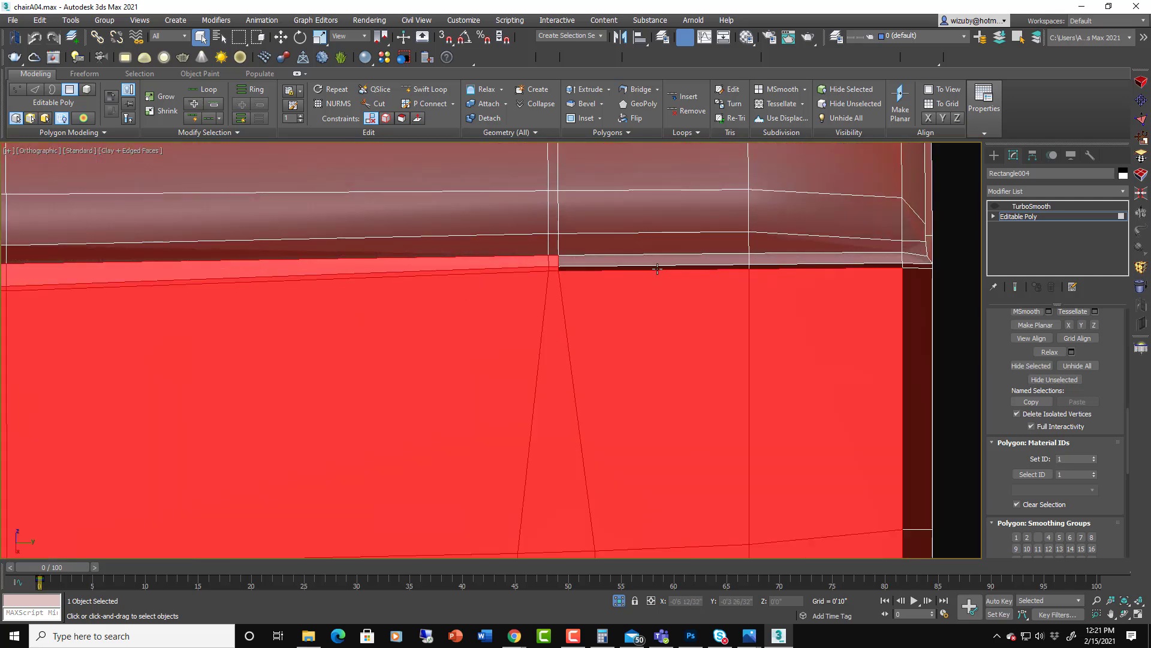
left_click(783, 263, "ctrl")
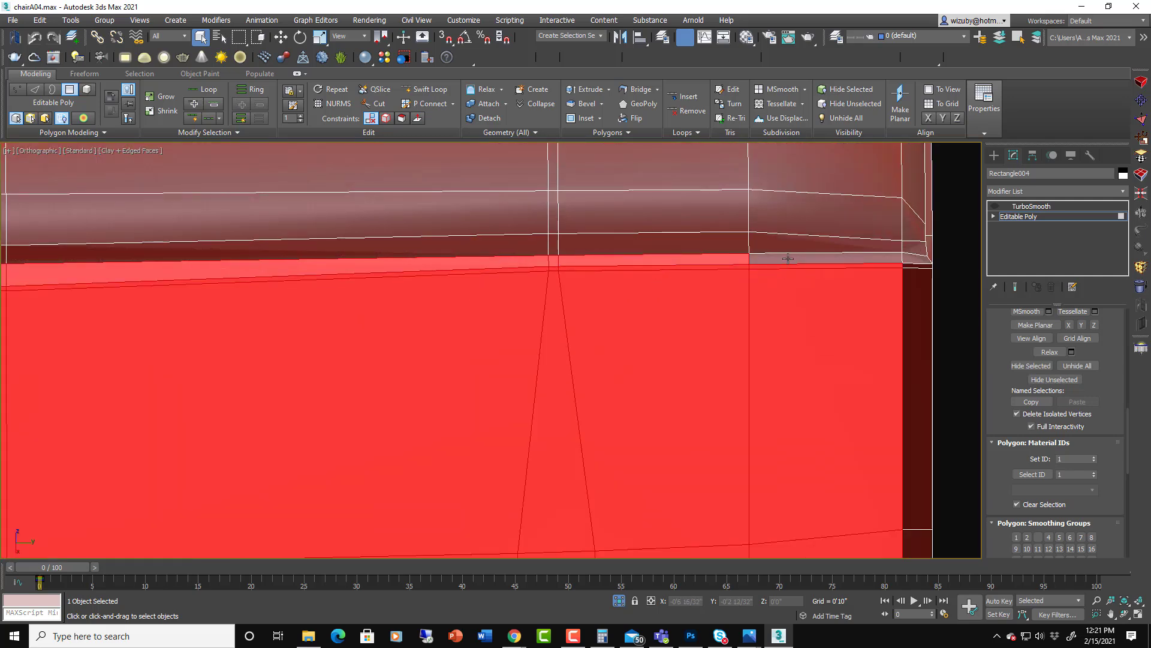
left_click(909, 259, "ctrl")
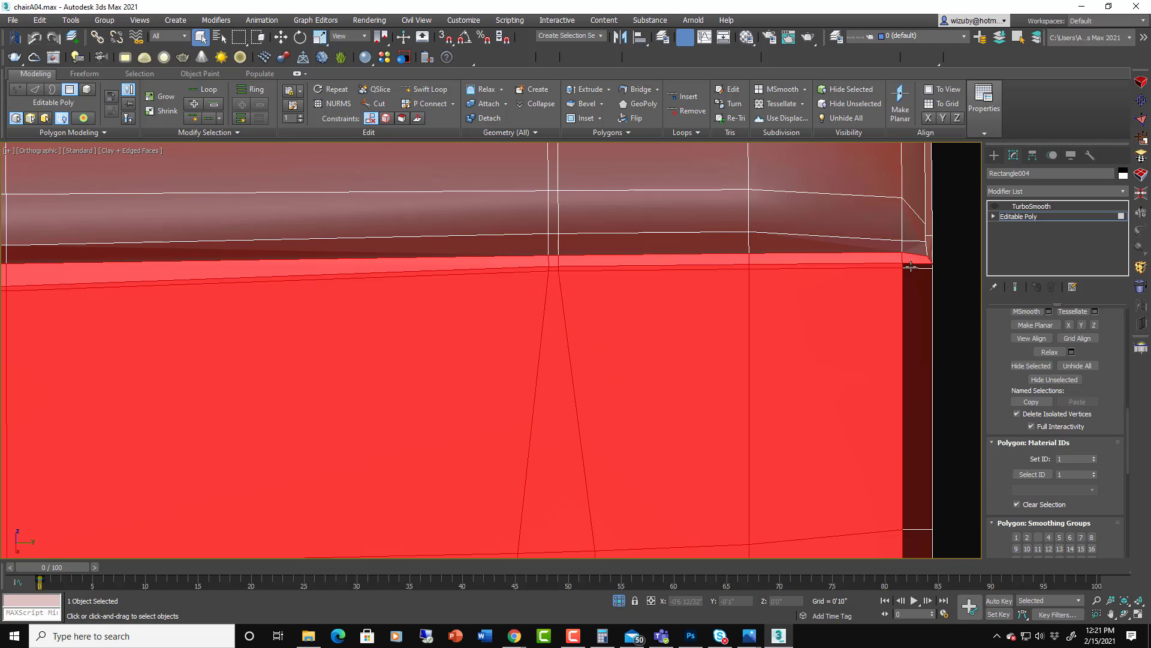
left_click(909, 265, "ctrl")
Step: Add the upper and middle polygons of the narrow outer-side strip along the arm's rear corner to the selection
left_click(907, 283, "ctrl")
scroll(895, 390, "down", 4)
middle_click_drag(890, 407, 828, 352)
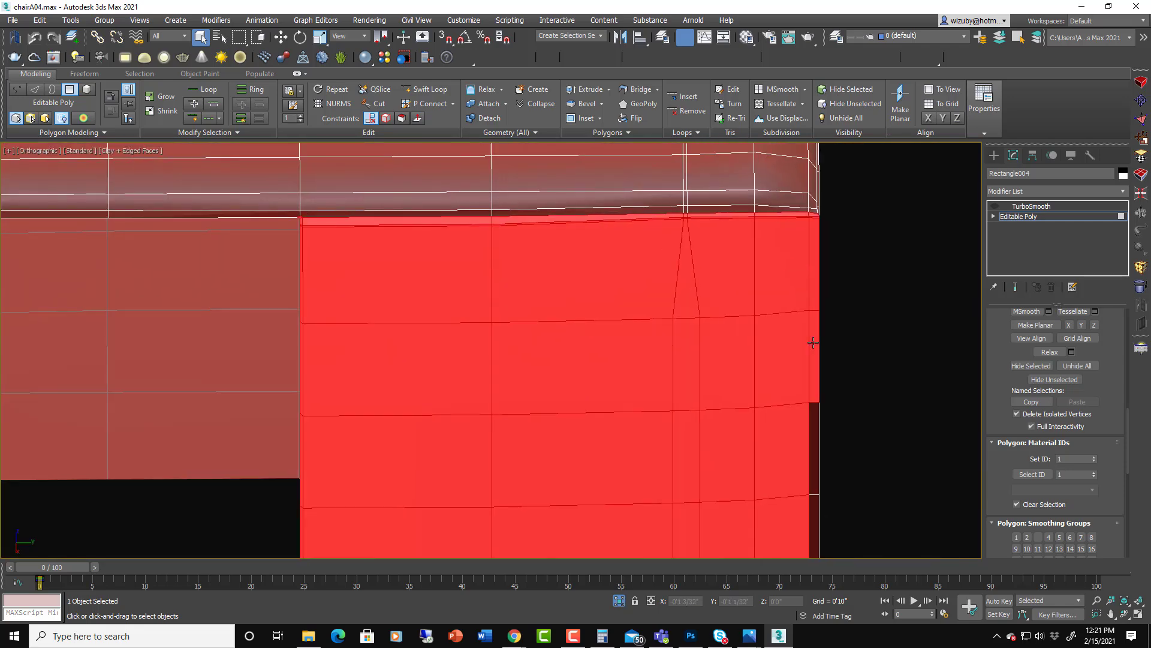
left_click(812, 433, "ctrl")
left_click(812, 511, "ctrl")
Step: Add the remaining lower polygons of the rear corner strip, down to the base's bottom corner, to the selection
scroll(813, 509, "down", 2)
middle_click_drag(813, 489, 765, 366)
scroll(695, 381, "up", 8)
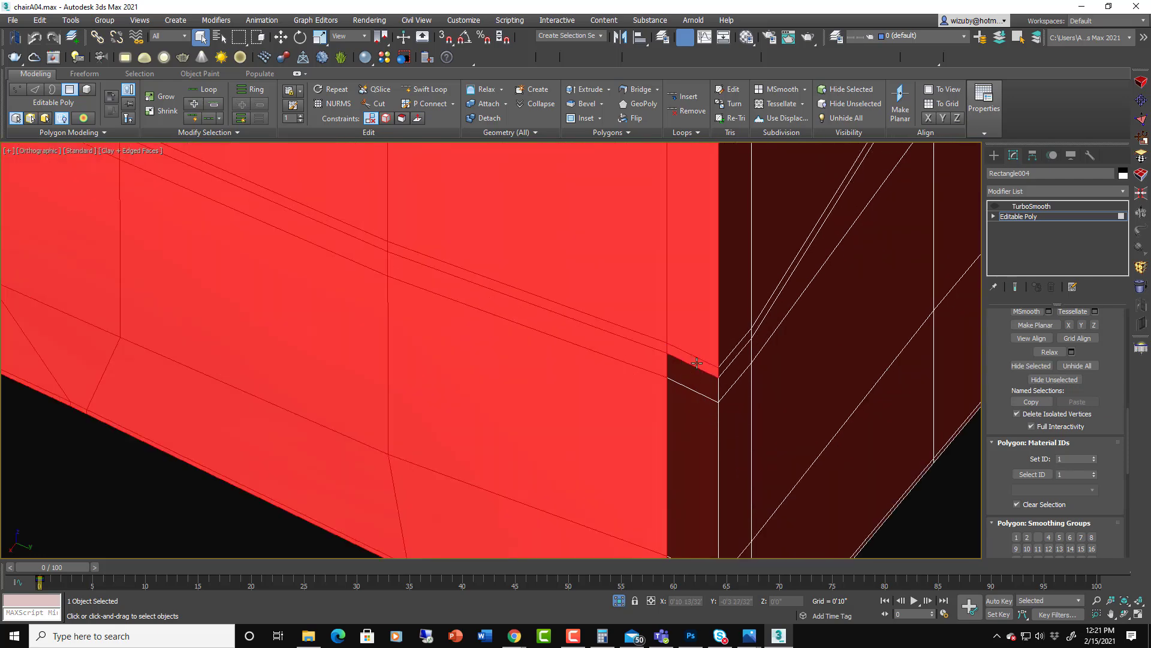
scroll(699, 420, "down", 5)
scroll(700, 447, "up", 2)
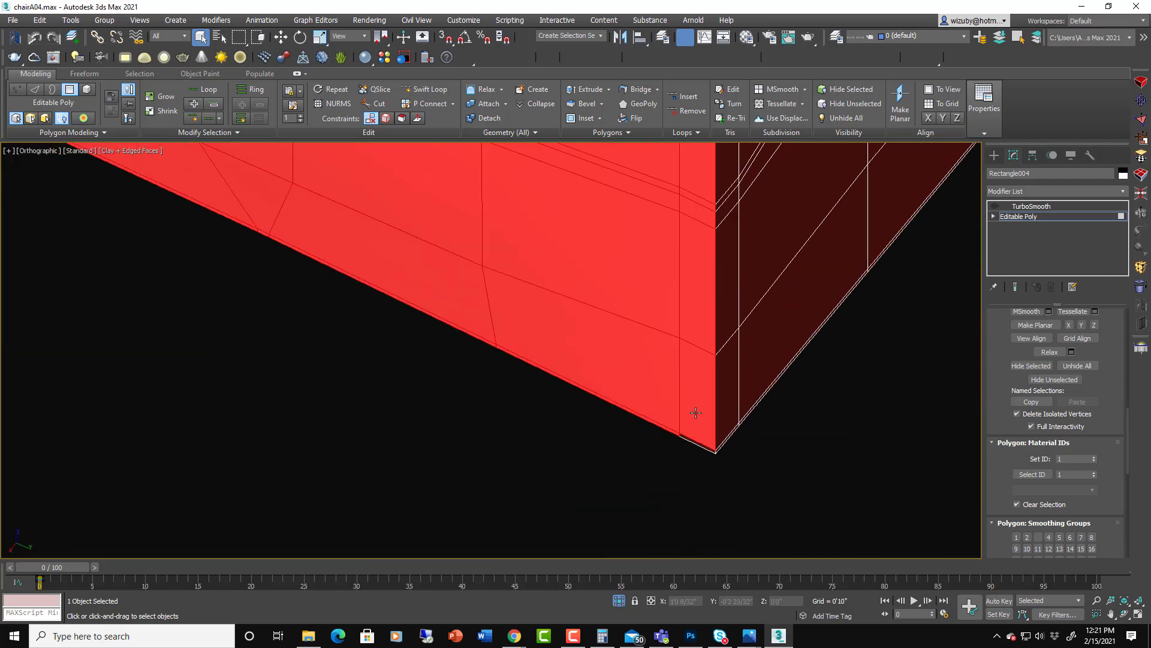
left_click(702, 422, "ctrl")
Step: Assign material ID 8 to the selected rear outer-side panel, reselect it by that ID and hide it
scroll(713, 421, "down", 5)
middle_click_drag(755, 424, 835, 308, "alt")
scroll(784, 362, "down", 7)
middle_click_drag(786, 364, 814, 374, "alt")
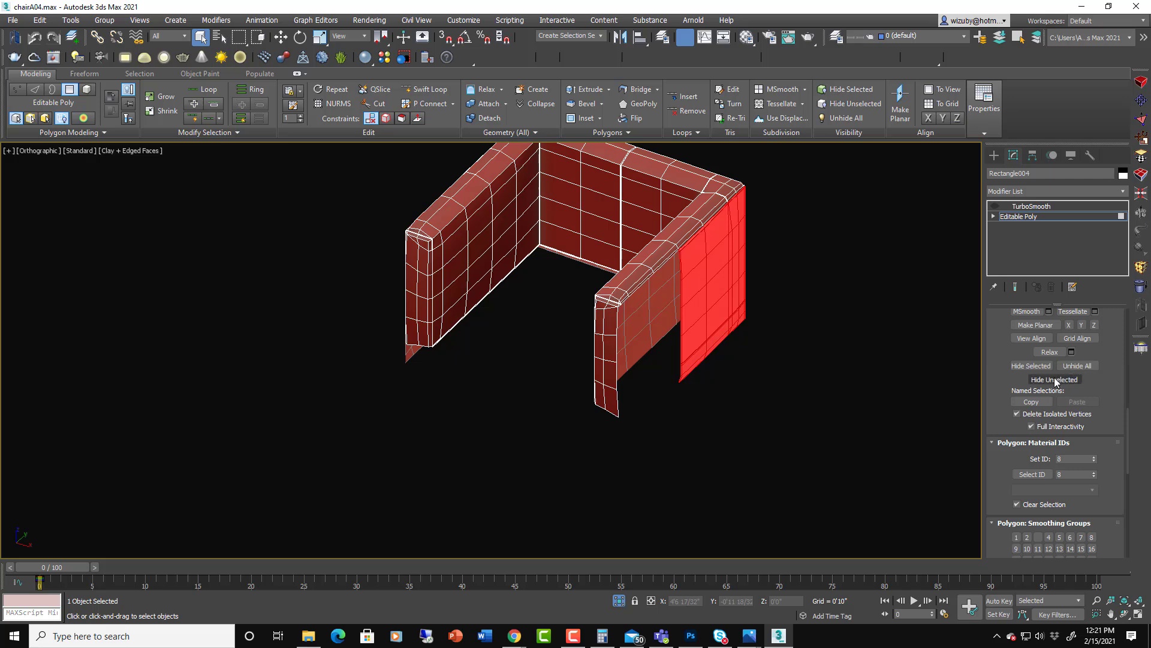
left_click(1041, 475)
left_click(1041, 474)
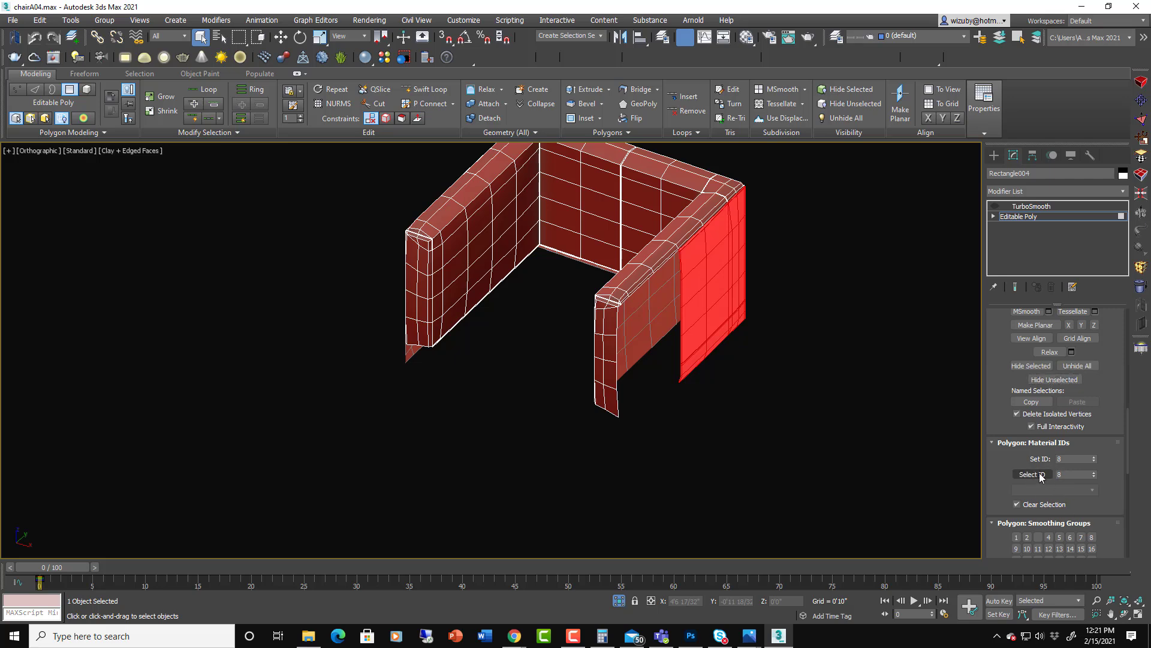
left_click(1032, 367)
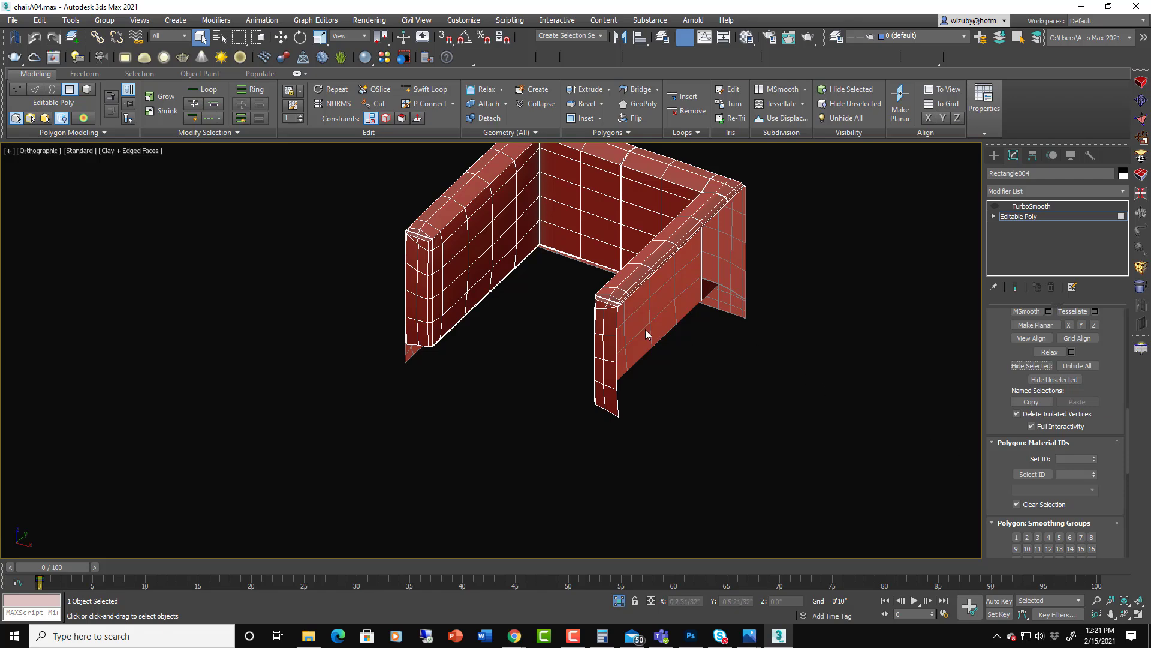
Step: Select the hidden underside polygon beneath the arm in polygon mode and delete it
middle_click_drag(823, 437, 720, 269, "alt")
scroll(719, 270, "up", 10)
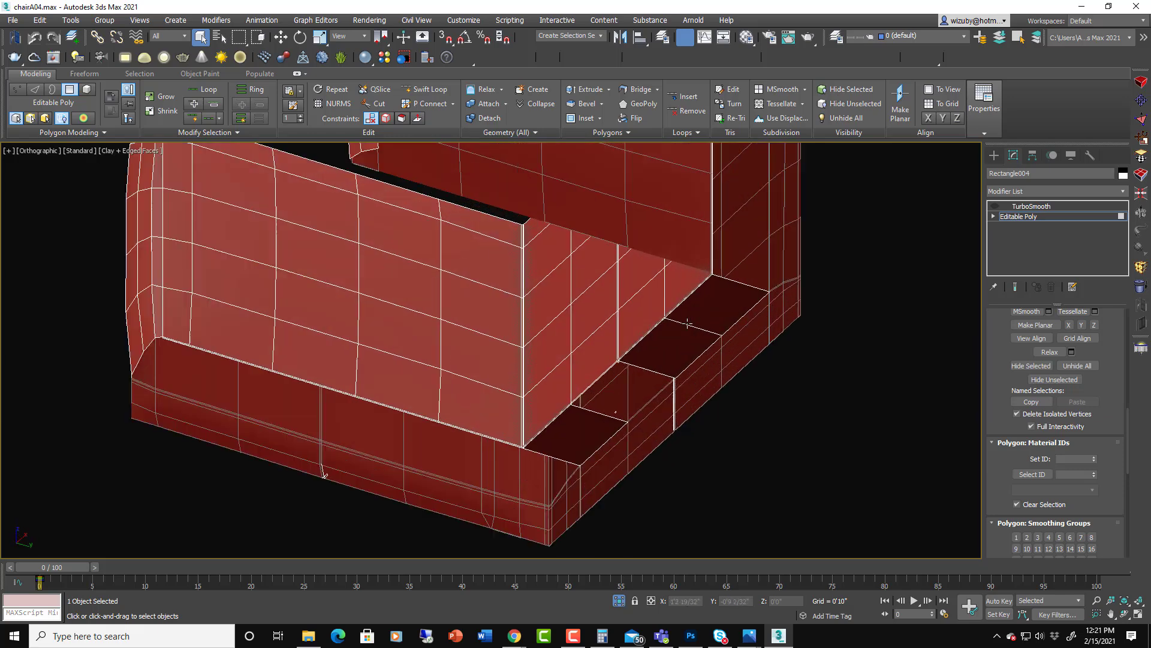
scroll(733, 232, "up", 3)
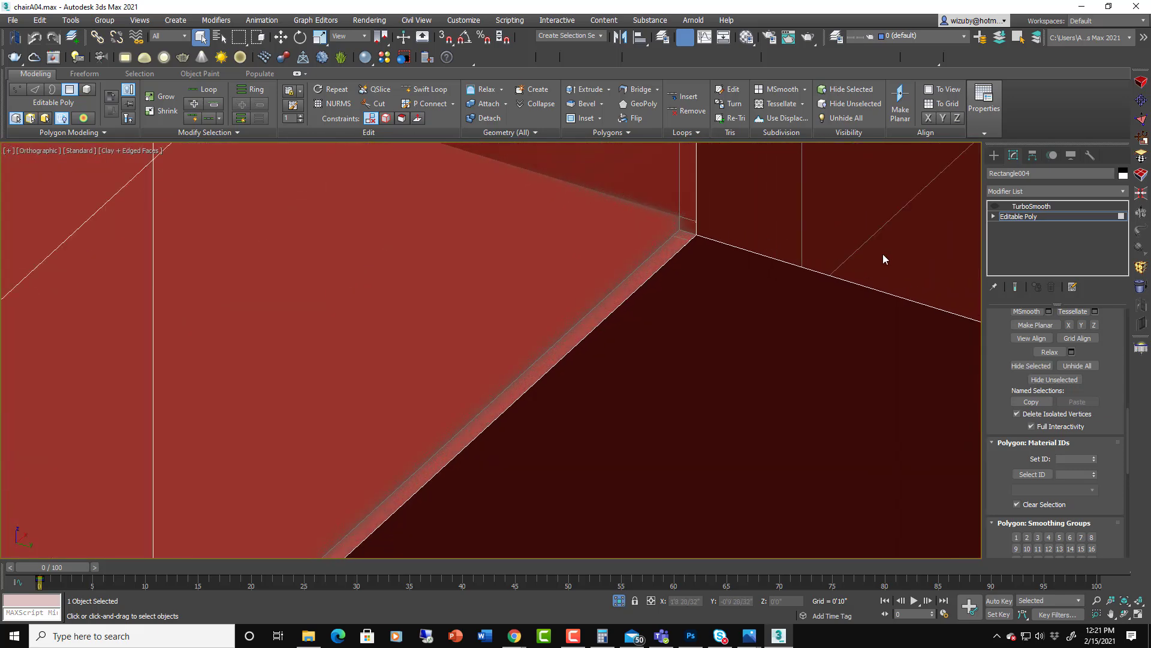
left_click(994, 216)
left_click(810, 295)
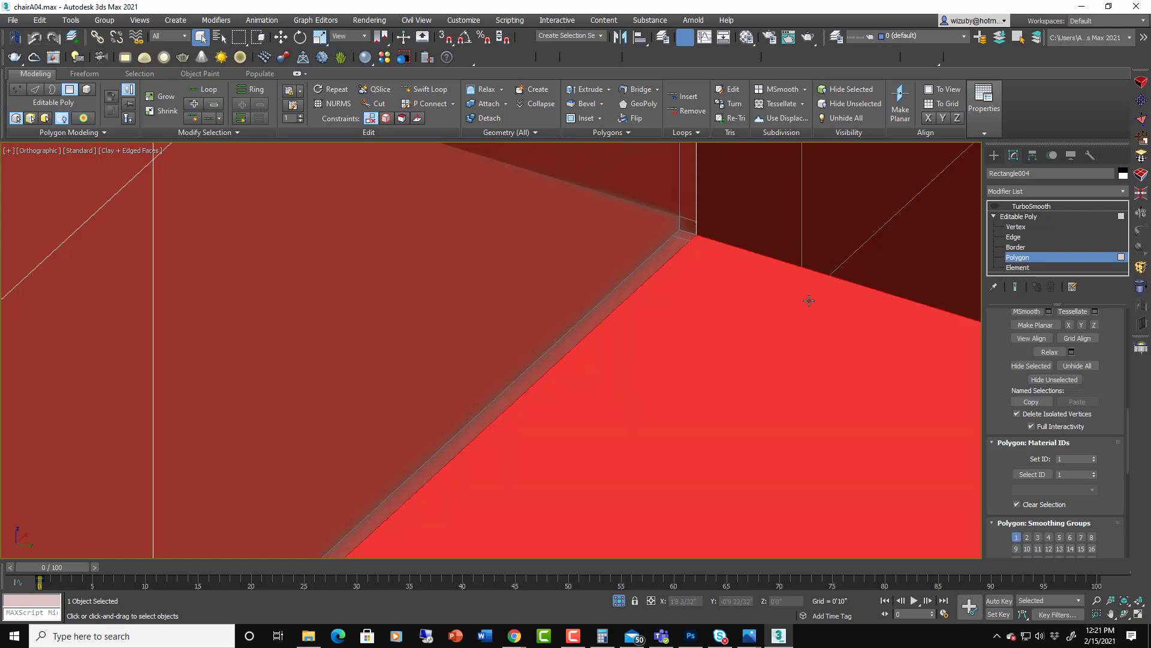
scroll(772, 368, "down", 6)
scroll(585, 449, "up", 5)
middle_click_drag(730, 402, 784, 442, "alt")
key("Delete")
Step: Review the smoothed chair, then select the polygons with material ID 10 and hide them
scroll(585, 448, "down", 10)
scroll(779, 394, "up", 8)
scroll(780, 390, "down", 8)
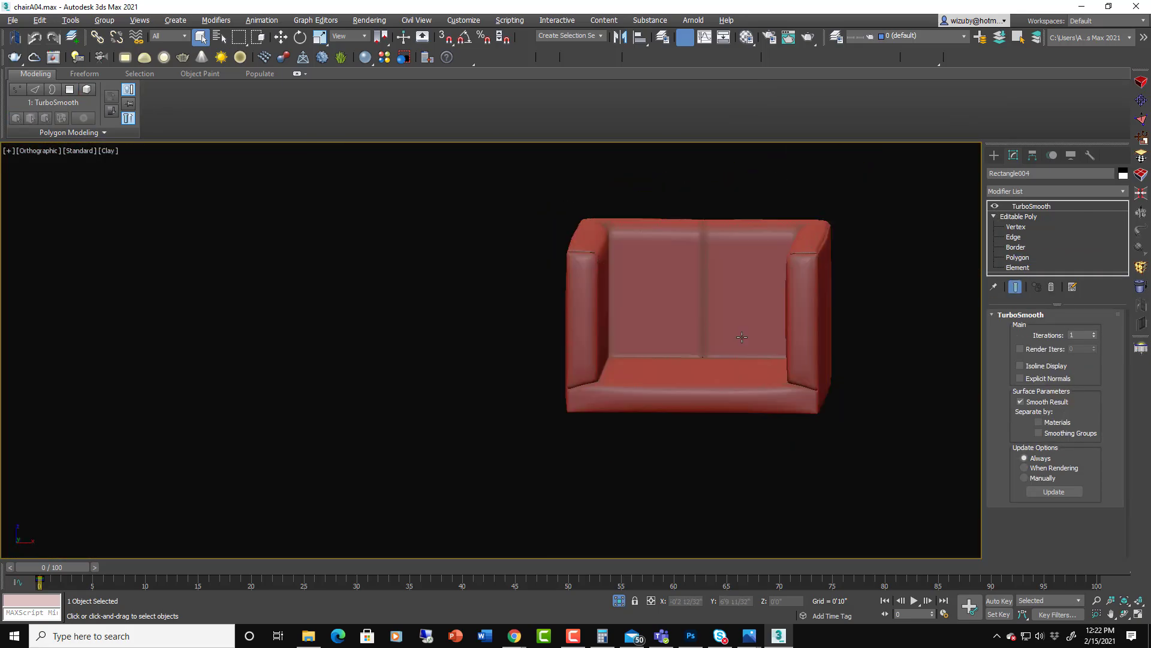
scroll(1082, 418, "down", 10)
left_click(1094, 435)
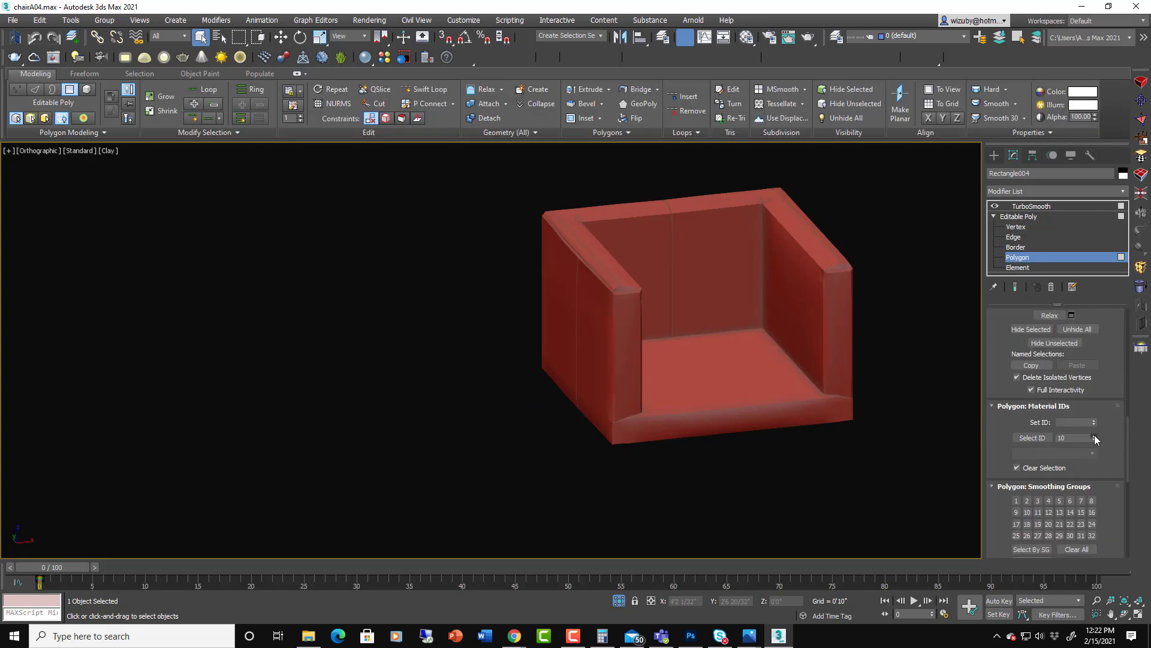
left_click(1032, 437)
left_click(1032, 329)
Step: Check a polygon on the arm's outer side, then select the polygons with material ID 3 and hide them
middle_click_drag(851, 414, 722, 405, "alt")
left_click(719, 402)
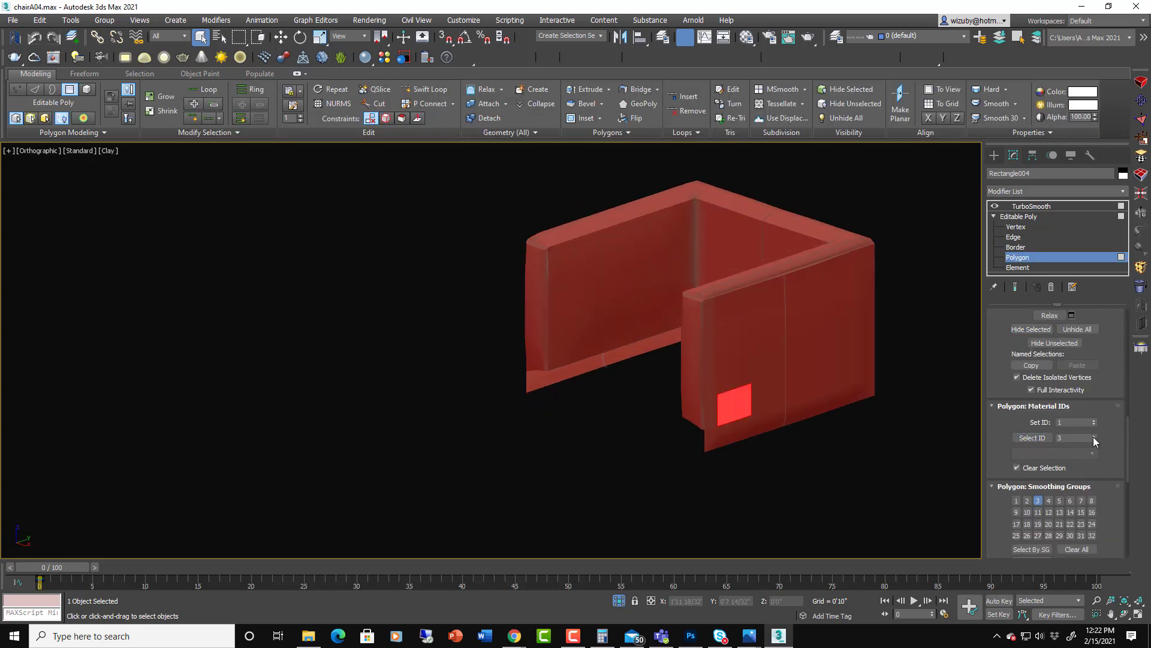
left_click(1032, 438)
left_click(1031, 329)
Step: Select the lower rows and the front-edge column of the arm's front outer-side panel with edges displayed
left_click(770, 420)
middle_click_drag(789, 434, 771, 458, "alt")
left_click(734, 429, "ctrl")
scroll(718, 463, "up", 5)
key("F4")
left_click(668, 347, "ctrl")
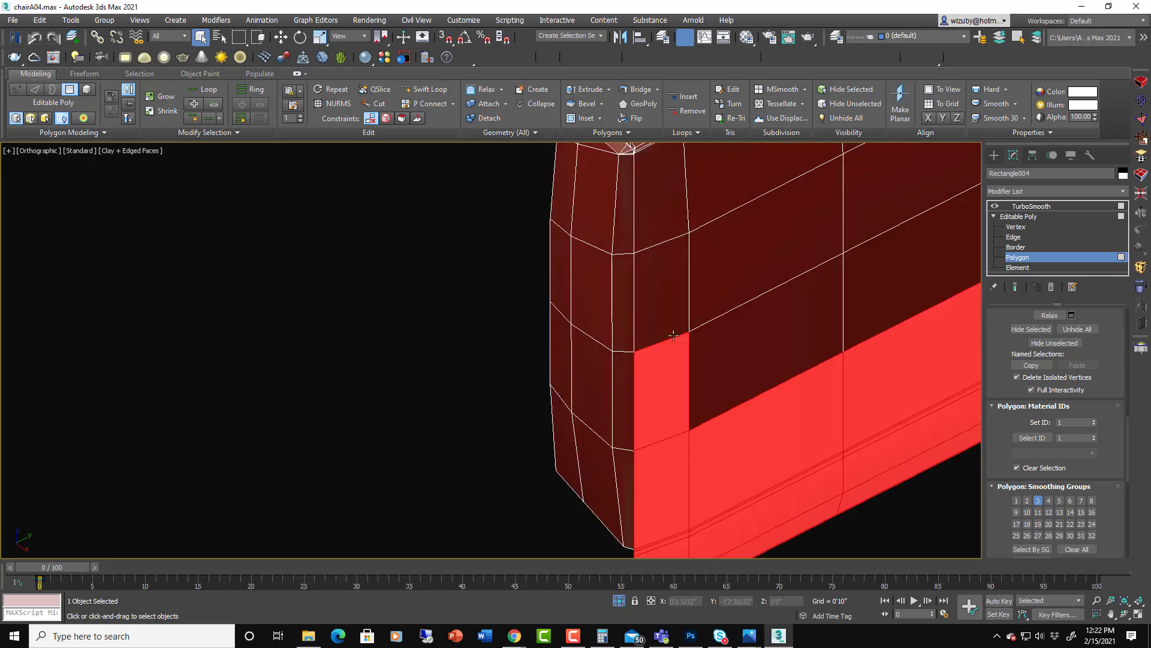
Step: Add the front outer-side panel's upper polygons and the thin strip below the armrest roll to the selection
scroll(670, 327, "down", 4)
left_click(607, 330, "ctrl")
left_click(660, 282, "ctrl")
scroll(606, 336, "up", 6)
left_click(603, 387, "ctrl")
scroll(602, 360, "down", 4)
scroll(599, 314, "up", 3)
left_click(528, 314, "ctrl")
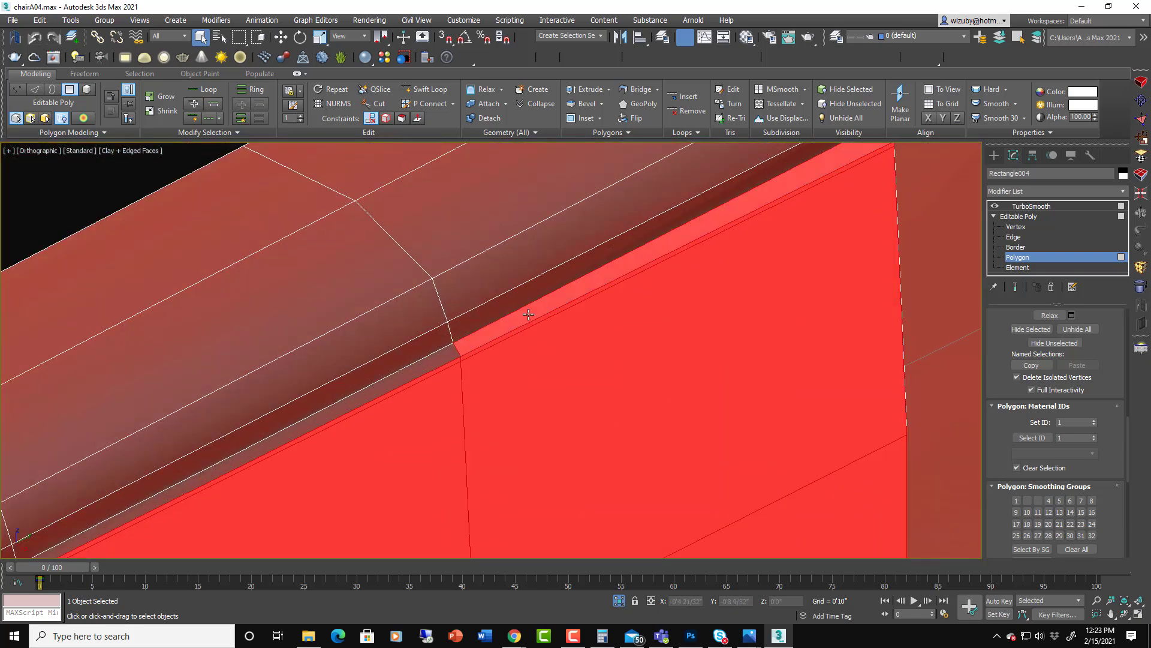
Step: Assign material ID 9 to the selected front outer-side panel and hide it
middle_click_drag(528, 314, 720, 441, "alt")
scroll(708, 354, "down", 4)
left_click(1093, 420)
left_click(1031, 330)
Step: Turn off Ignore Backfacing, box-select the chair back's rear outer polygons in the side view and deselect the extra polygons
scroll(708, 392, "down", 5)
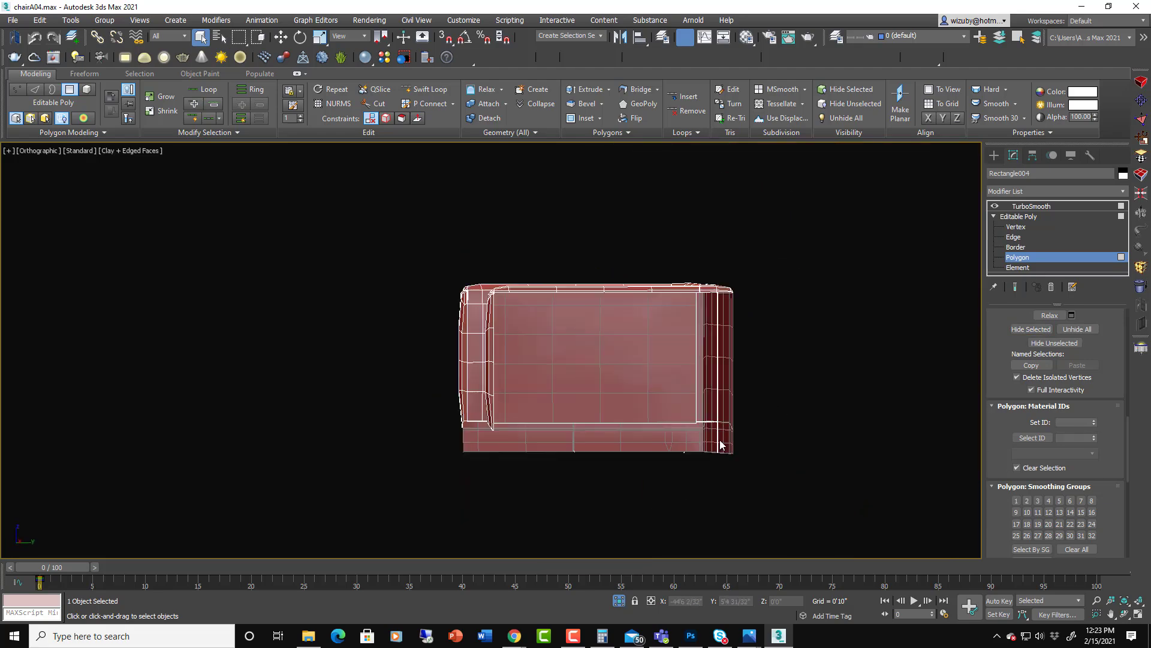
key("r")
middle_click_drag(797, 258, 873, 385, "alt")
key("r")
key("z")
scroll(1089, 312, "up", 10)
left_click(1018, 356)
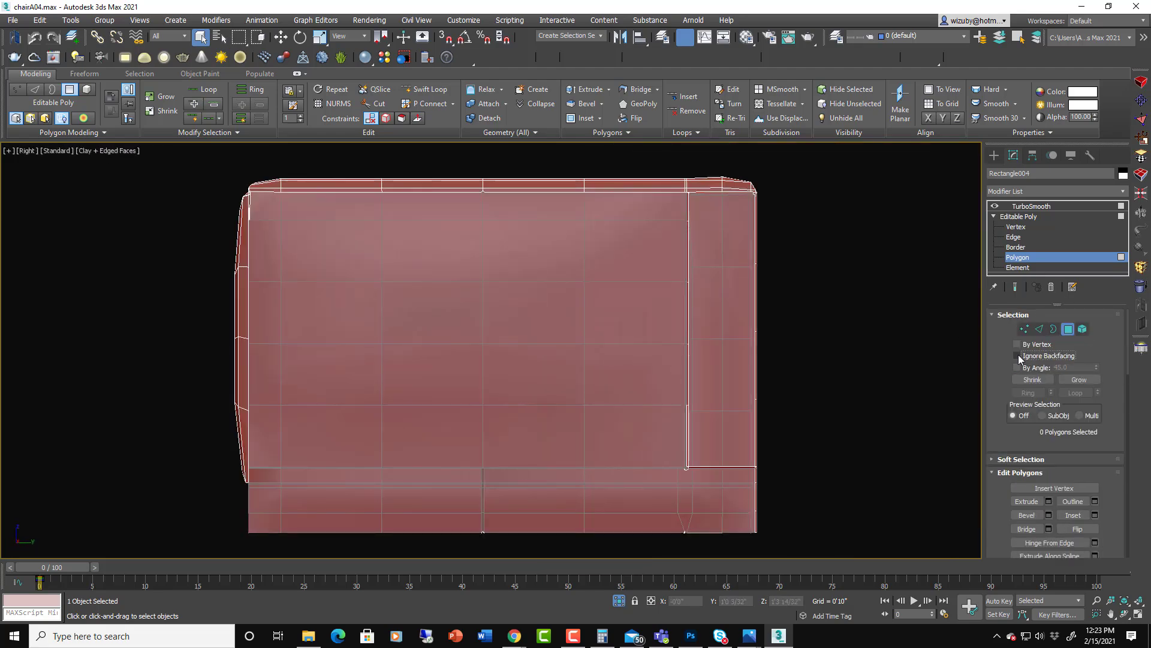
left_click_drag(794, 546, 749, 165)
middle_click_drag(750, 342, 729, 423, "alt")
left_click_drag(761, 329, 786, 538, "alt")
Step: Add the thin polygons below the back's top roll at the first rear corner to the selection
scroll(738, 174, "up", 6)
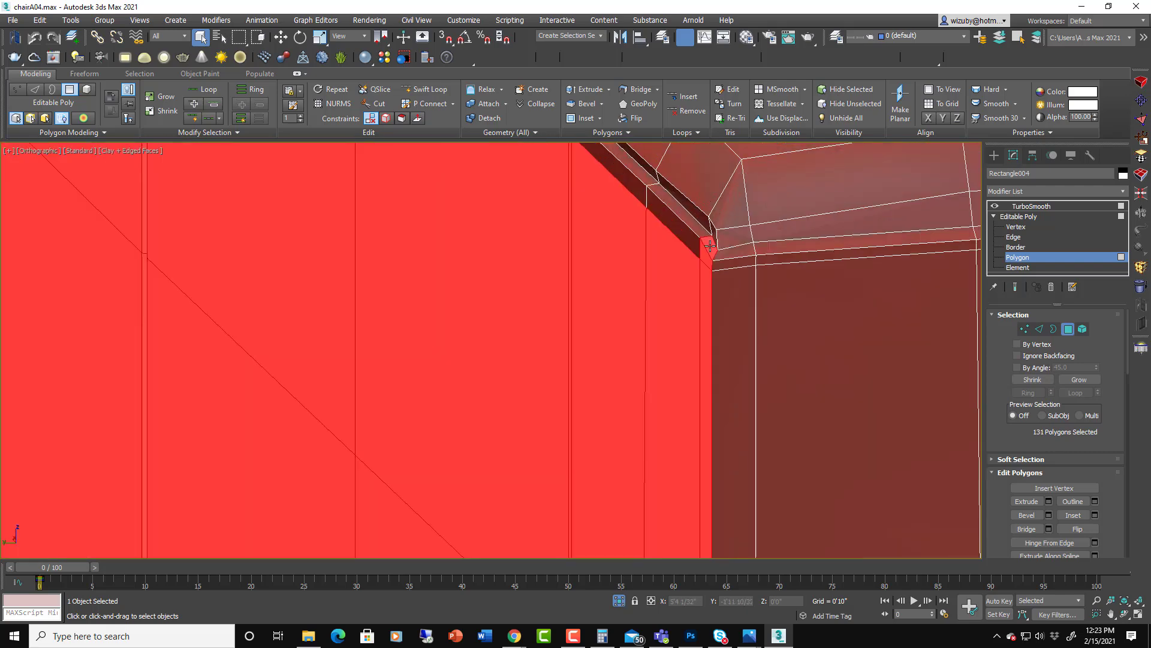
left_click(684, 233, "ctrl")
scroll(684, 235, "down", 5)
middle_click_drag(689, 256, 925, 488)
scroll(654, 243, "up", 2)
left_click(743, 326, "ctrl")
scroll(665, 264, "up", 5)
left_click(722, 414, "ctrl")
Step: Add the remaining thin top-edge polygons at the back's opposite rear corner to the selection
middle_click_drag(384, 180, 653, 377)
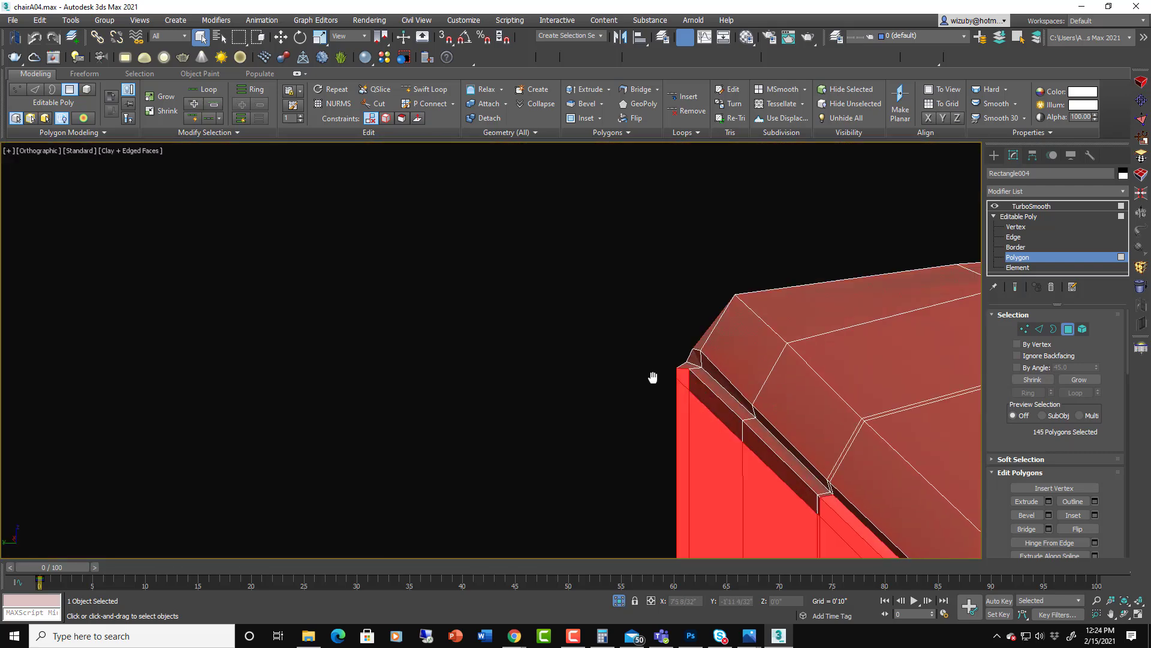
scroll(798, 498, "up", 4)
left_click(767, 435, "ctrl")
left_click(604, 289, "ctrl")
Step: Assign material ID 7 to the selected rear back panel and hide it
scroll(605, 289, "down", 10)
middle_click_drag(749, 429, 899, 398, "alt")
scroll(612, 314, "up", 8)
scroll(1095, 455, "down", 8)
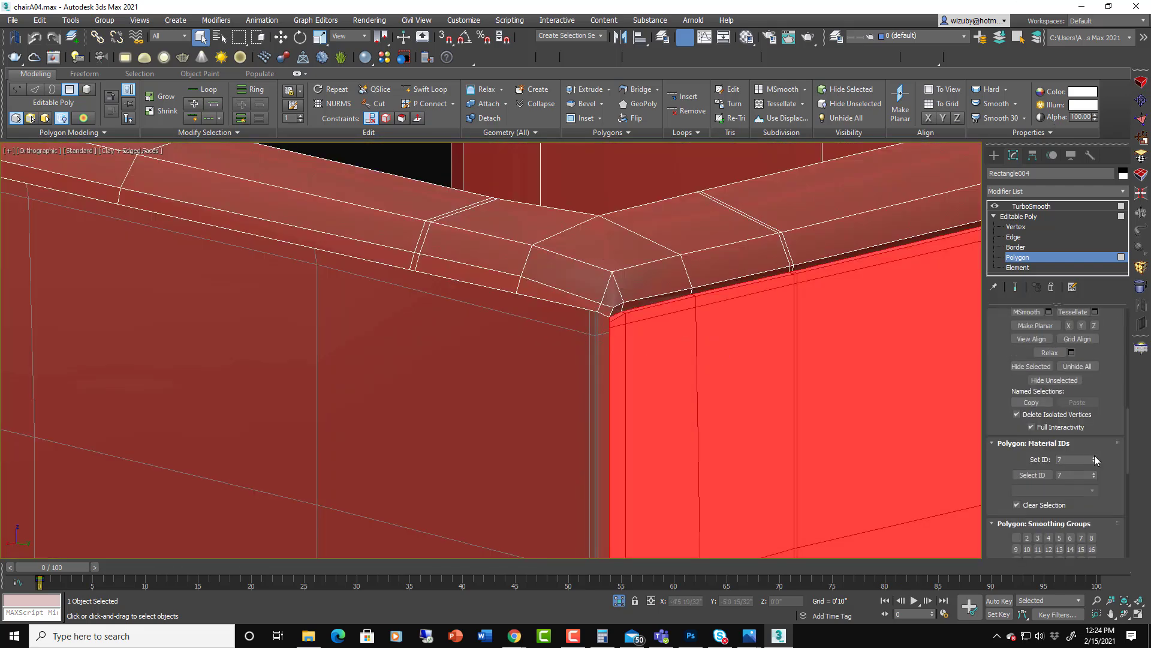
left_click(1032, 366)
Step: Delete the leftover underside polygon behind the back and turn off Ignore Backfacing
scroll(659, 336, "down", 8)
scroll(717, 405, "up", 5)
left_click(717, 406)
key("Delete")
left_click(61, 118)
Step: Inspect the remaining shell without edge display and compare it with the reference photo in the image viewer
scroll(703, 417, "down", 5)
middle_click_drag(703, 416, 779, 385, "alt")
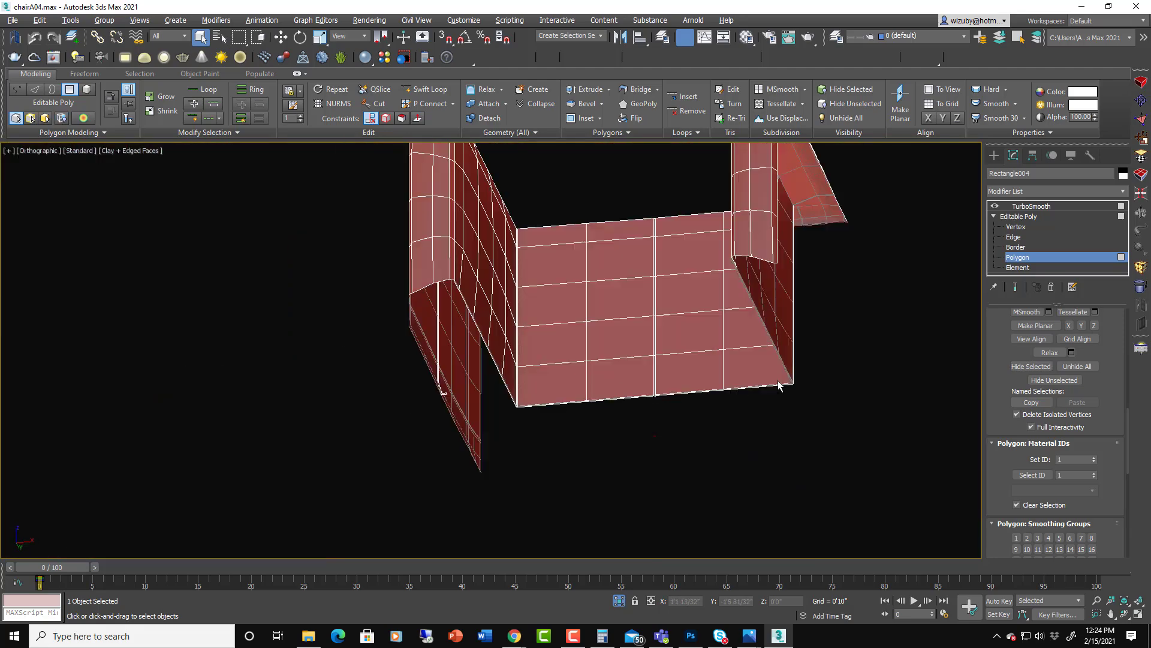
scroll(778, 386, "down", 5)
key("F4")
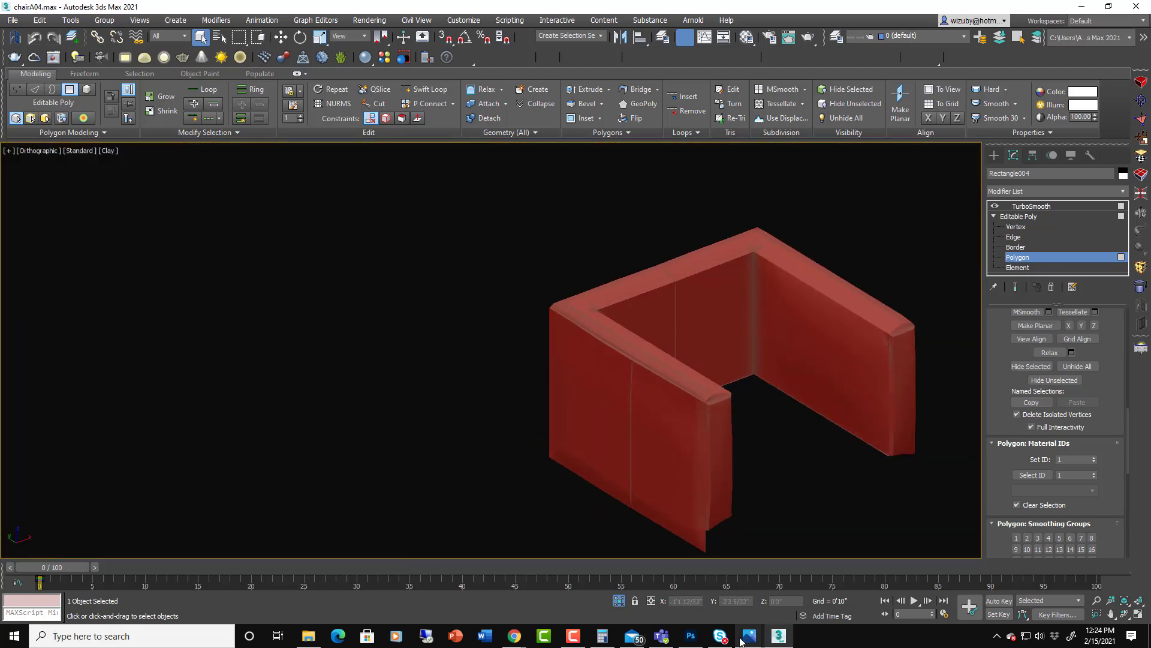
left_click(742, 638)
left_click(1082, 6)
Step: Box-select the top roll polygons of both arms and the back in the front view and hide them
left_click(831, 377)
key("f")
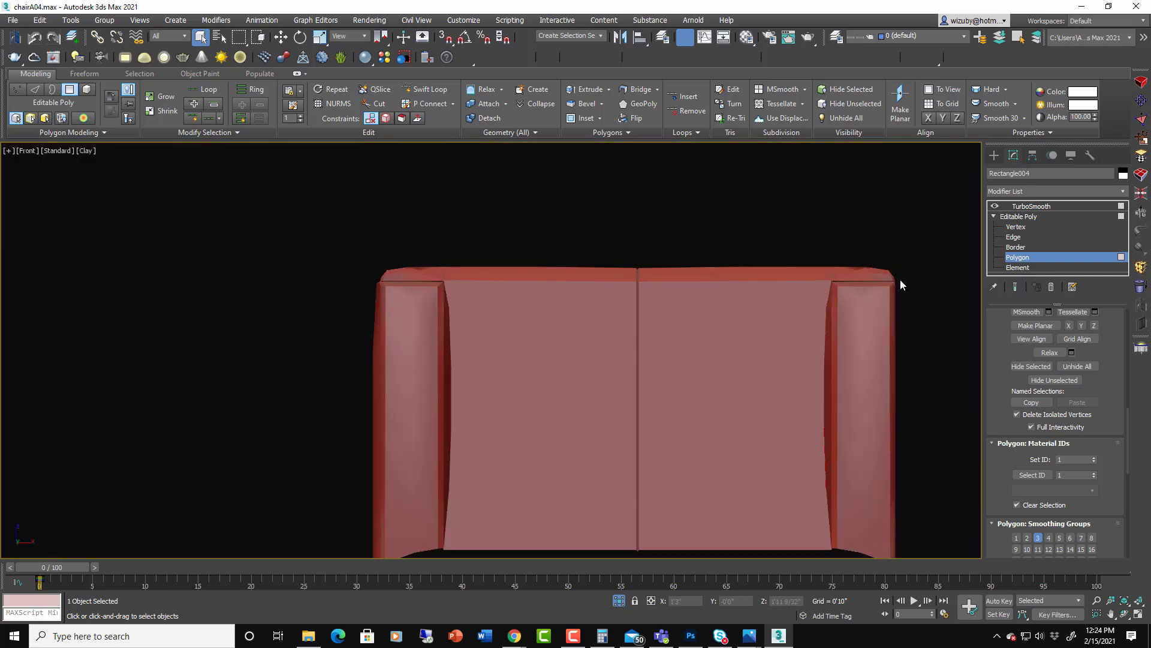
left_click_drag(901, 279, 345, 254)
middle_click_drag(383, 264, 419, 335, "alt")
scroll(420, 336, "up", 5)
middle_click_drag(459, 408, 540, 384, "alt")
scroll(539, 360, "up", 3)
left_click(1073, 367)
left_click(1031, 366)
Step: Box-select the inner back and arm polygons in the front view, redoing the selection to include the second arm's inner side
scroll(715, 372, "down", 8)
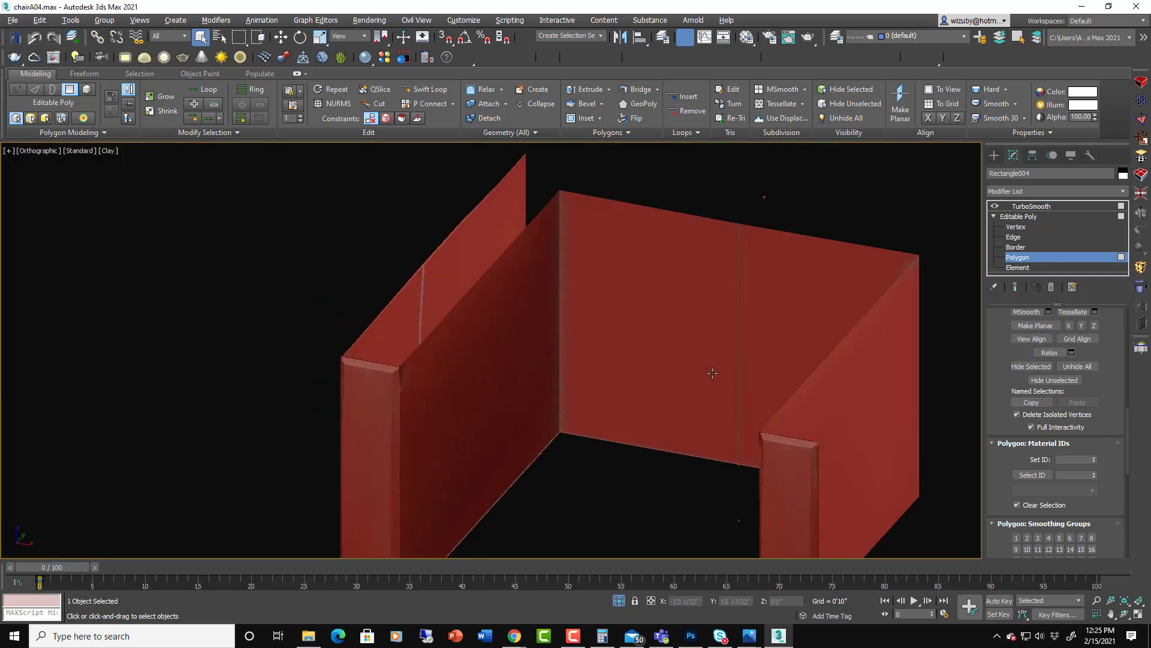
middle_click_drag(715, 372, 729, 342, "alt")
left_click(804, 447)
key("f")
mouse_move(869, 516)
left_mouse_down()
mouse_move(684, 362)
mouse_move(638, 373)
left_mouse_up()
key("ctrl+z")
left_click_drag(656, 527, 599, 372, "ctrl")
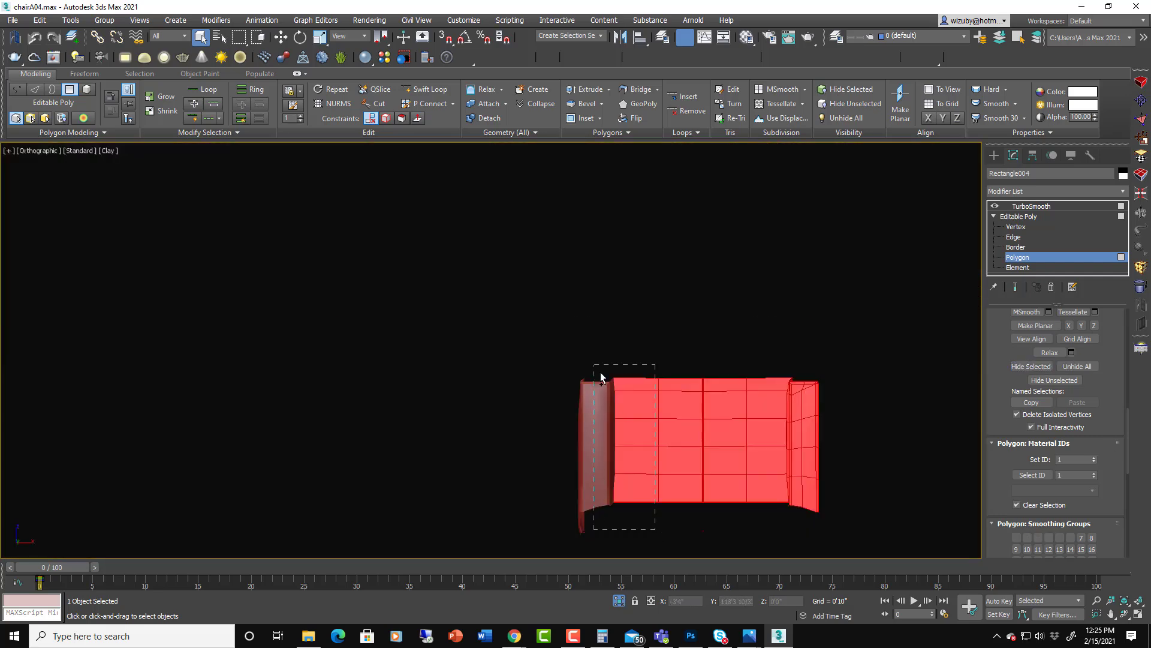
middle_click_drag(601, 384, 636, 431, "alt")
Step: Add the second arm's front polygons from the top view, leaving out its outer side panel
key("t")
scroll(324, 516, "up", 10)
left_click_drag(540, 346, 454, 397, "ctrl")
scroll(430, 389, "down", 10)
middle_click_drag(468, 444, 540, 394, "alt")
scroll(540, 394, "up", 6)
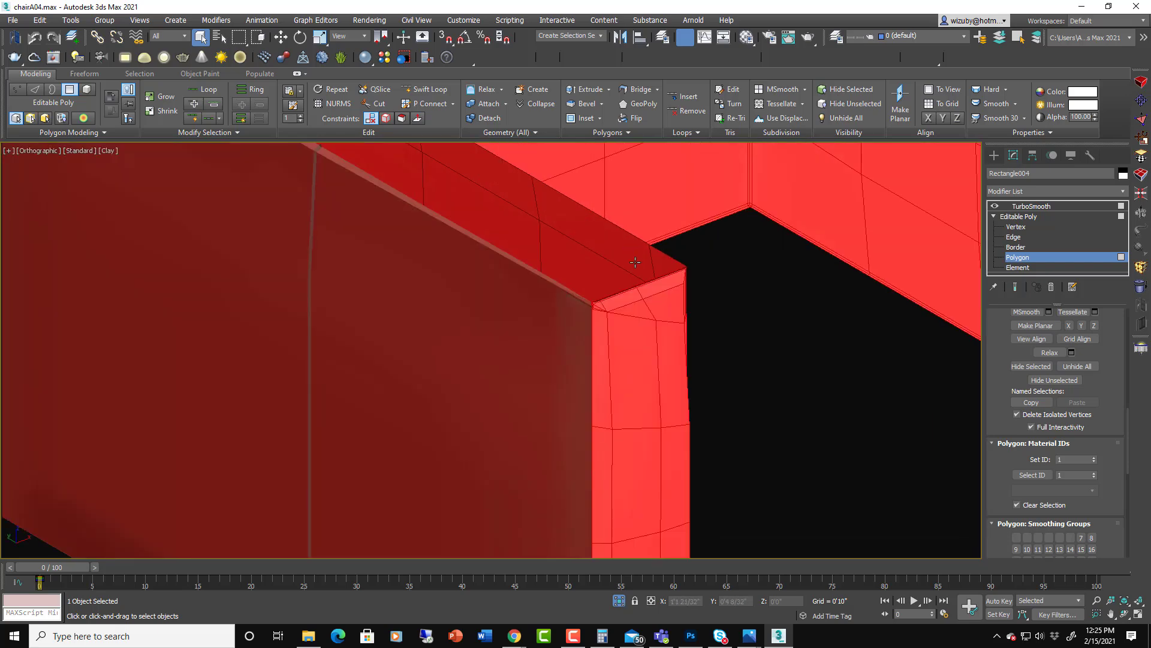
Step: Assign material ID 6 to the selected inner and front arm polygons and hide them
scroll(540, 394, "down", 6)
scroll(531, 277, "up", 6)
scroll(531, 277, "down", 6)
left_click(1094, 458)
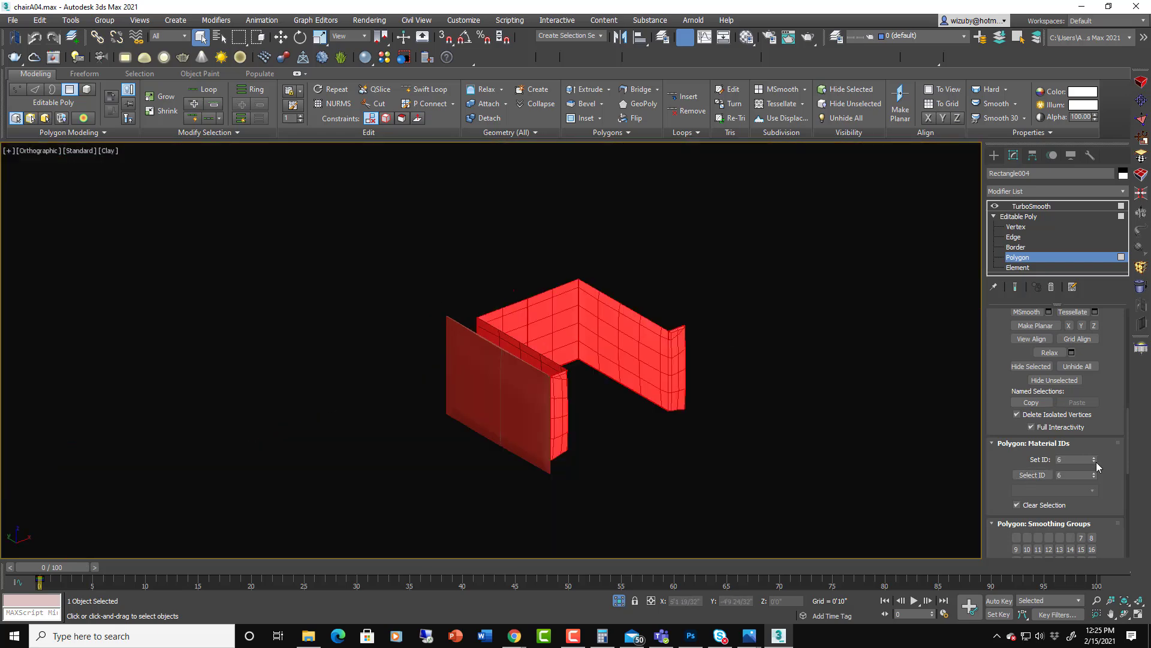
left_click(1037, 368)
Step: Select the front half of the remaining outer side panel, assign it material ID 3 and hide it
left_click(533, 418)
middle_click_drag(533, 418, 590, 390, "alt")
left_click_drag(601, 492, 491, 347)
scroll(486, 370, "up", 10)
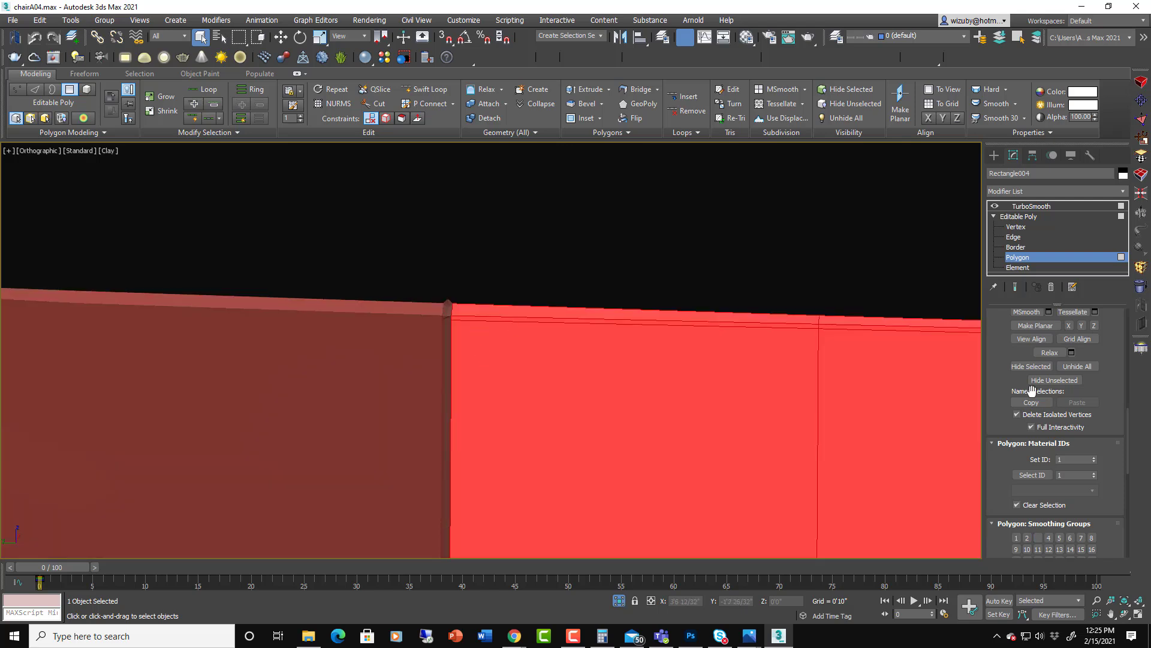
scroll(1031, 391, "up", 2)
scroll(909, 443, "down", 10)
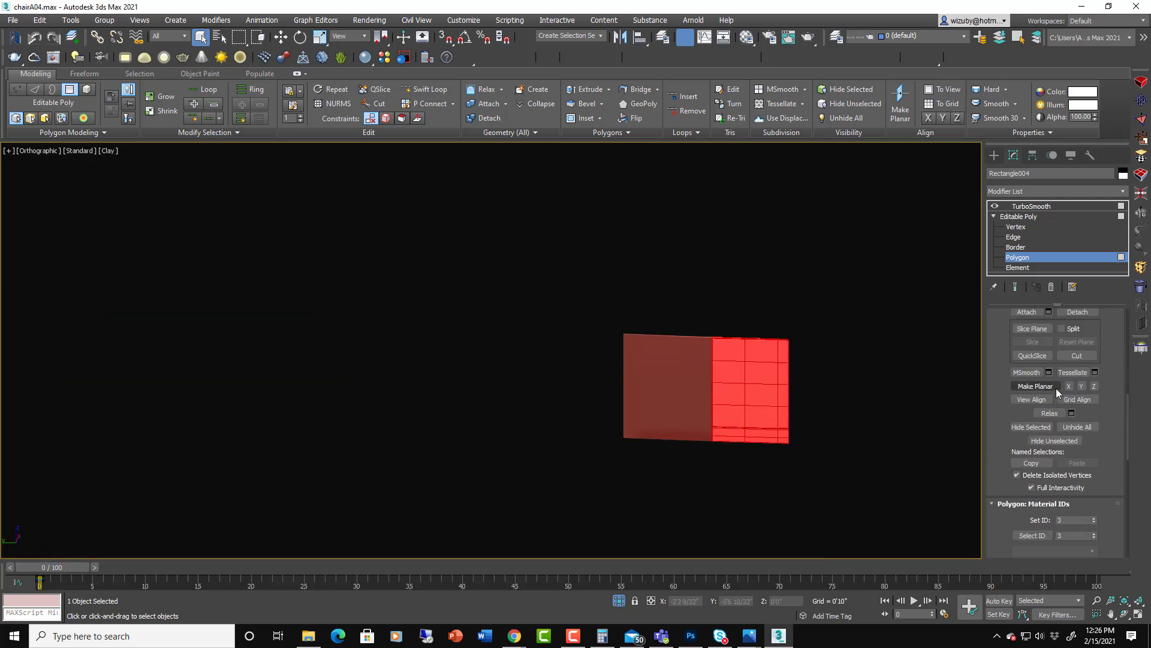
scroll(1056, 390, "up", 4)
scroll(1043, 419, "down", 3)
left_click(1031, 462)
Step: Select the rear half of the outer side panel, change its material ID and unhide all polygons
left_click_drag(730, 452, 635, 360)
scroll(1096, 509, "down", 3)
left_click(1094, 445)
left_click(1078, 353)
middle_click_drag(839, 371, 888, 360, "alt")
Step: Select the polygons of each material ID one after another, through ID 9, to verify the panel assignments
left_click(1038, 463)
left_click(1094, 460)
left_click(1039, 463)
left_click(1095, 459)
left_click(1040, 463)
left_click(1040, 463)
left_click(1094, 460)
left_click(1036, 462)
left_click(1095, 460)
left_click(1037, 463)
middle_click_drag(857, 434, 1019, 447, "alt")
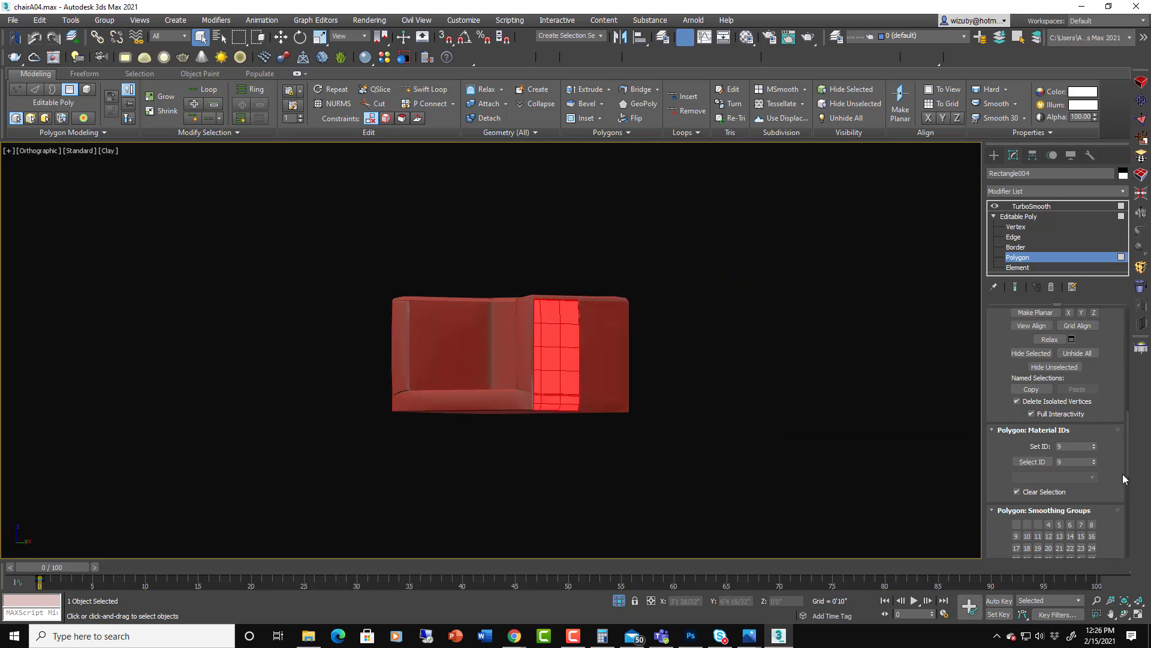
left_click(1045, 462)
Step: Check the IDs of the arm's front and rear outer-side panels, then select the polygons with material ID 8
middle_click_drag(801, 389, 673, 420, "alt")
scroll(672, 420, "up", 3)
left_click(597, 385)
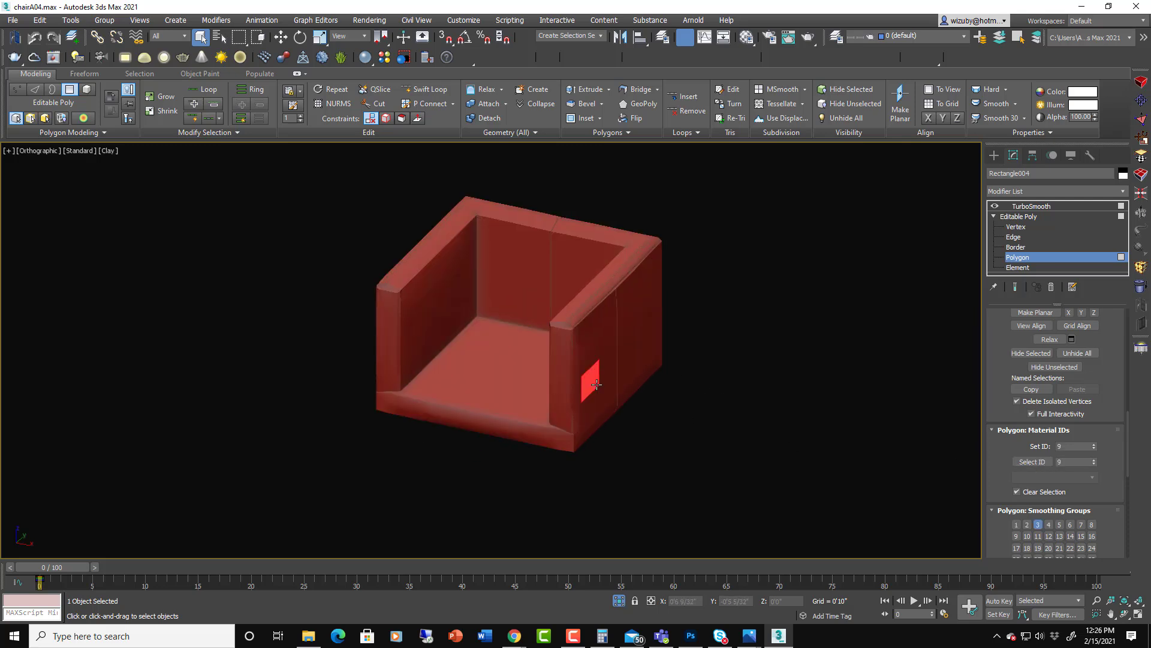
left_click(655, 343)
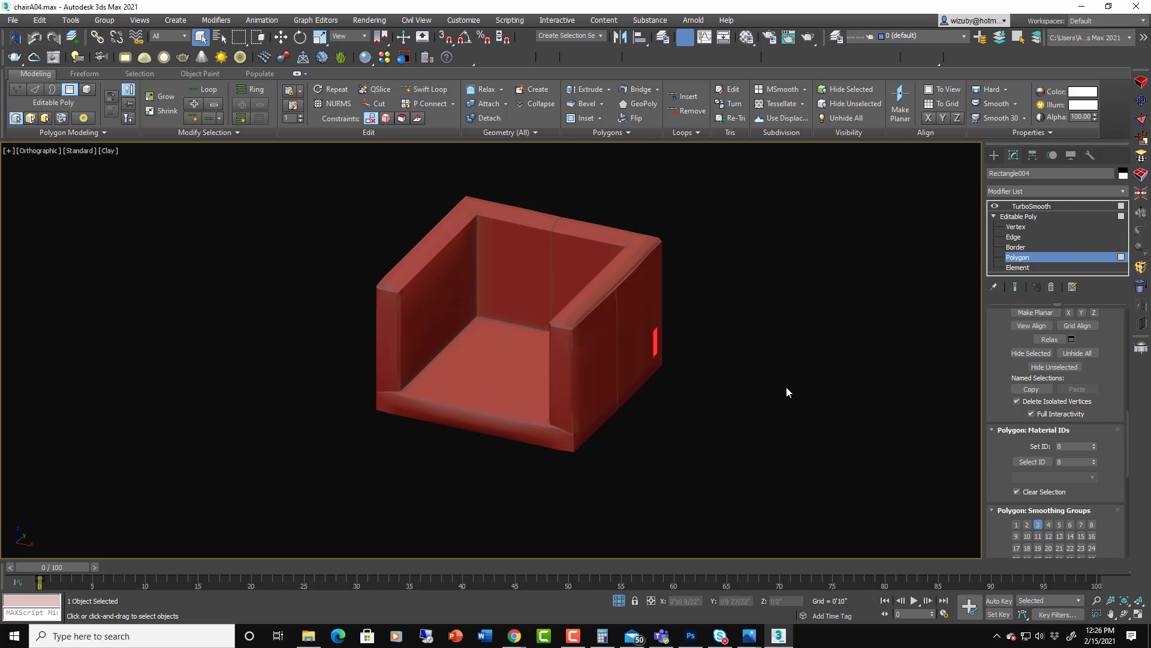
left_click(1043, 462)
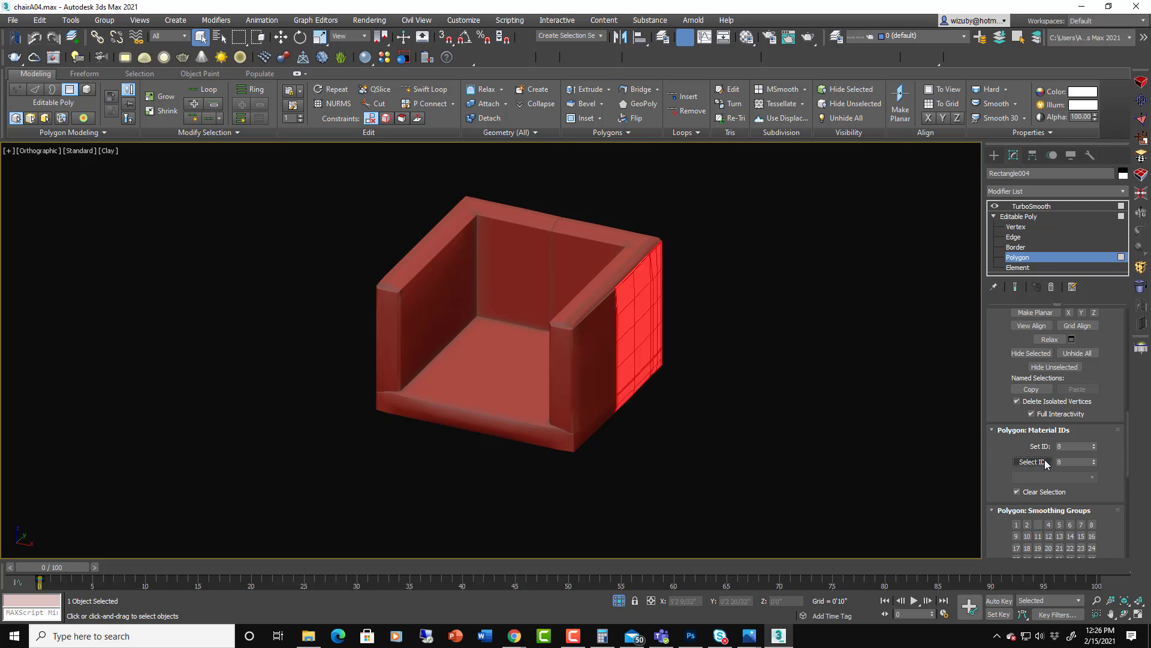
Step: Select the polygons with material ID 7 and examine the back's outer panel from behind
middle_click_drag(649, 335, 604, 356, "alt")
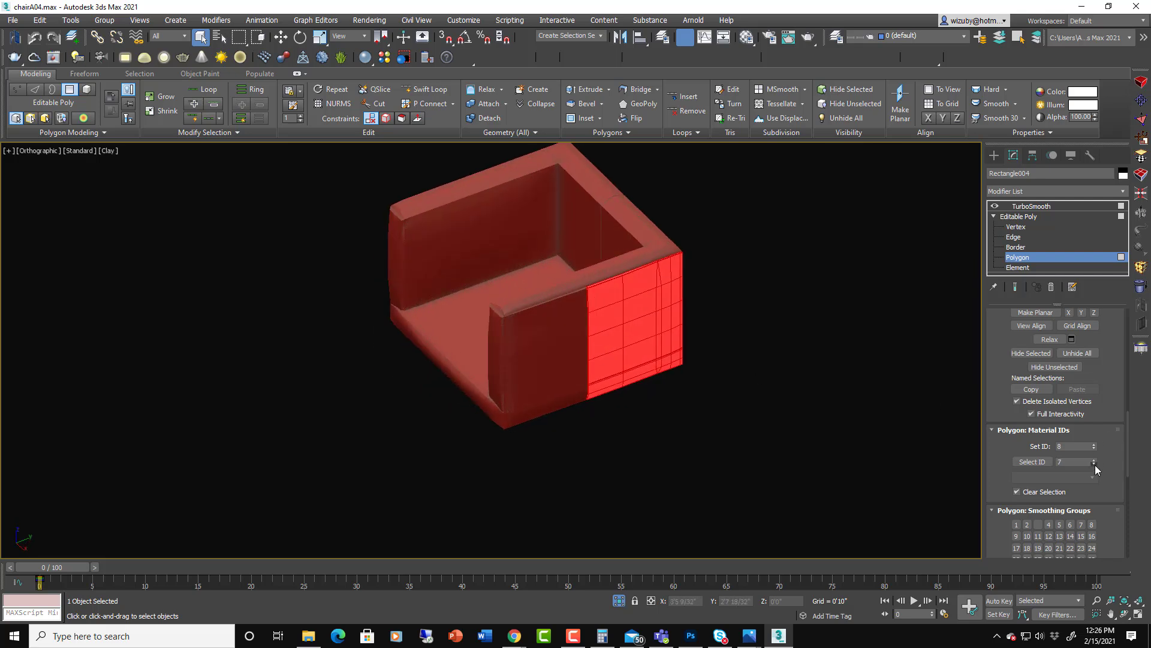
left_click(1030, 461)
middle_click_drag(753, 420, 651, 342, "alt")
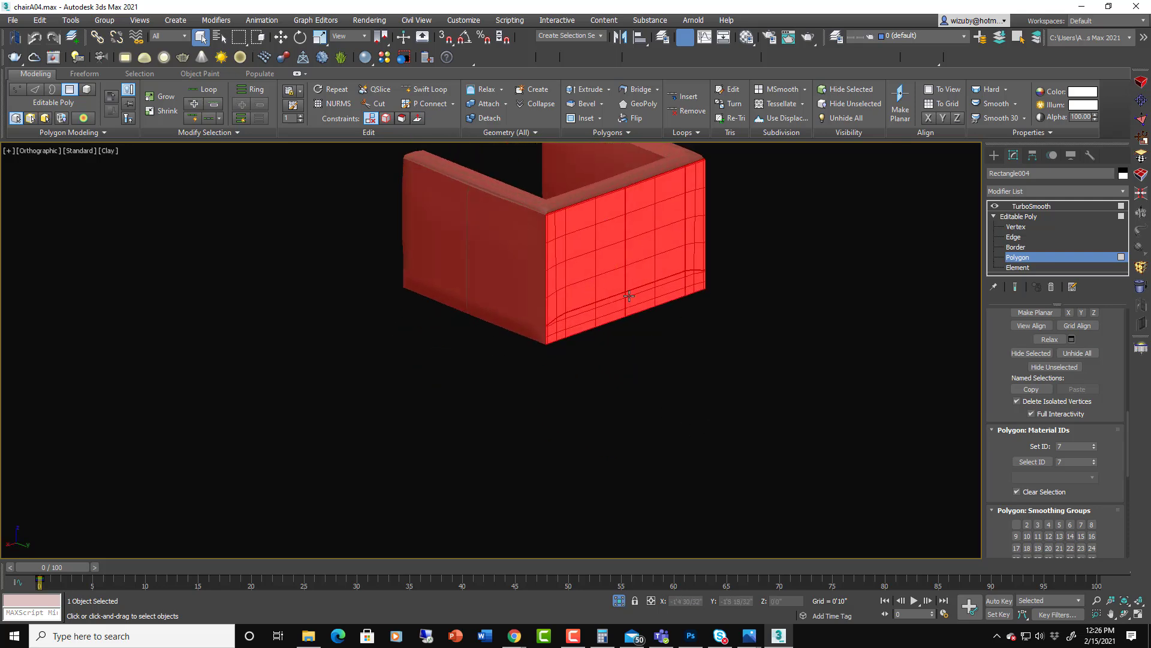
middle_click_drag(628, 295, 864, 371, "alt")
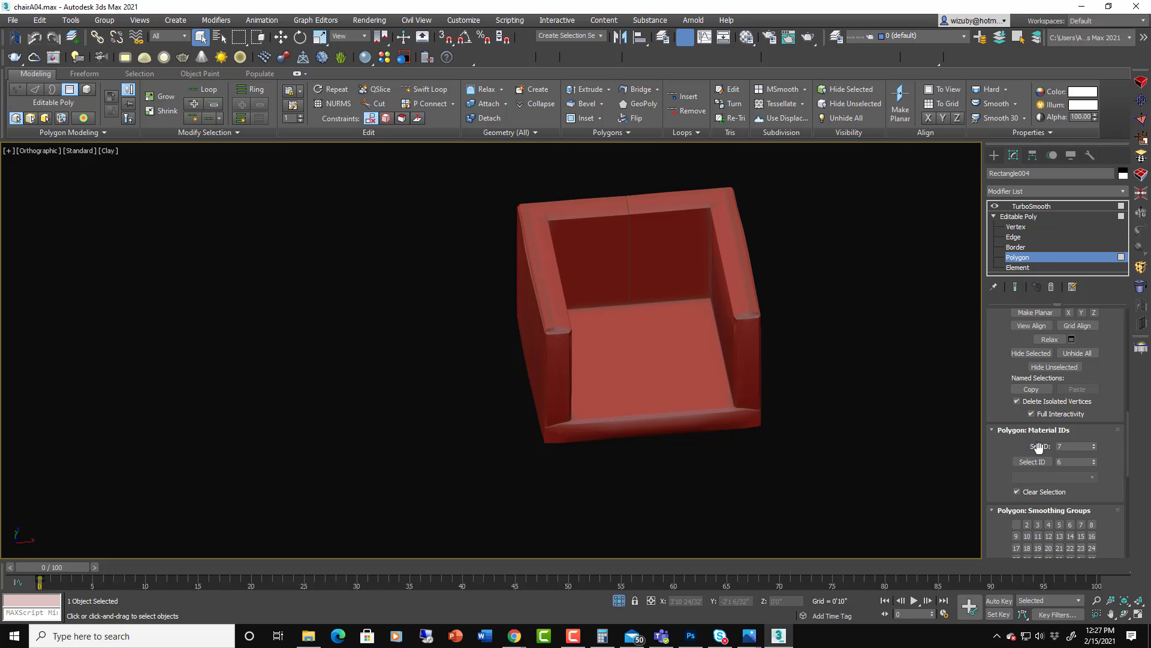
Step: Select the polygons with material ID 6 and check the assignment from the chair's front
middle_click_drag(762, 394, 647, 377, "alt")
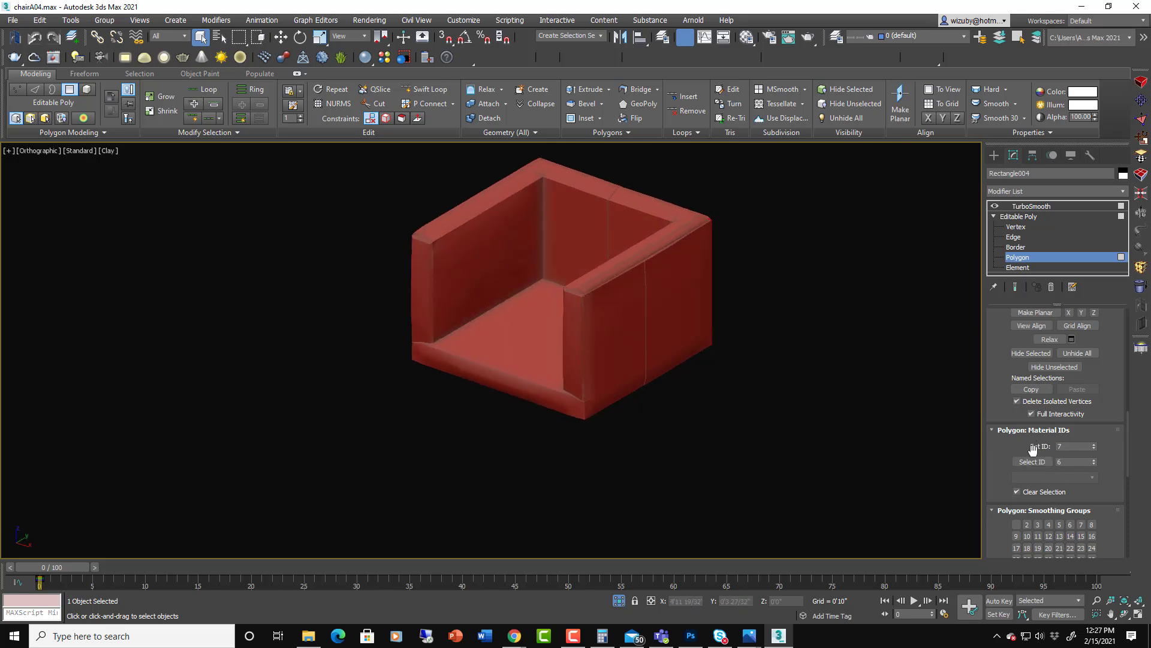
left_click(1033, 461)
middle_click_drag(785, 410, 839, 413, "alt")
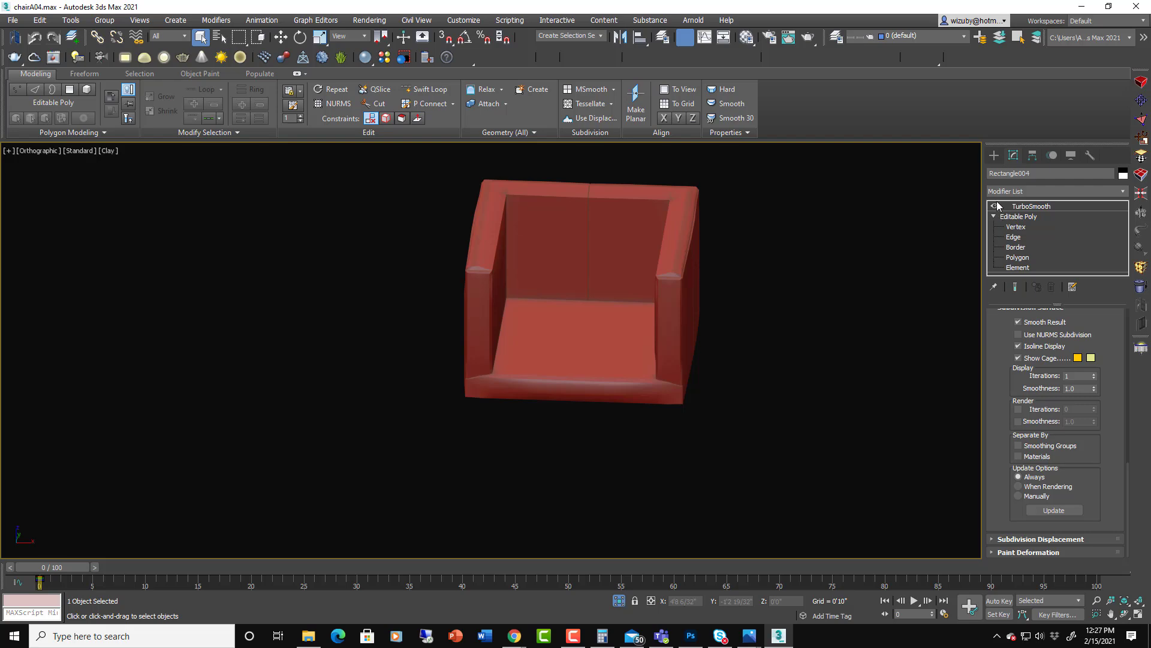
Step: Display edged faces on the chair body and add an Unwrap UVW modifier above the Editable Poly
key("F4")
middle_click_drag(729, 336, 852, 294, "alt")
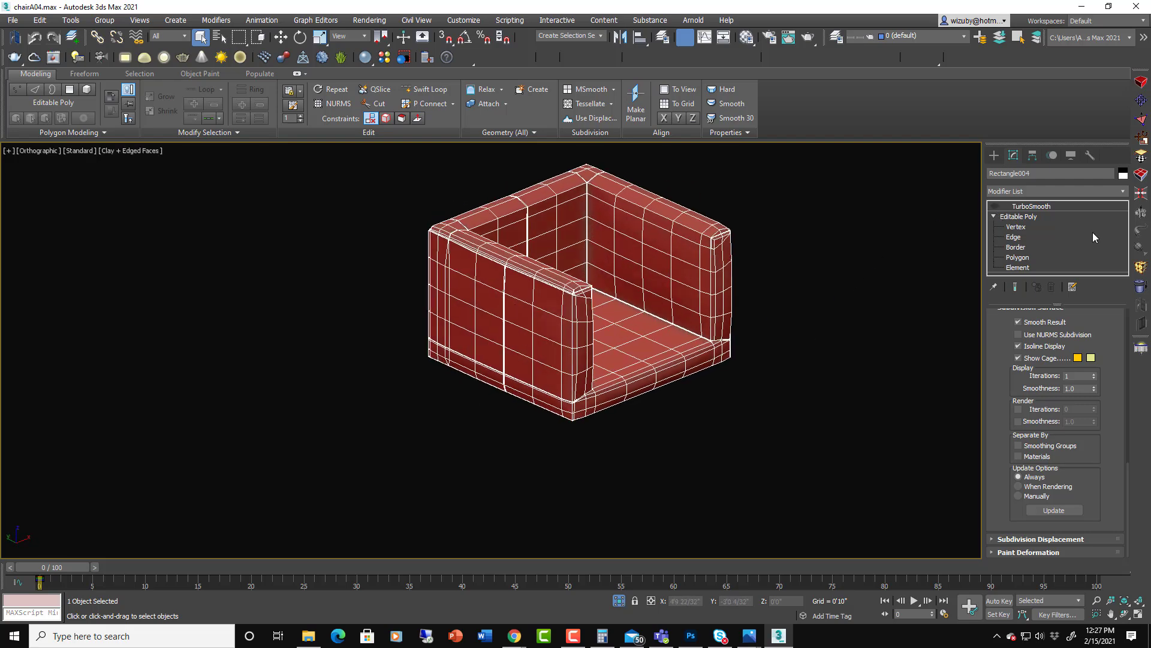
left_click(1123, 191)
left_click_drag(1125, 216, 1128, 499)
left_click(1017, 438)
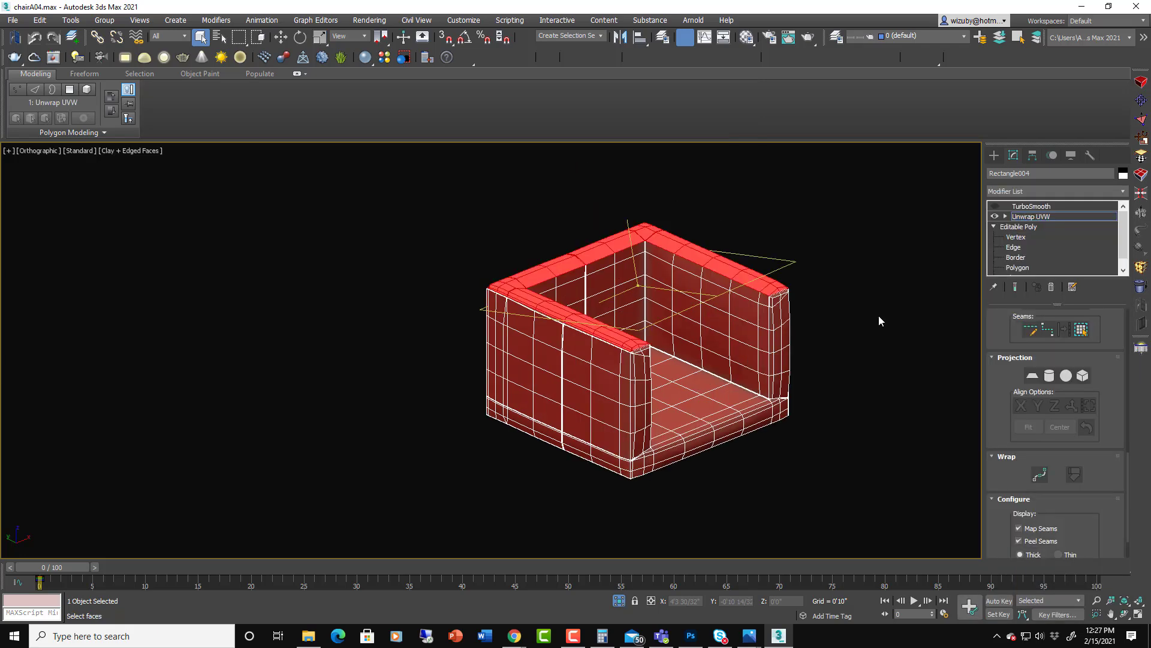
Step: Select the faces with material ID 7 in the Unwrap UVW modifier and bring the back's outer panel into view
left_click_drag(1112, 352, 1099, 86)
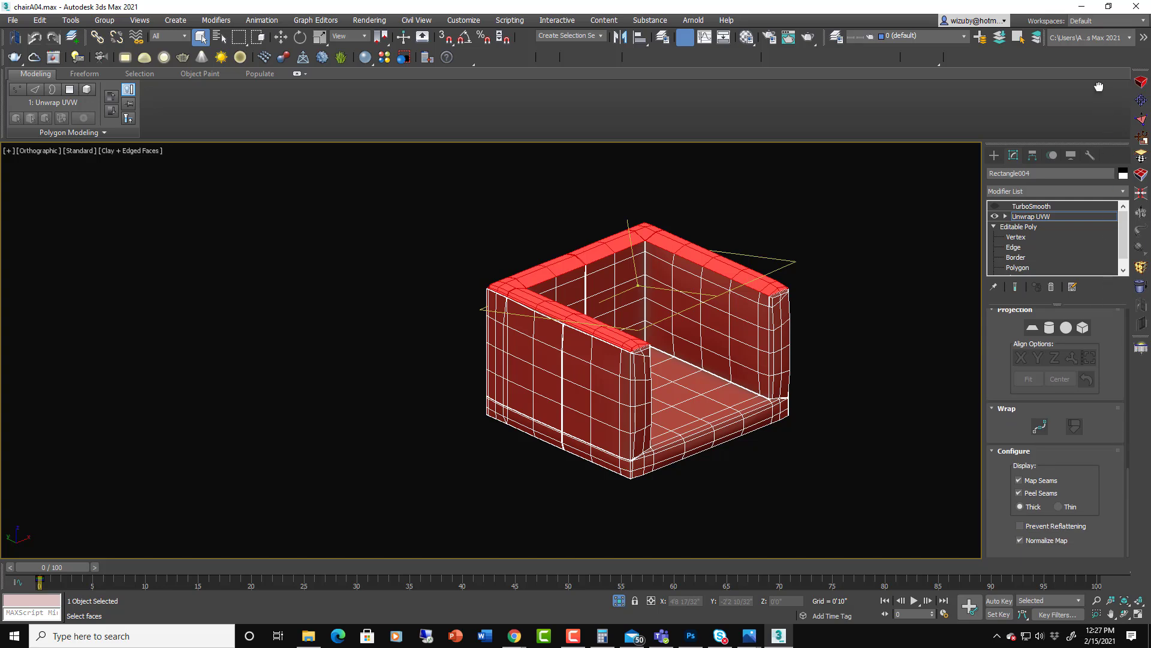
scroll(1114, 469, "up", 5)
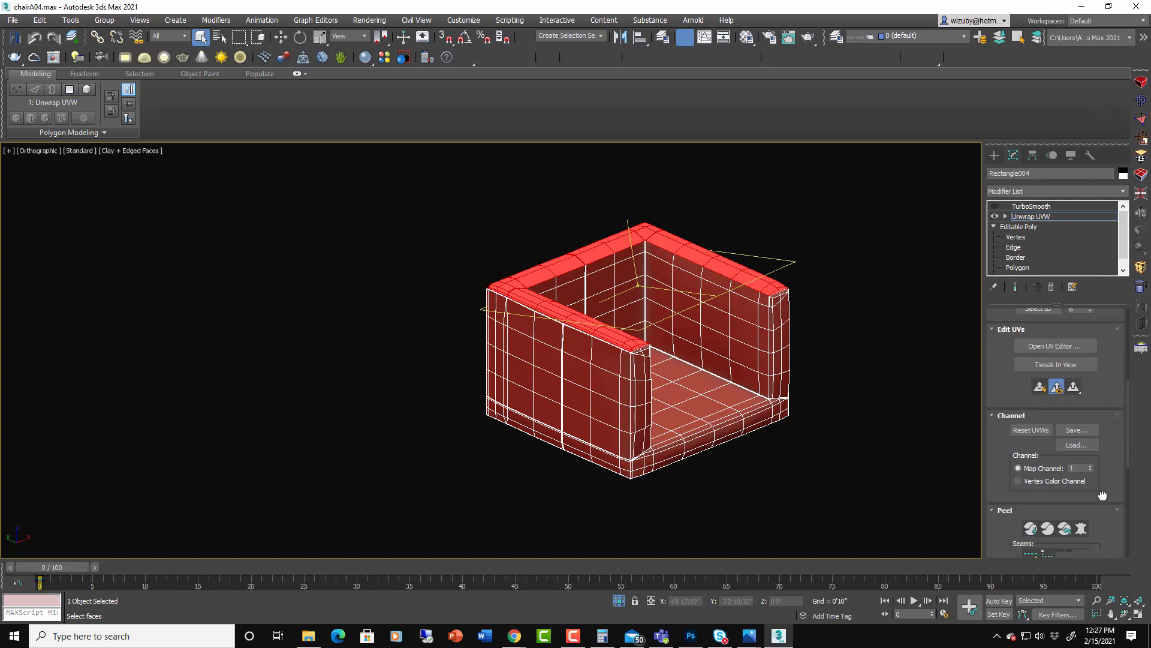
scroll(1079, 444, "up", 4)
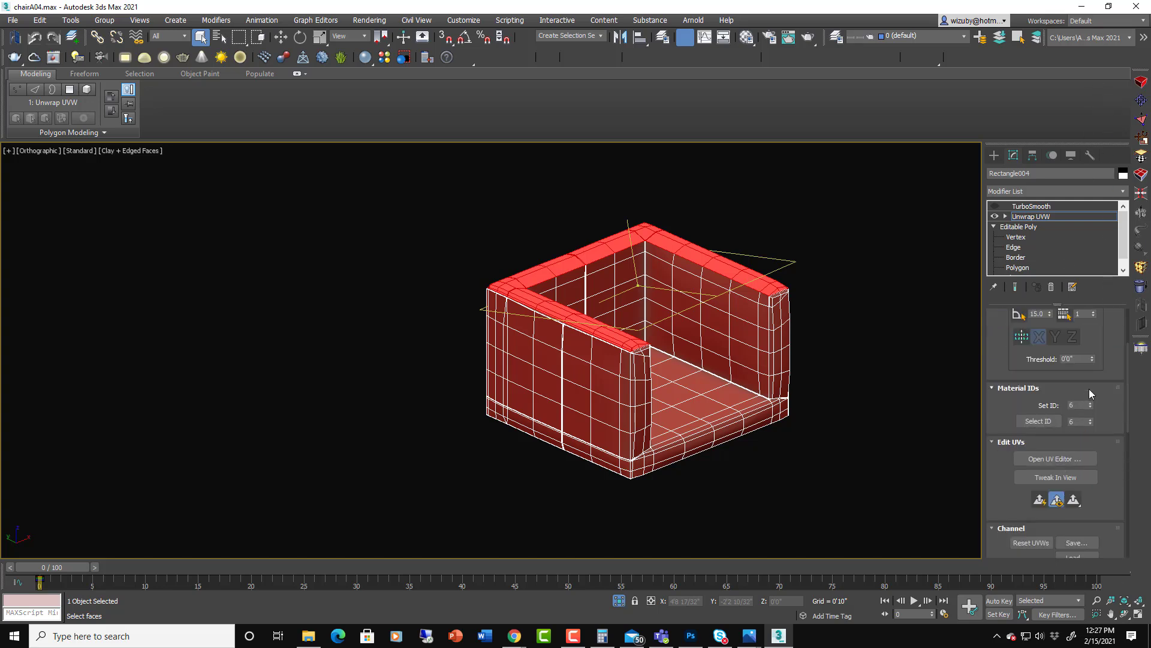
scroll(1090, 424, "down", 1)
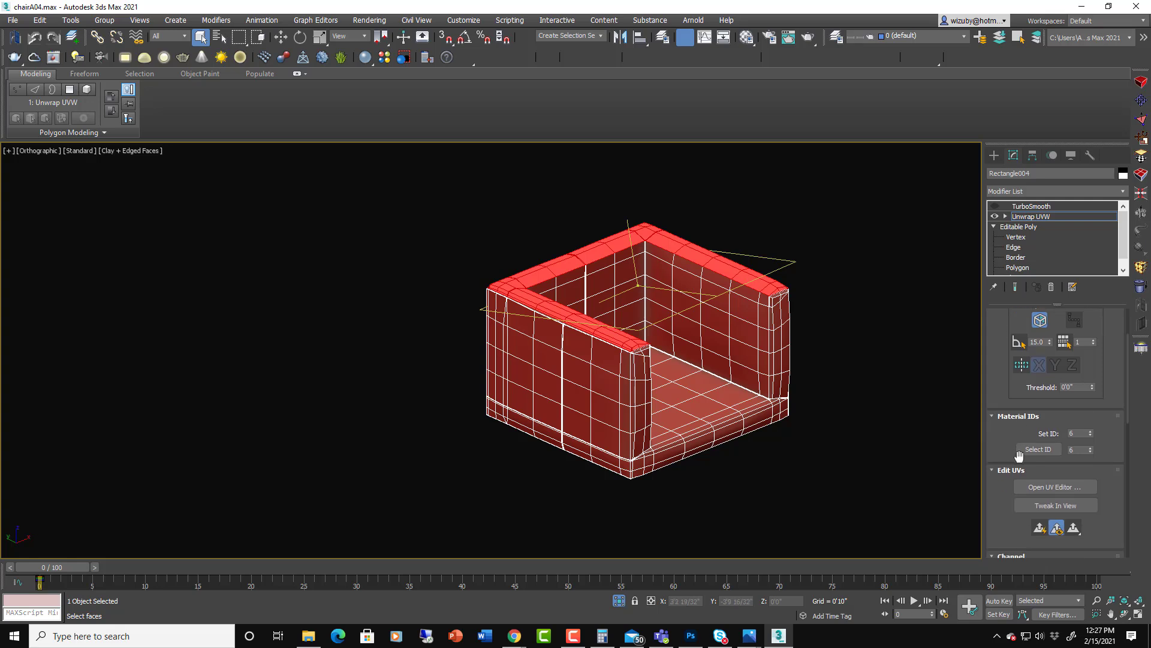
left_click(1091, 447)
left_click(1046, 450)
middle_click_drag(657, 379, 792, 365, "alt")
Step: Apply a planar map projection to the selected outer back panel
left_click_drag(1106, 474, 1098, 170)
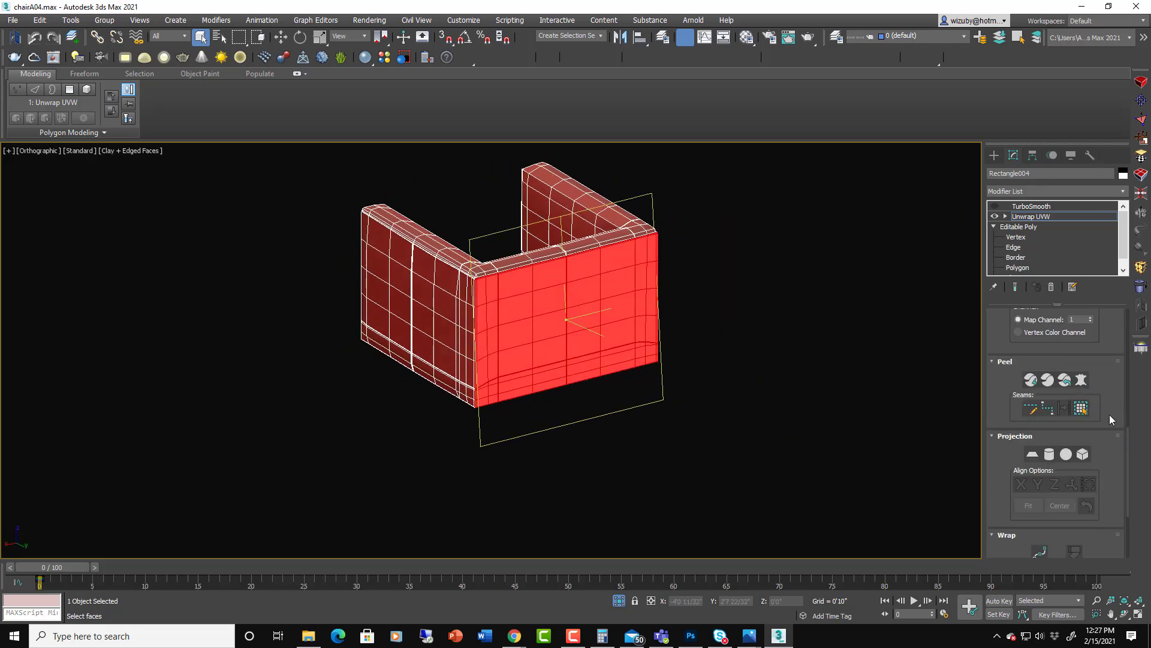
scroll(1109, 415, "down", 5)
scroll(1097, 293, "up", 5)
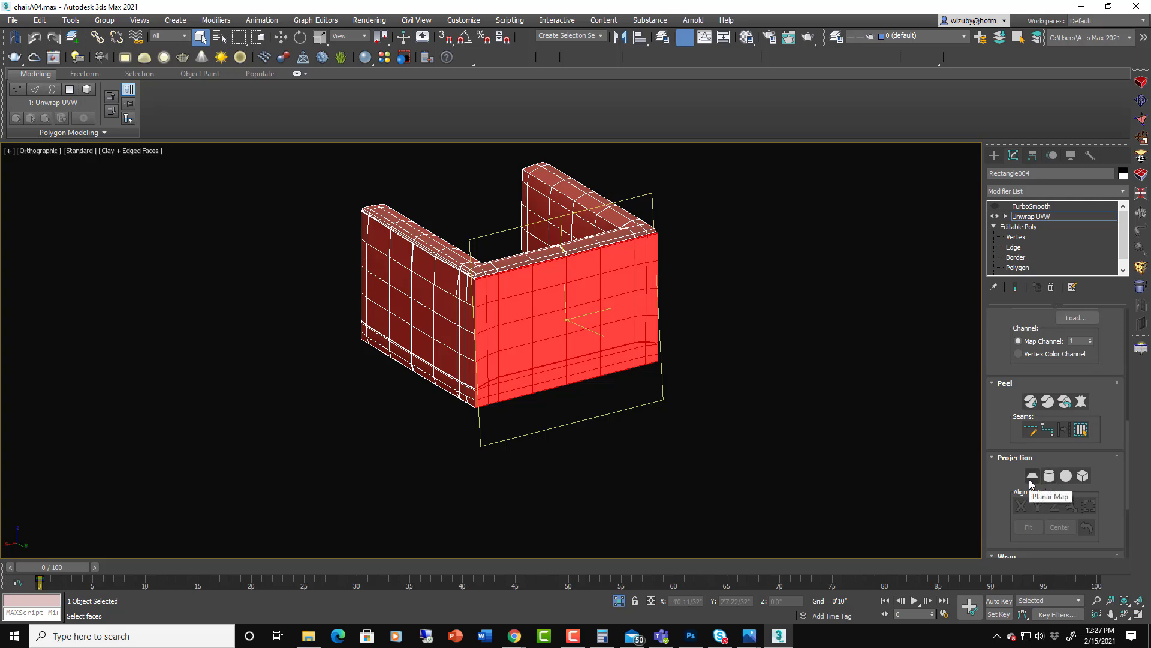
left_click(1032, 475)
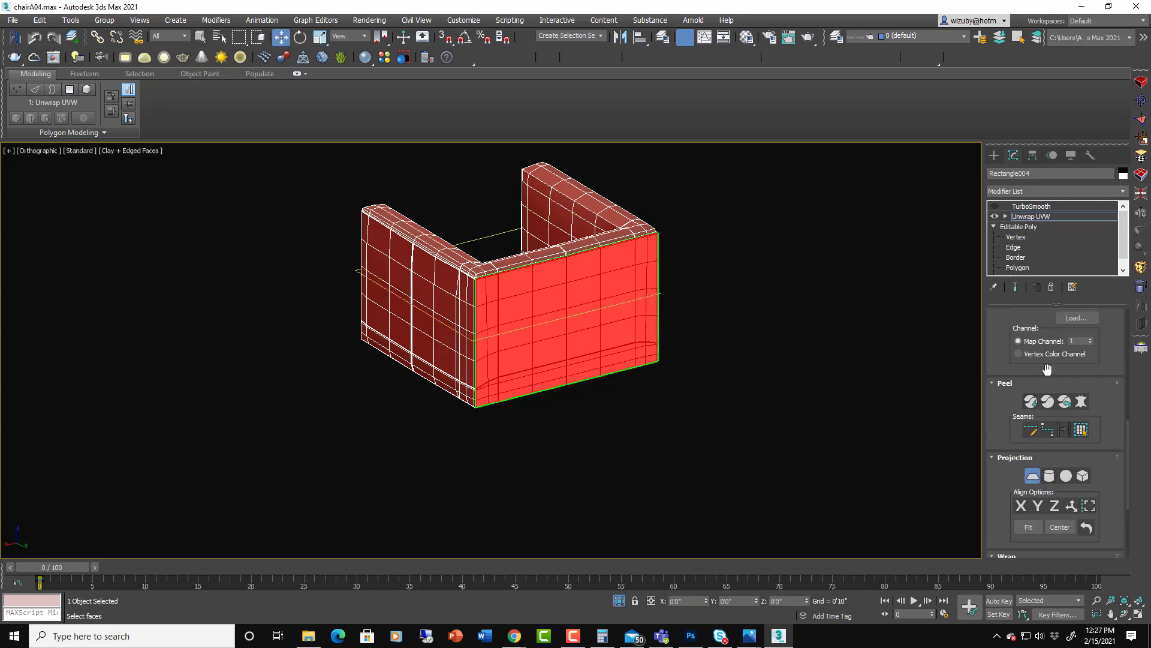
Step: Open the UV editor and frame the whole UV layout around the checker tile
left_click_drag(1046, 367, 1050, 551)
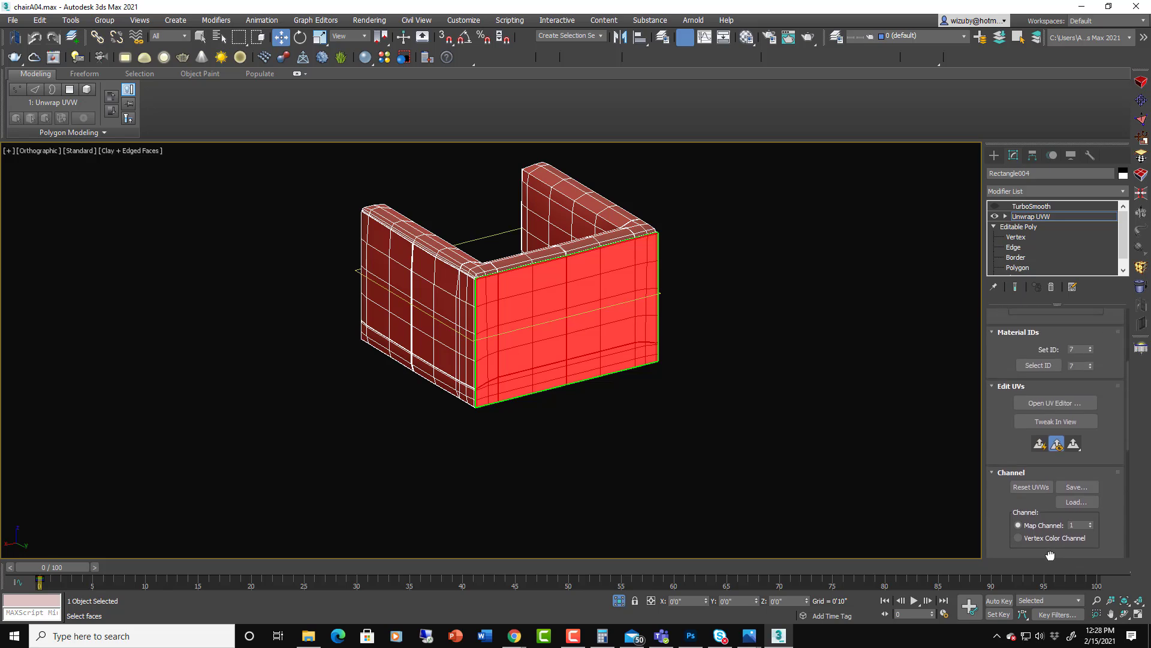
left_click(1035, 405)
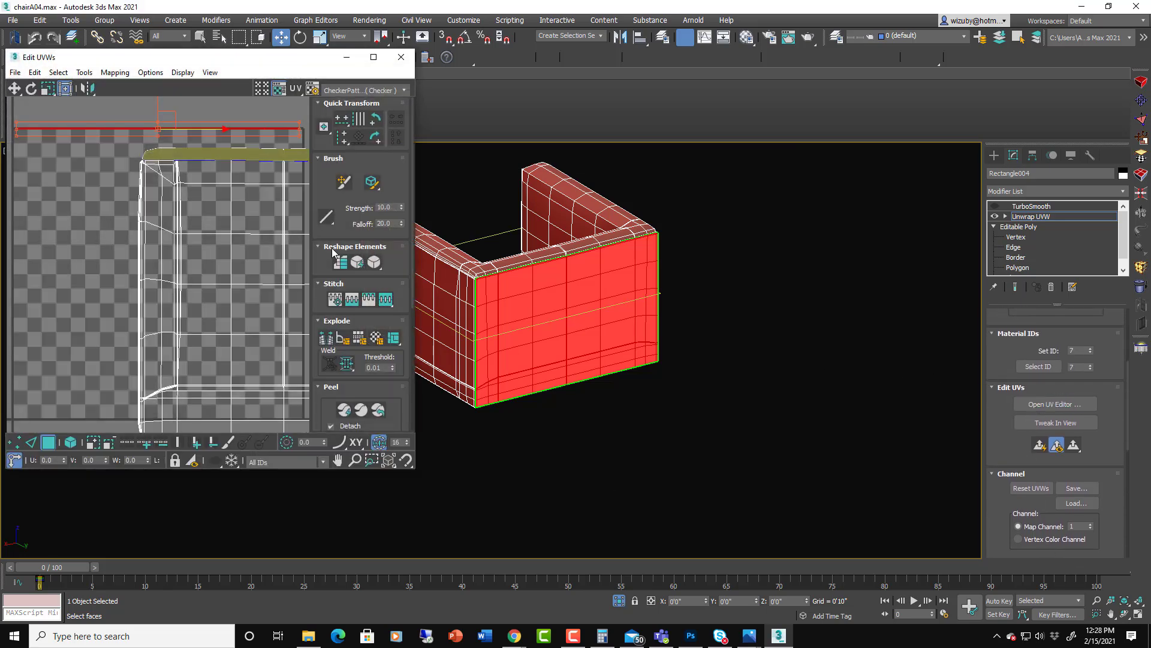
scroll(262, 275, "down", 6)
middle_click_drag(265, 284, 232, 296)
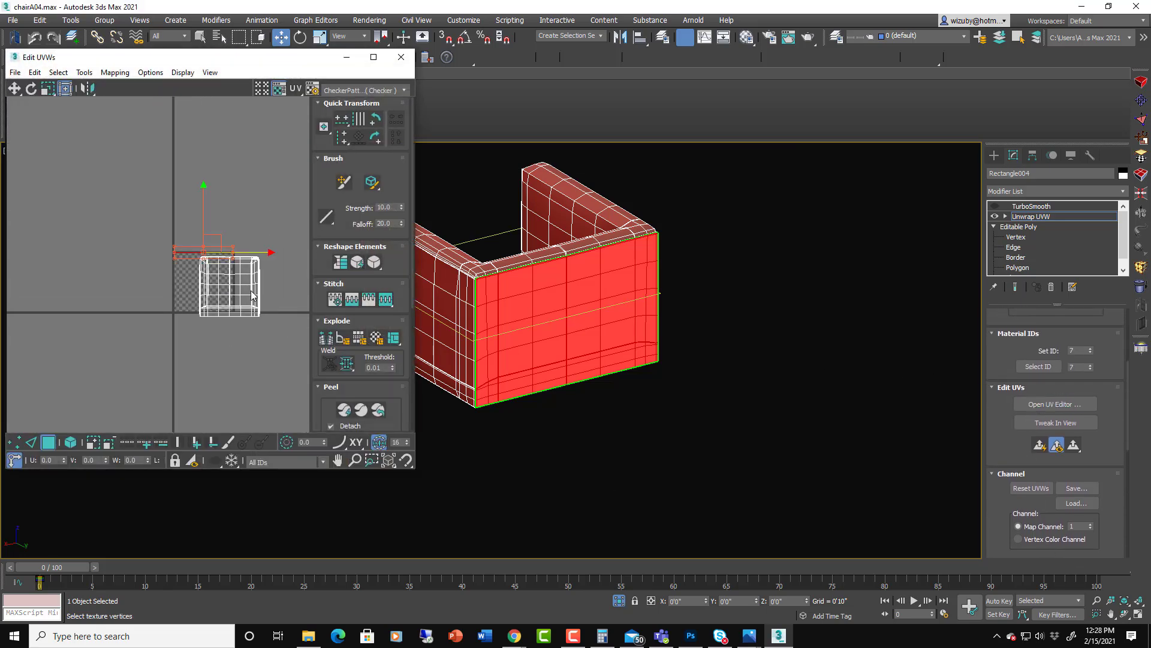
scroll(203, 263, "up", 2)
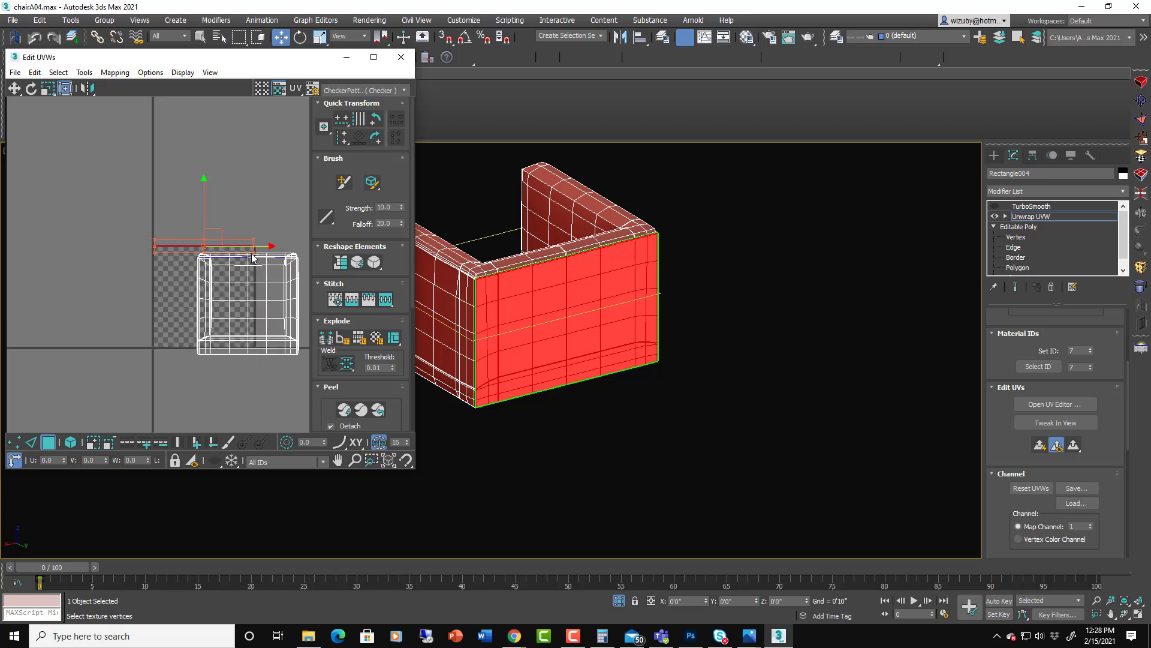
scroll(229, 251, "down", 1)
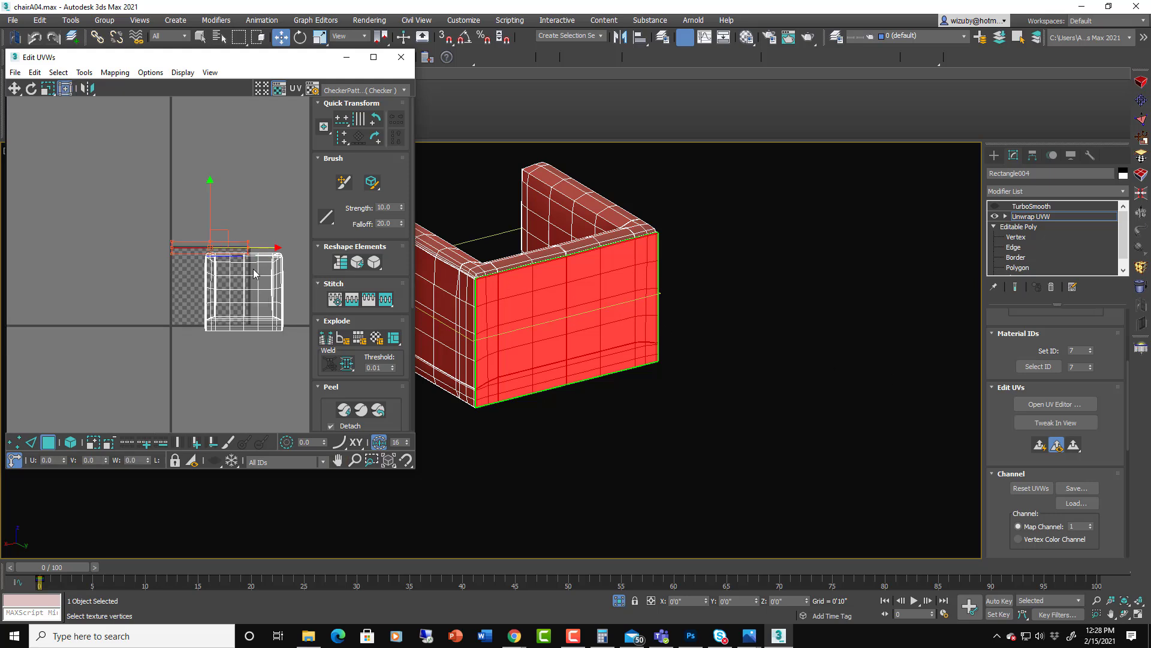
Step: Align the back panel's planar projection to the Y axis and move its UV shell outside the checker tile
scroll(1068, 325, "down", 5)
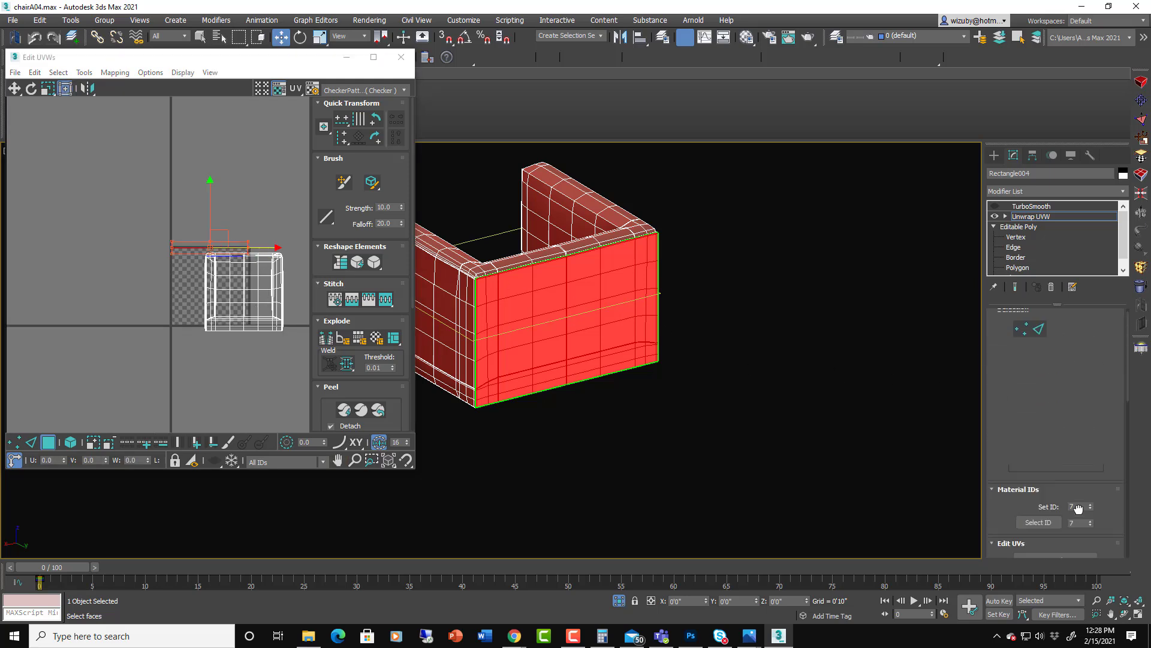
scroll(1056, 266, "down", 4)
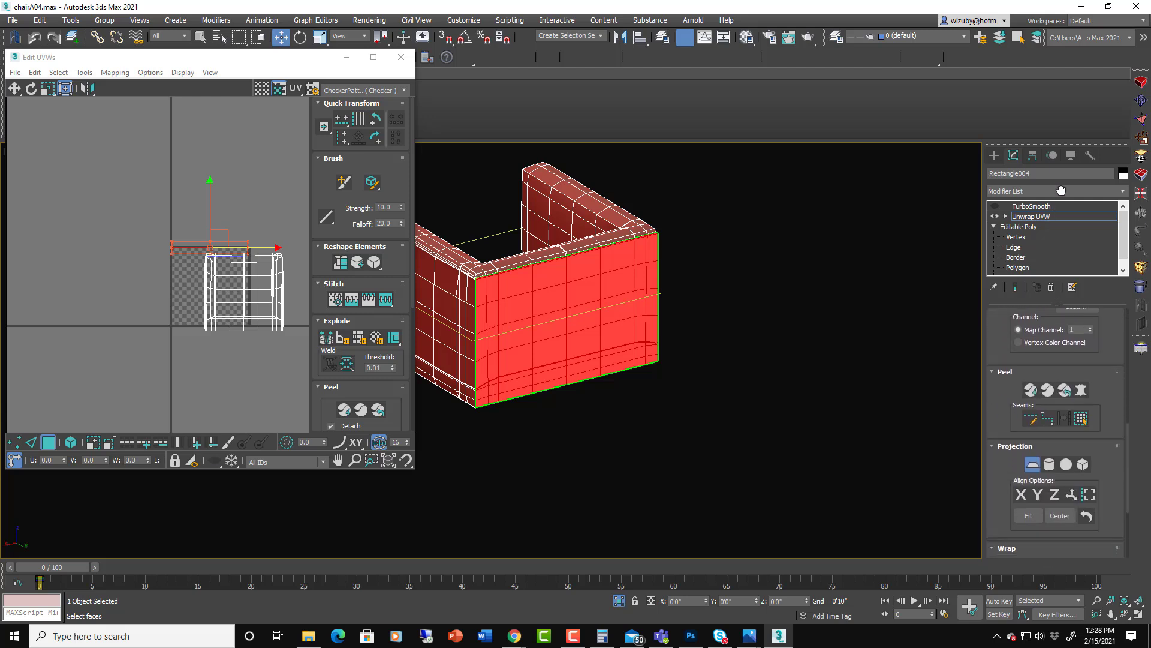
mouse_move(1113, 380)
left_mouse_down()
mouse_move(1102, 244)
mouse_move(1127, 382)
left_mouse_up()
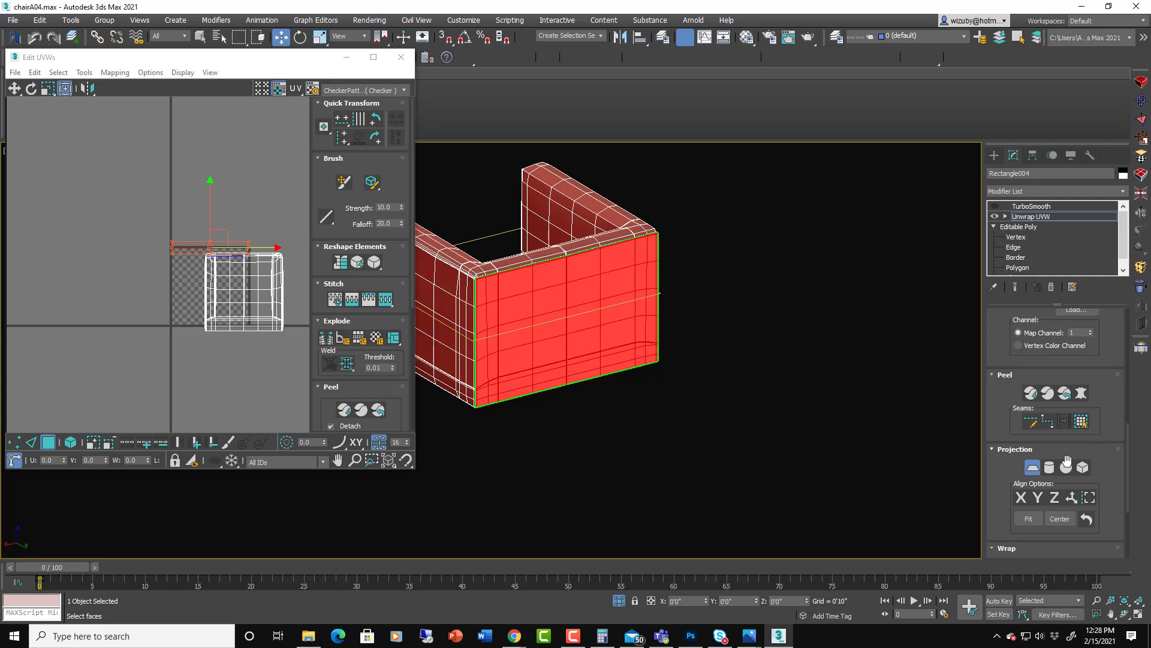
left_click(1040, 498)
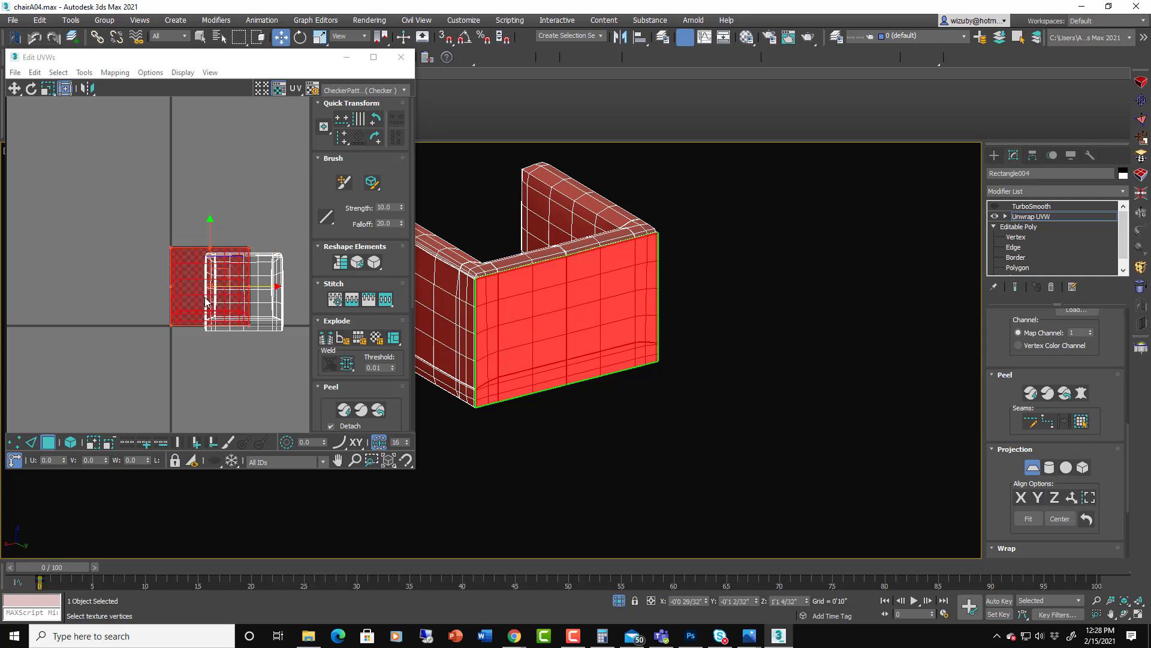
scroll(200, 274, "down", 2)
scroll(198, 281, "up", 1)
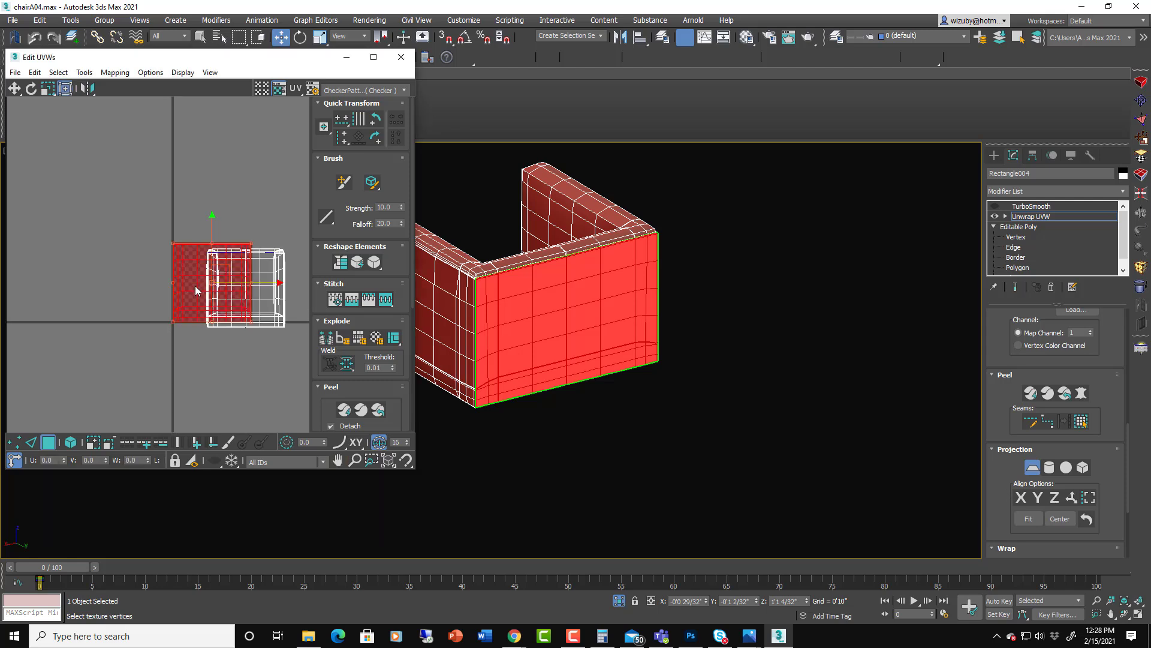
left_click_drag(196, 285, 72, 246)
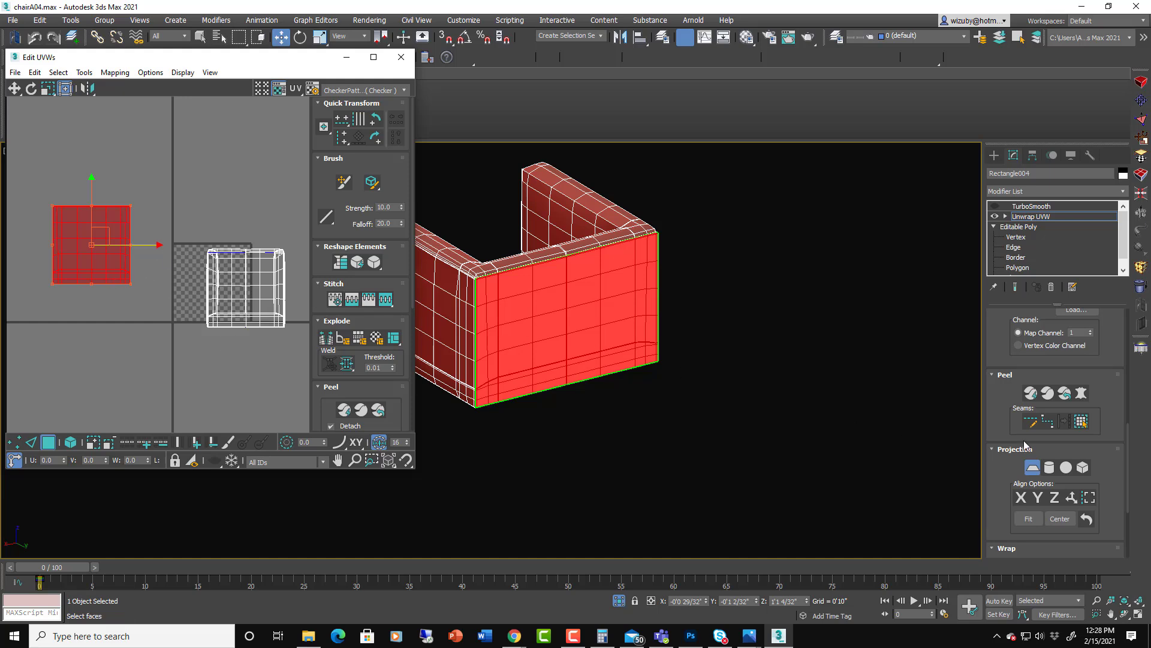
Step: Select the faces with material ID 8 and apply a planar map projection to them
scroll(1088, 369, "up", 3)
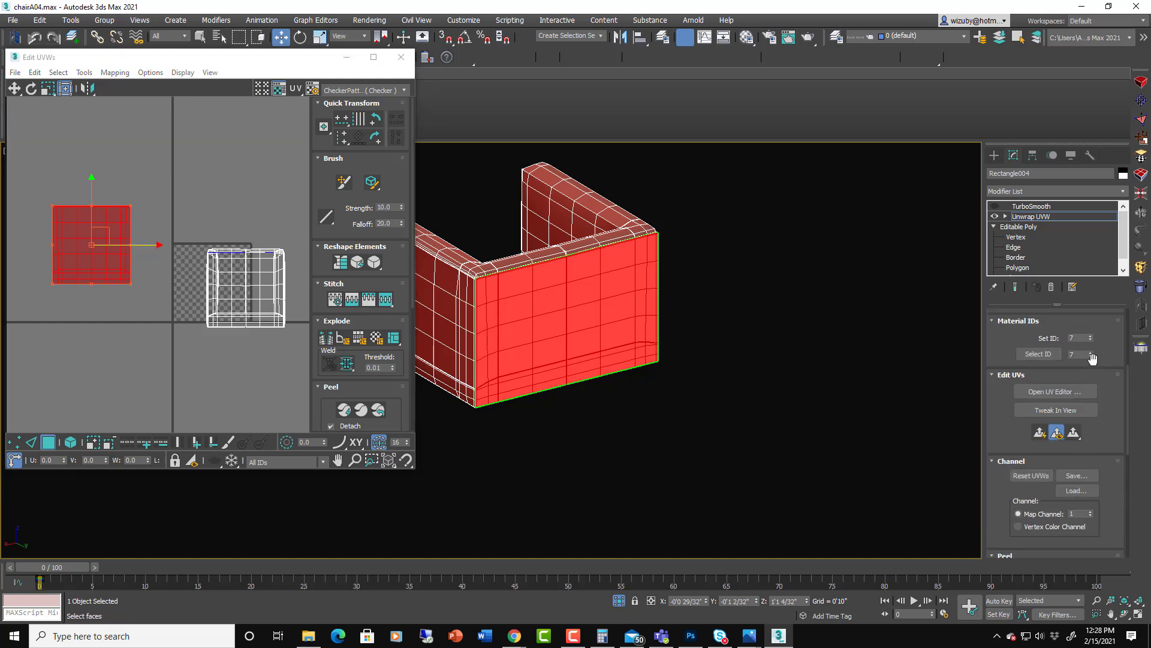
left_click(1090, 352)
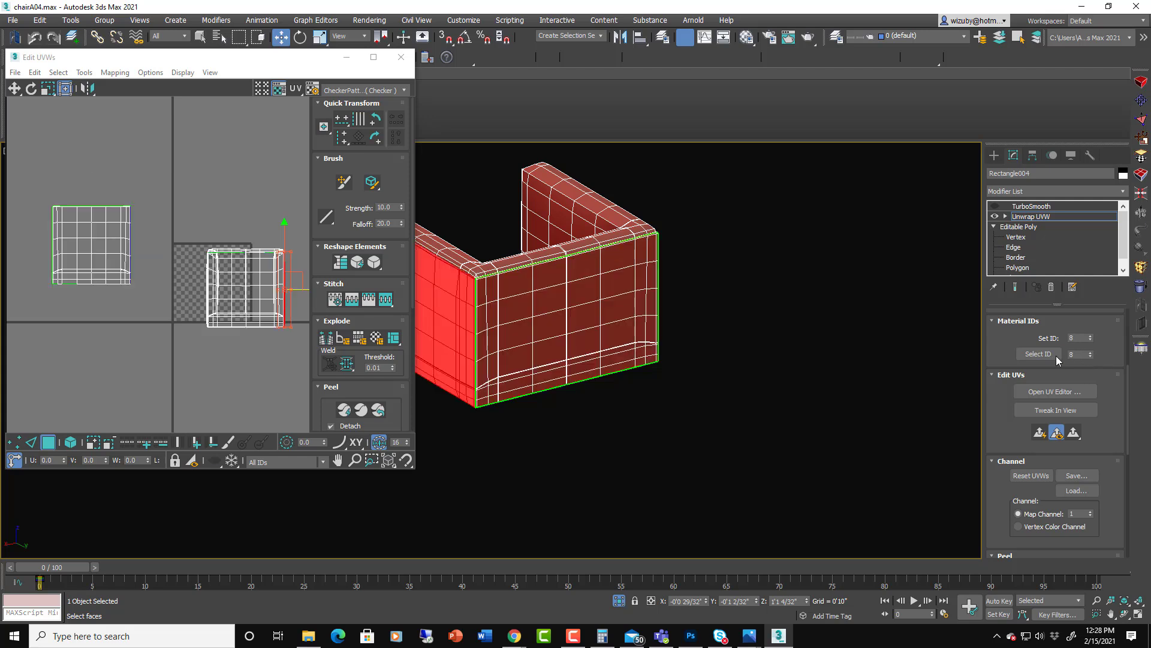
left_click(1038, 353)
scroll(1107, 487, "down", 3)
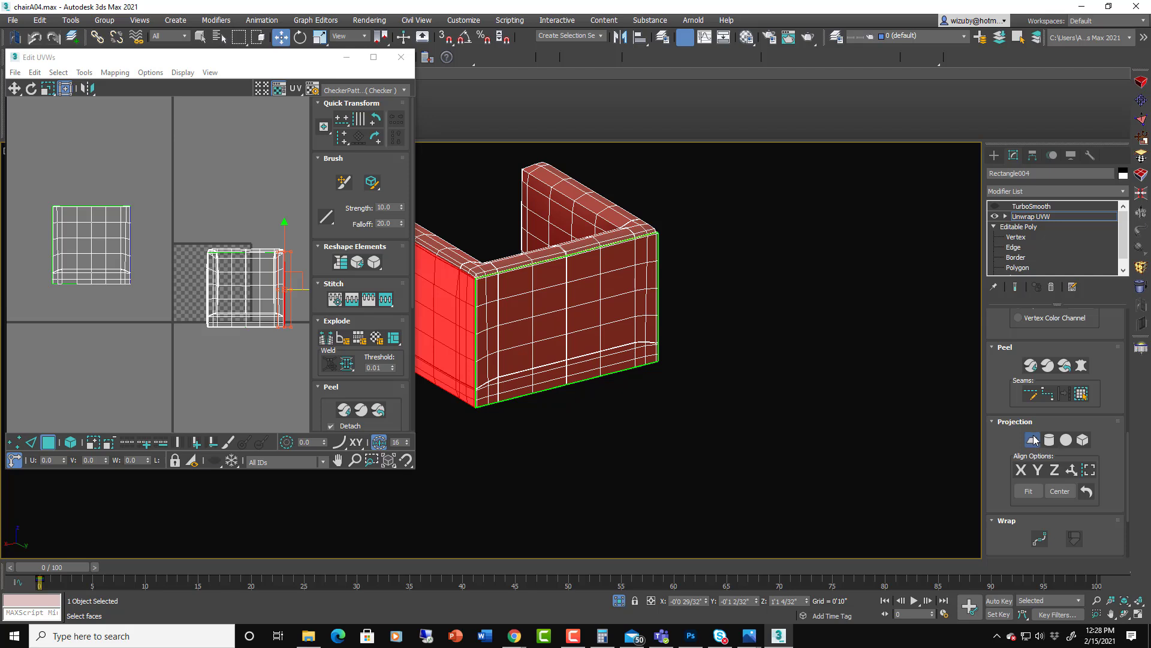
left_click(1032, 442)
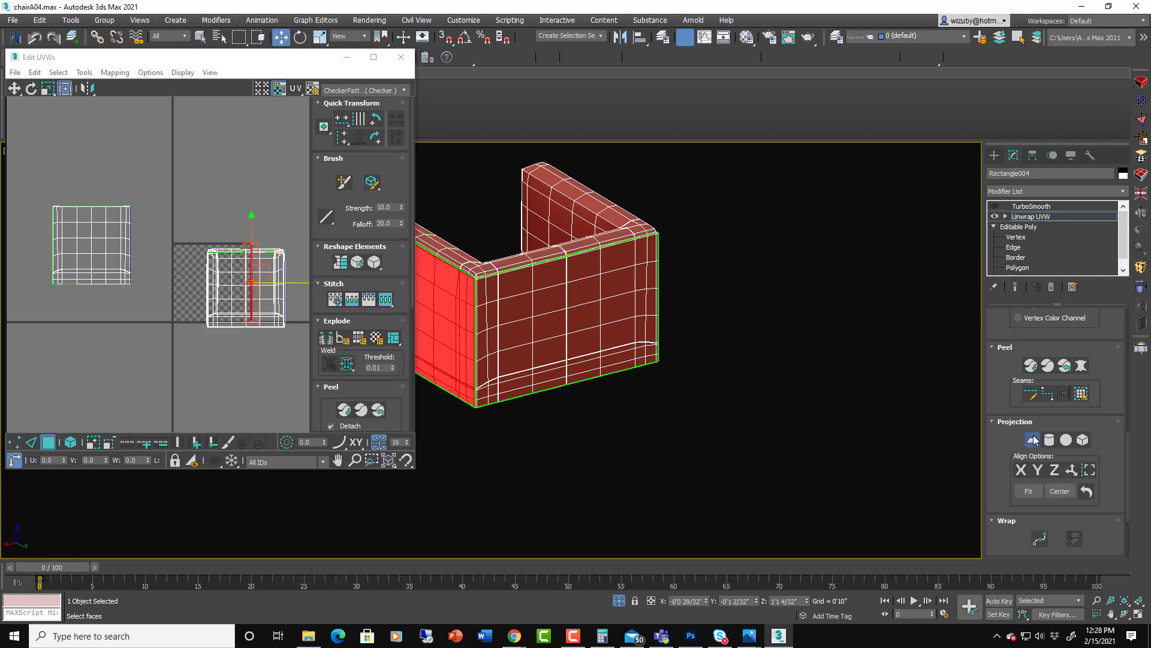
Step: Try aligning the planar projection of the material ID 8 faces to the Y and Z axes
left_click(1040, 471)
scroll(196, 279, "up", 4)
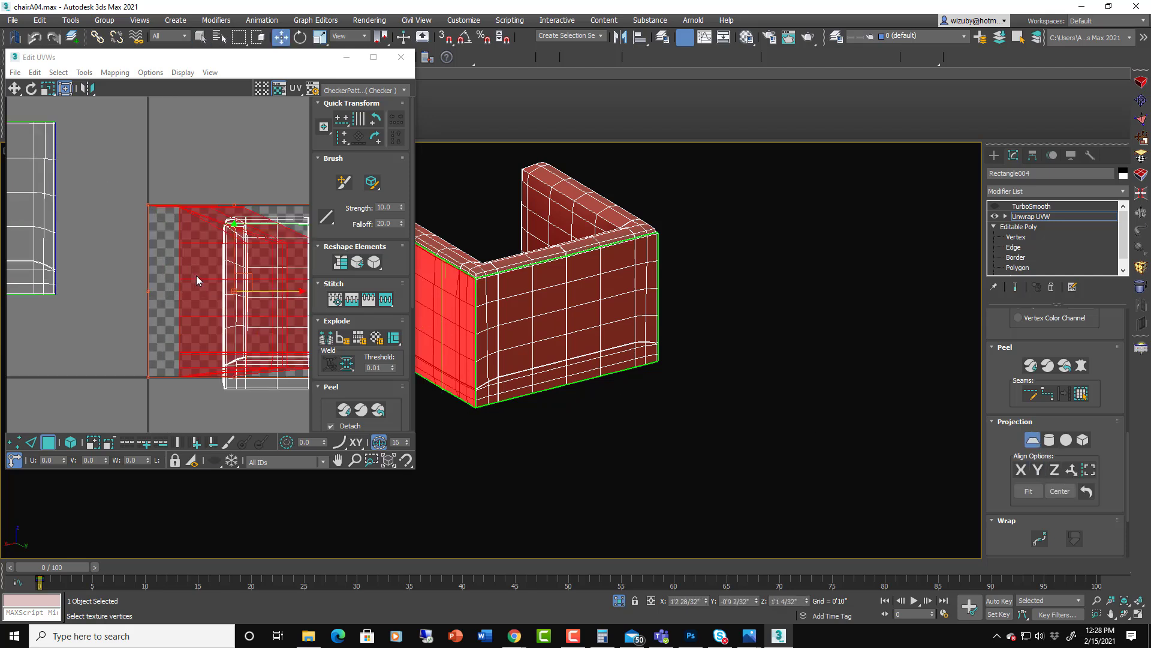
scroll(197, 280, "down", 4)
left_click(1055, 470)
middle_click_drag(451, 336, 589, 351)
scroll(204, 311, "down", 2)
mouse_move(202, 308)
middle_mouse_down()
mouse_move(235, 325)
mouse_move(199, 321)
middle_mouse_up()
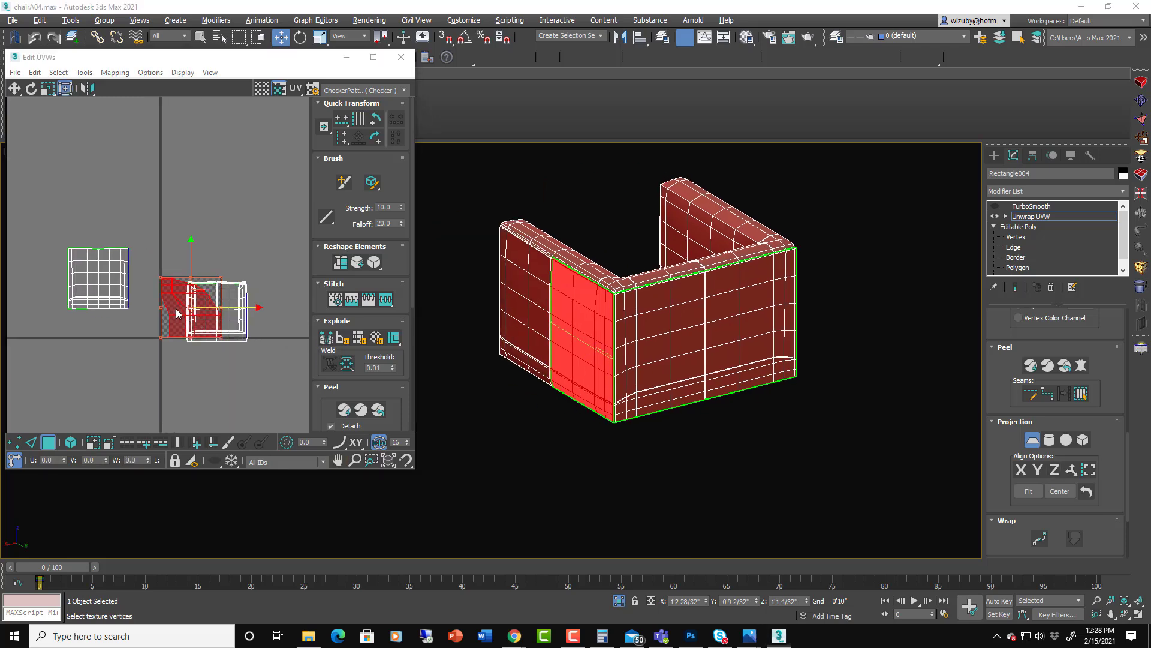
key("super")
left_click(206, 239)
scroll(206, 314, "up", 4)
scroll(207, 317, "up", 1)
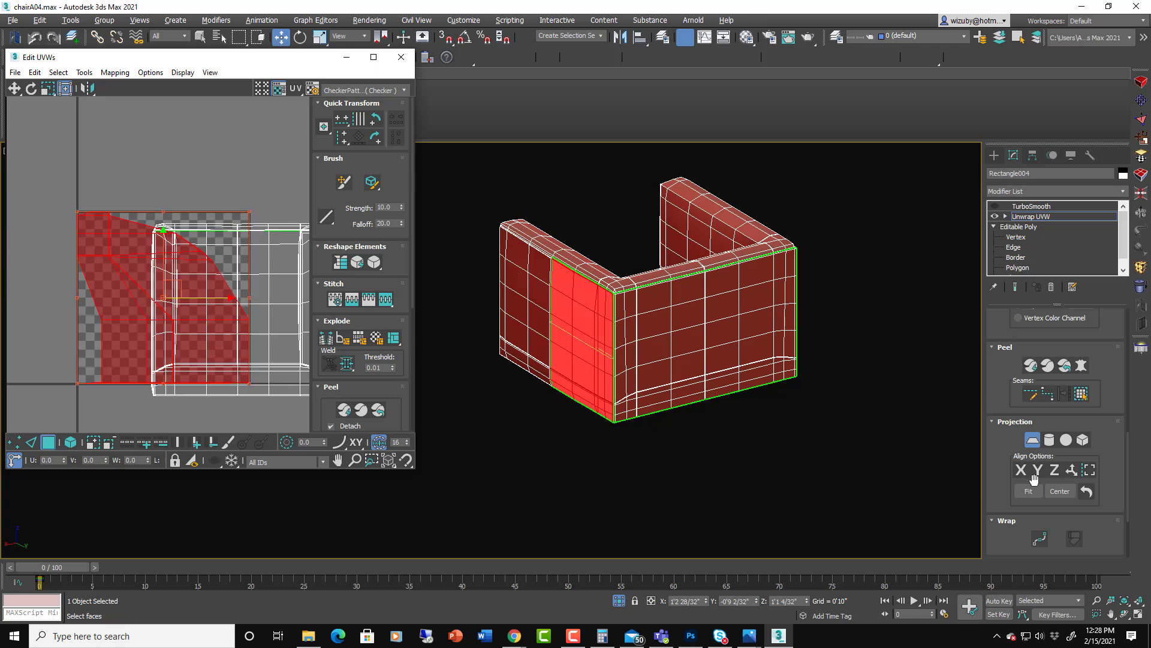
left_click(1038, 472)
Step: Align the ID 8 side panel's planar projection to the X axis and move its UV shell above the back panel's shell
left_click(1021, 470)
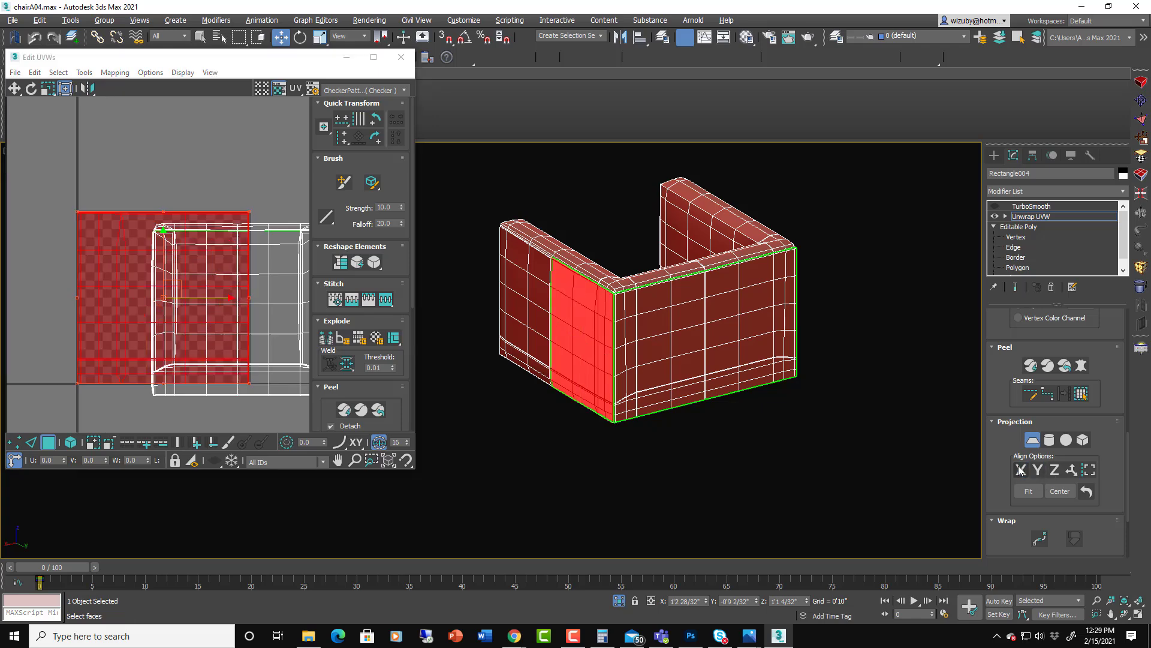
scroll(181, 331, "down", 5)
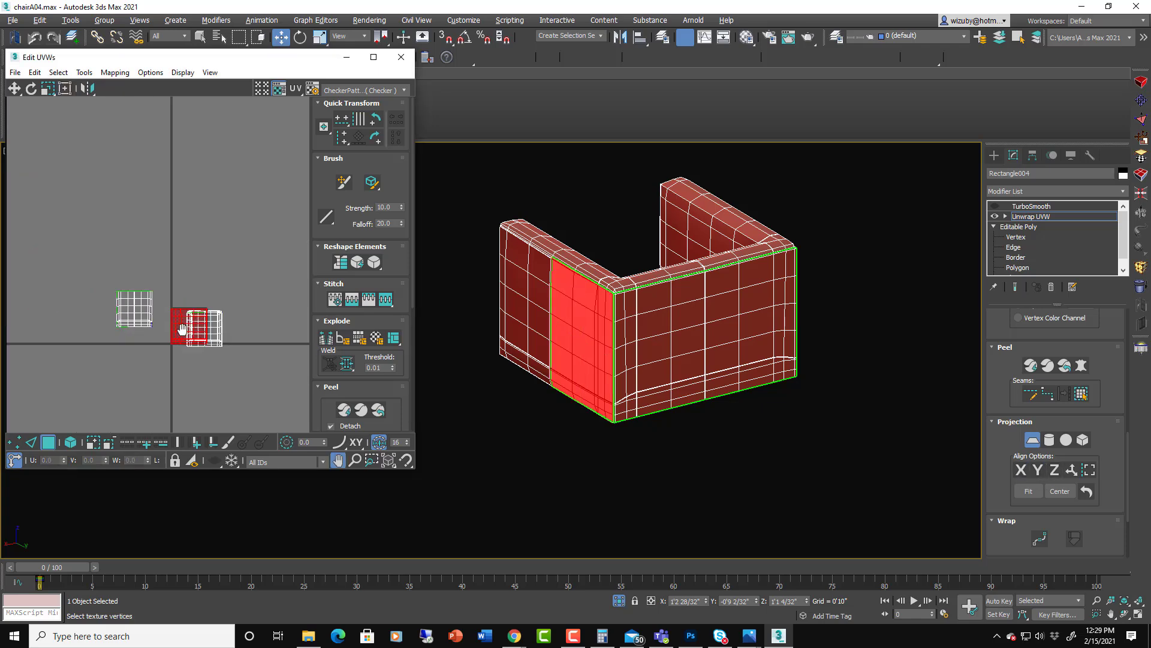
left_click_drag(177, 324, 121, 257)
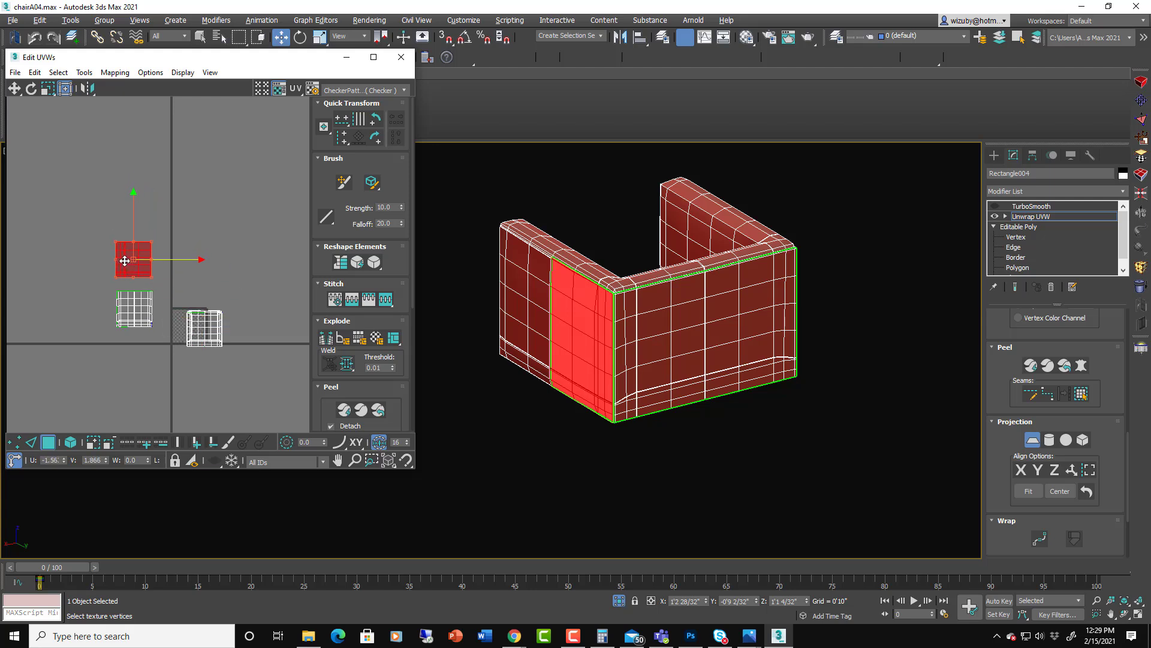
Step: Select the faces with material ID 9 and apply a planar map projection to them
scroll(1080, 422, "up", 5)
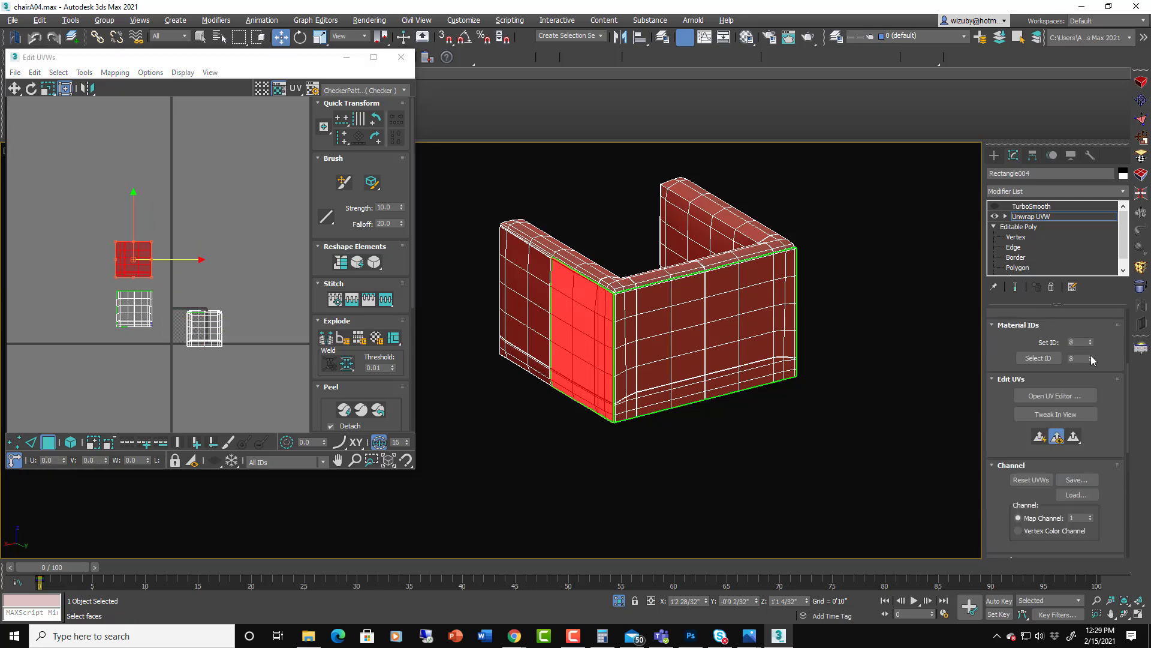
left_click(1035, 358)
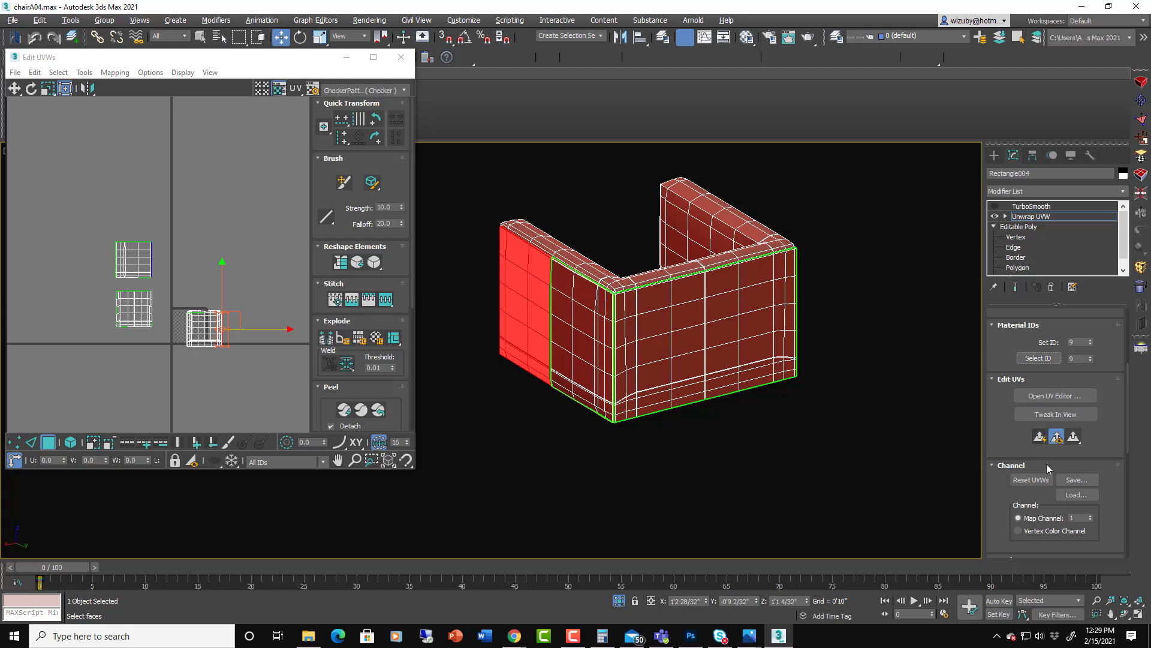
scroll(1046, 463, "down", 5)
left_click(1024, 406)
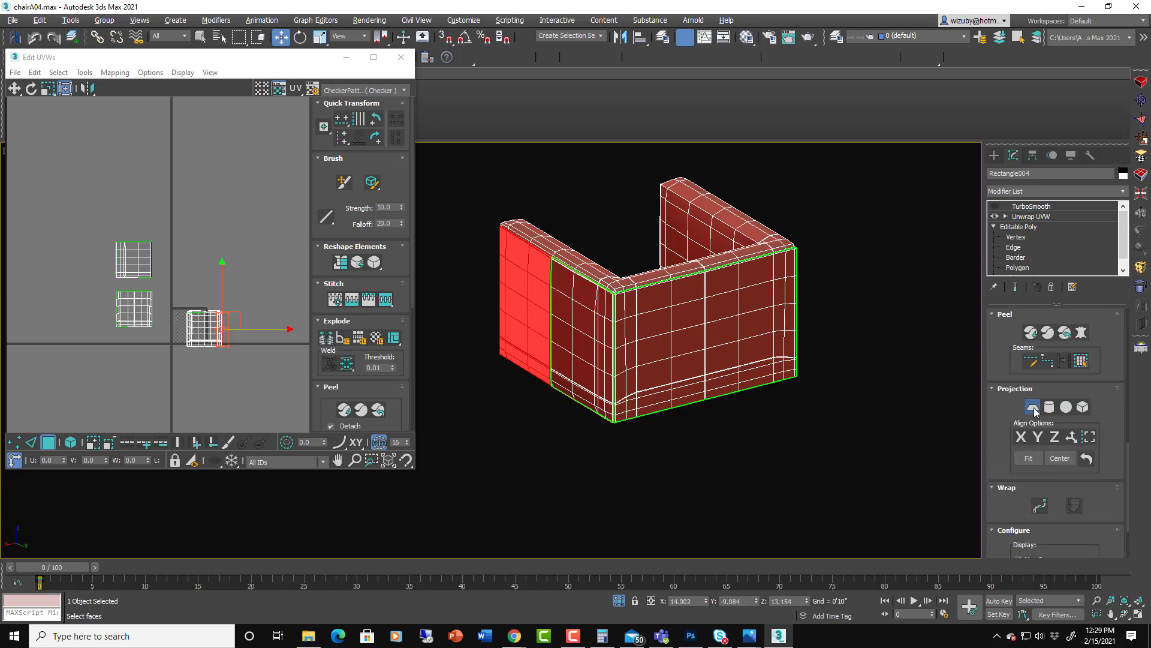
Step: Planar-map the material ID 9 side panel and move its UV shell beside the ID 8 side panel's shell
left_click(1025, 407)
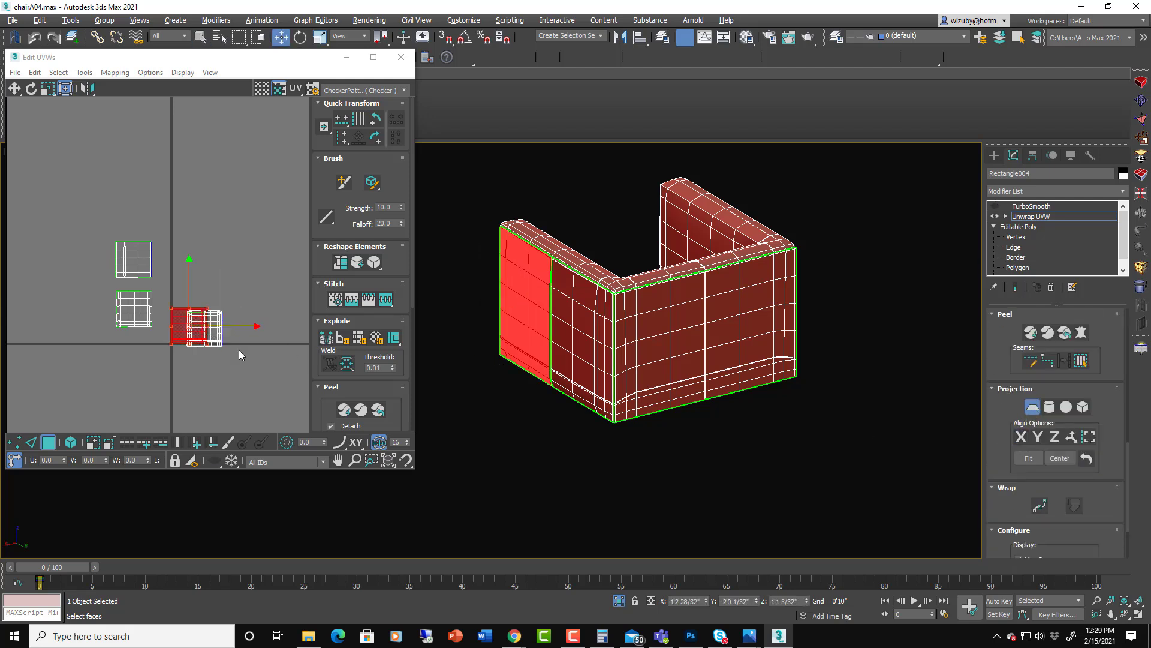
scroll(229, 339, "up", 3)
scroll(226, 337, "down", 1)
left_click_drag(226, 337, 191, 222)
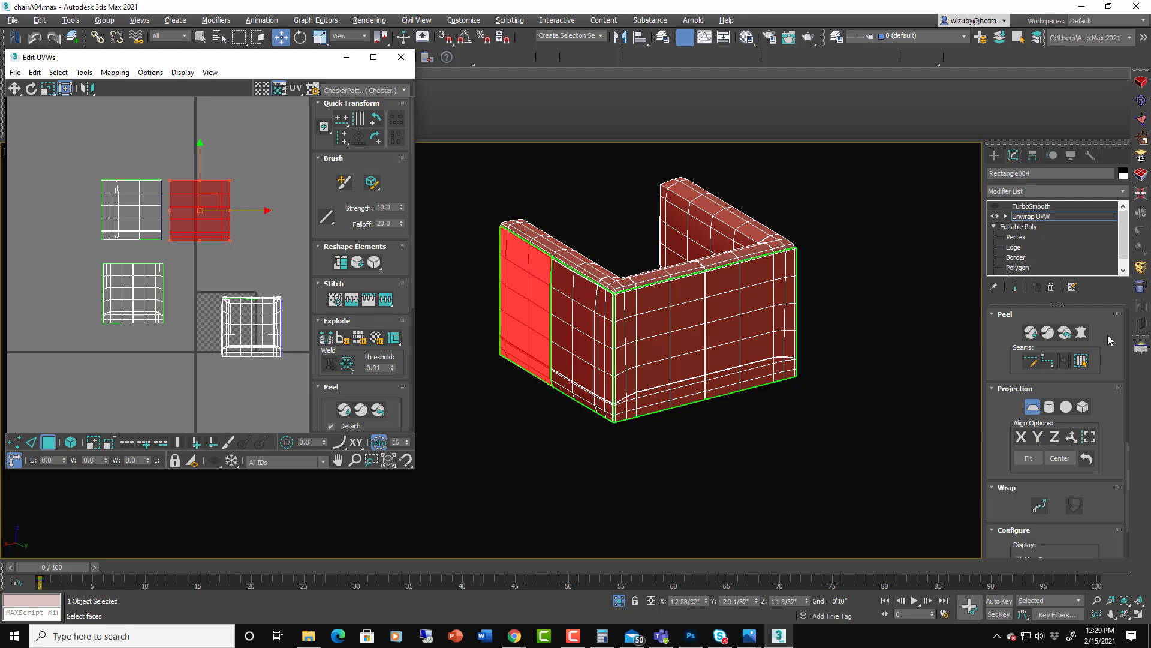
Step: Select the faces with material ID 10 and apply a planar map projection to them
left_click_drag(1107, 335, 1108, 575)
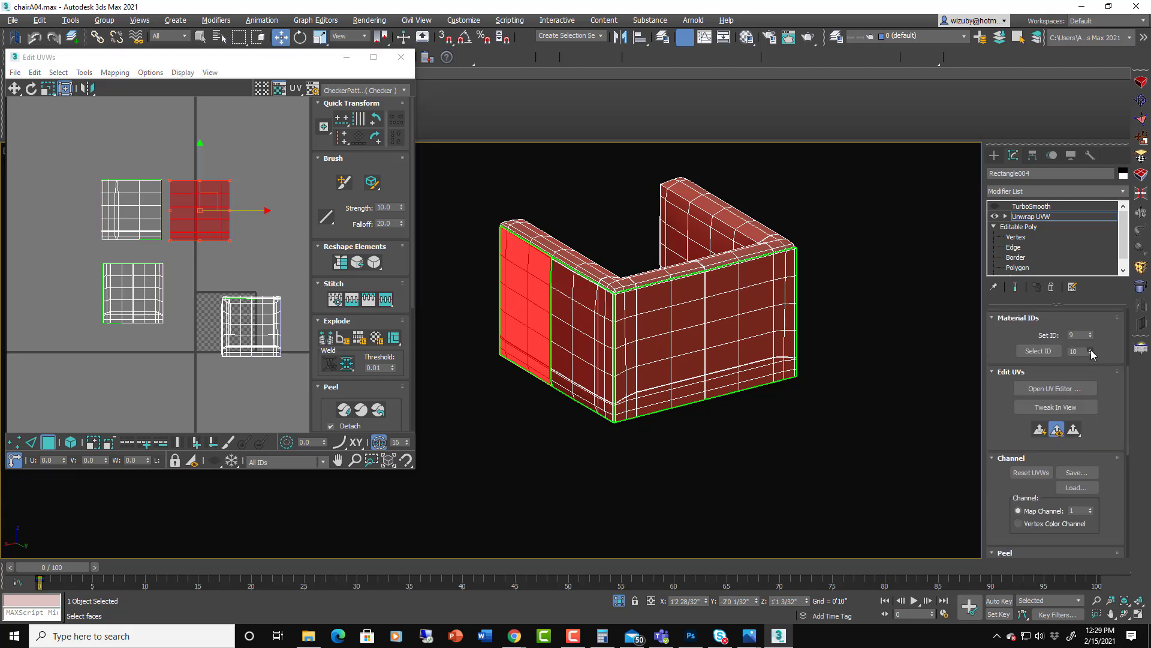
left_click(1047, 354)
scroll(217, 322, "up", 2)
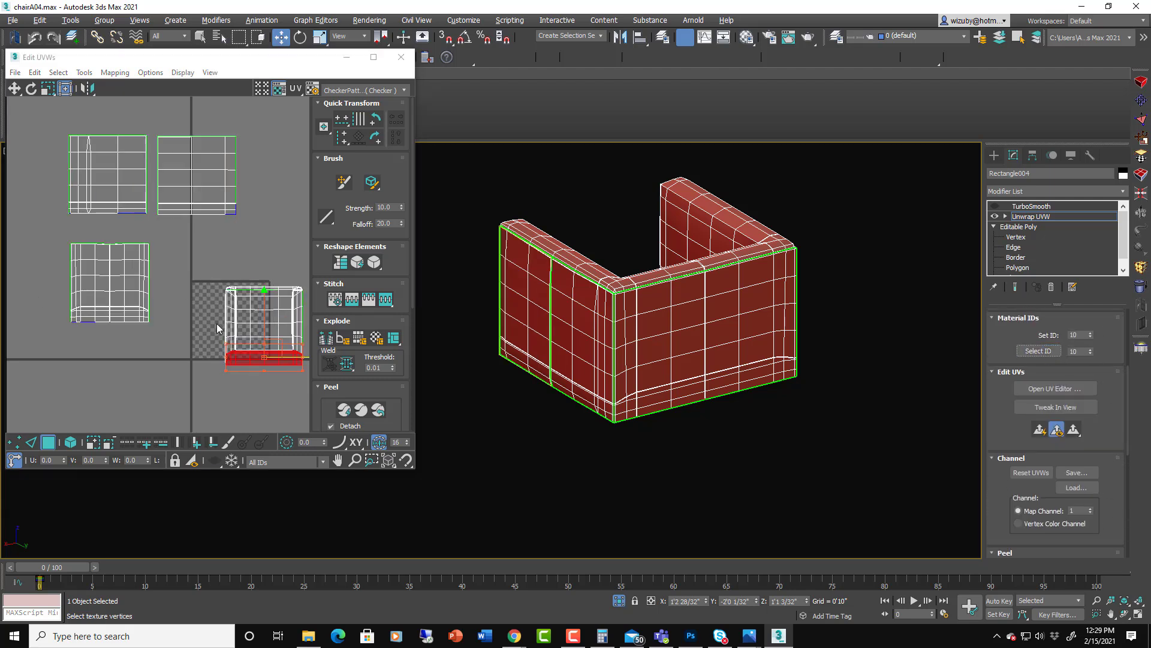
middle_click_drag(259, 346, 249, 308)
scroll(160, 270, "down", 2)
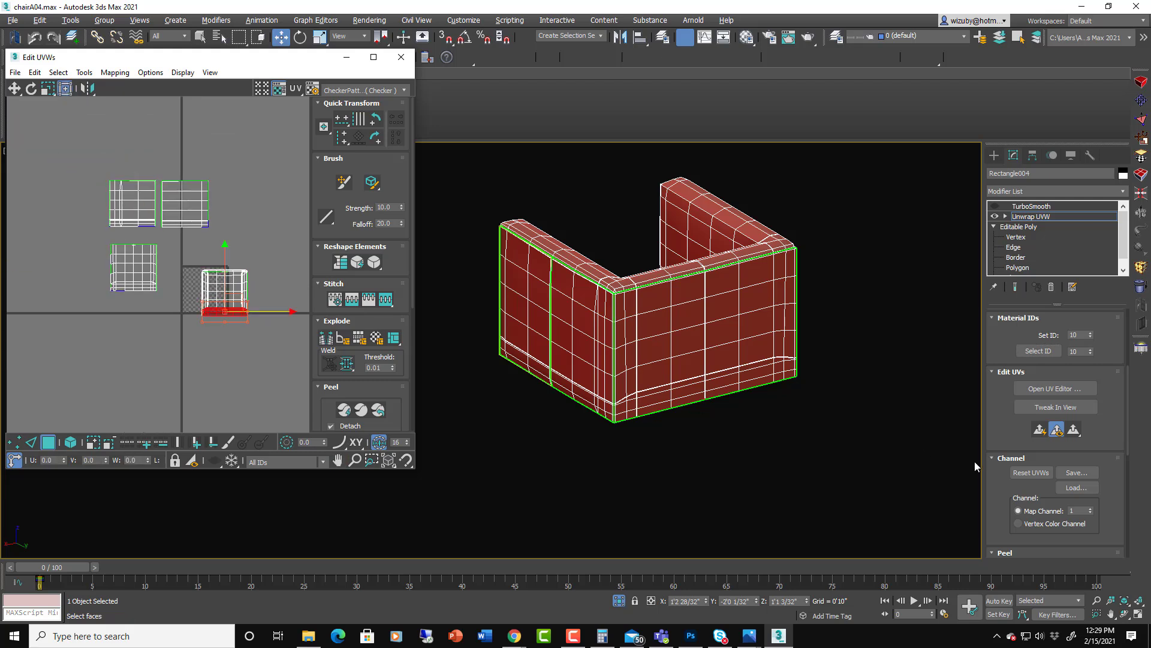
left_click_drag(998, 530, 1005, 330)
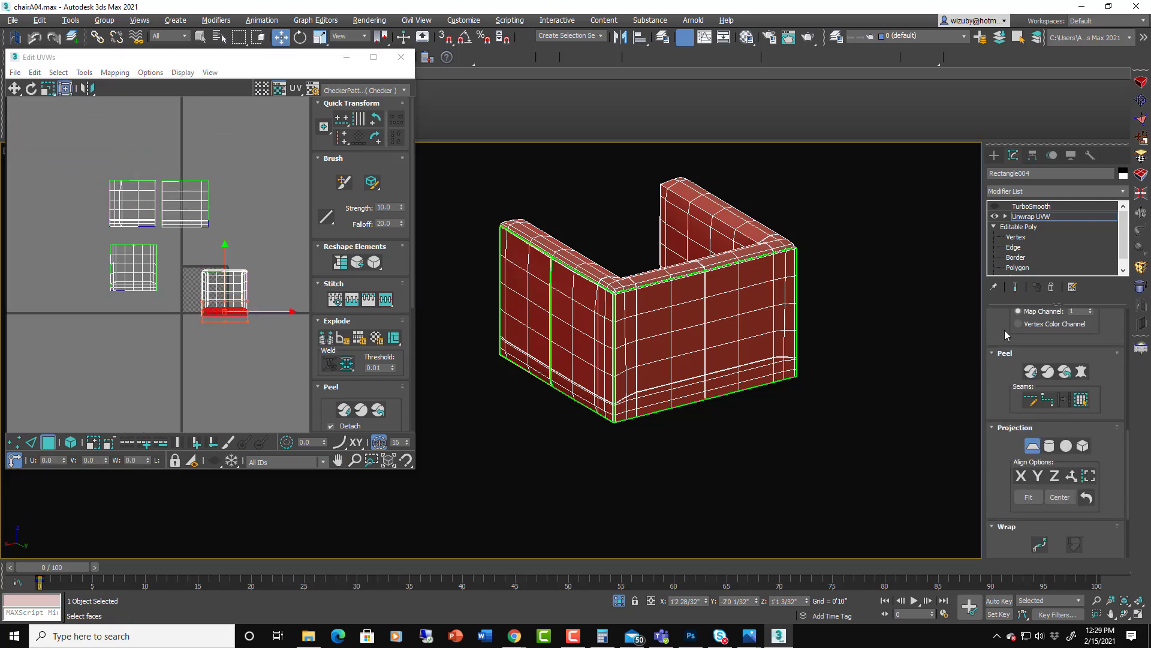
left_click(1032, 447)
left_click(1033, 447)
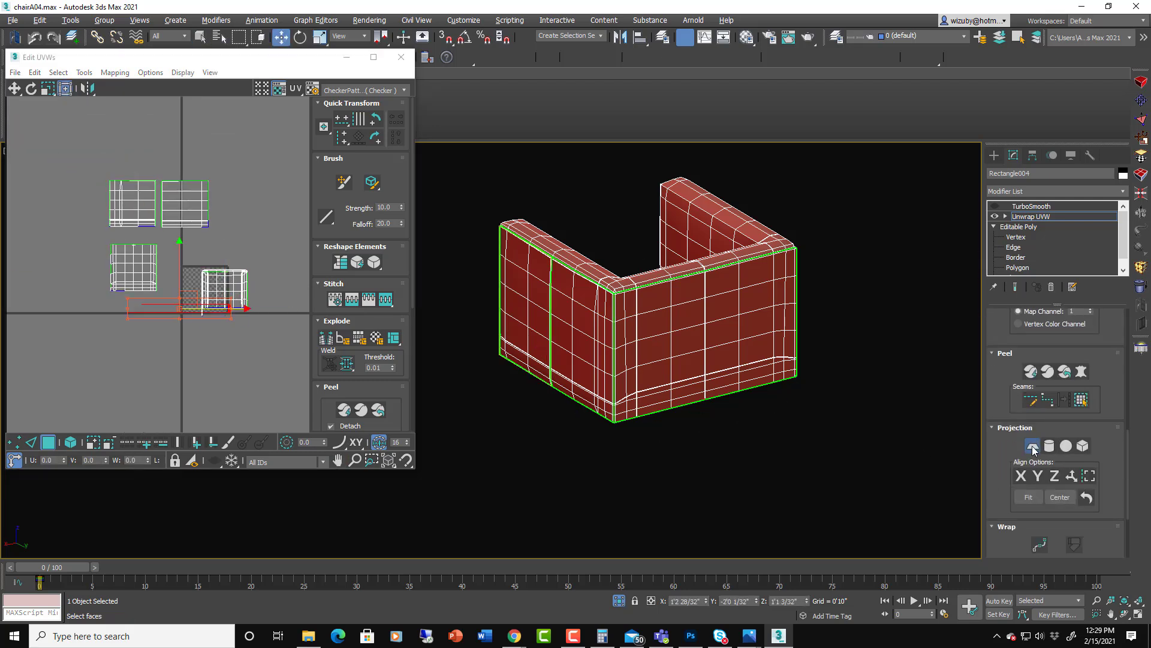
Step: Align the ID 10 projection so the chair's underside lies flat, and move its UV shell below the back panel's shell
left_click(1024, 480)
scroll(241, 295, "up", 4)
scroll(189, 304, "down", 5)
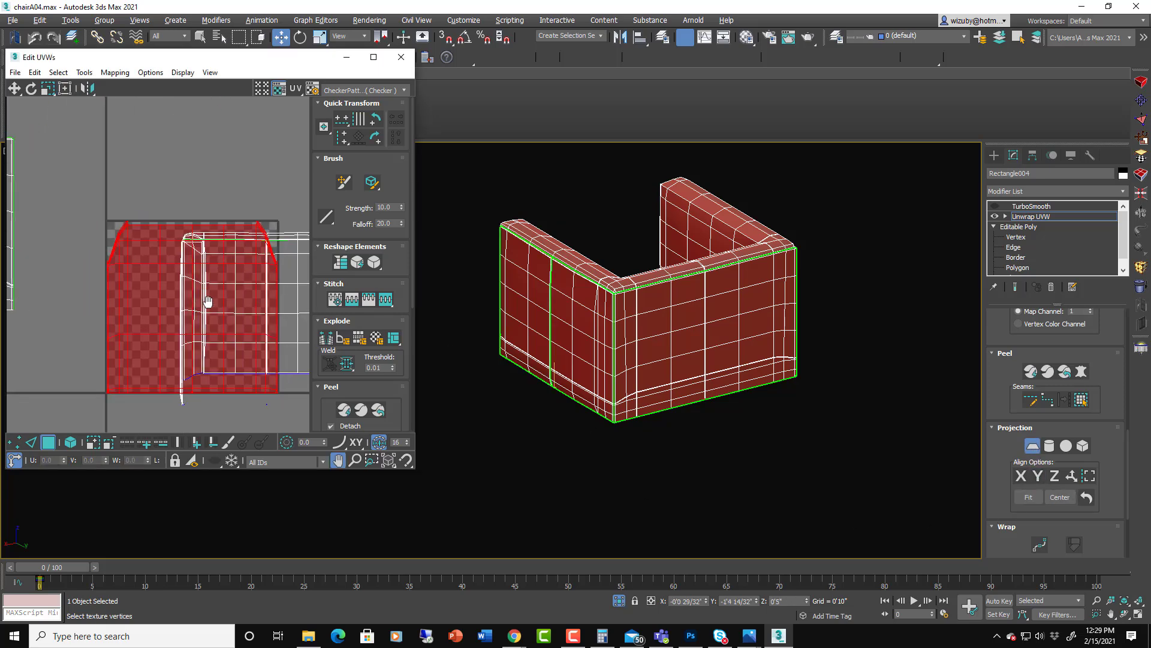
left_click_drag(189, 304, 98, 360)
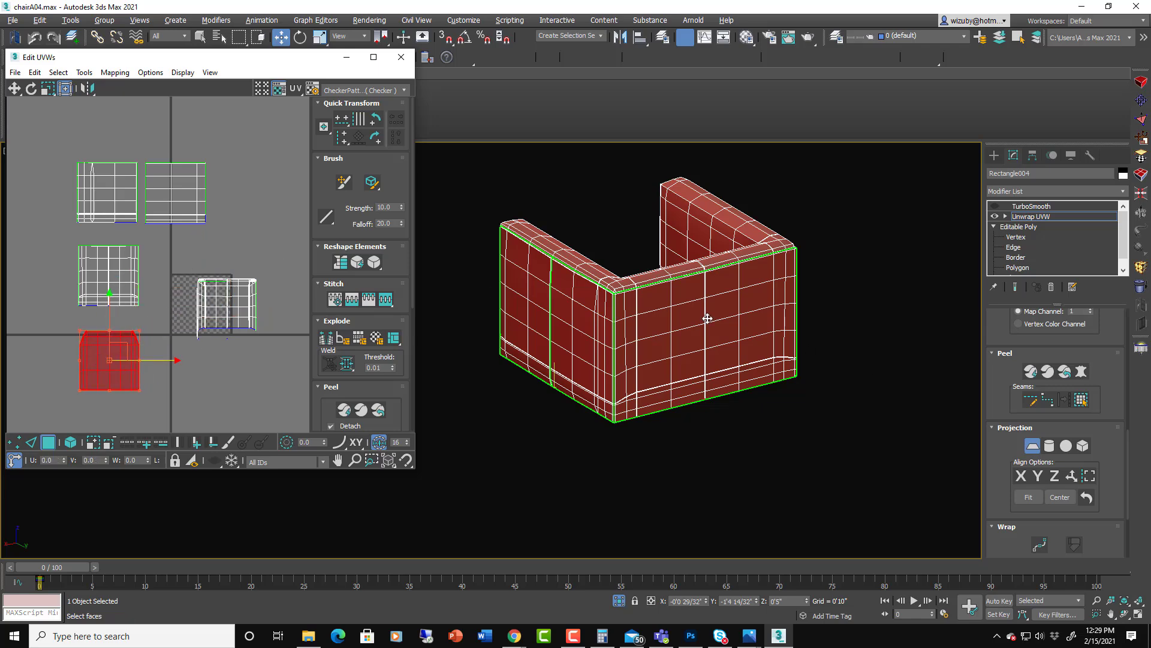
Step: Examine the chair body's rear corner and side panel edges against the upper UV shells
scroll(707, 318, "up", 5)
scroll(702, 316, "down", 3)
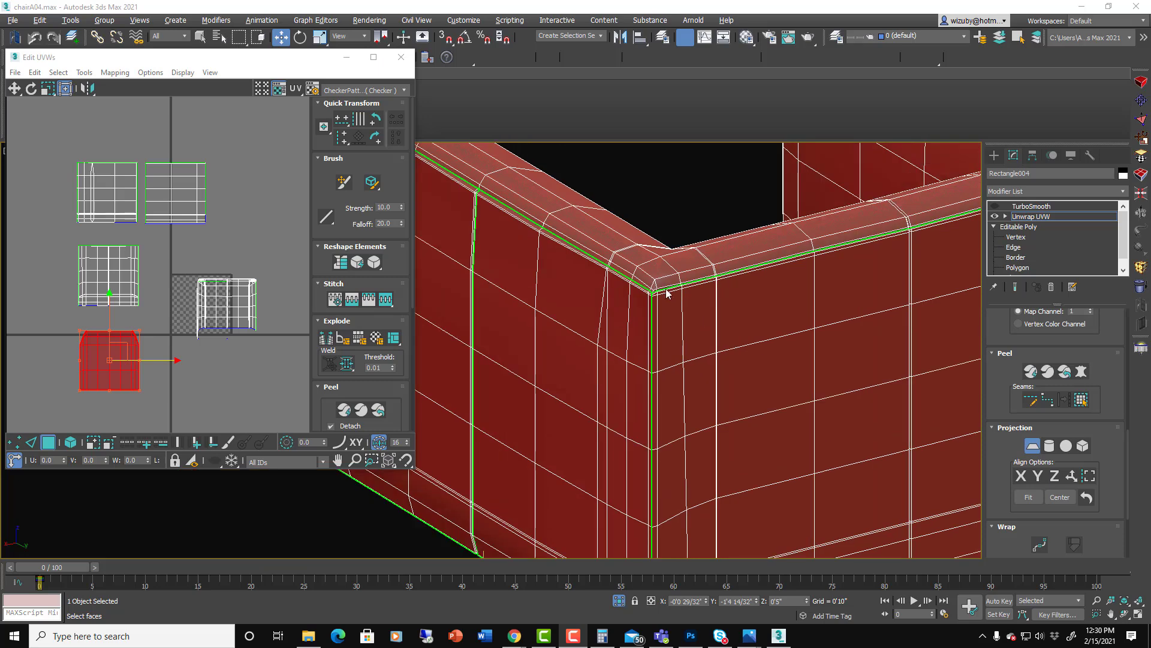
middle_click_drag(685, 324, 555, 244)
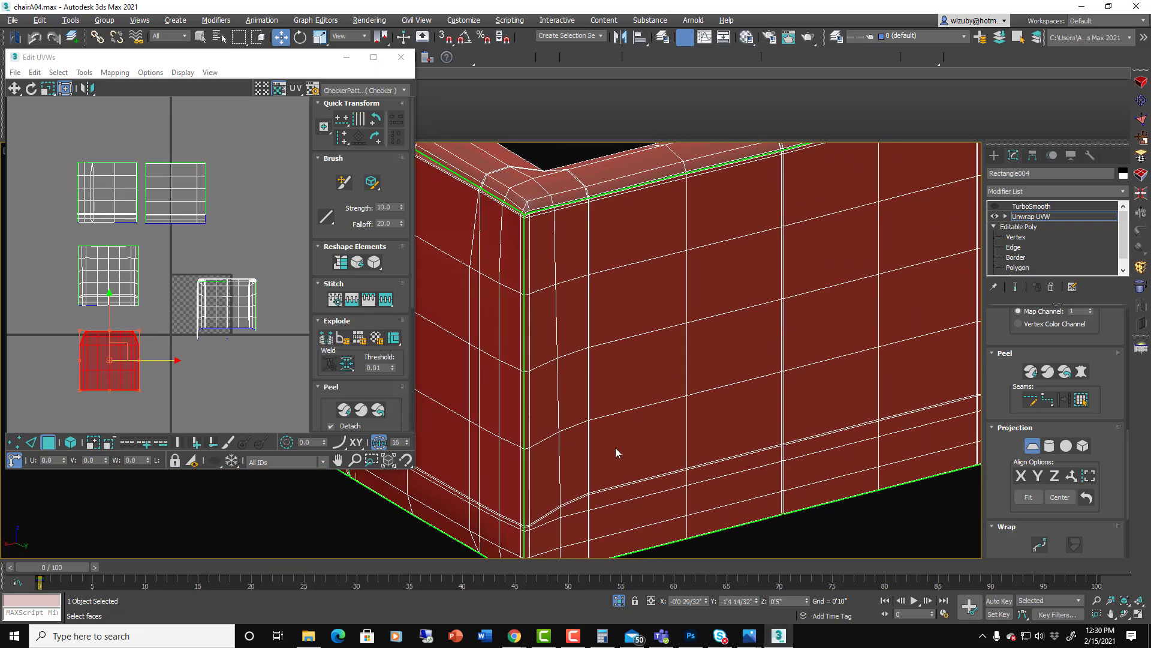
scroll(566, 398, "down", 2)
middle_click_drag(565, 398, 507, 367)
middle_click_drag(836, 219, 769, 309, "alt")
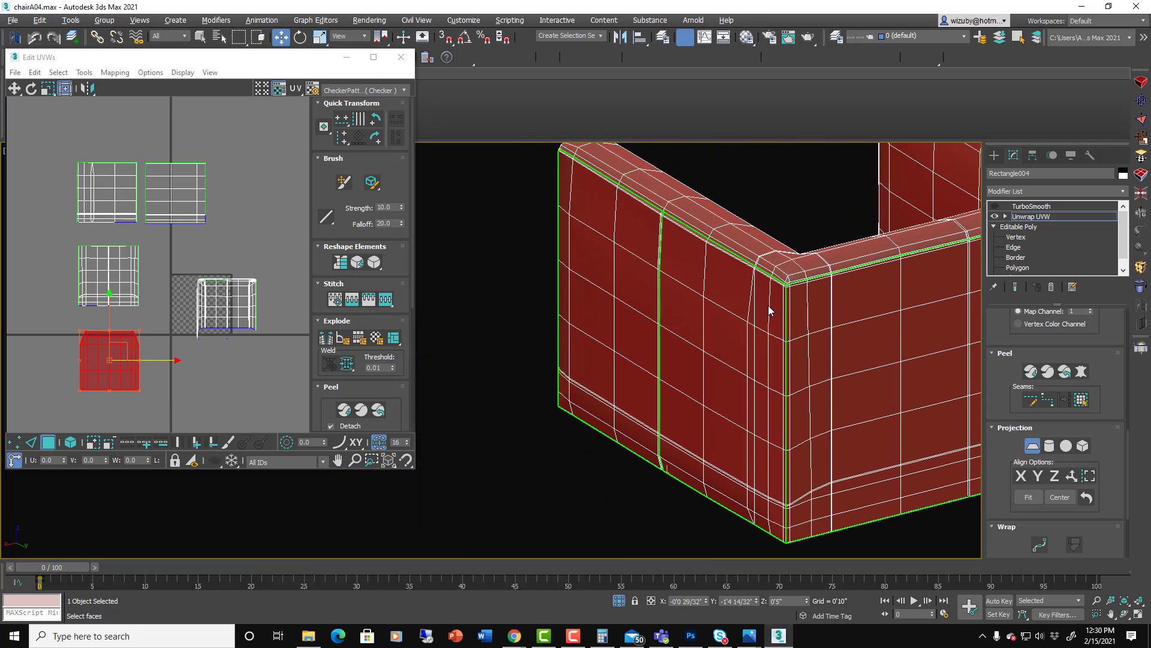
scroll(207, 221, "up", 3)
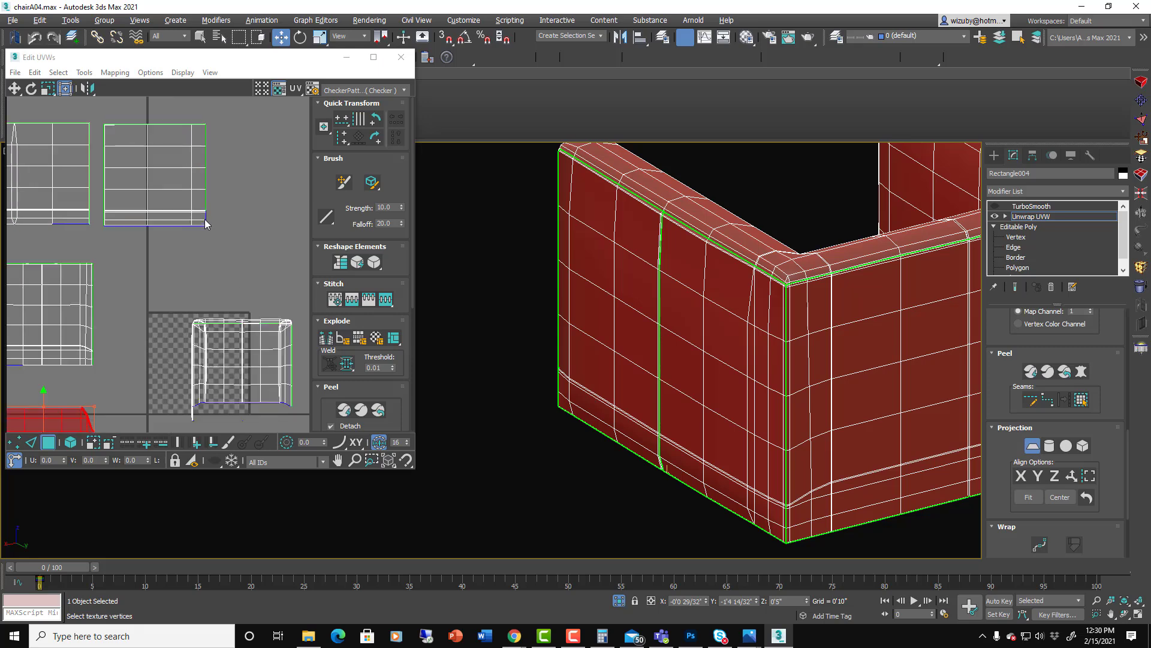
middle_click_drag(207, 221, 286, 267)
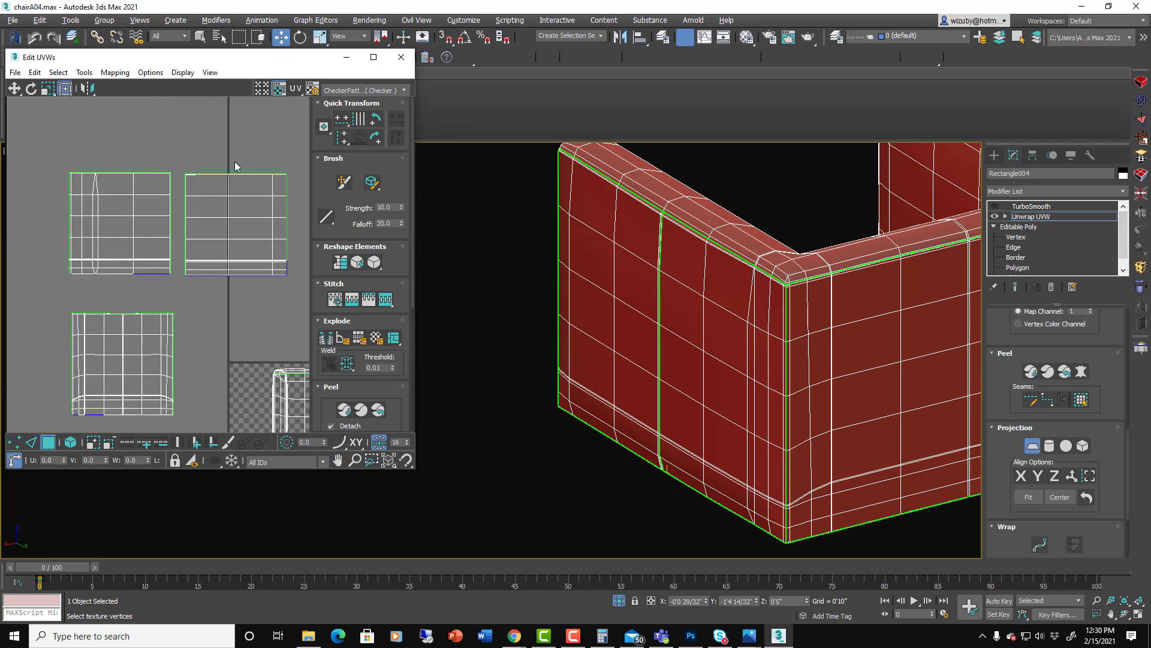
scroll(675, 308, "down", 4)
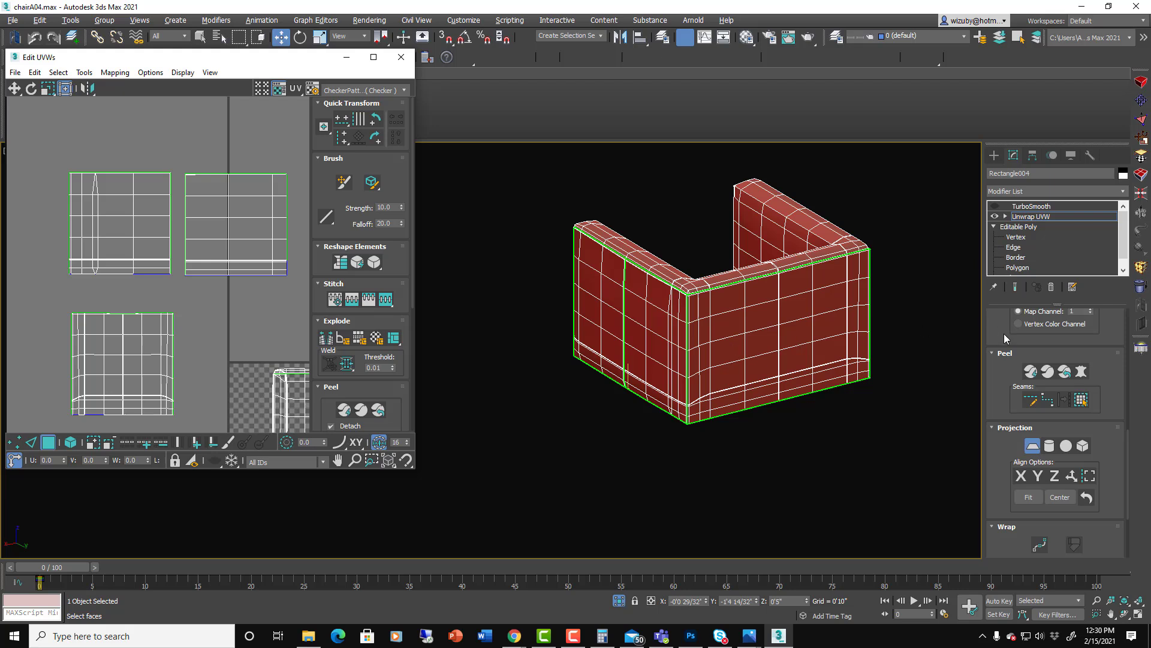
Step: Select the top rim faces with material ID 6 and apply a planar map projection to them
scroll(1107, 358, "up", 5)
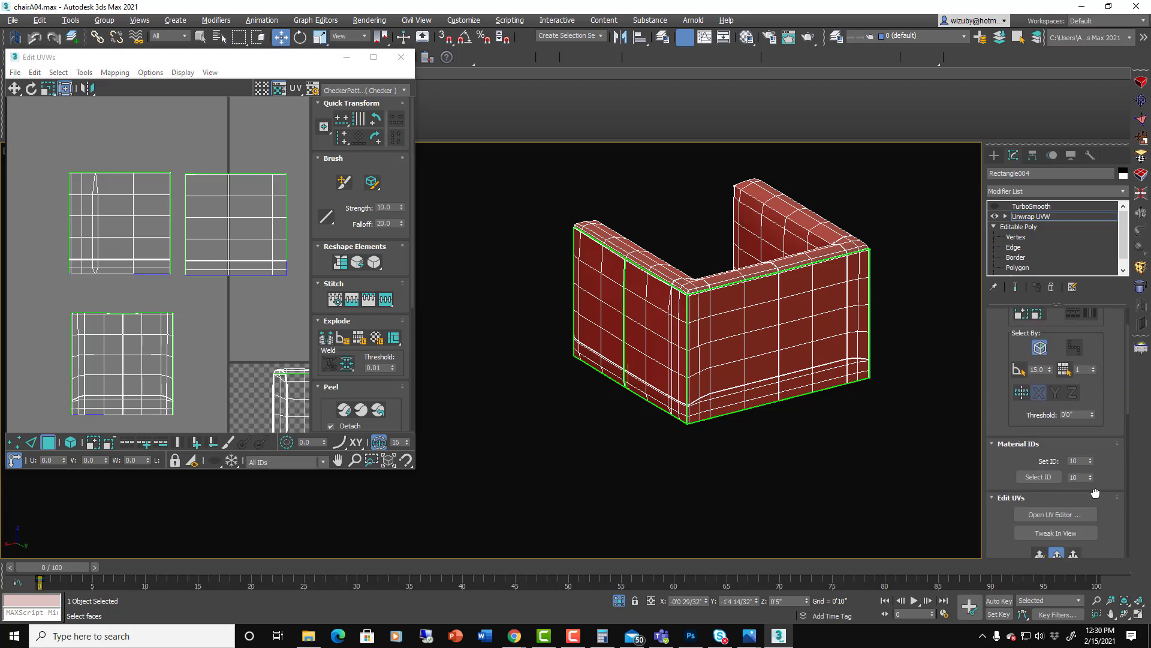
left_click(1091, 474)
left_click(1091, 474)
left_click(1091, 474)
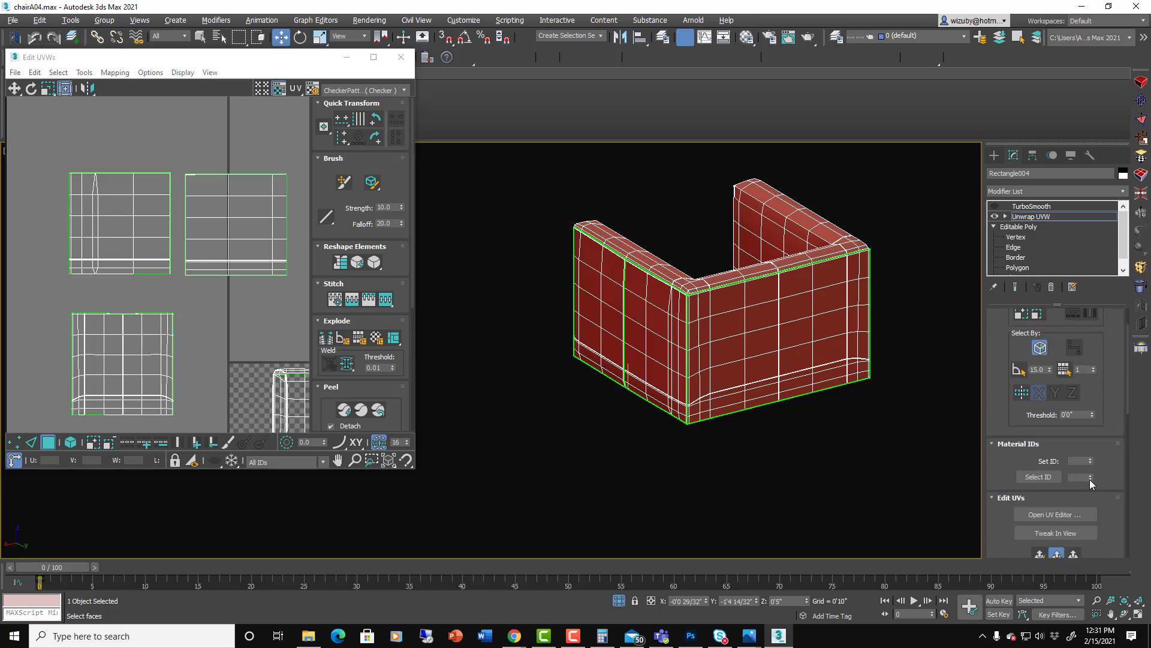
left_click(1090, 479)
left_click(1089, 479)
left_click(1090, 479)
left_click(1089, 479)
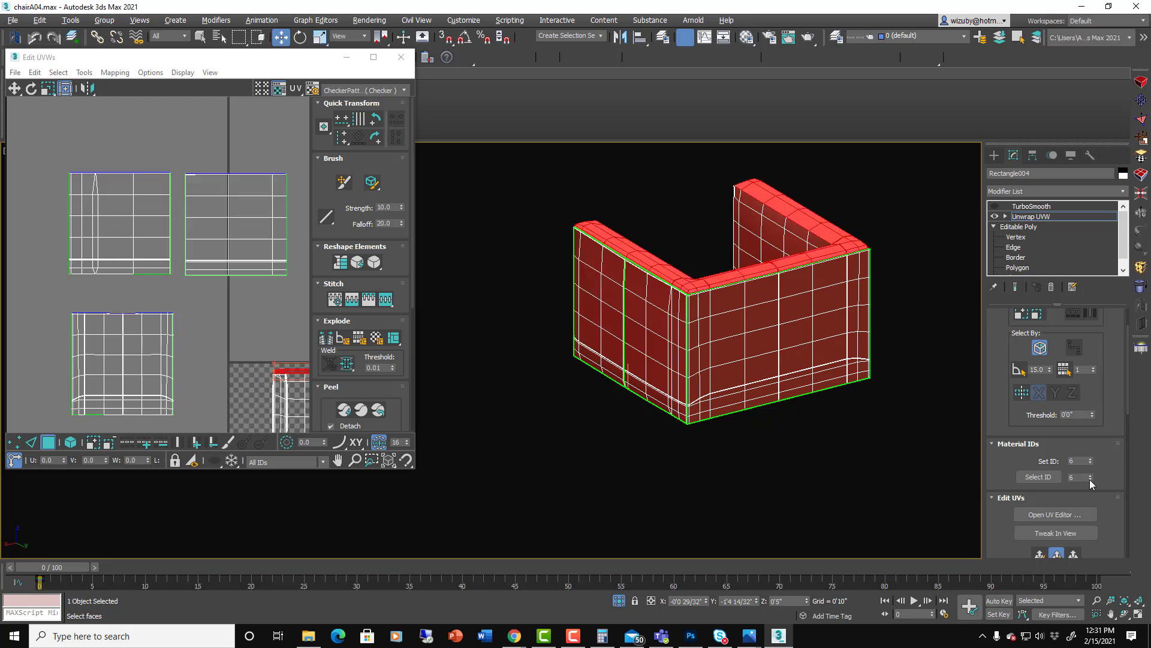
scroll(1090, 485, "down", 5)
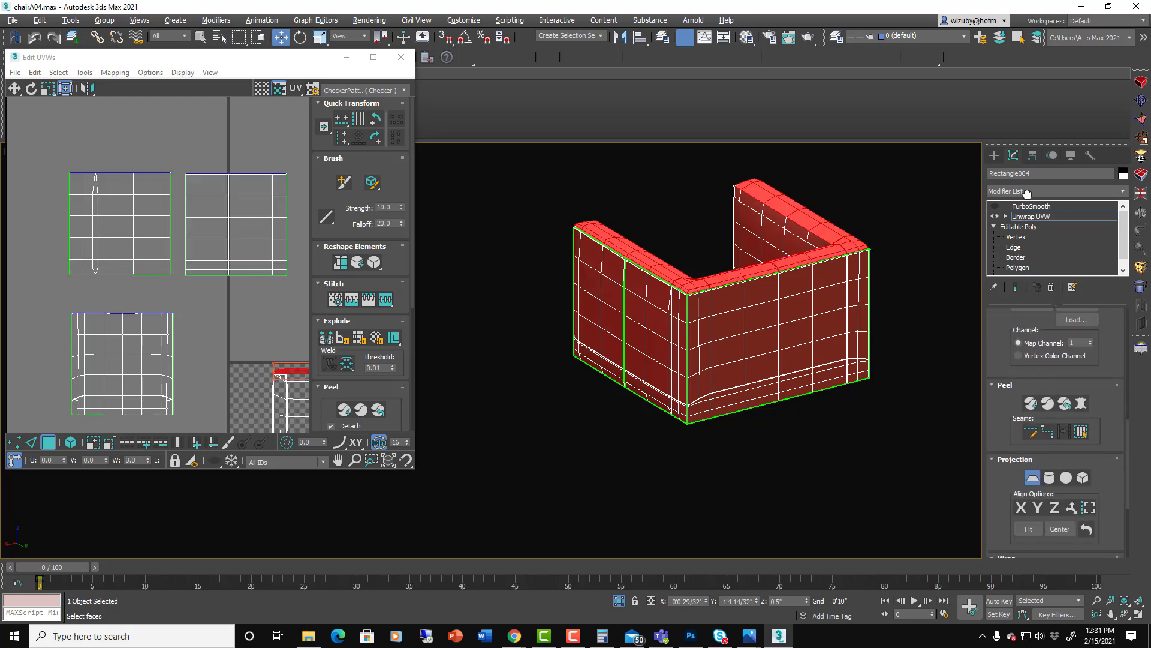
left_click(1033, 476)
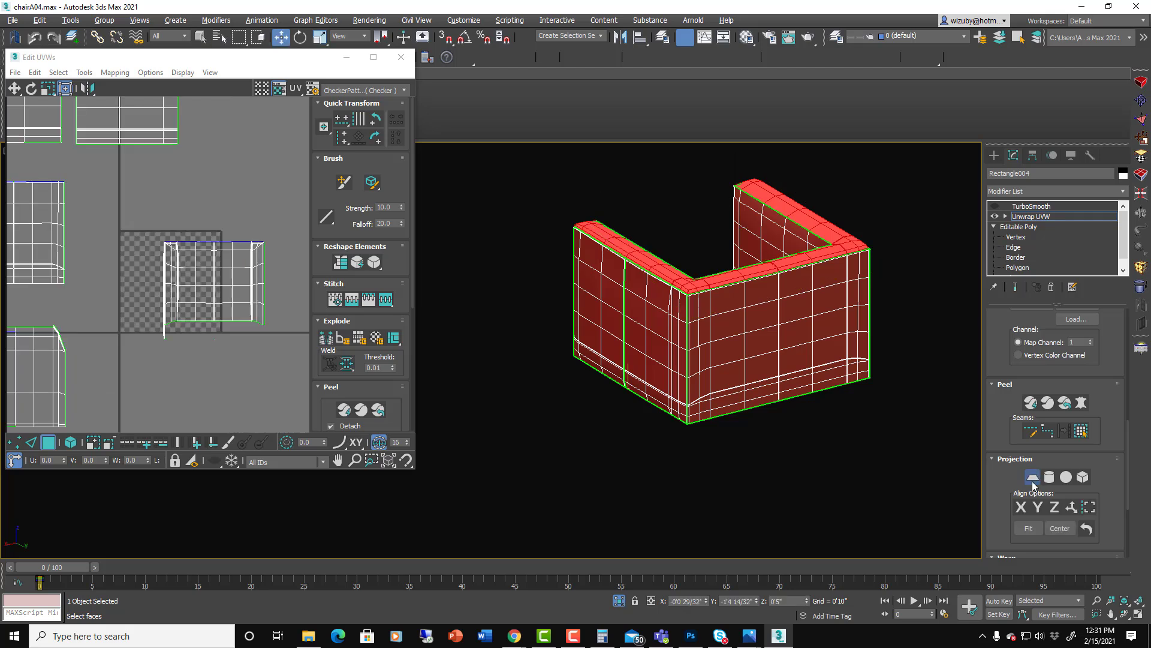
Step: Align the top rim's planar projection to the Z axis and move its UV shell beside the ID 9 side panel's shell
left_click(1021, 508)
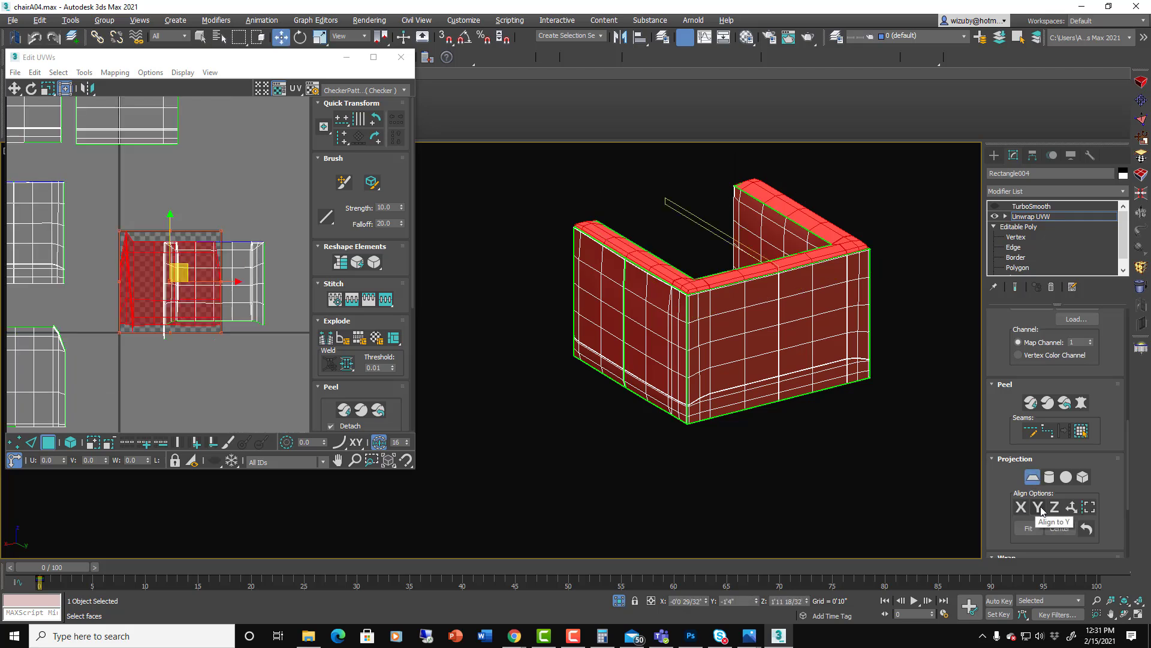
left_click(1039, 508)
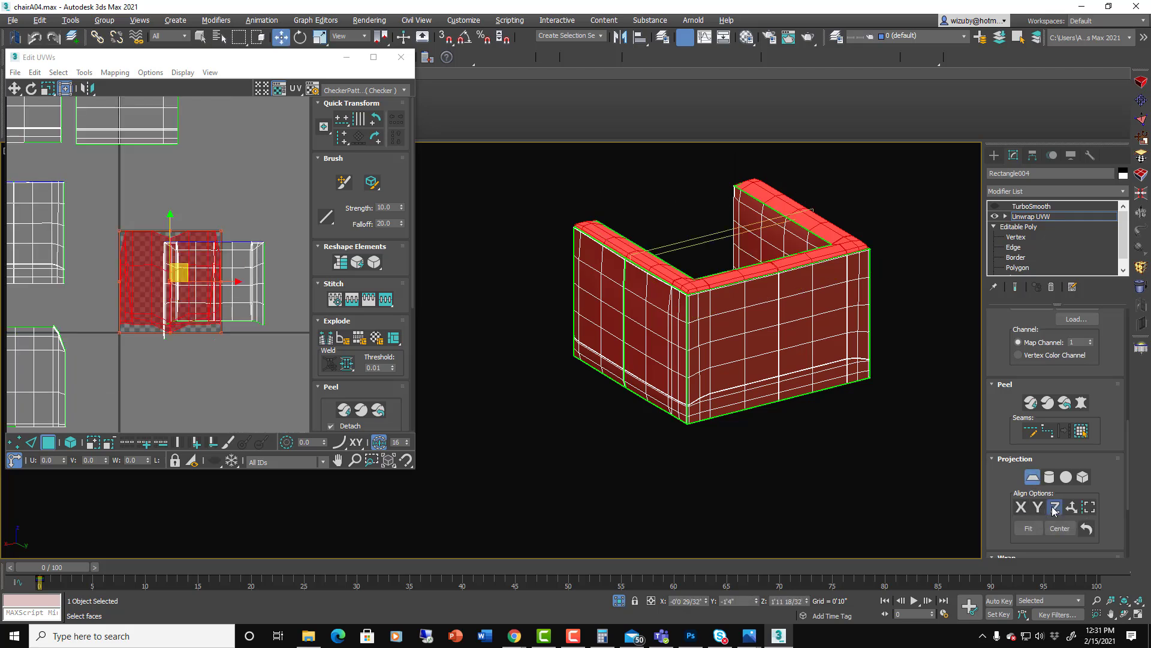
left_click(1054, 508)
scroll(165, 278, "down", 3)
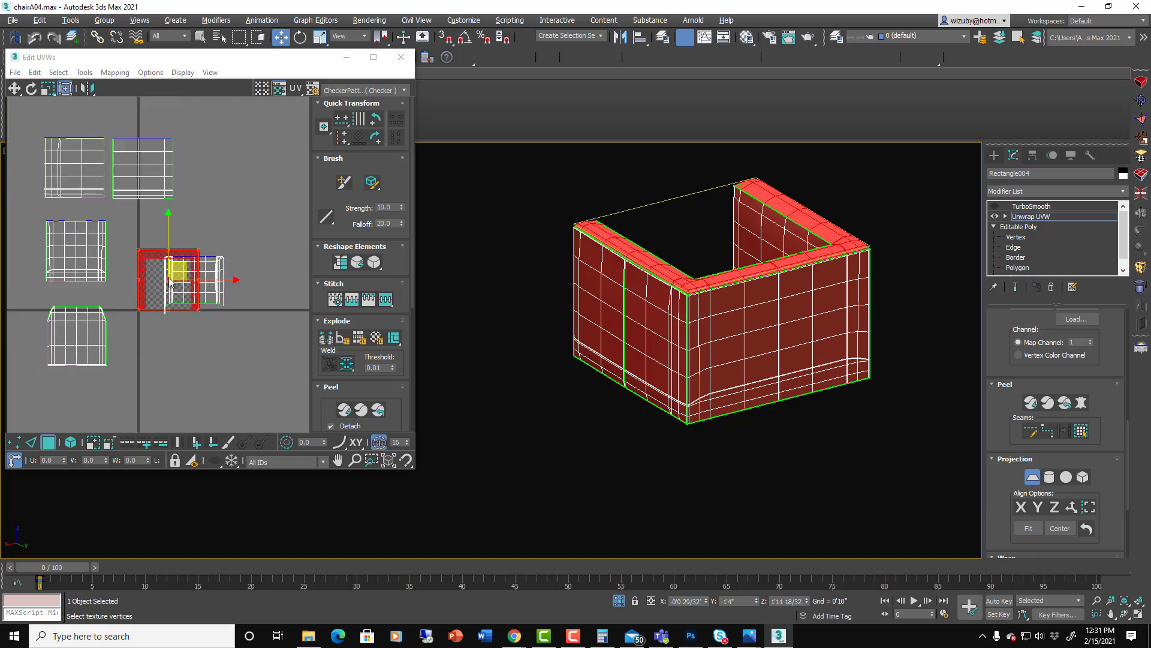
middle_click_drag(184, 281, 263, 331)
scroll(194, 310, "down", 1)
middle_click_drag(194, 310, 138, 297)
left_click_drag(191, 310, 226, 228)
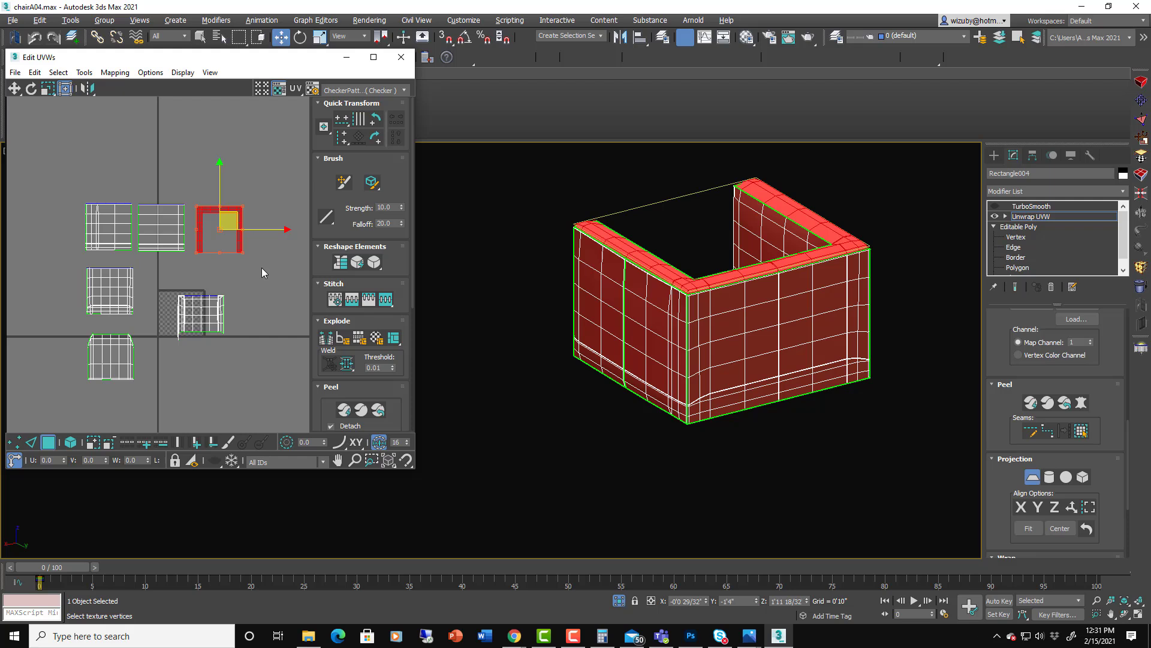
scroll(246, 312, "up", 2)
middle_click_drag(245, 311, 272, 308)
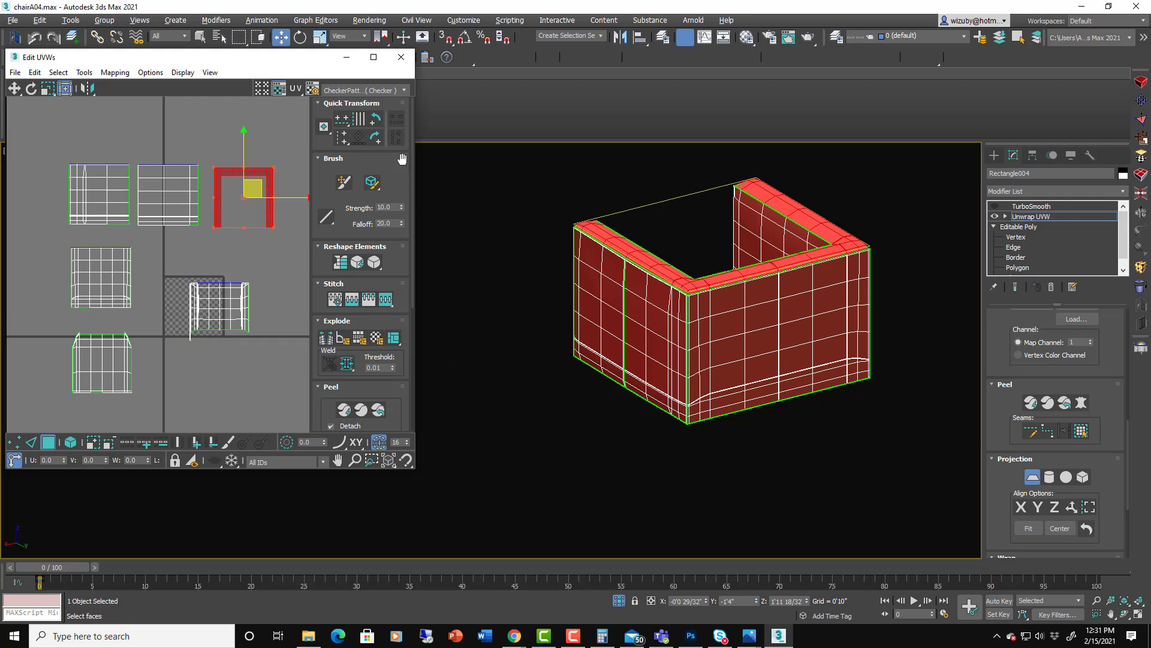
Step: Move the UV editor clear of the model and show the checker pattern on the chair in a shaded view
left_click(384, 90)
left_click(350, 107)
left_click(356, 91)
left_click(352, 114)
left_click_drag(297, 63, 285, 206)
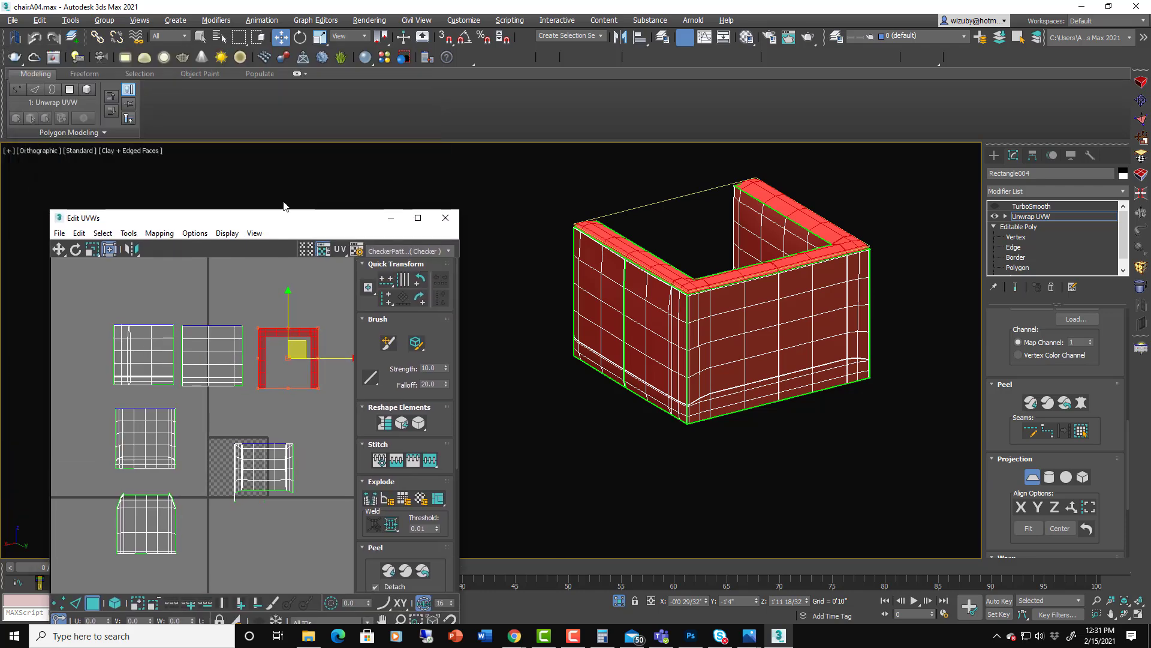
key("F3")
scroll(753, 314, "up", 4)
scroll(722, 324, "down", 4)
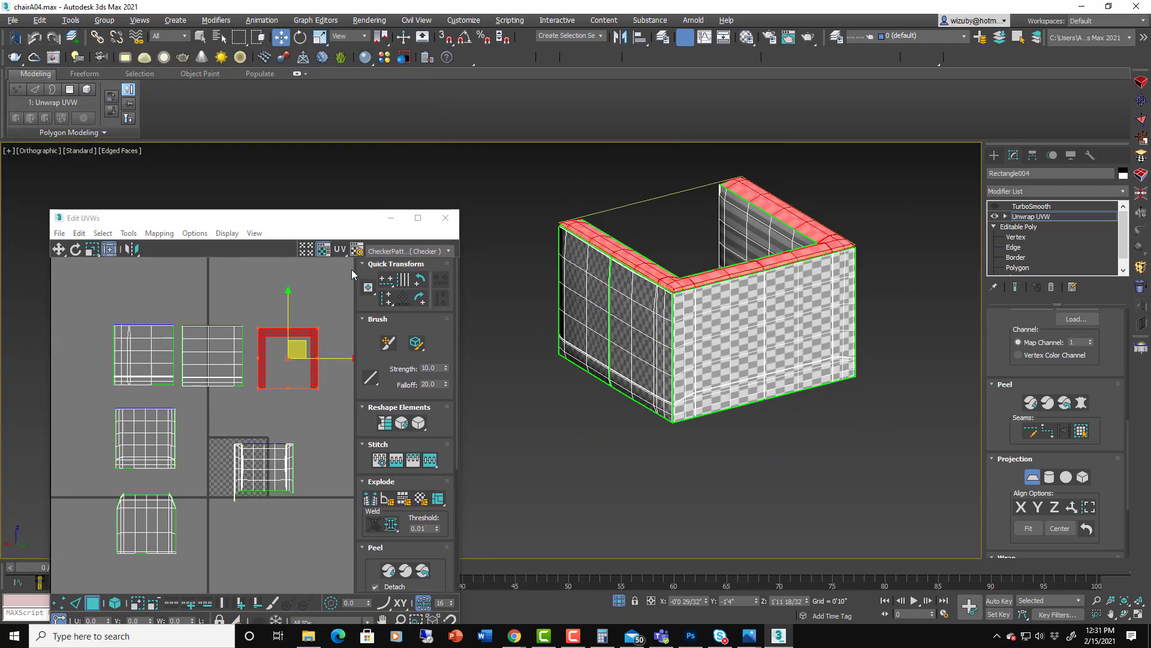
left_click(403, 252)
left_click(395, 269)
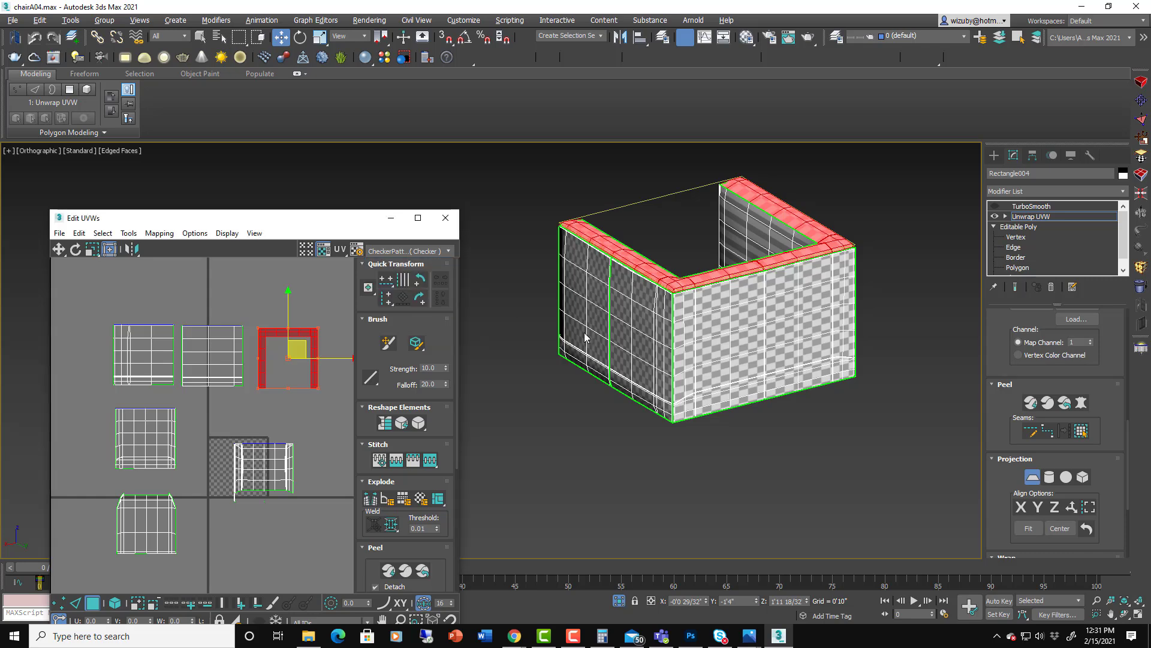
Step: Check the checker pattern on the chair's front and select the inner faces with material ID 4
middle_click_drag(668, 363, 774, 355, "alt")
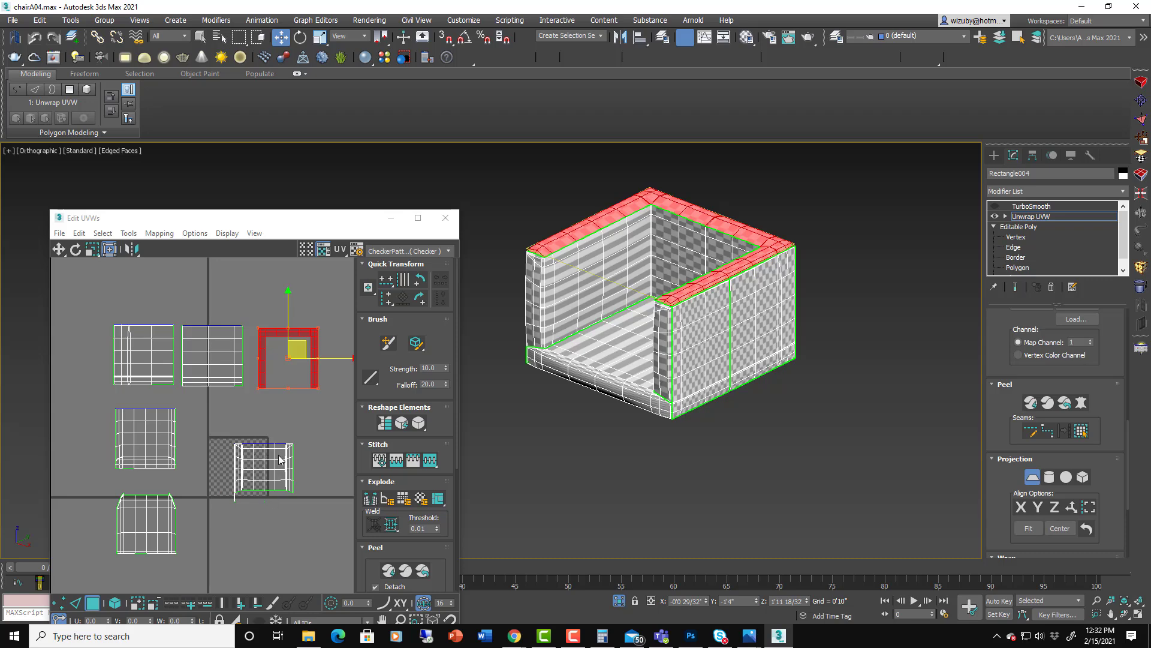
scroll(645, 348, "down", 2)
middle_click_drag(645, 348, 690, 351, "alt")
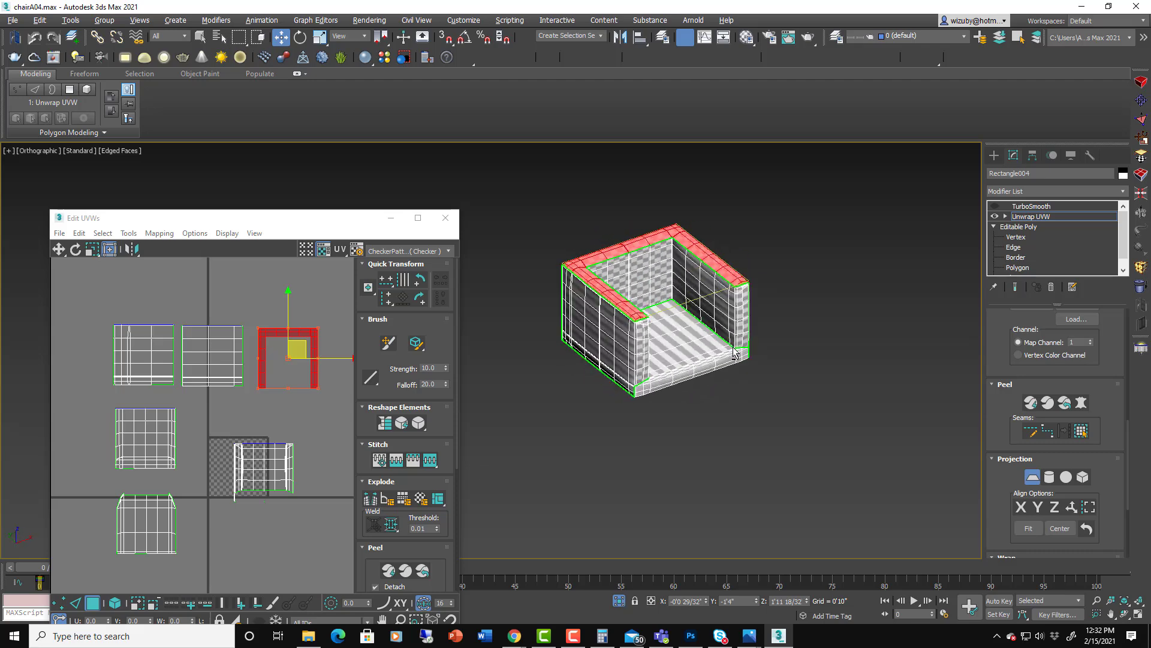
scroll(694, 351, "up", 5)
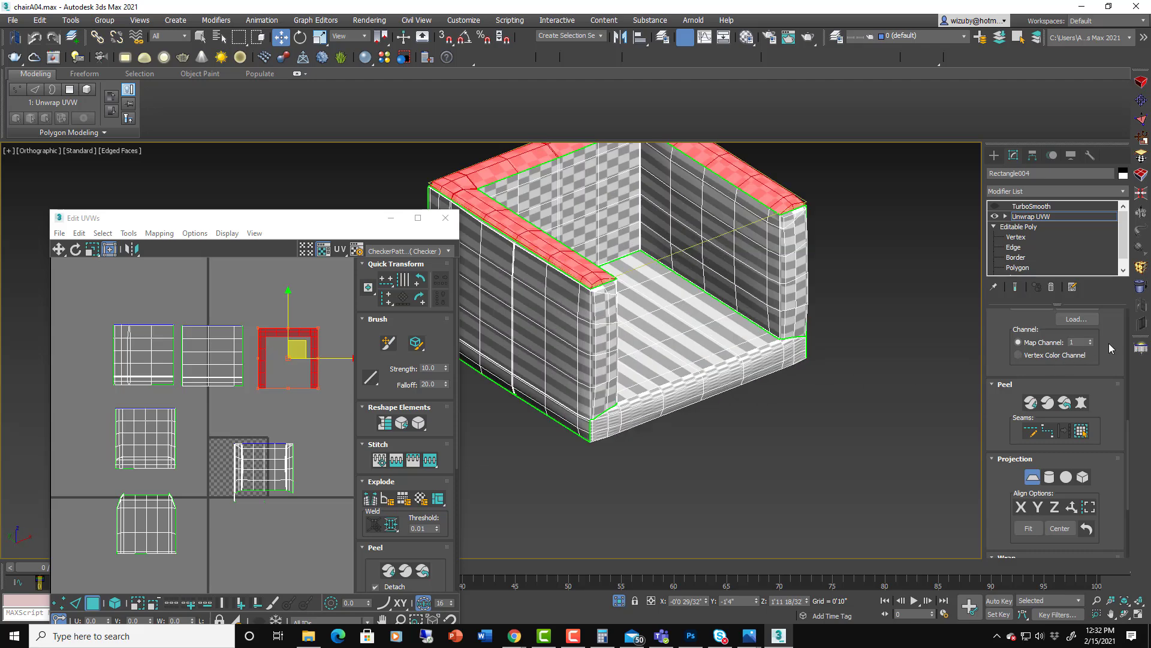
scroll(1046, 447, "up", 5)
left_click(1046, 443)
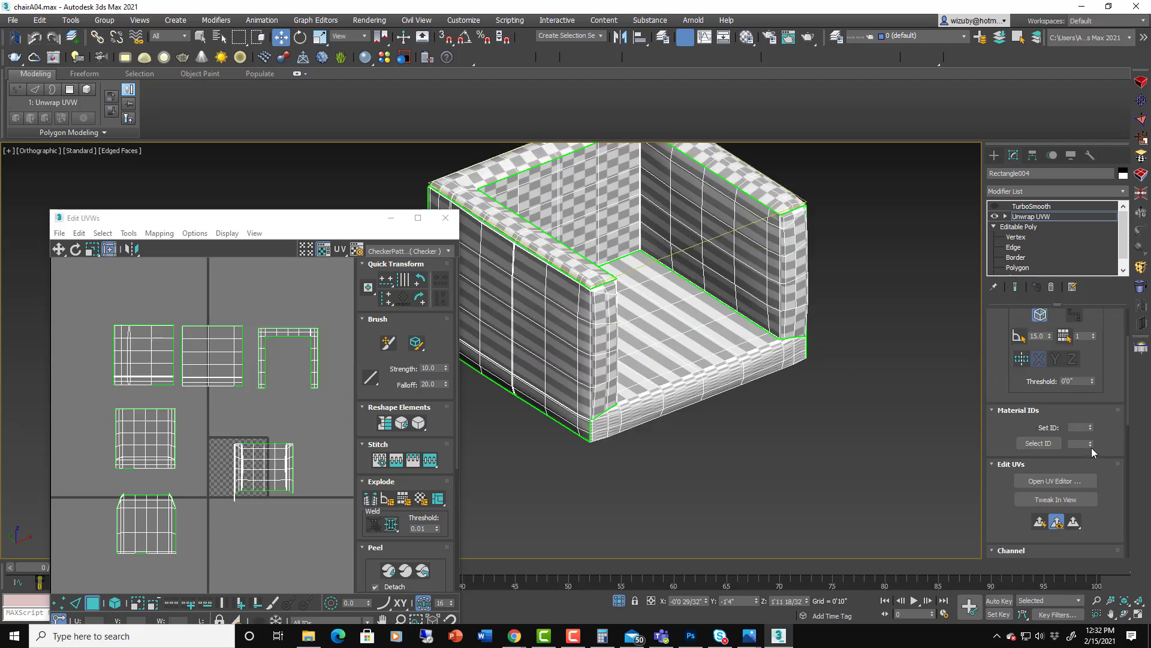
left_click(1092, 446)
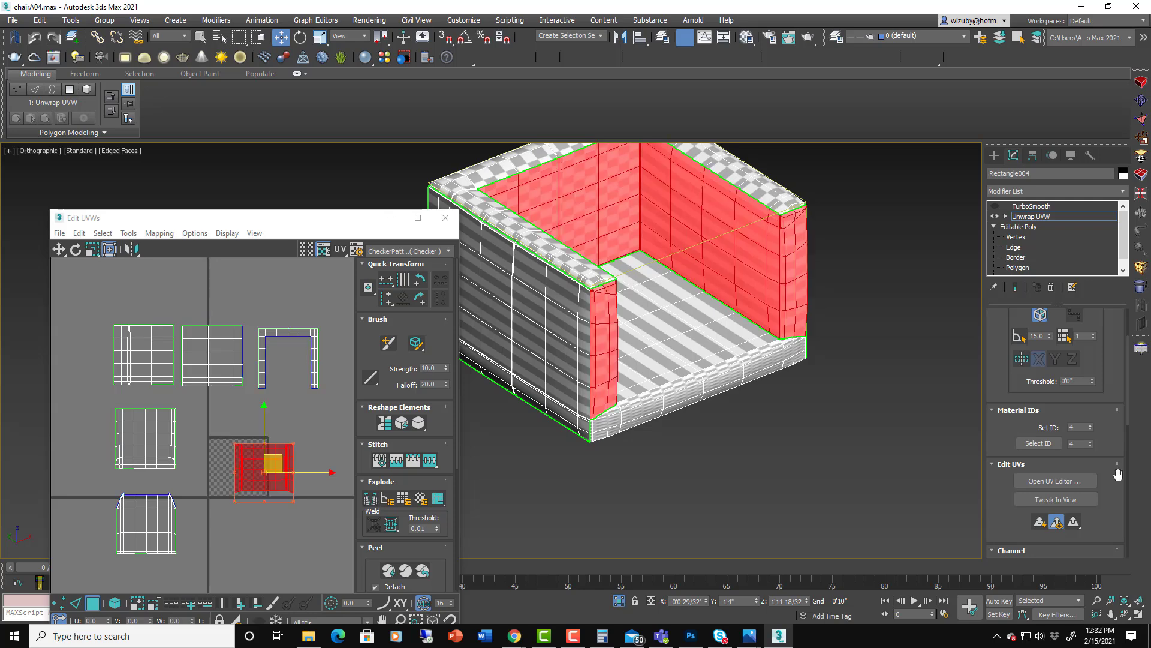
Step: Apply a planar map projection to the material ID 4 inner faces and align it to the Y axis
left_click_drag(1092, 466, 1092, 231)
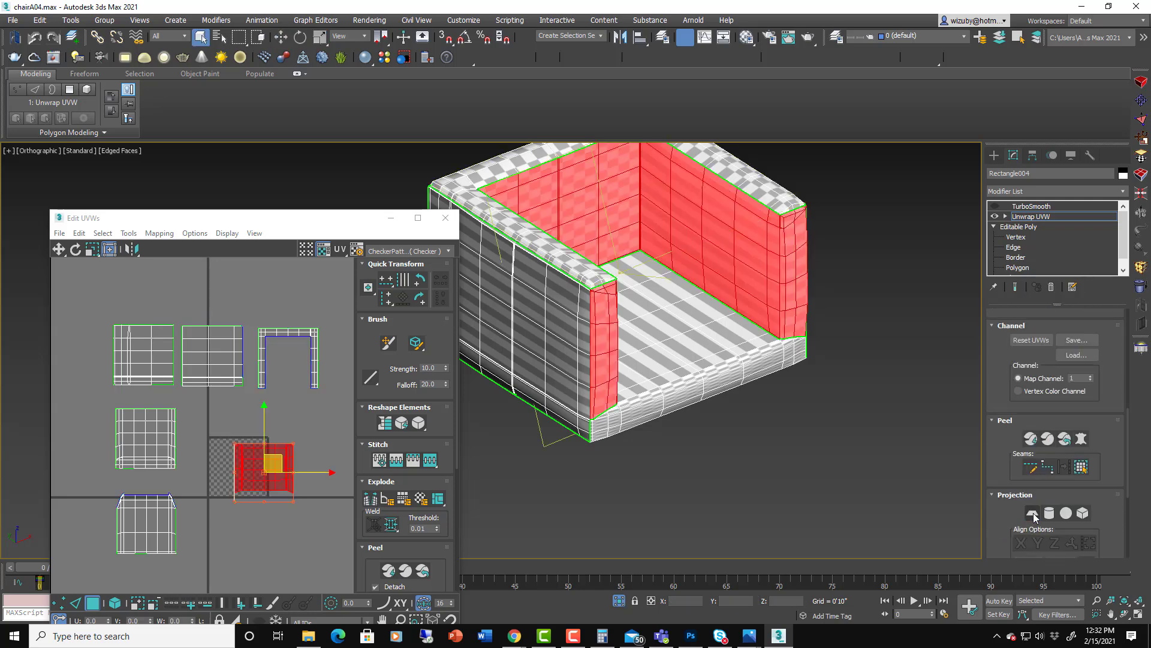
left_click(1032, 514)
left_click(1038, 543)
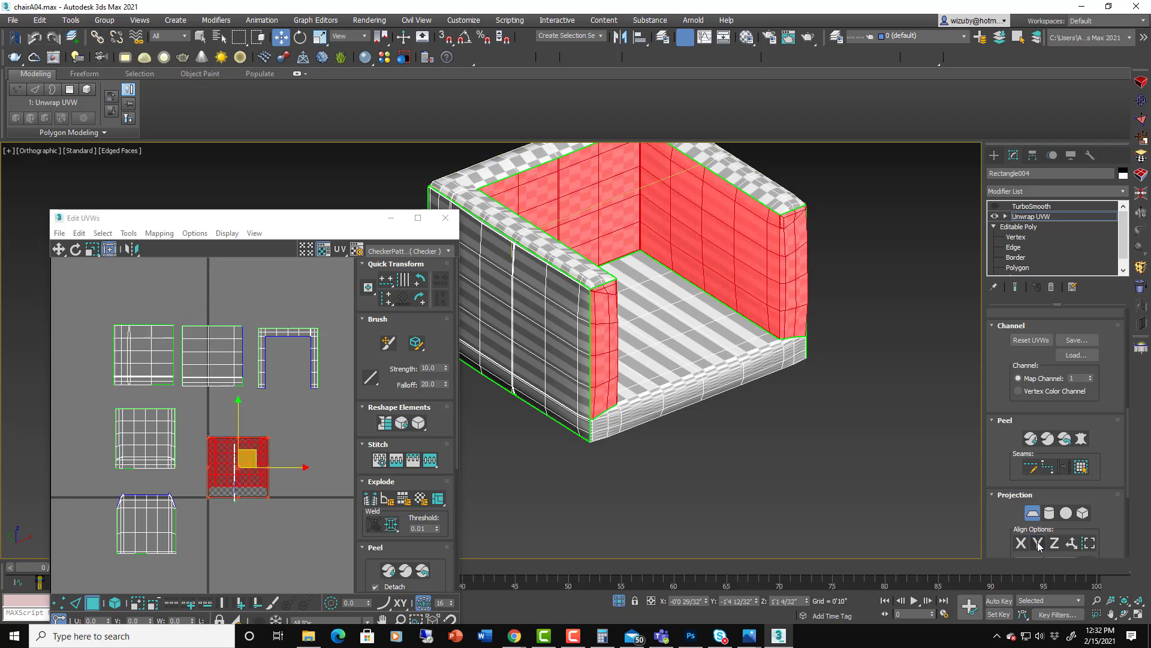
Step: Set the inner faces' planar projection back to the Y axis after trying X and Z, and move their UV shell beside the top rim's shell
left_click(1022, 543)
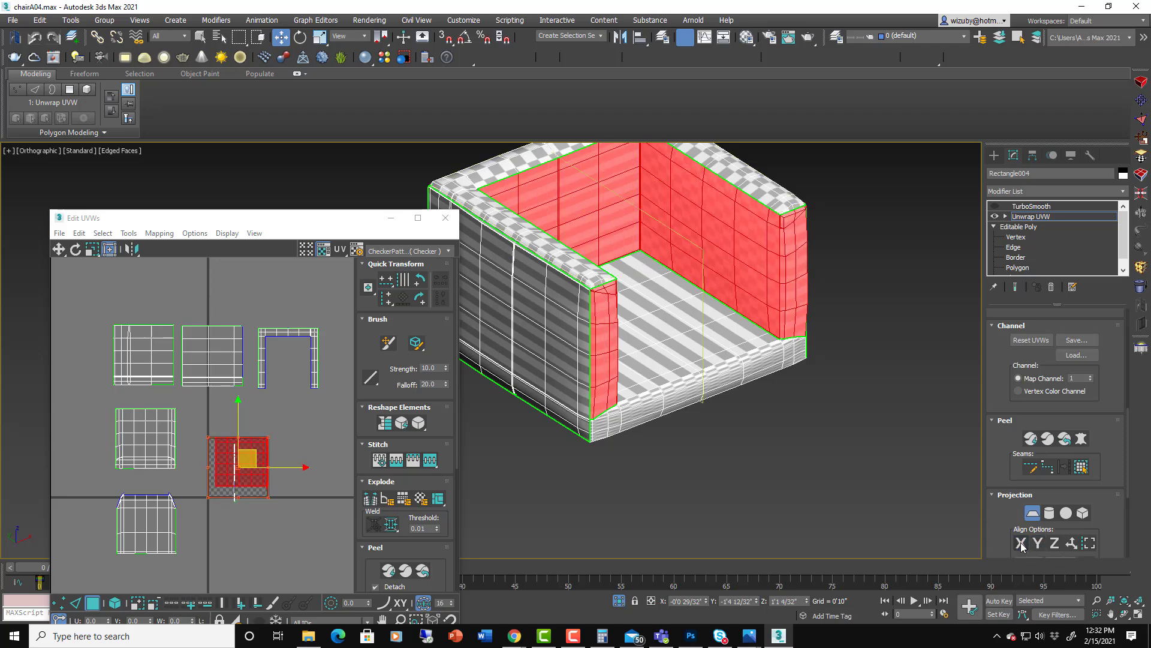
left_click(1055, 543)
left_click(1042, 543)
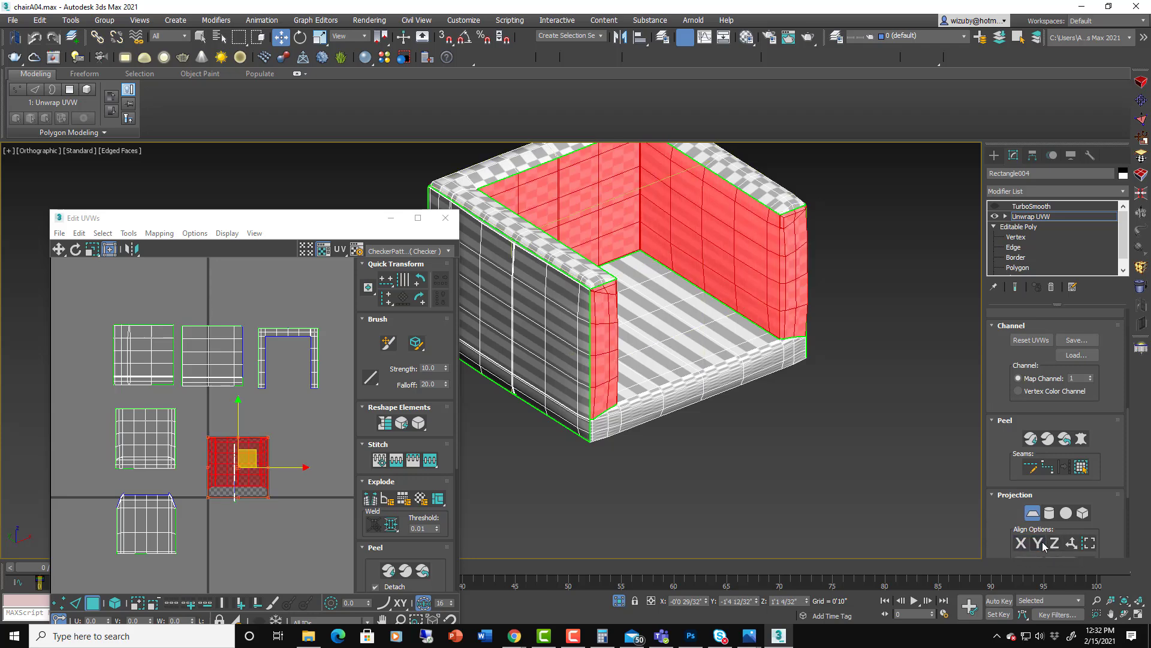
scroll(267, 456, "down", 4)
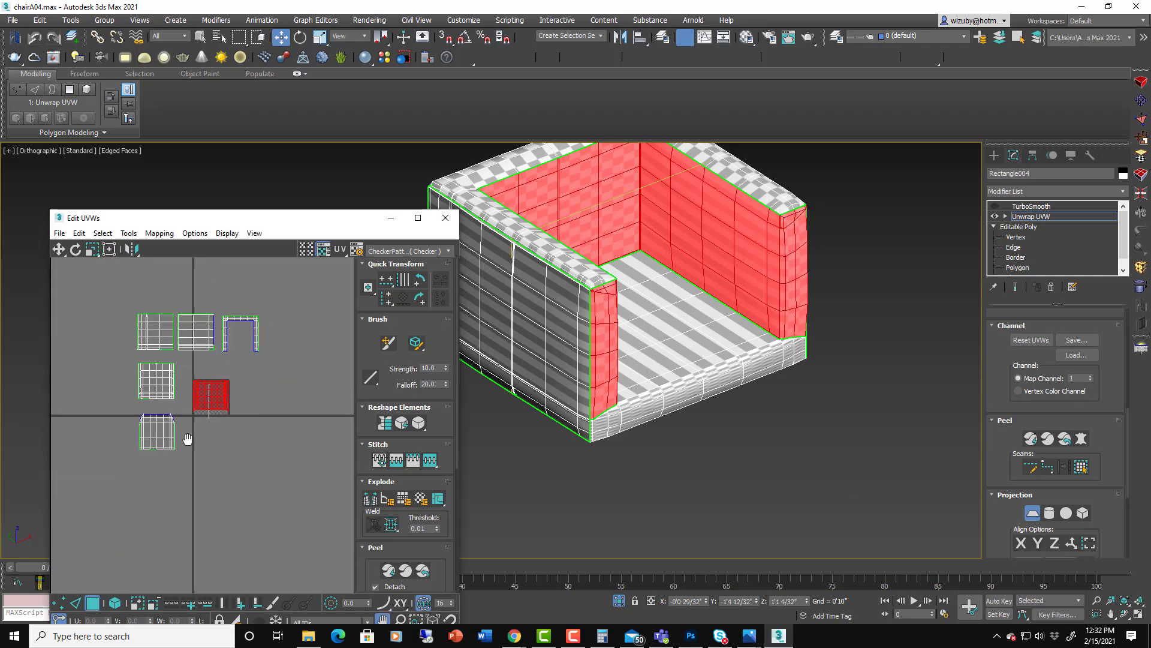
left_click_drag(213, 443, 293, 377)
Step: Select the front side panel with material ID 3, planar-map it, and move its UV shell below the inner faces' shell
middle_click_drag(725, 367, 762, 366, "alt")
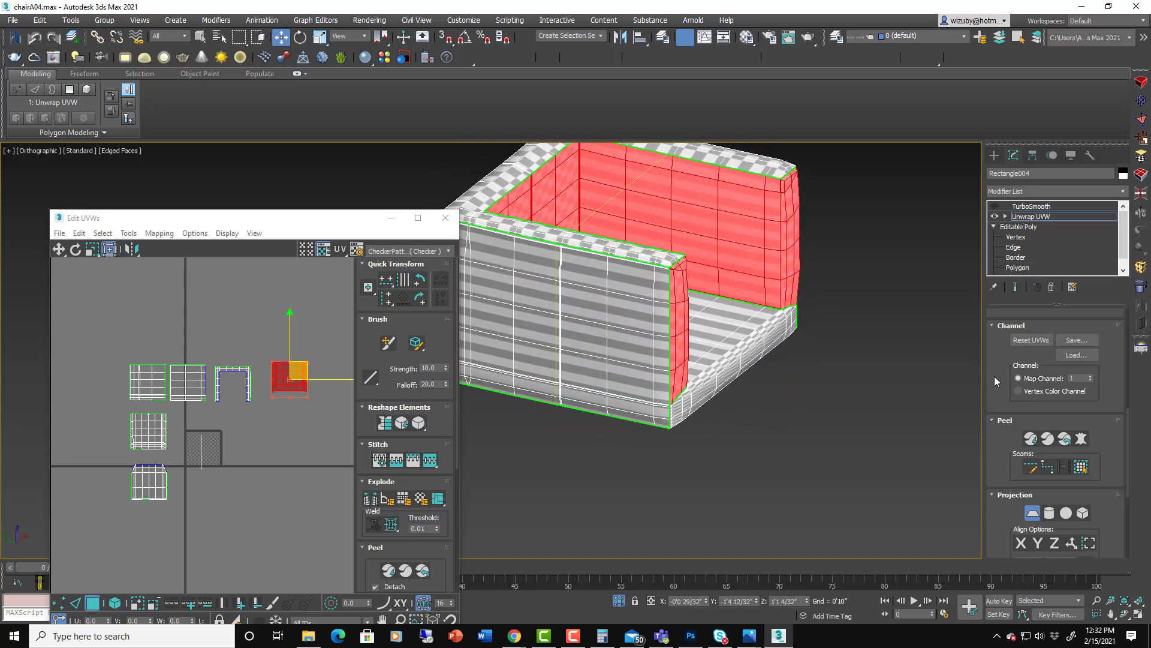
scroll(1062, 417, "up", 4)
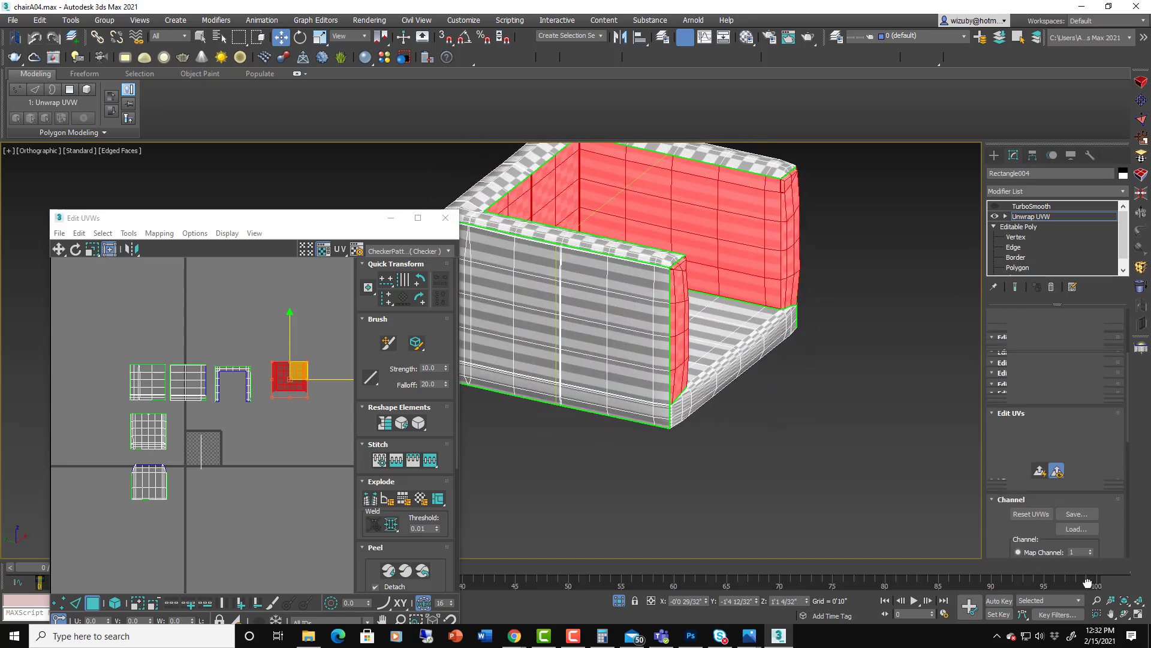
left_click(1091, 393)
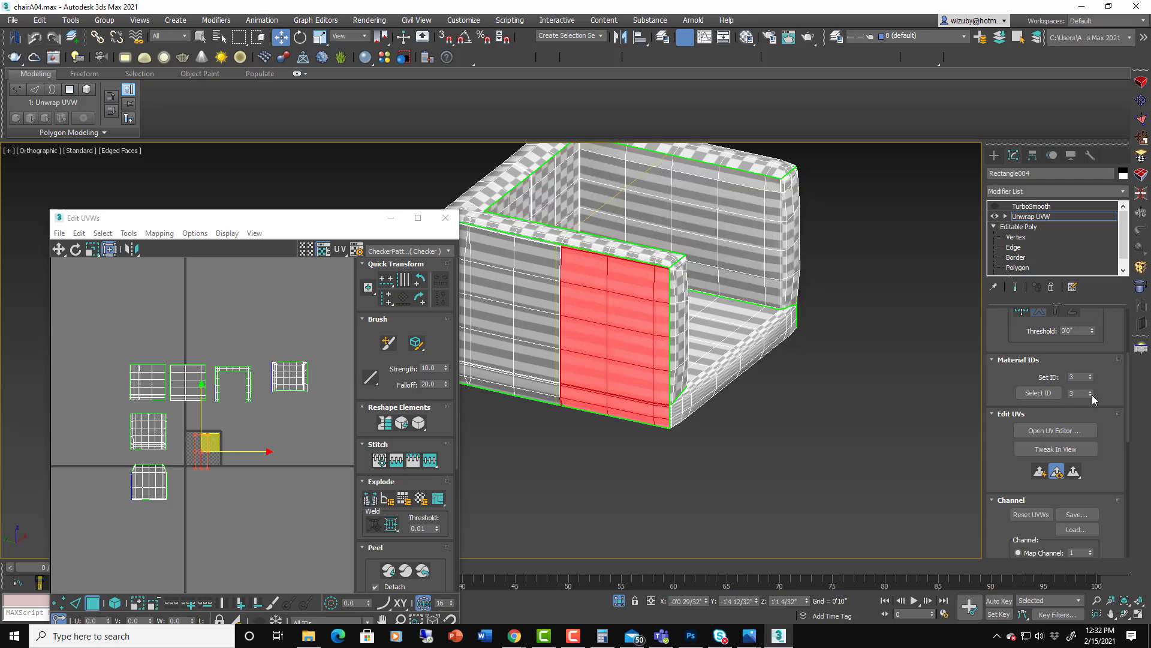
scroll(1033, 508, "down", 4)
left_click(1032, 508)
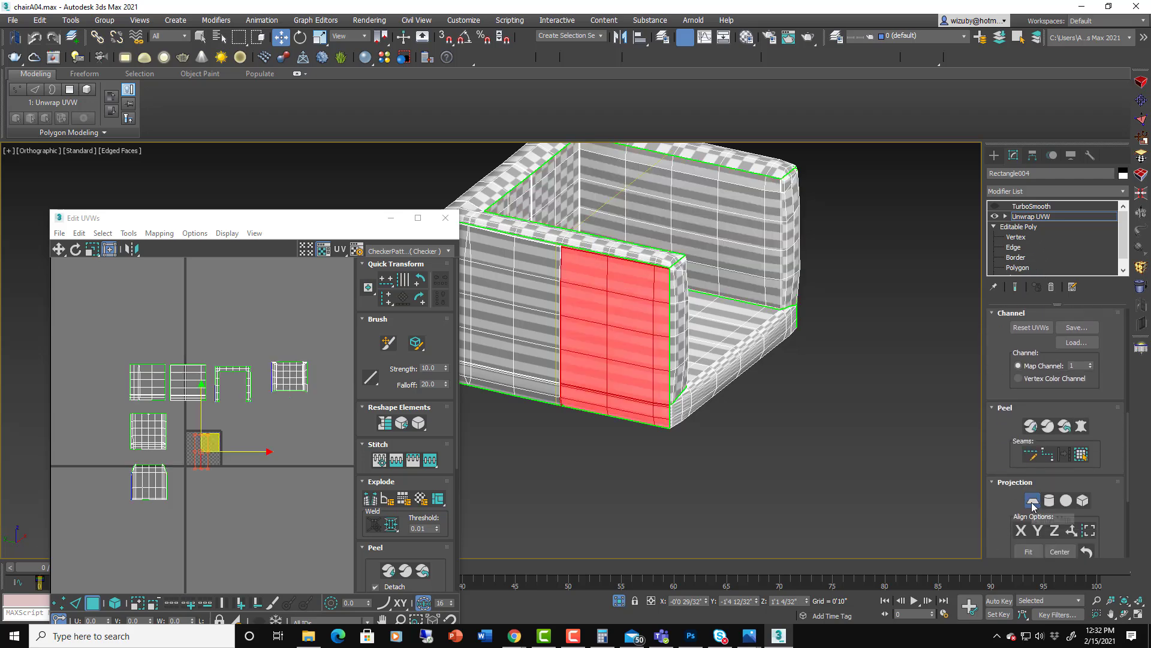
left_click_drag(278, 430, 282, 433)
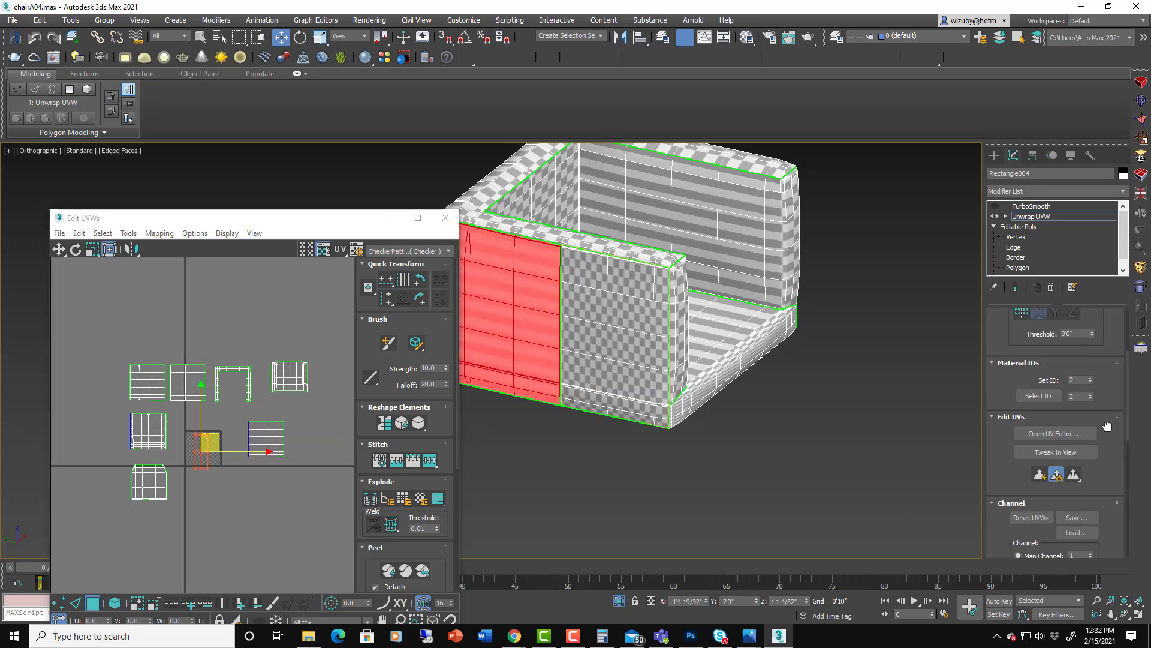
Step: Select the rear side panel with material ID 2, planar-map it, and move its UV shell below the ID 3 shell
left_click_drag(1108, 428, 1051, 238)
left_click(1032, 497)
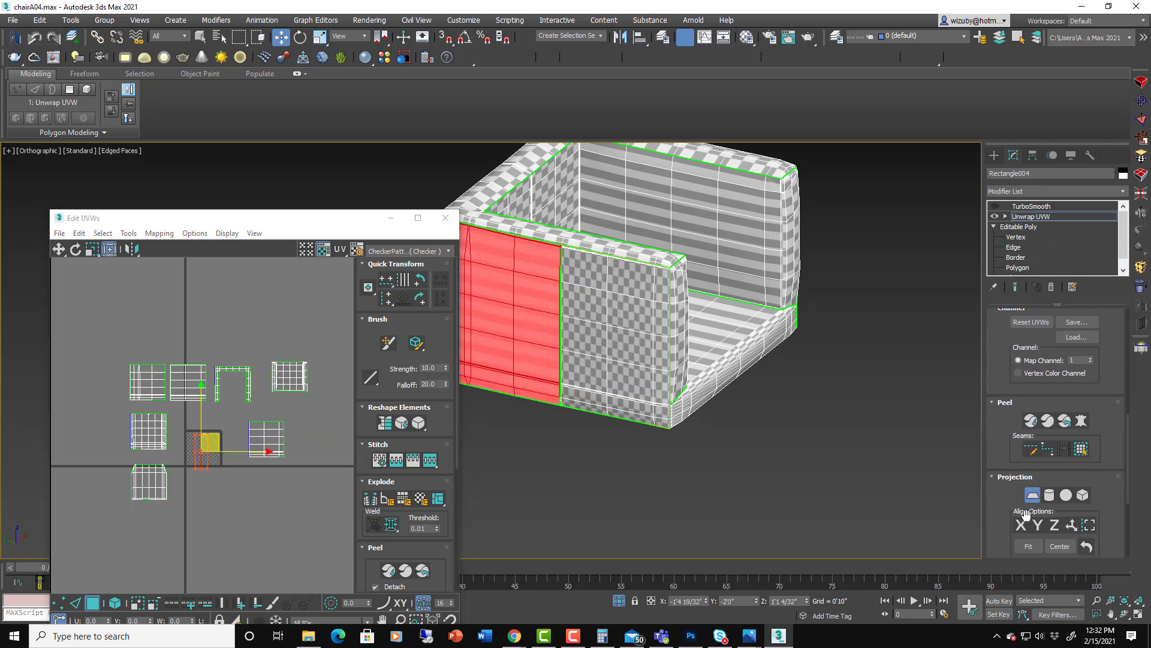
left_click_drag(215, 450, 273, 491)
Step: Examine the checker pattern on the chair's inside and seat, and inspect the seat shell's front edge and angled corners in the UV layout
scroll(605, 331, "down", 2)
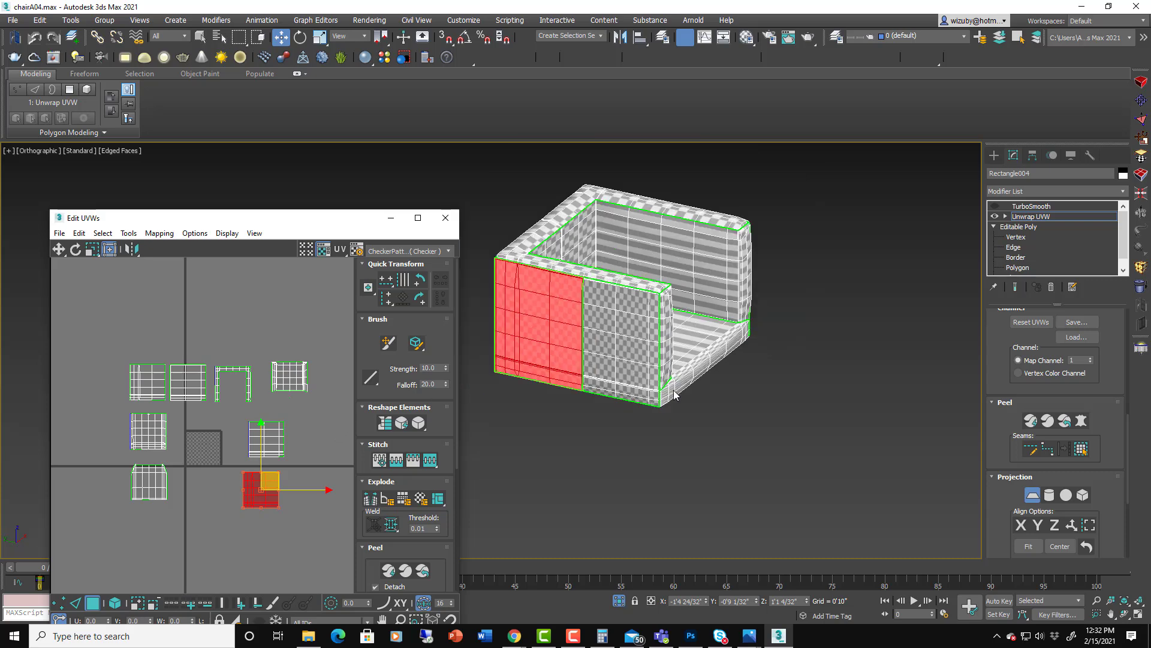
middle_click_drag(605, 331, 653, 387, "alt")
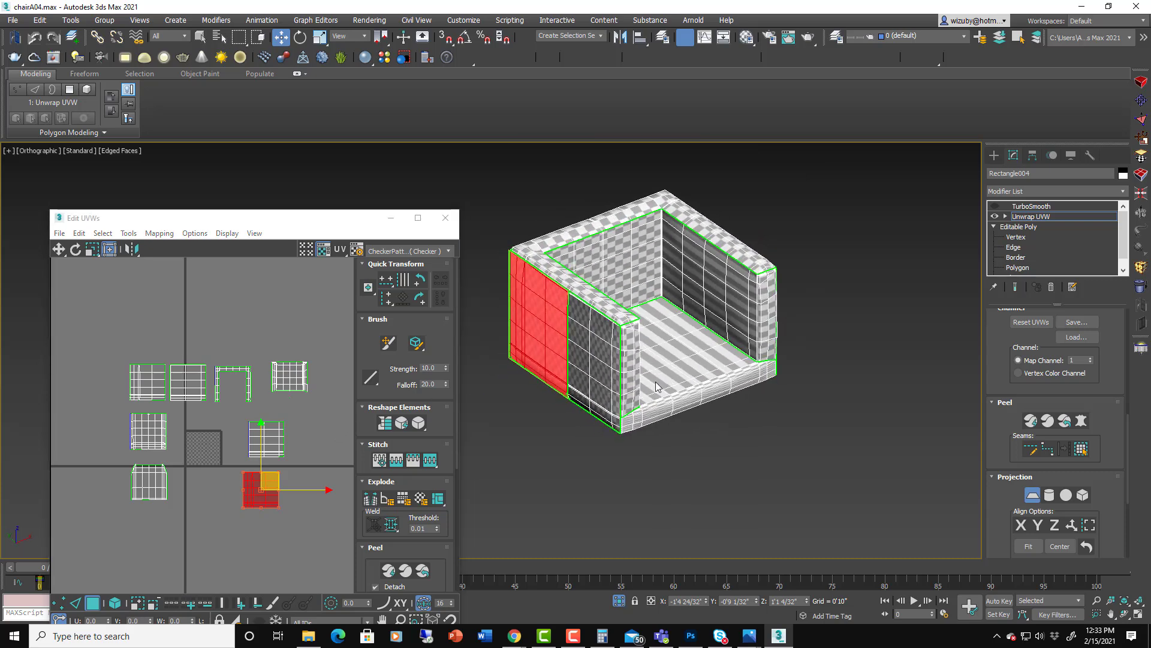
scroll(656, 386, "up", 2)
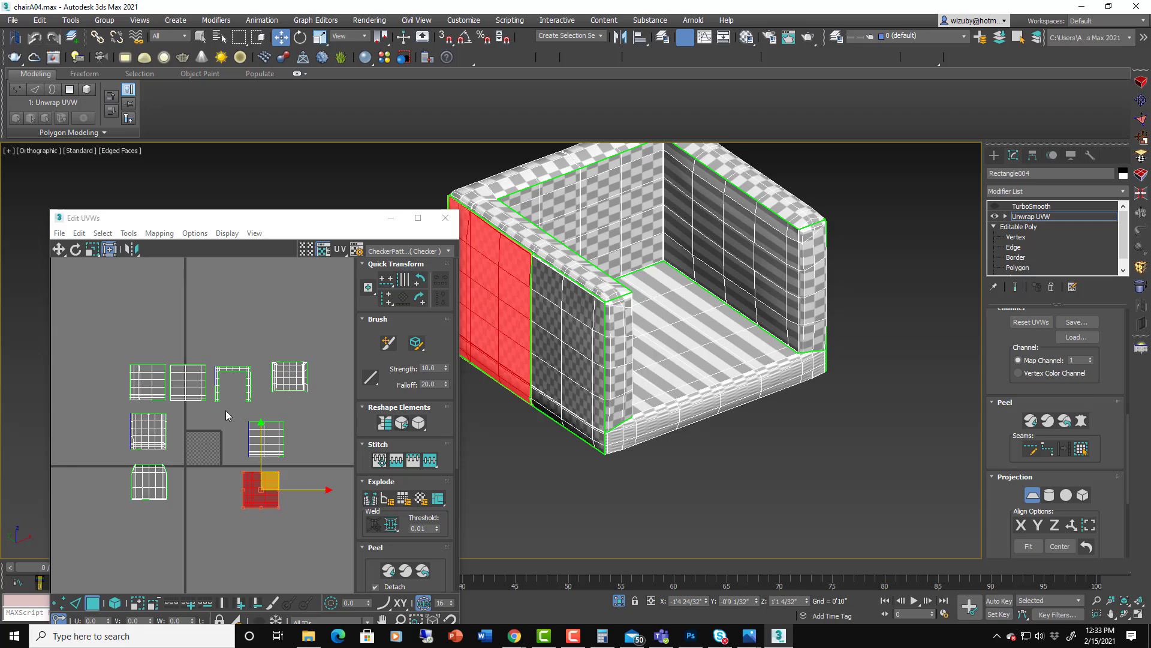
left_click(154, 466)
scroll(155, 467, "up", 6)
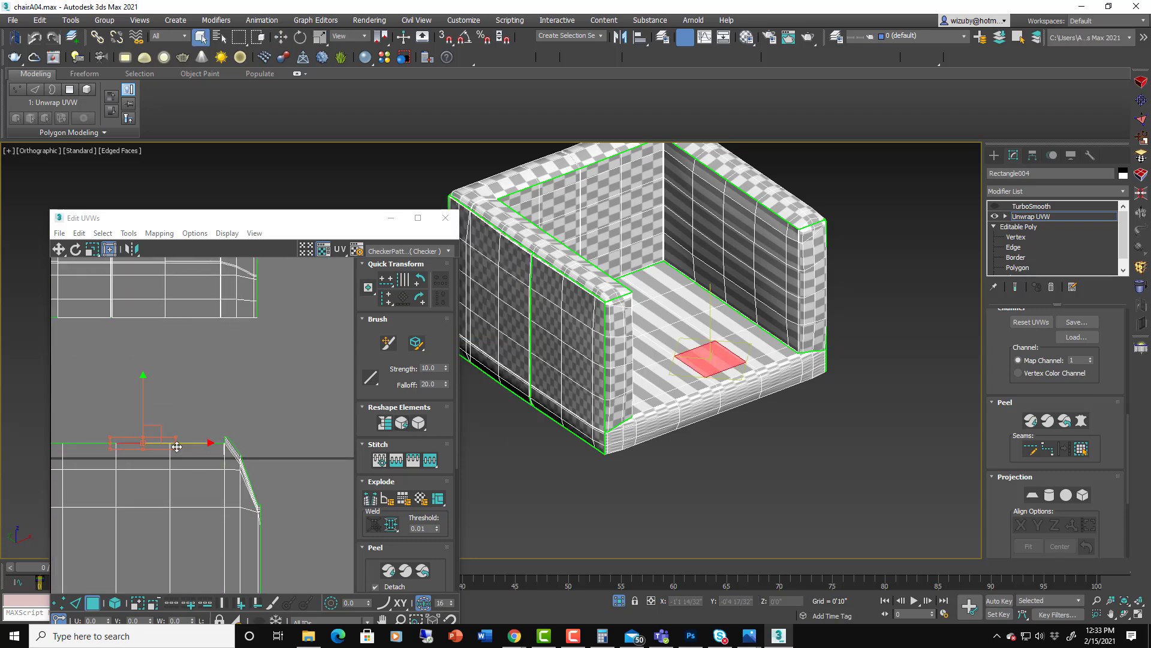
middle_click_drag(211, 447, 300, 434)
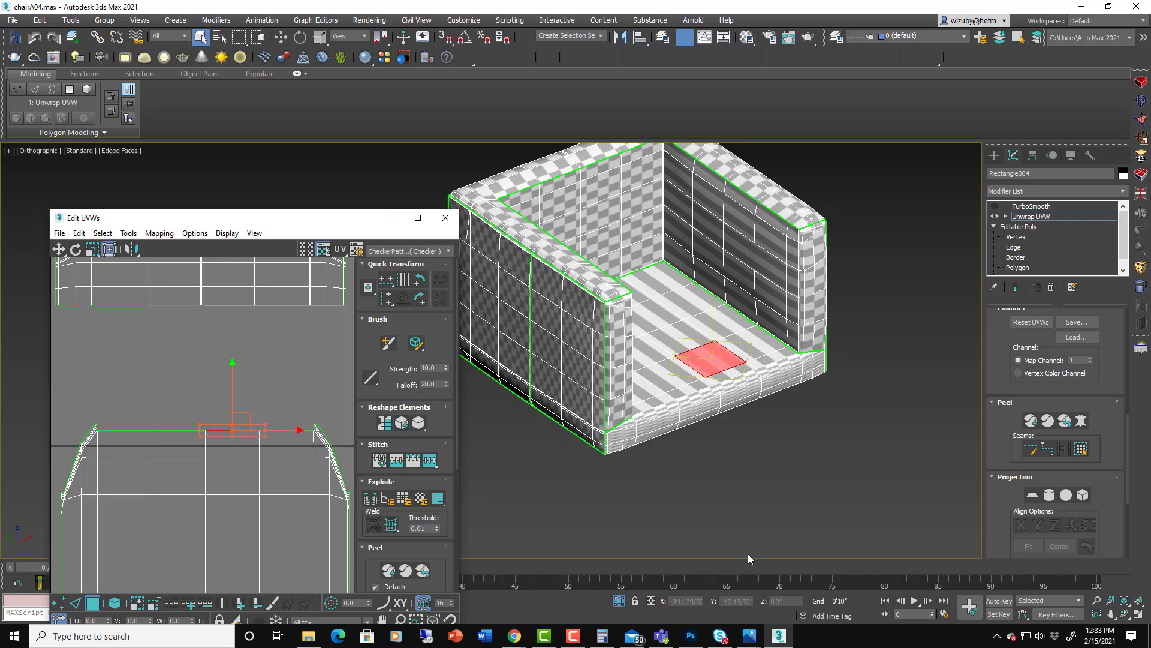
scroll(234, 414, "down", 6)
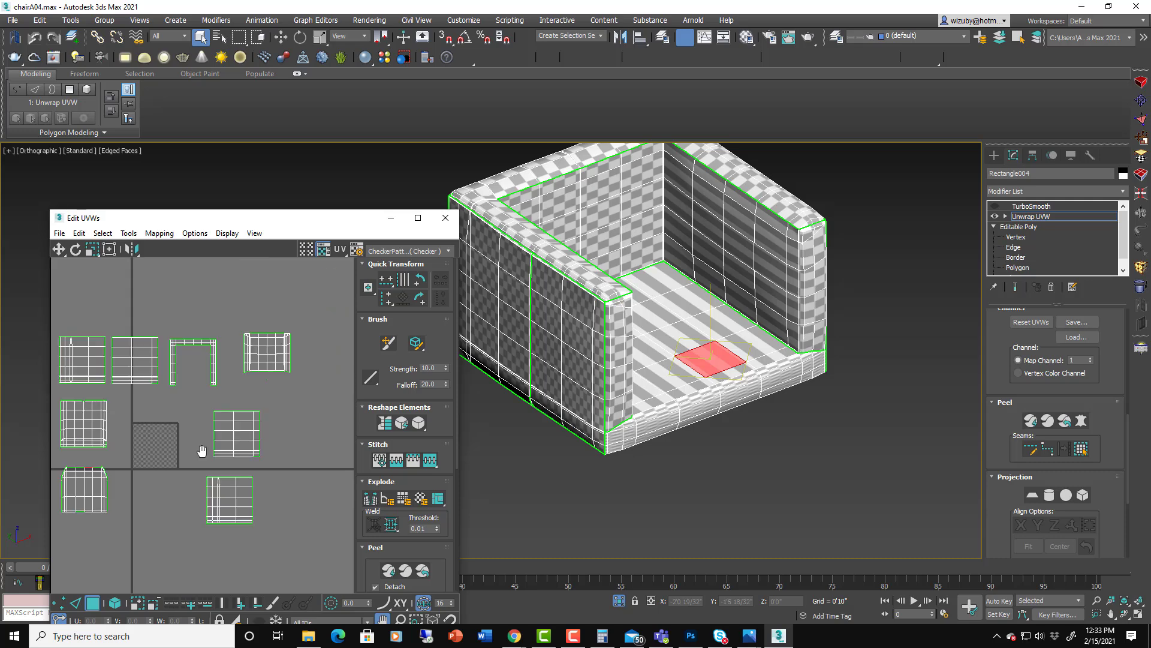
middle_click_drag(158, 467, 210, 457)
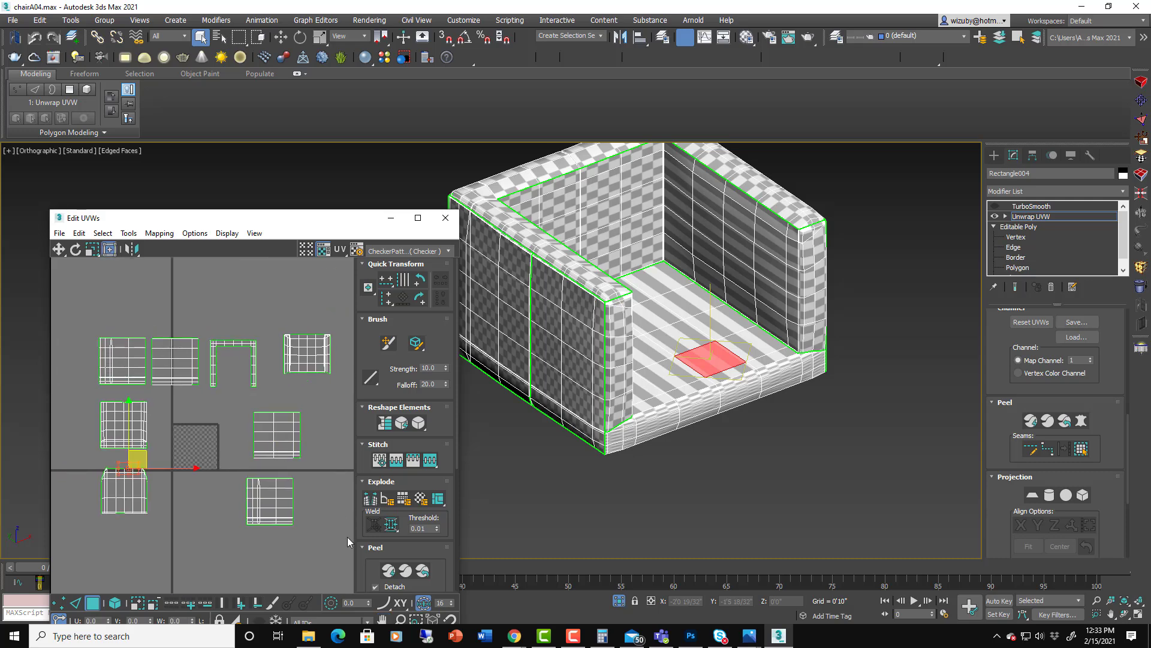
Step: Select all UV shells and pack them into the UV tile with Rescale on, and check the checker pattern on the chair's back
left_click_drag(337, 523, 70, 311)
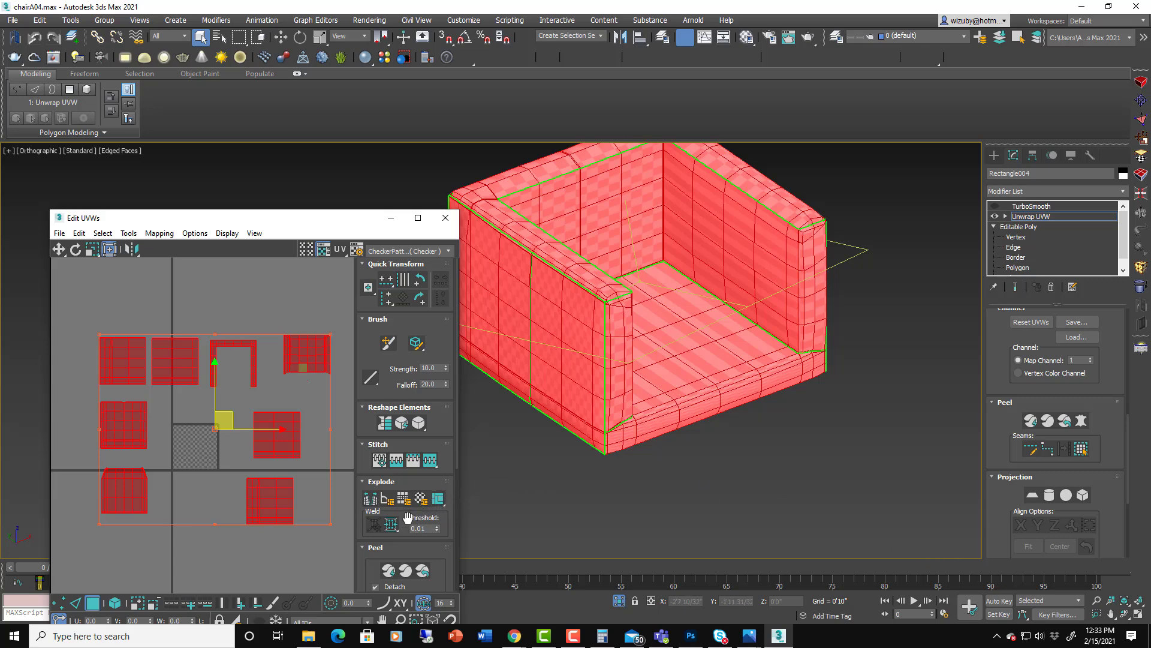
scroll(407, 517, "down", 4)
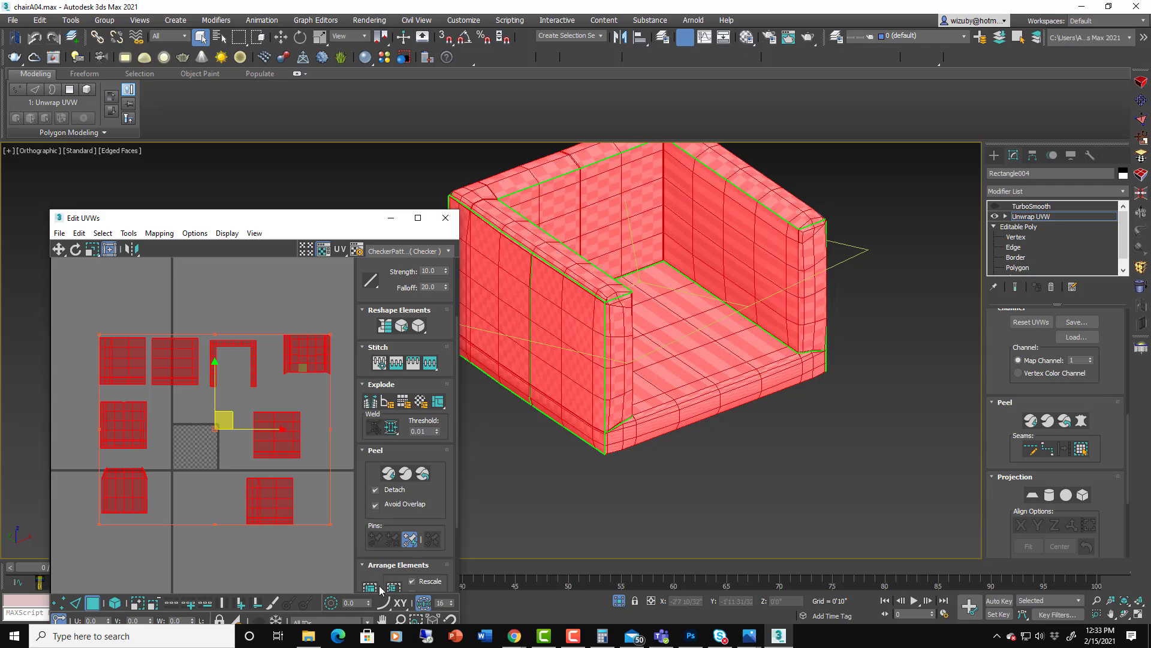
left_click(370, 587)
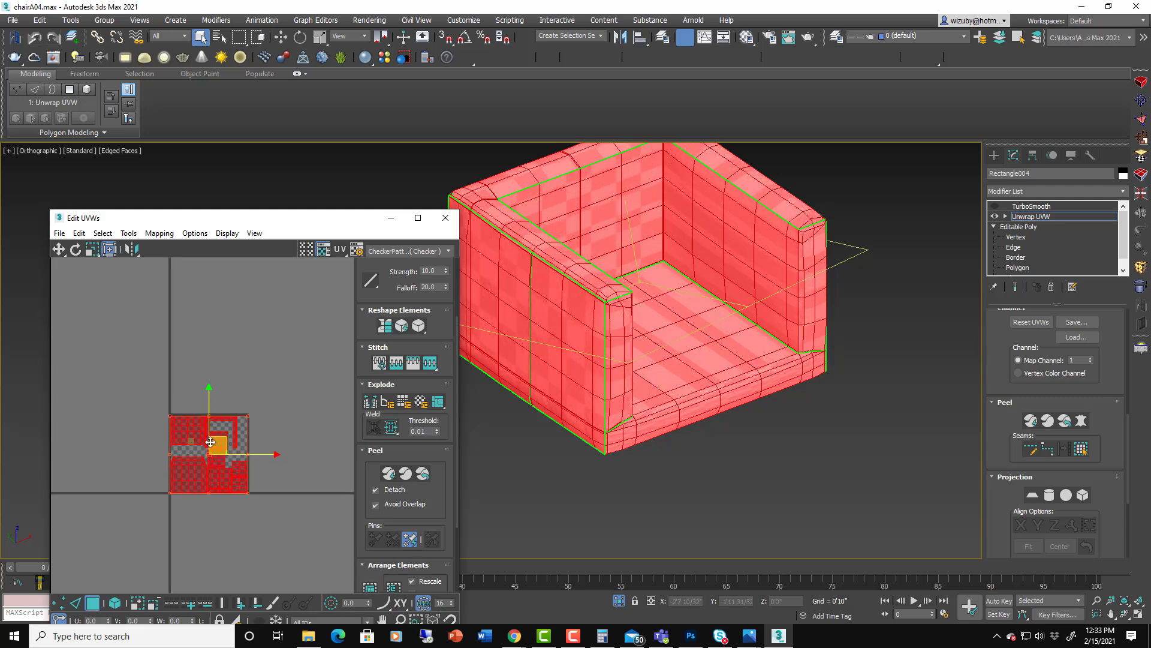
middle_click_drag(830, 402, 588, 396, "alt")
scroll(223, 488, "up", 3)
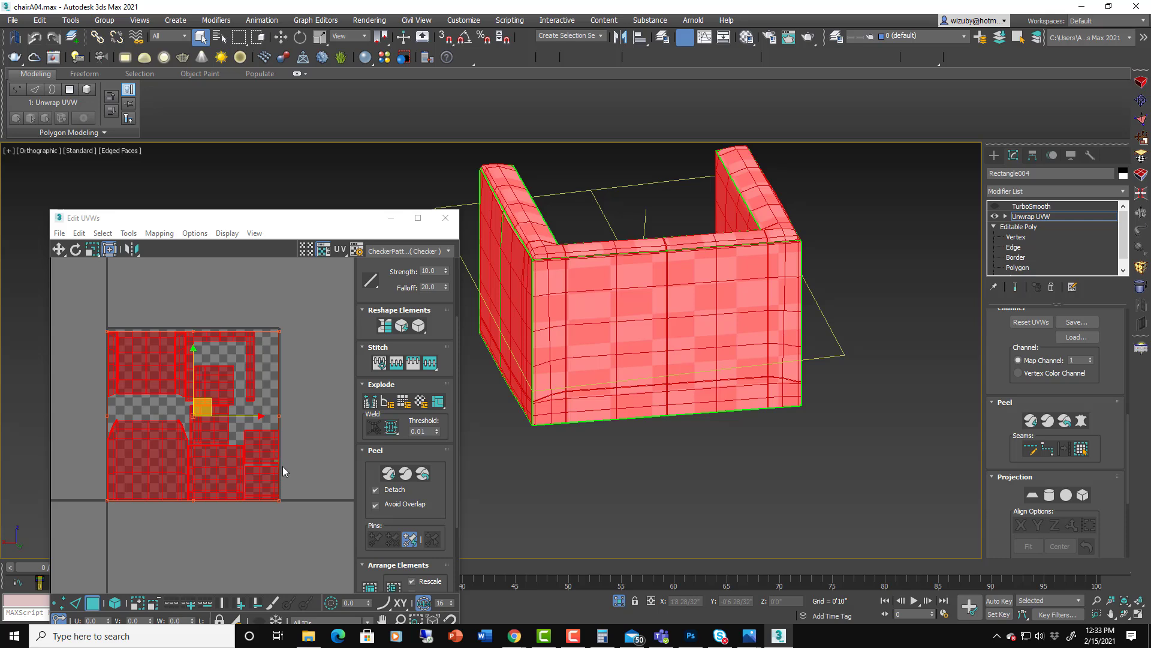
Step: Apply Quick Peel to all selected UV shells with Detach and Avoid Overlap on
scroll(282, 466, "down", 3)
middle_click_drag(284, 467, 253, 450)
key("q")
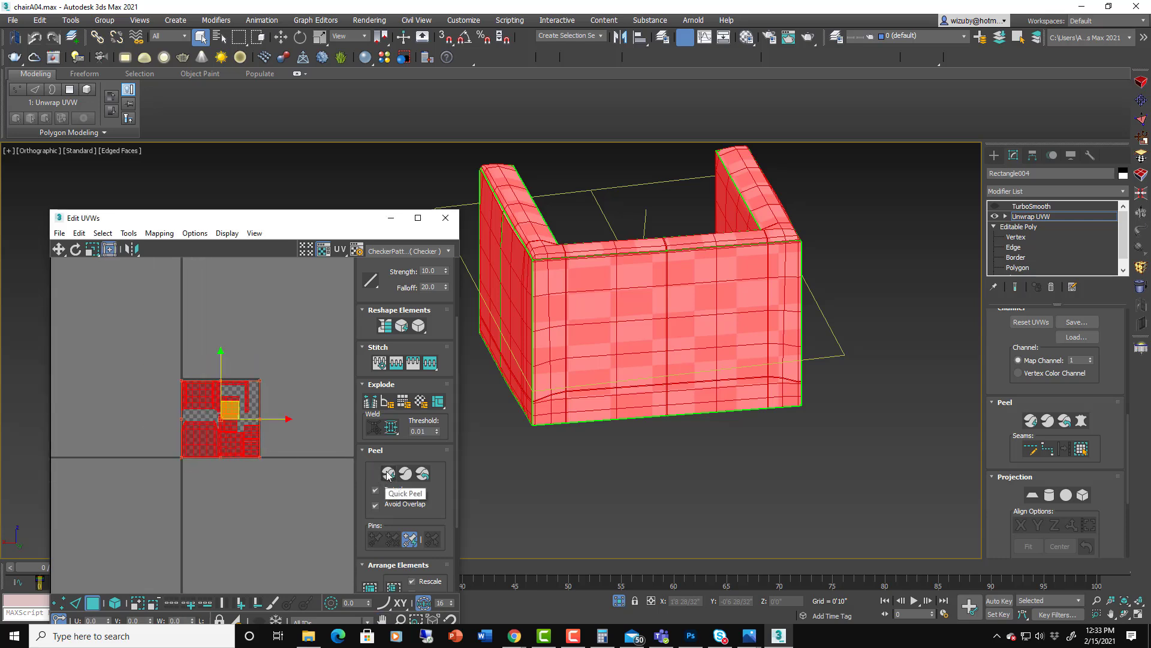
left_click(388, 474)
scroll(225, 440, "up", 5)
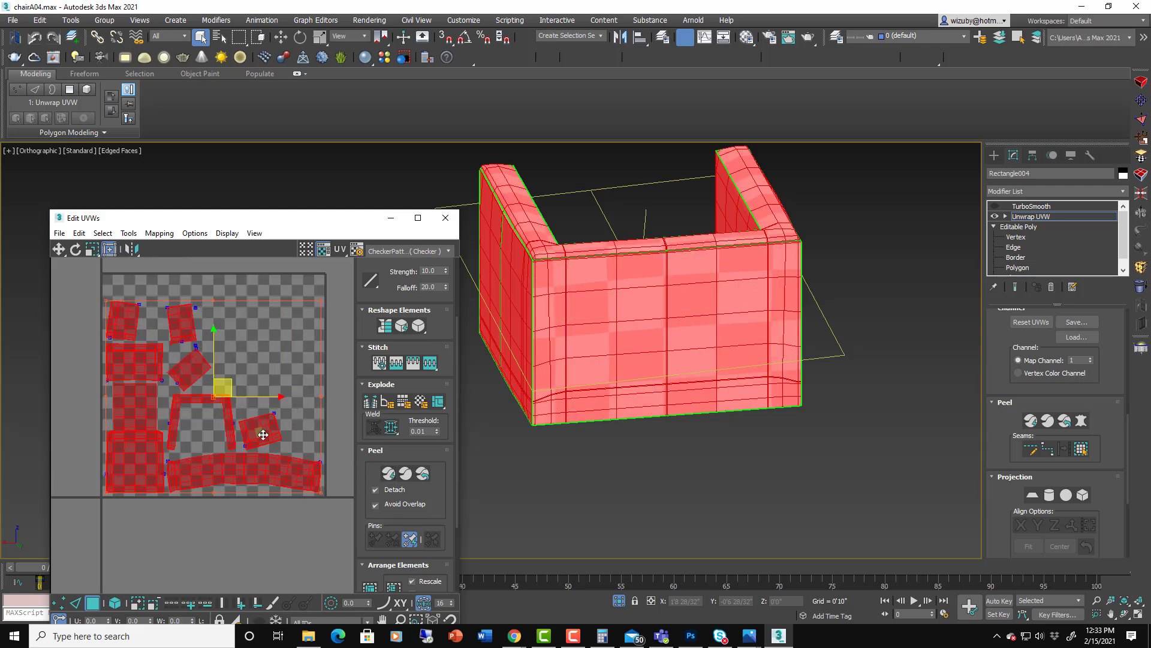
Step: Deselect the peeled shells, pick a face on the long curved shell, and locate it on the chair's inner side
left_click(334, 455)
left_click(270, 473)
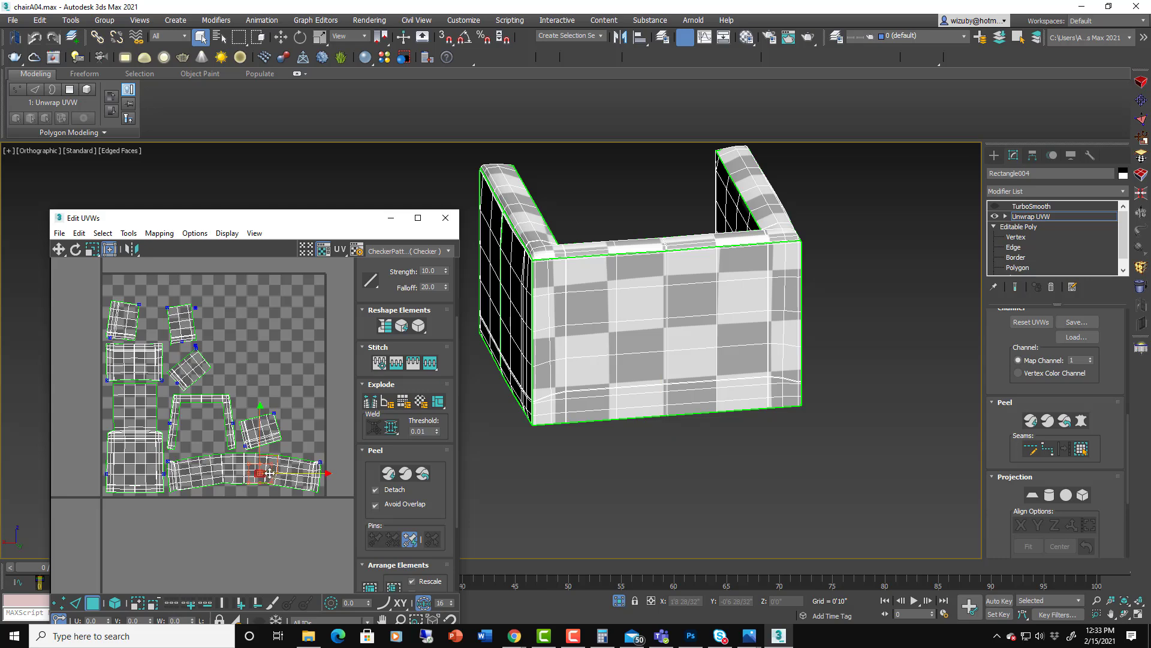
scroll(251, 478, "up", 1)
middle_click_drag(546, 401, 813, 413, "alt")
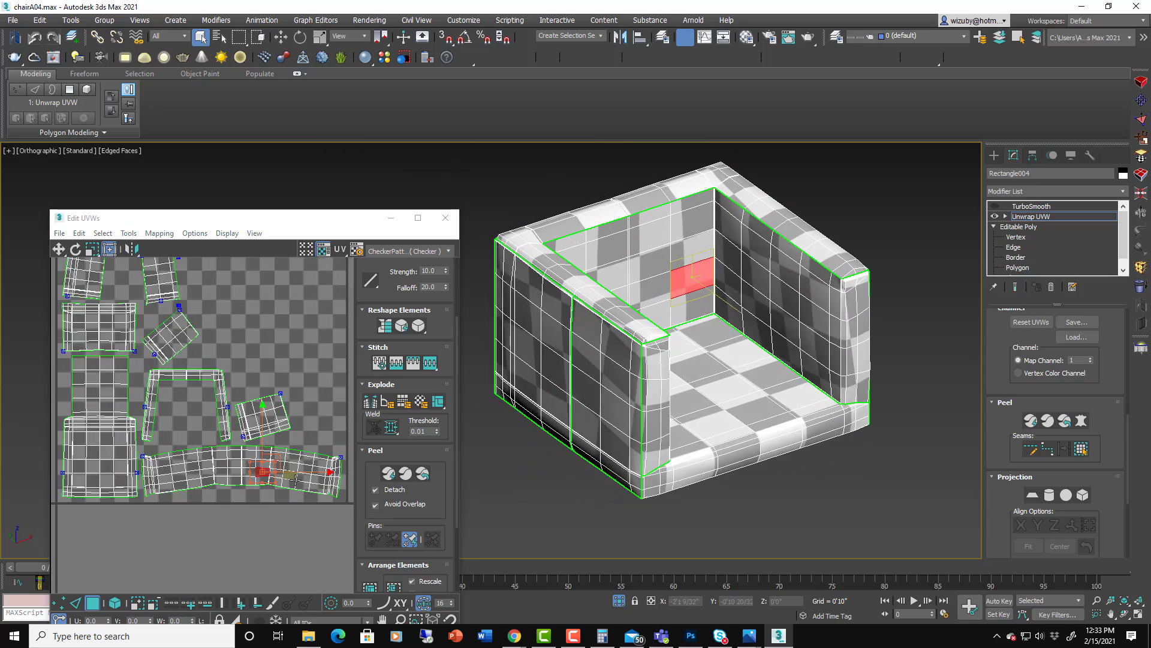
scroll(170, 463, "up", 1)
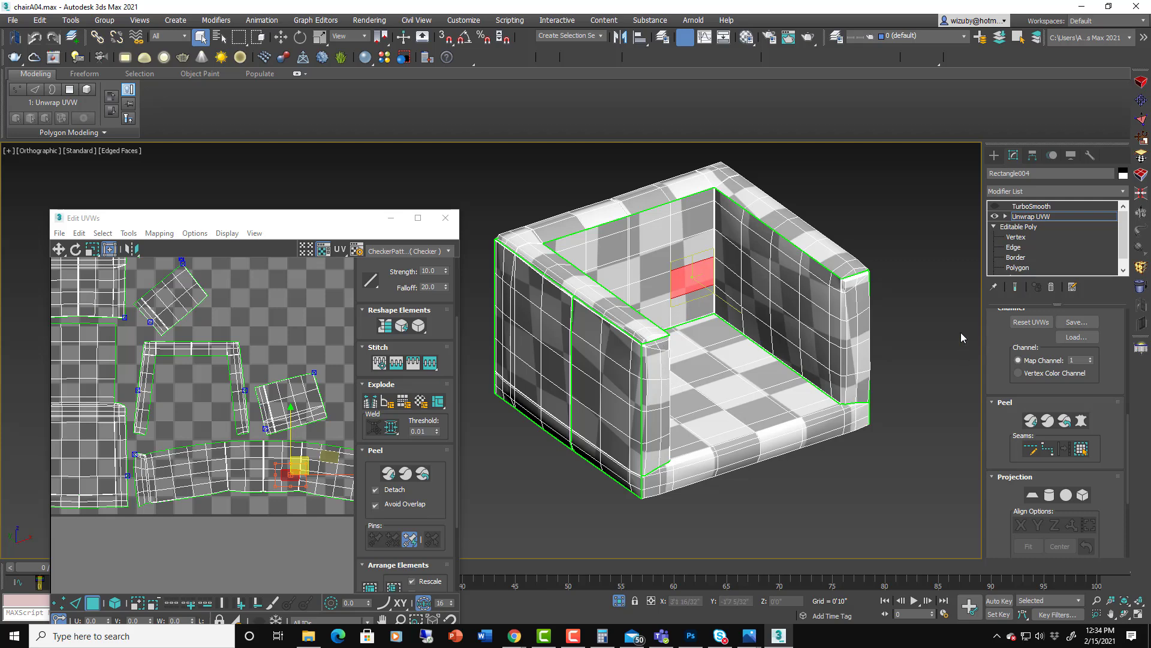
scroll(304, 454, "down", 3)
middle_click_drag(313, 463, 284, 465)
Step: Pick more faces along the long curved shell to match them with the inner faces, and examine the checker pattern on the outer side
left_click(109, 248)
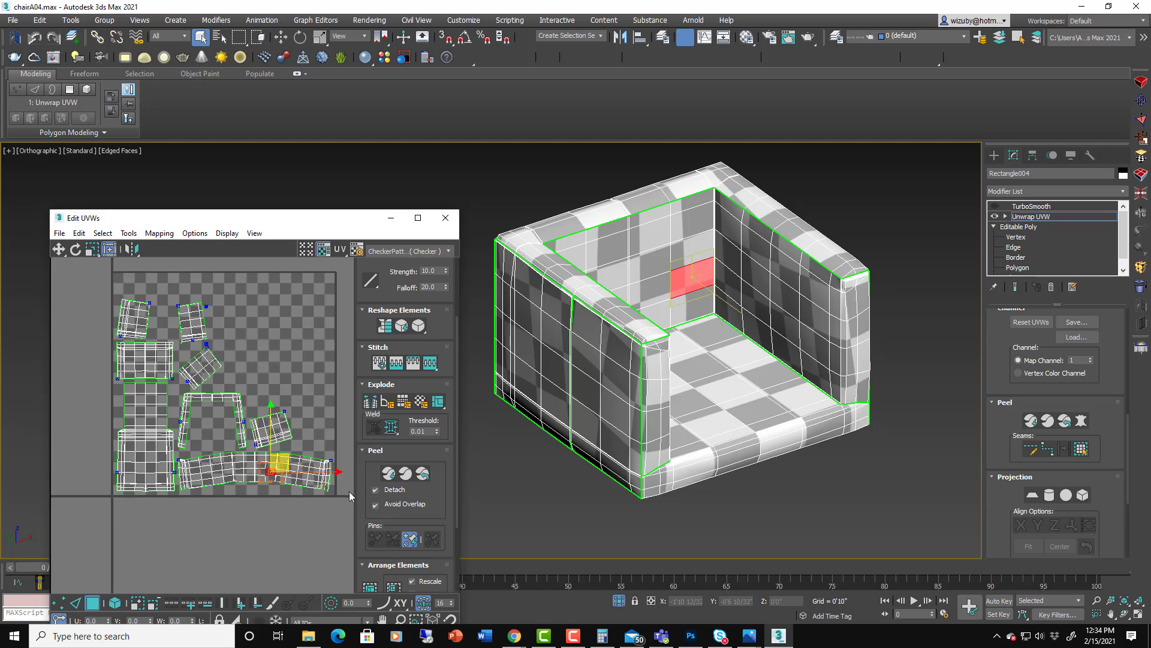
left_click(292, 475)
left_click(268, 464)
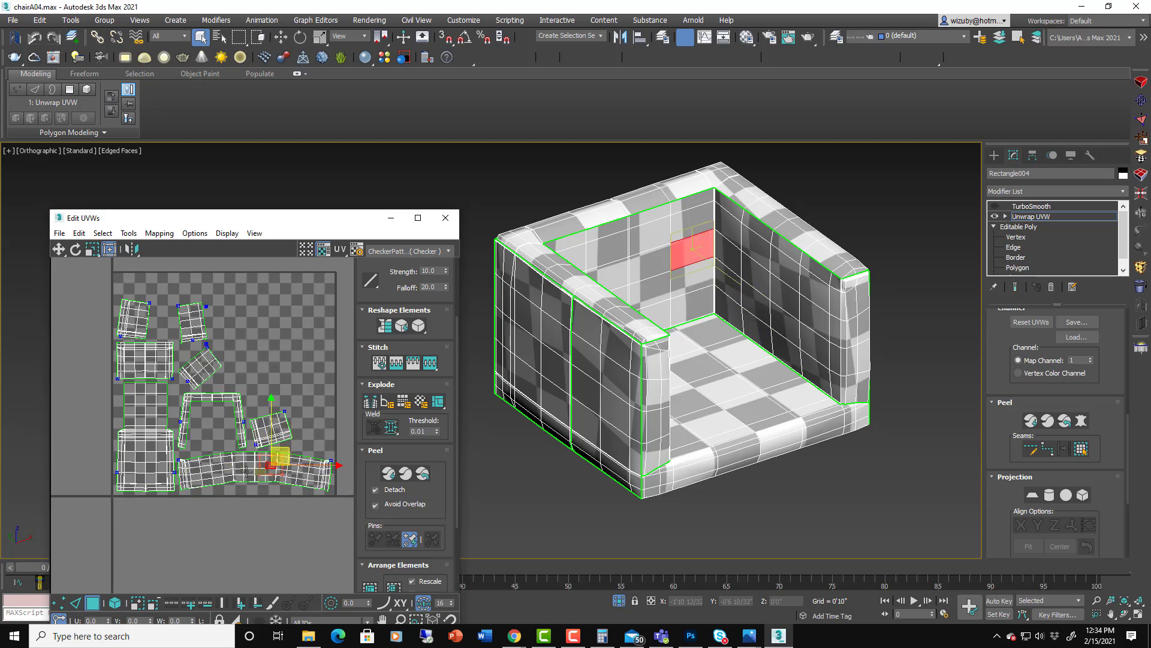
left_click(232, 472)
left_click(207, 472)
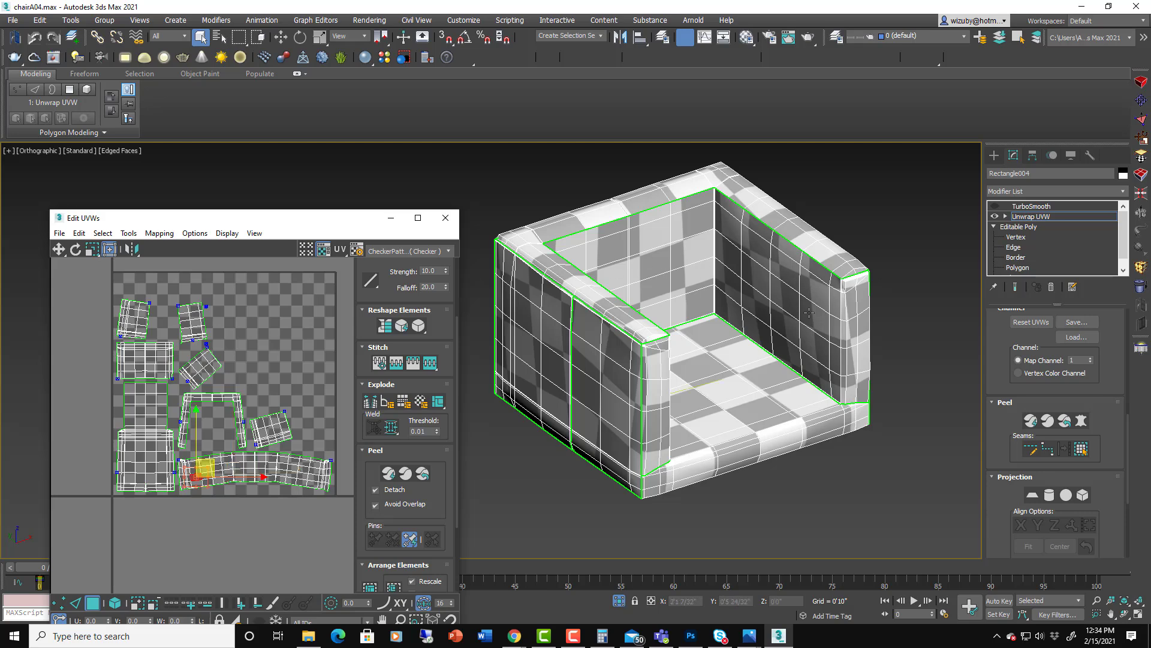
scroll(289, 474, "up", 1)
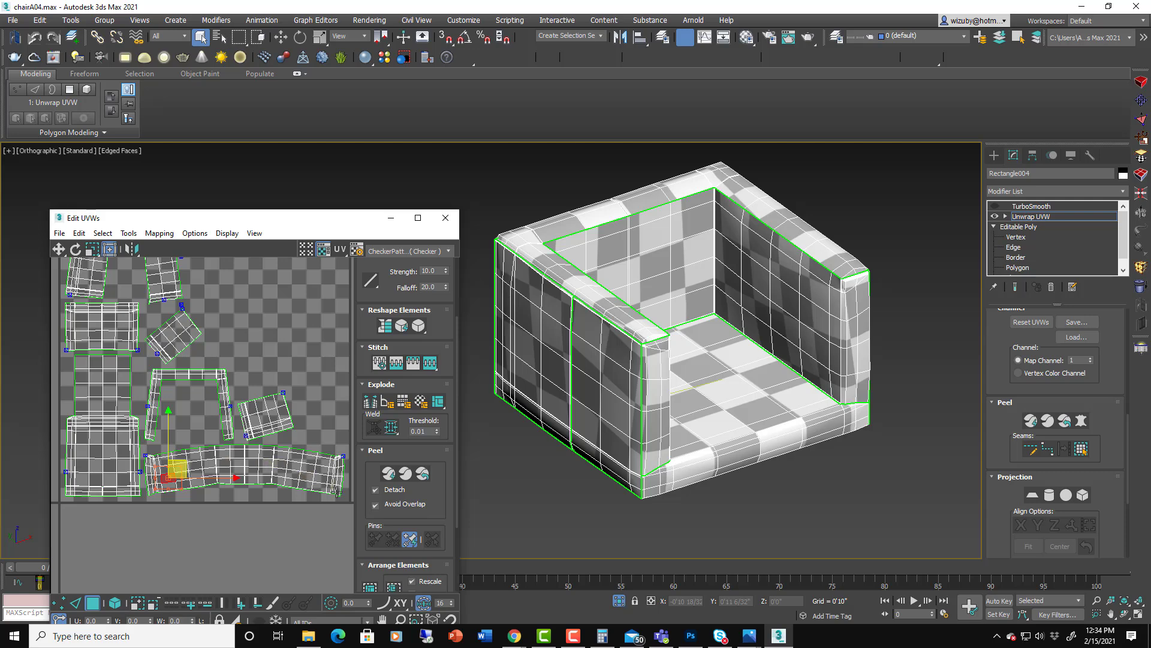
middle_click_drag(760, 359, 677, 327, "alt")
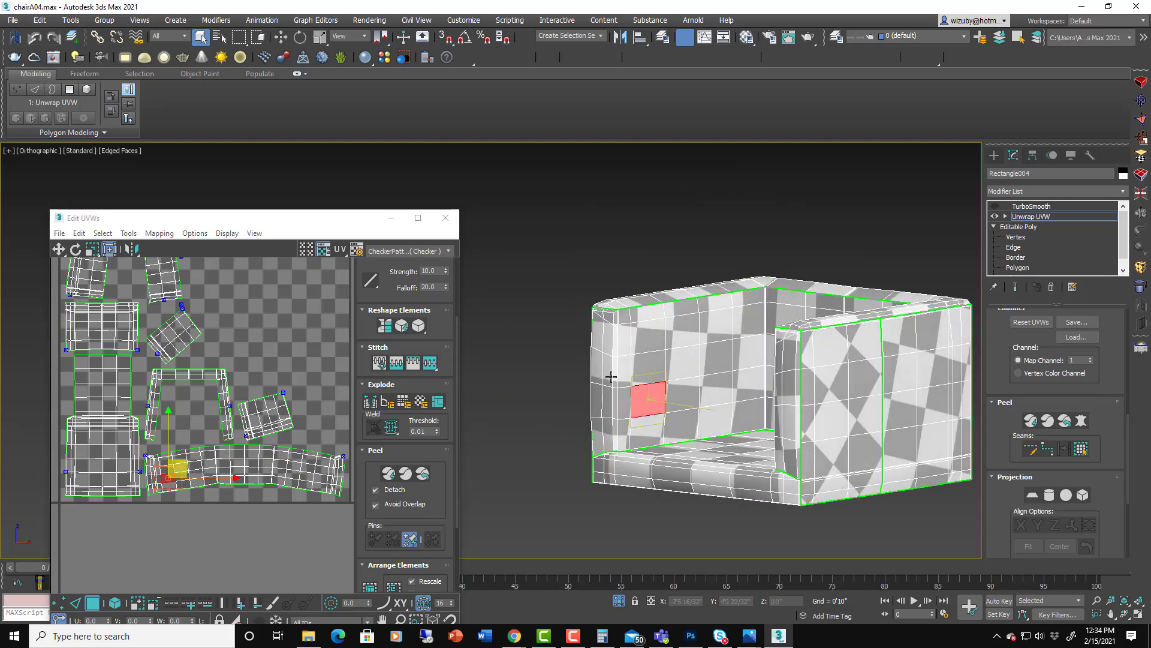
middle_click_drag(262, 404, 243, 414)
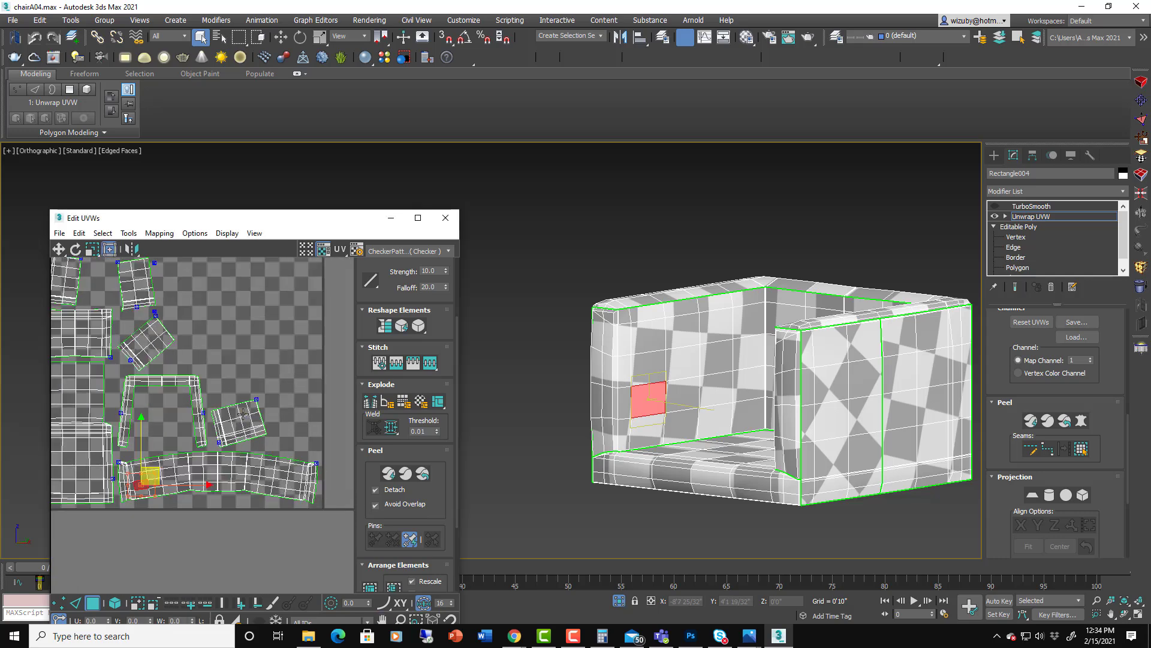
middle_click_drag(841, 441, 811, 418, "alt")
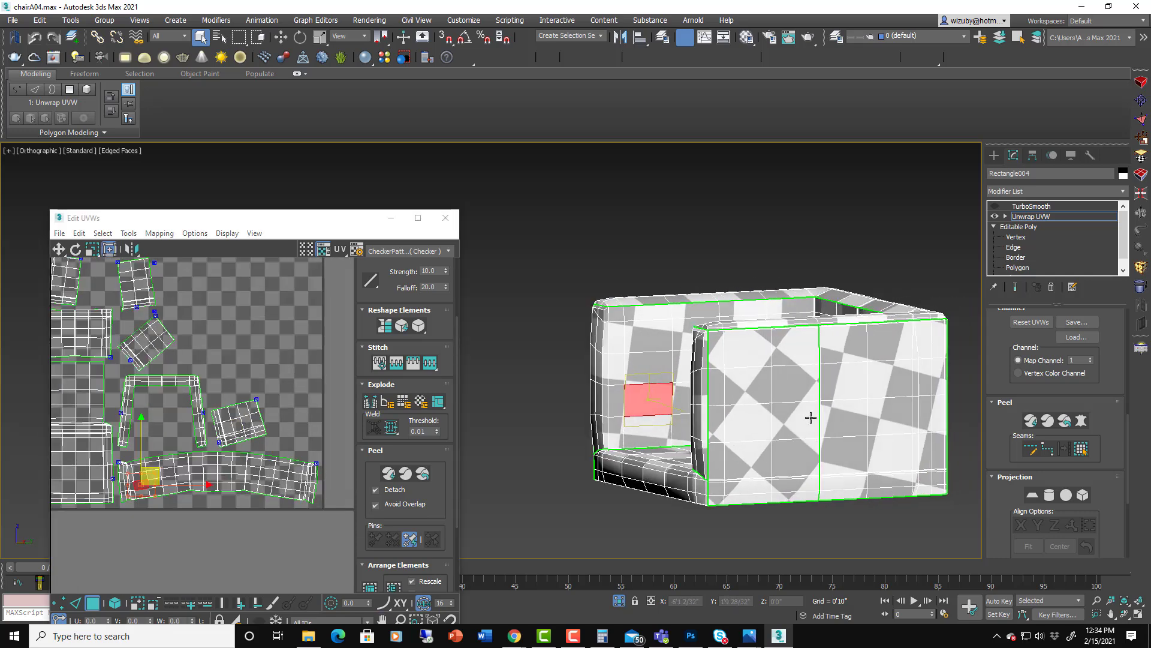
Step: Select the whole tilted UV shell of the outer side's rear half and rotate it until it sits straight
left_click(246, 423)
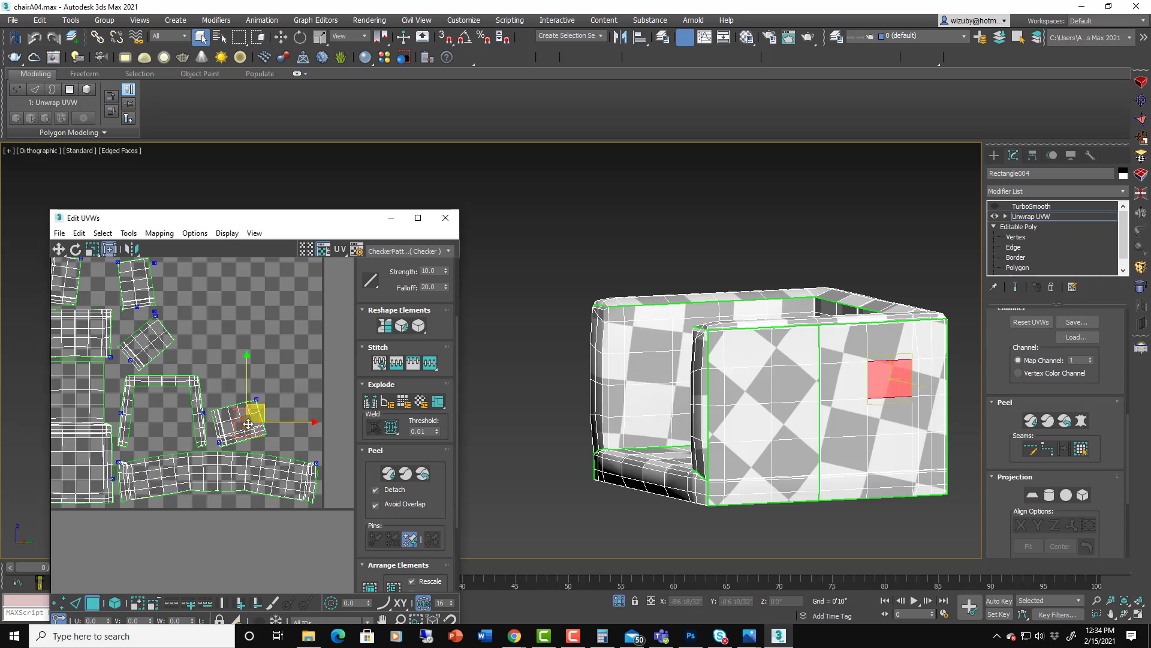
scroll(246, 423, "up", 3)
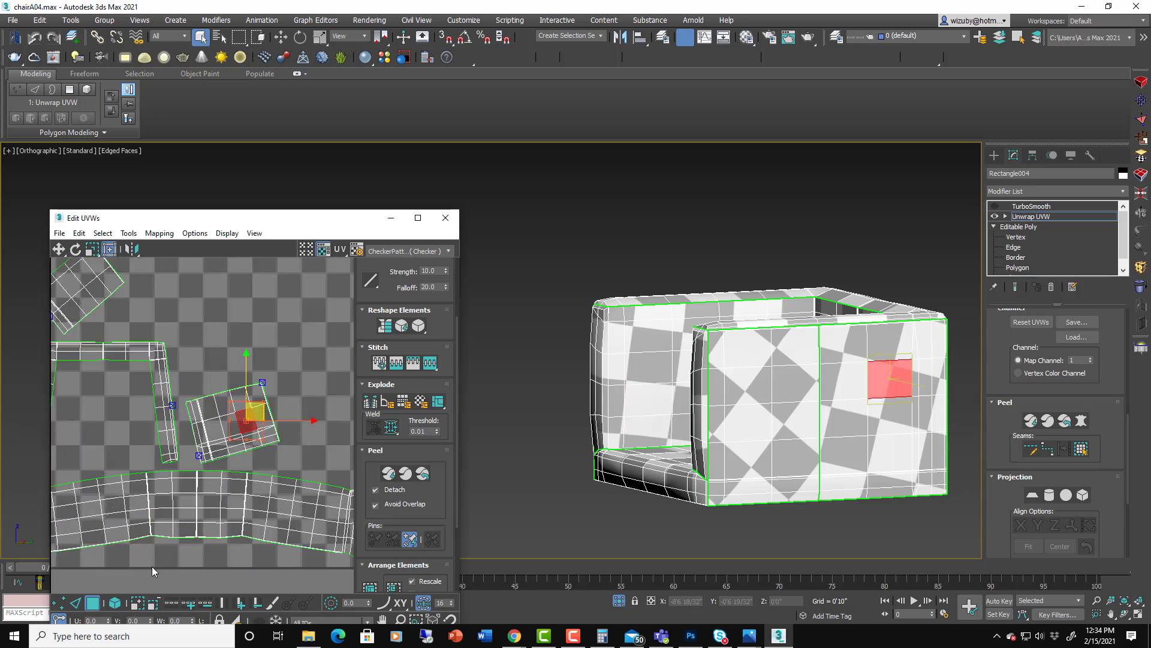
left_click(115, 603)
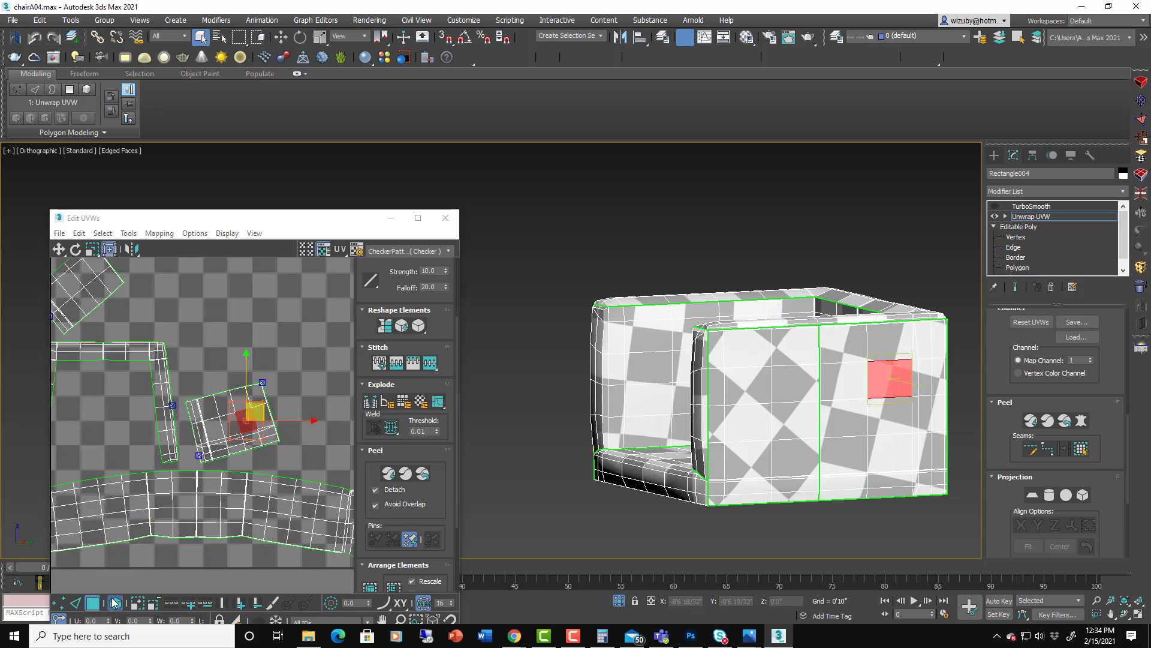
left_click(210, 438)
left_click(76, 249)
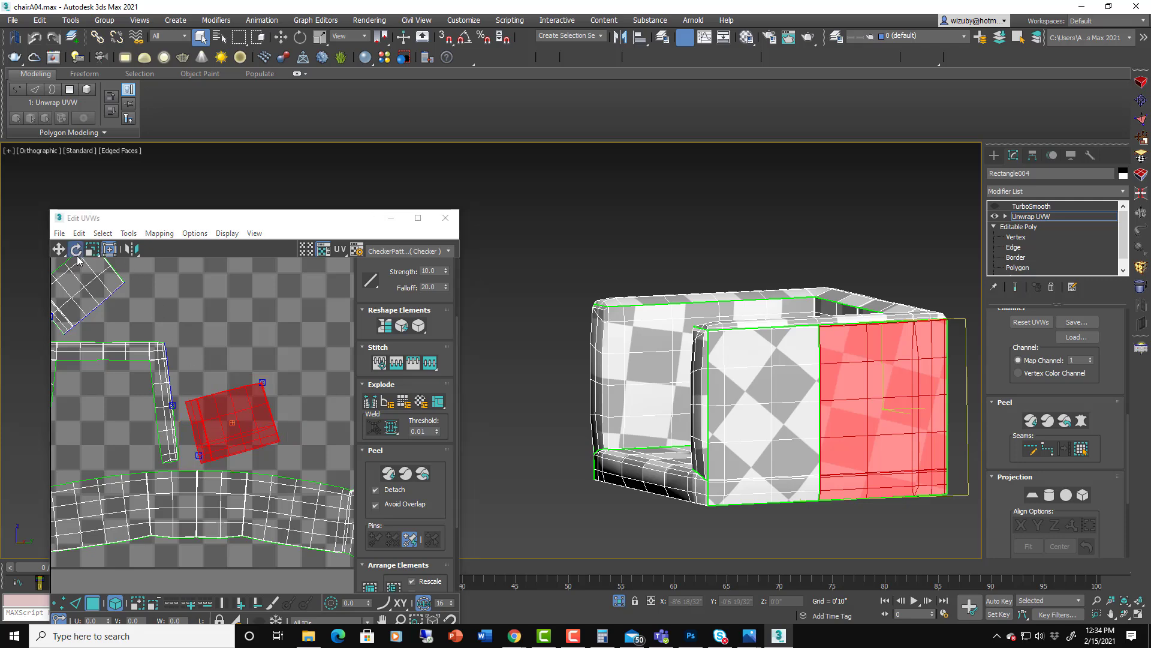
left_click_drag(231, 441, 223, 440)
Step: Rotate the tilted UV shell of the same outer side's front half until it sits level
scroll(164, 435, "down", 4)
middle_click_drag(157, 429, 234, 427)
scroll(202, 359, "up", 1)
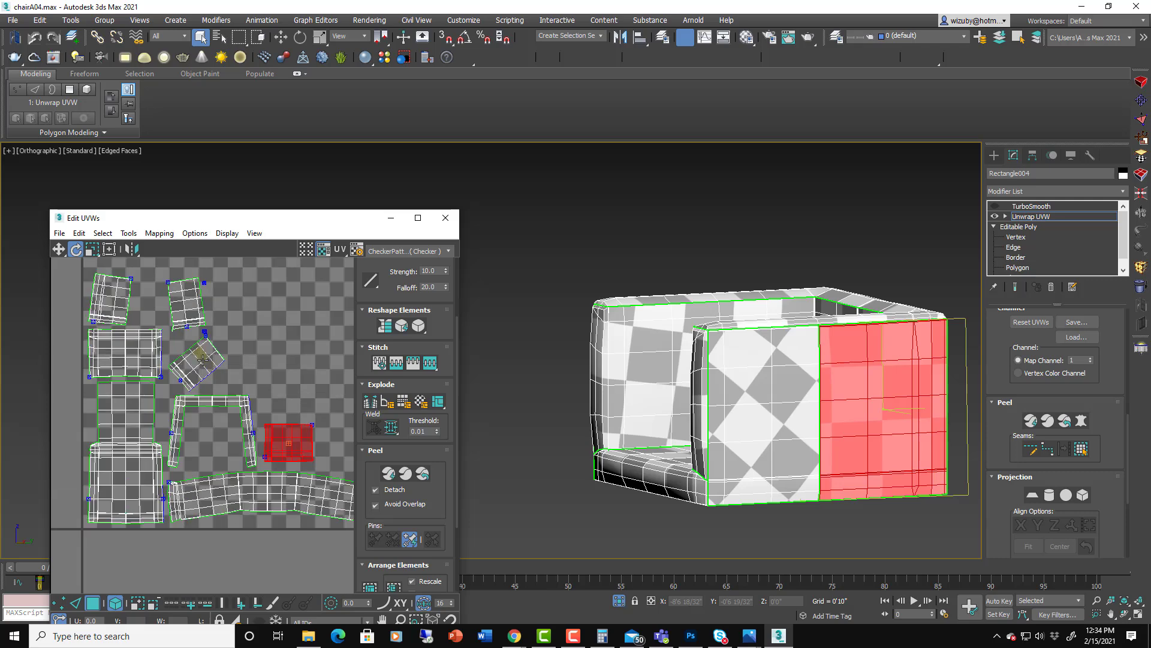
left_click_drag(203, 360, 77, 341)
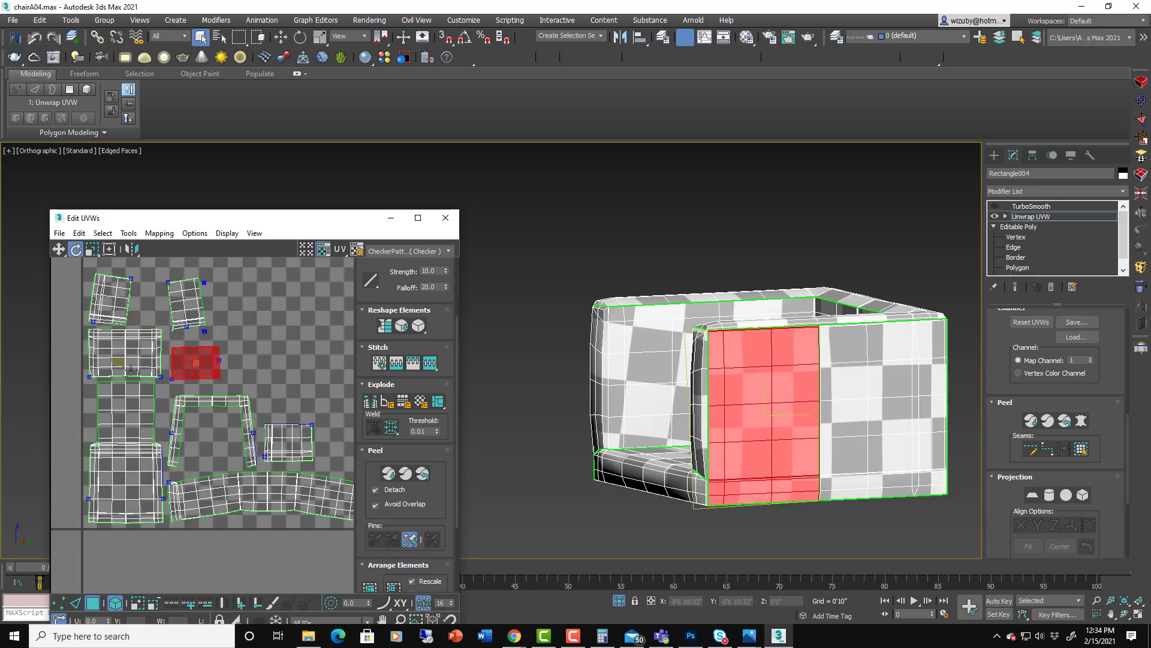
Step: Check the front-half shell's orientation by picking its faces, and turn the shell a quarter turn so it stands upright
left_click(242, 382)
left_click(205, 376)
left_click(214, 380)
left_click(207, 375)
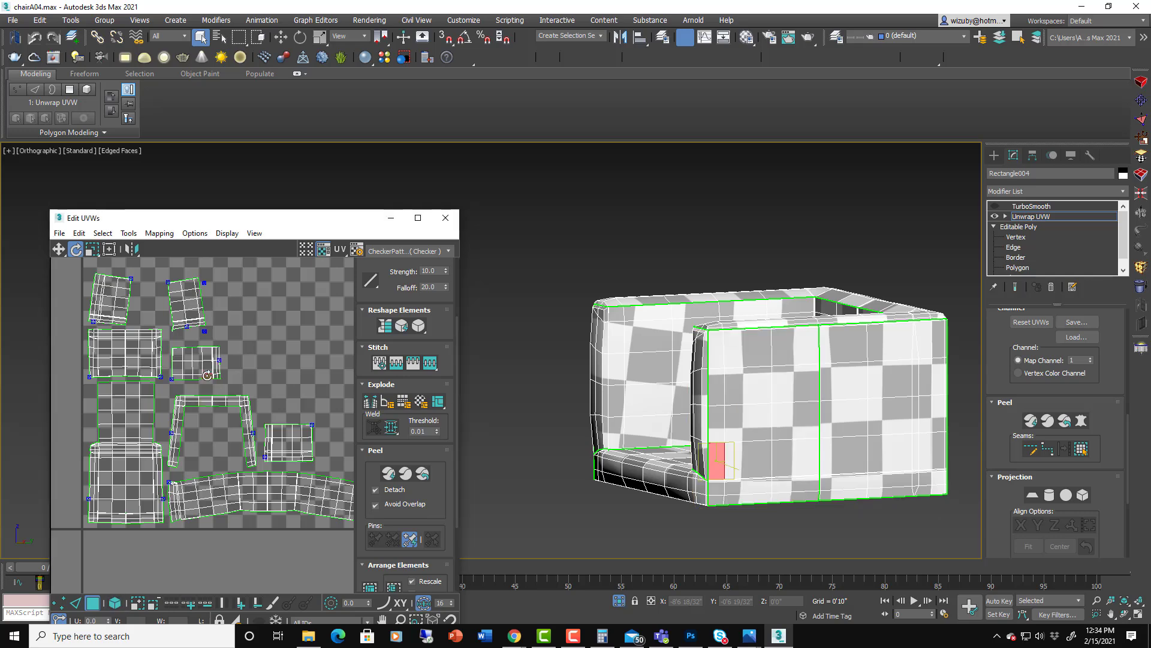
scroll(206, 375, "up", 3)
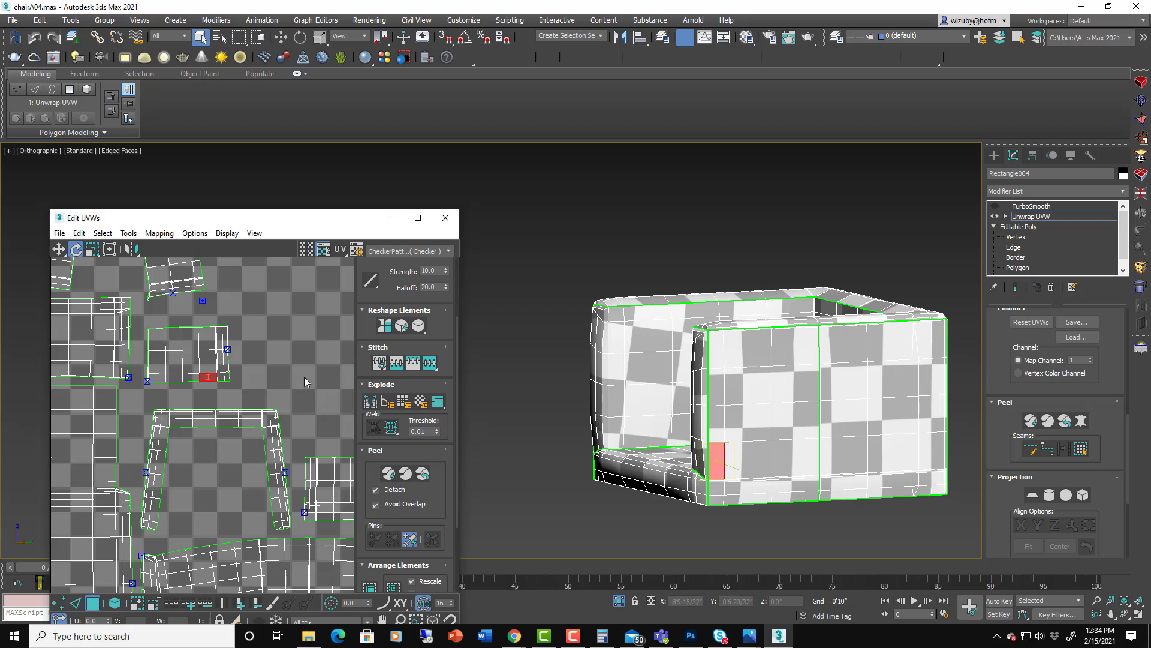
left_click(207, 335)
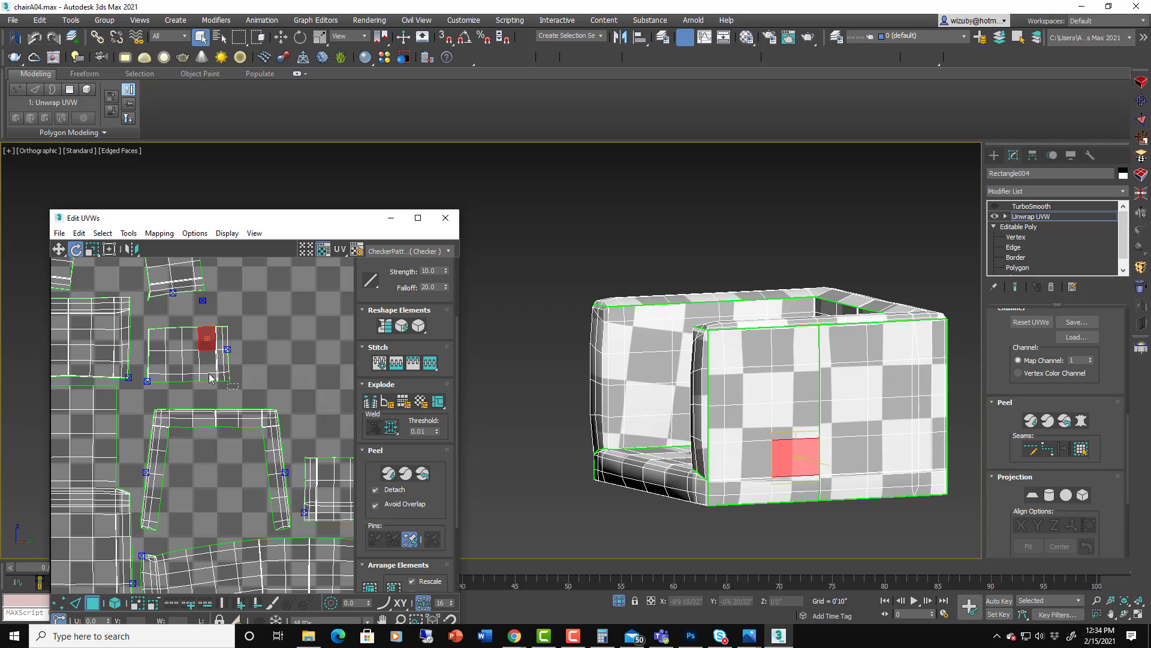
left_click_drag(240, 390, 177, 360)
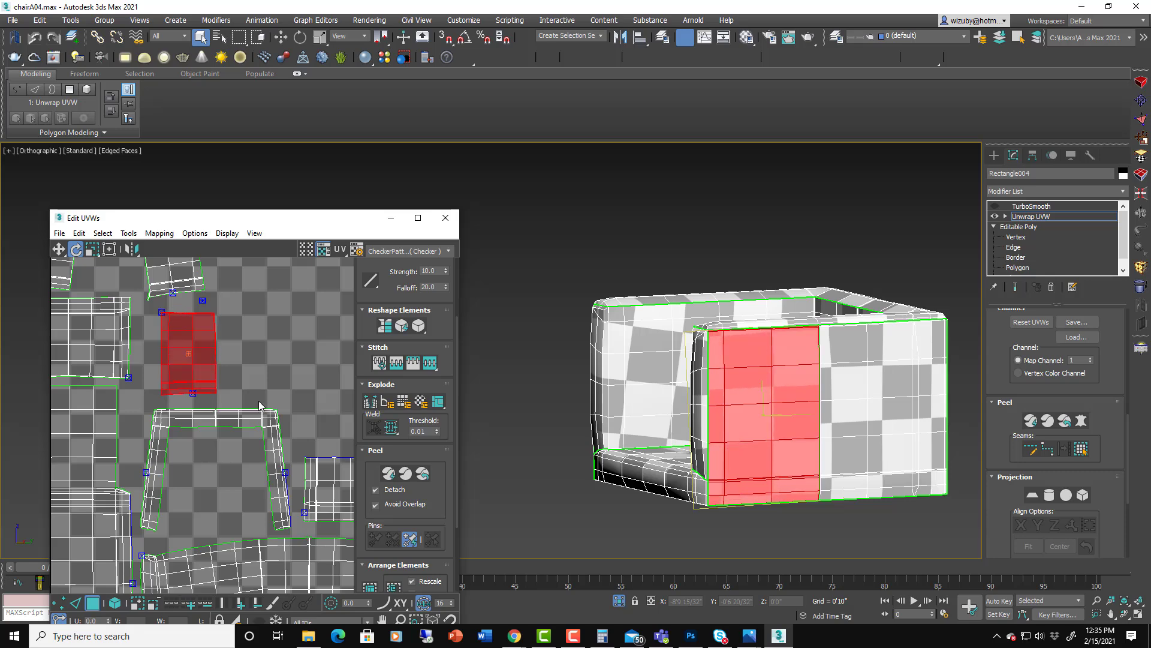
left_click(249, 382)
left_click(203, 372)
Step: Check the rear-half shell's face orientation, turn the shell upright, and place it directly beside the front-half shell
middle_click_drag(316, 459, 215, 424)
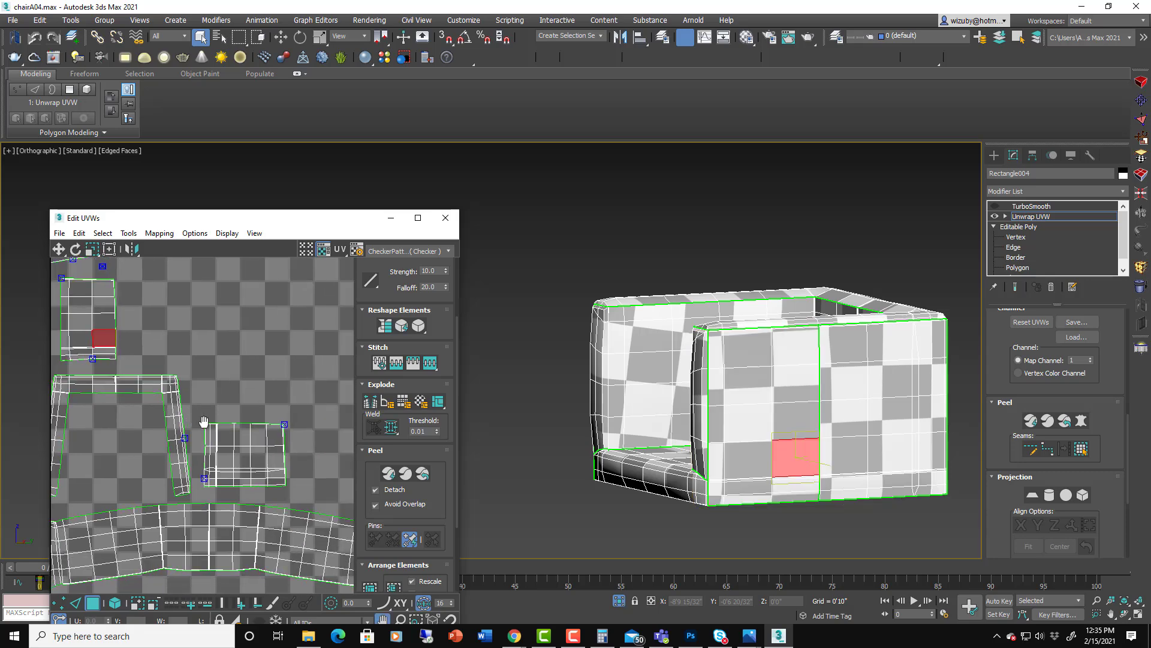
left_click(242, 458)
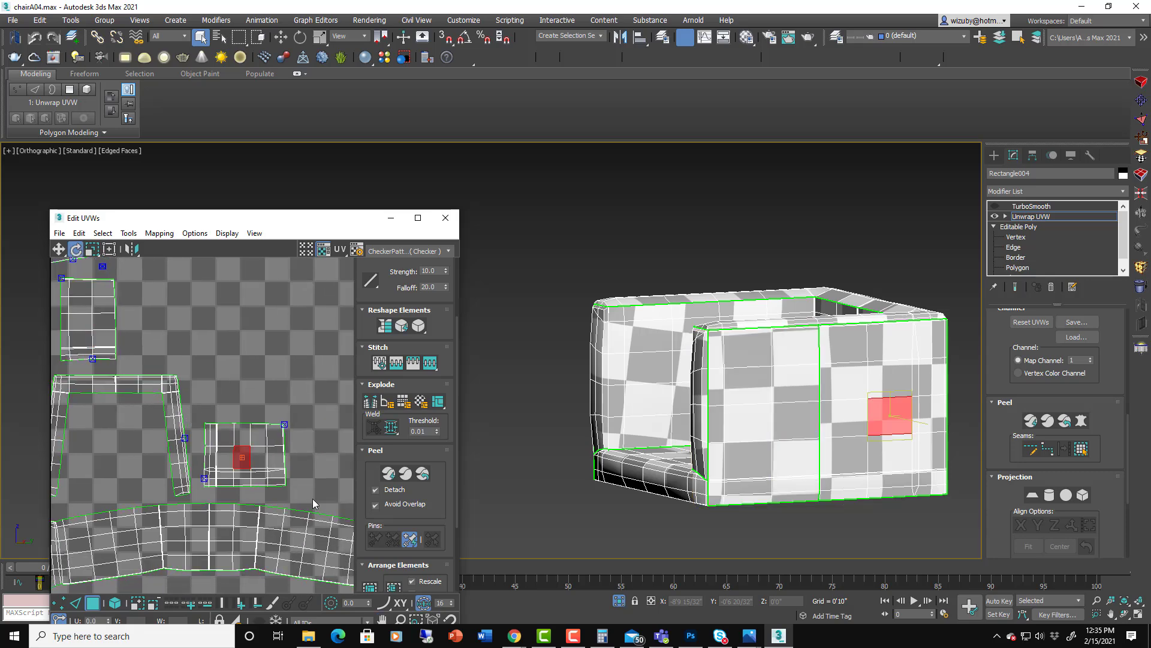
left_click(262, 434)
left_click(261, 479)
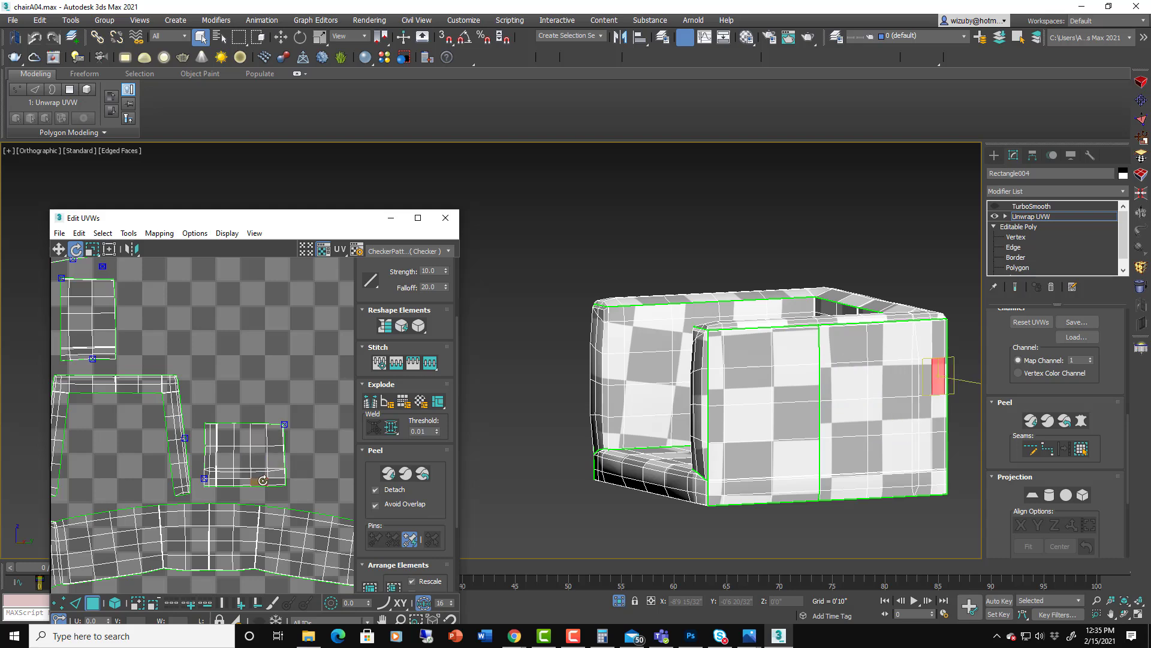
left_click_drag(297, 491, 201, 409)
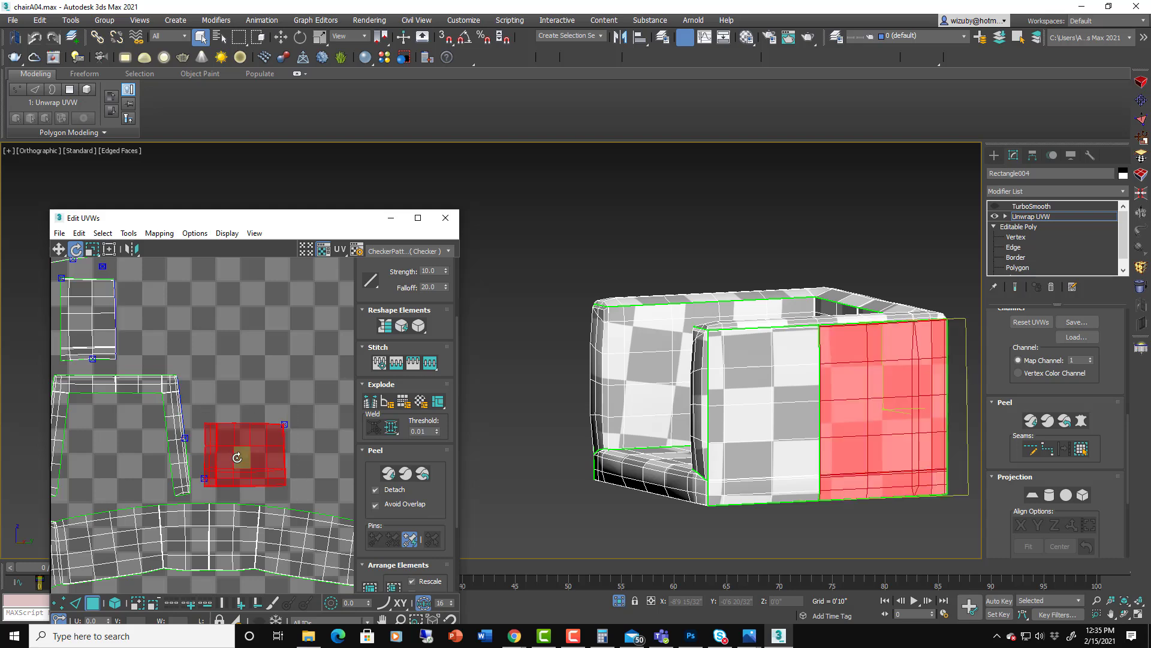
left_click_drag(240, 466, 149, 311)
left_click(58, 249)
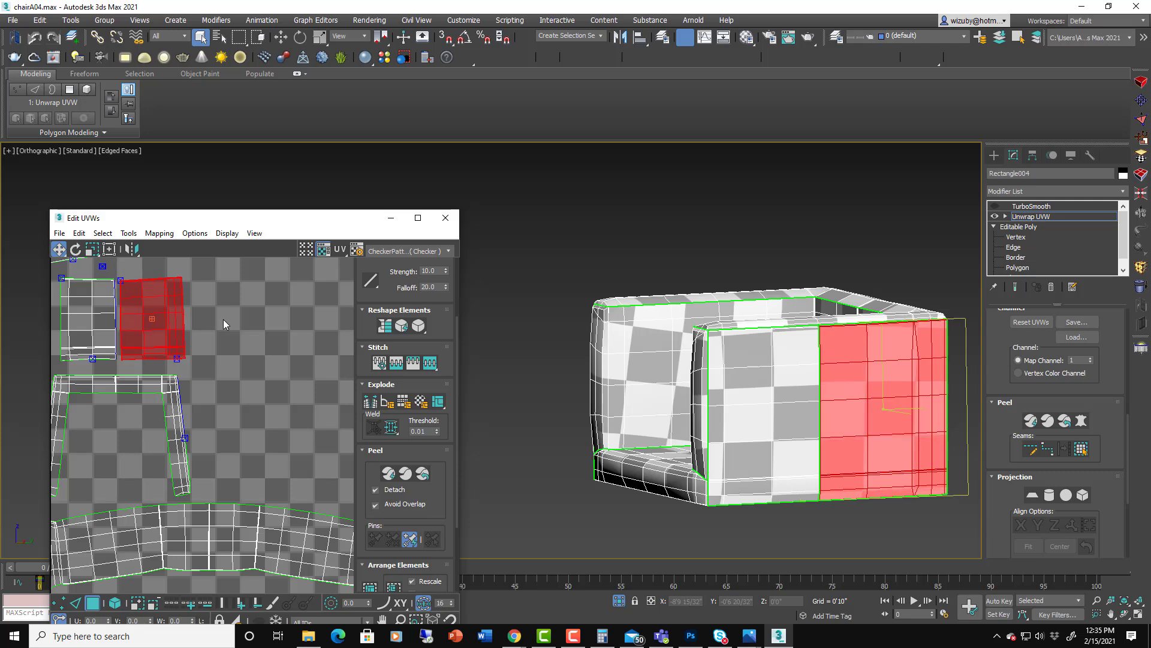
left_click(223, 319)
Step: Pick faces on the U-shaped, seat and long curved UV shells to locate them on the chair
middle_click_drag(223, 342, 357, 359)
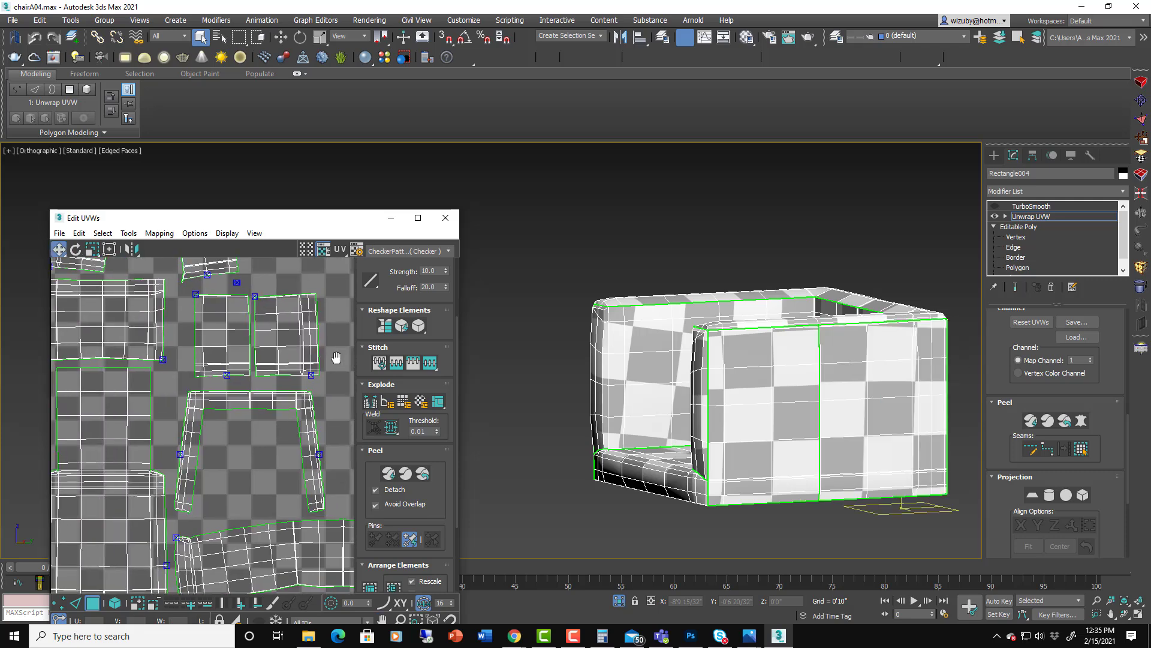
left_click(309, 440)
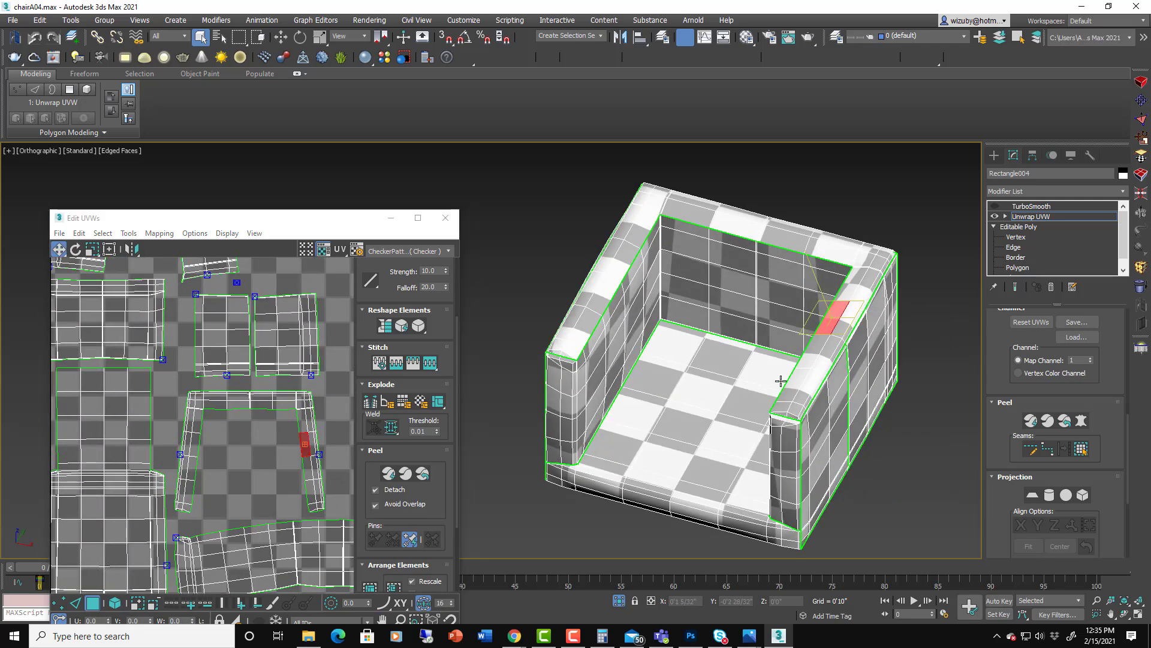
scroll(312, 438, "down", 4)
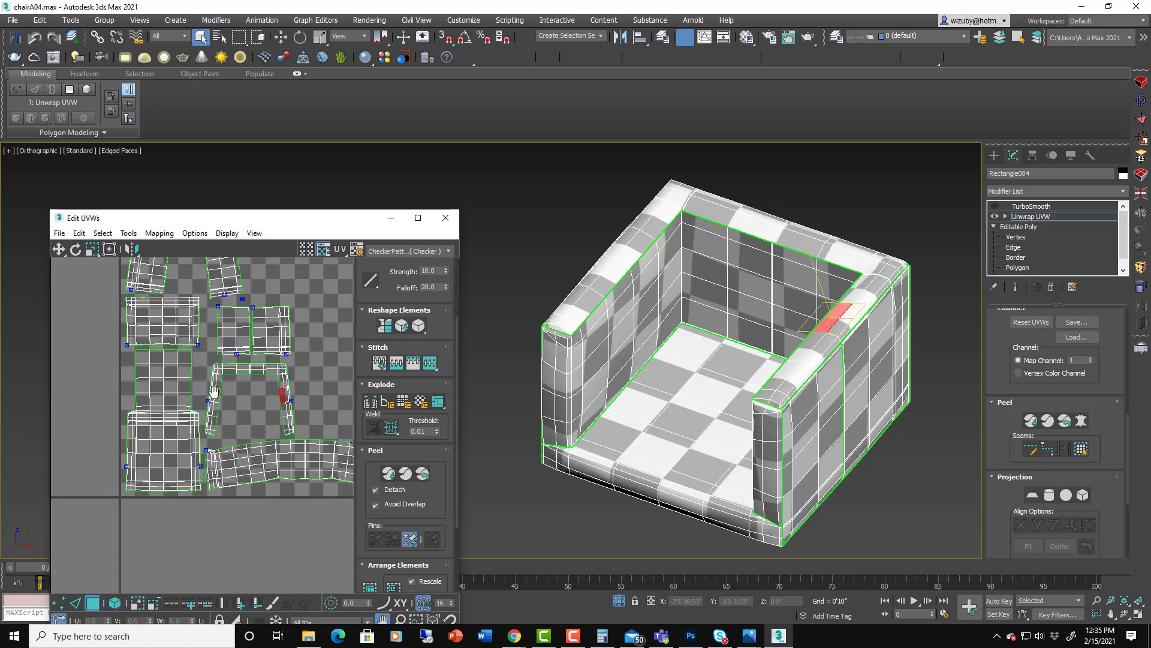
left_click(170, 446)
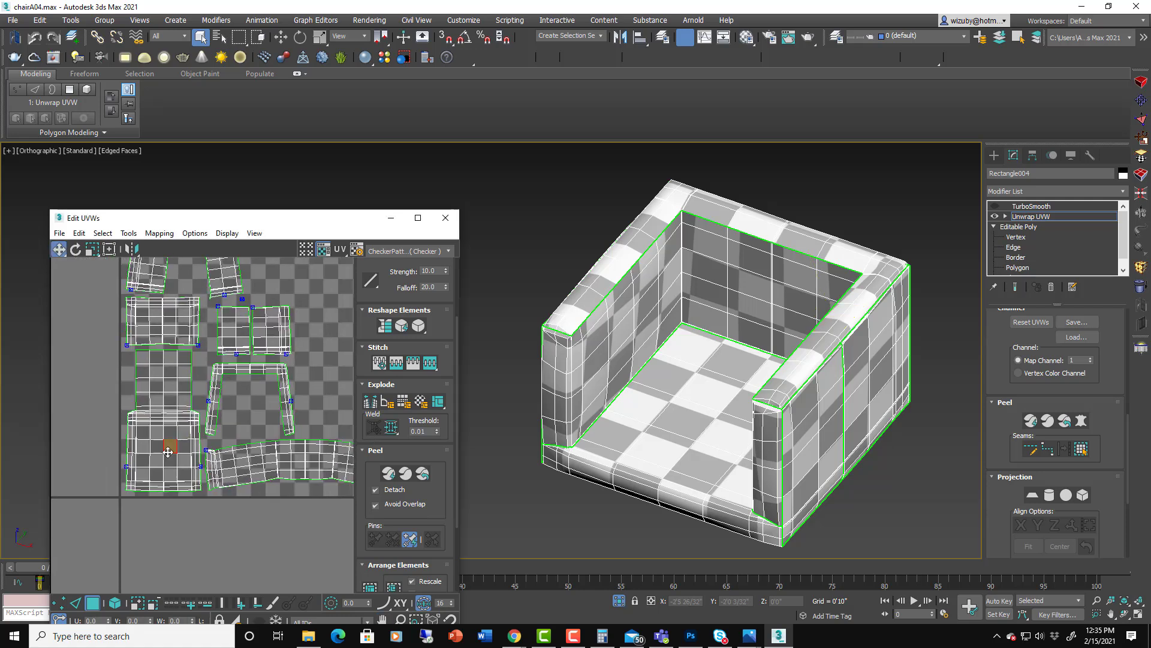
left_click(295, 458)
Step: Straighten the long curved inner-side shell with the Relax tool, using Relax By Polygon Angles and an amount of 1.0
middle_click_drag(326, 458, 224, 430)
scroll(224, 430, "up", 2)
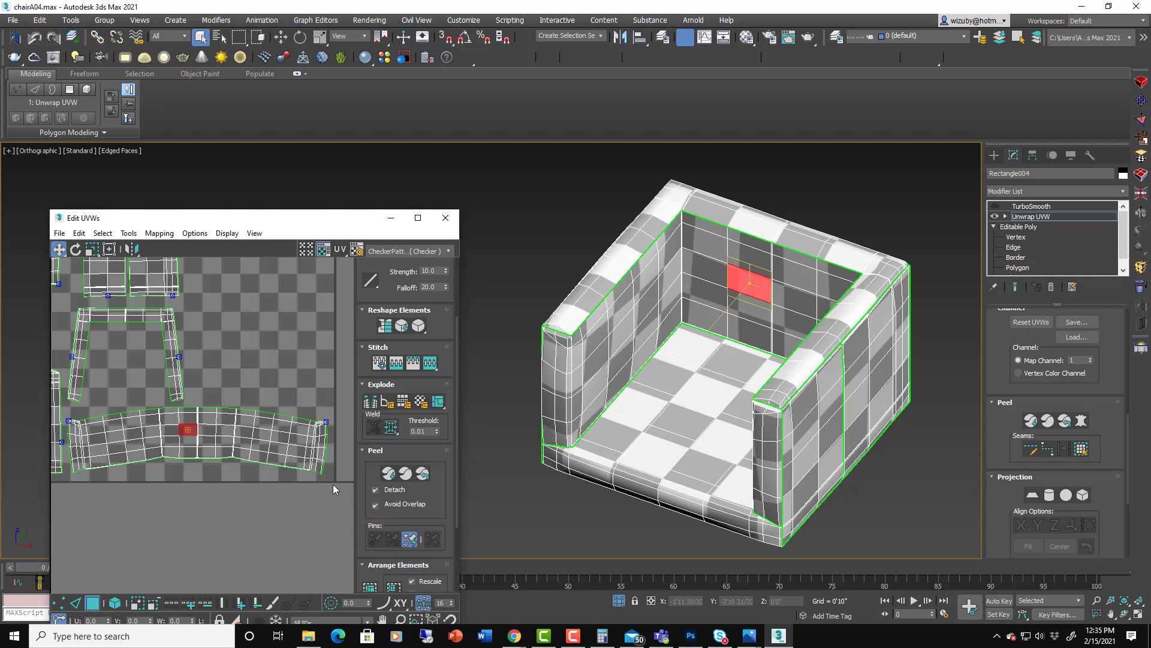
left_click(115, 602)
left_click(226, 442)
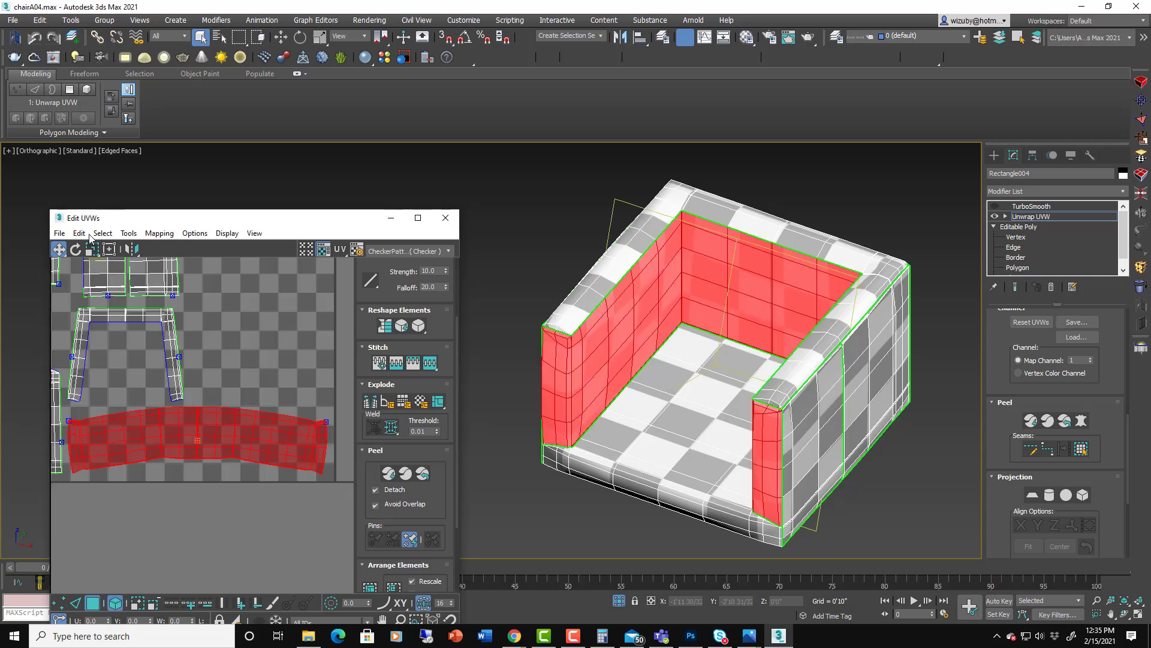
left_click(127, 233)
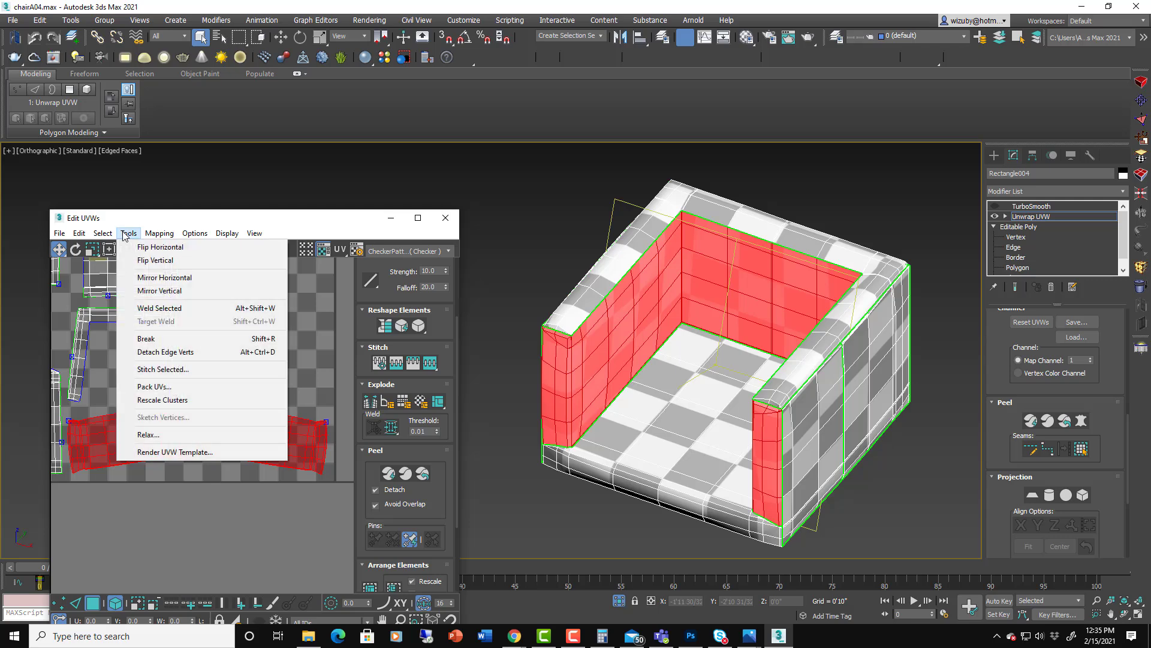
left_click(148, 434)
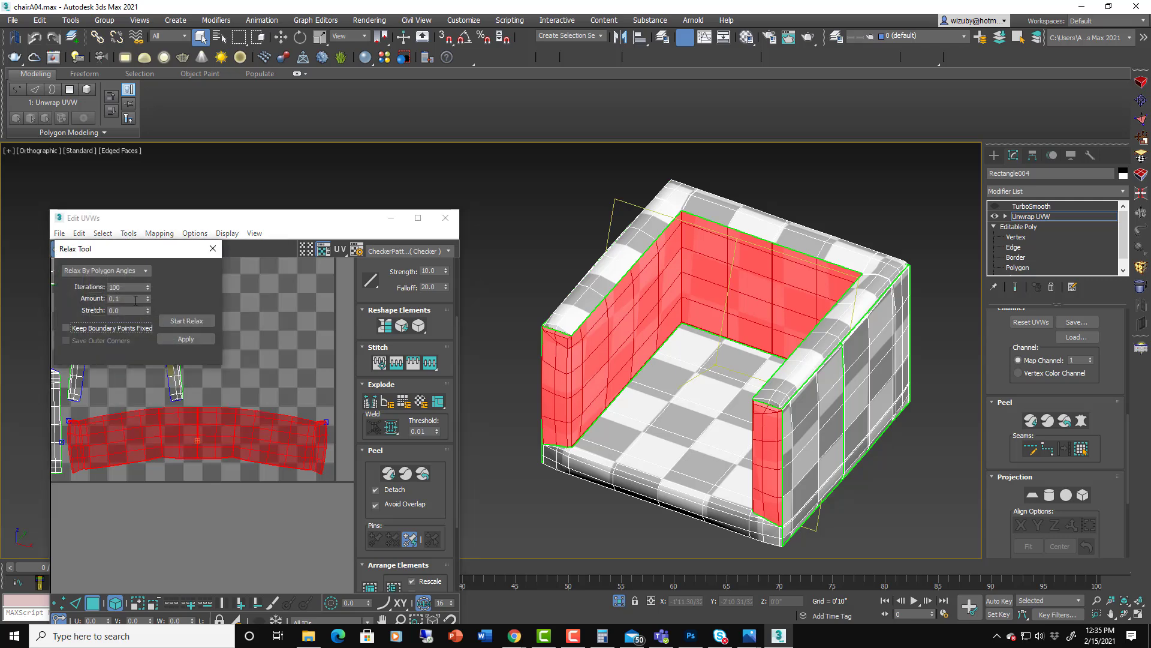
left_click_drag(136, 299, 107, 301)
left_click(192, 321)
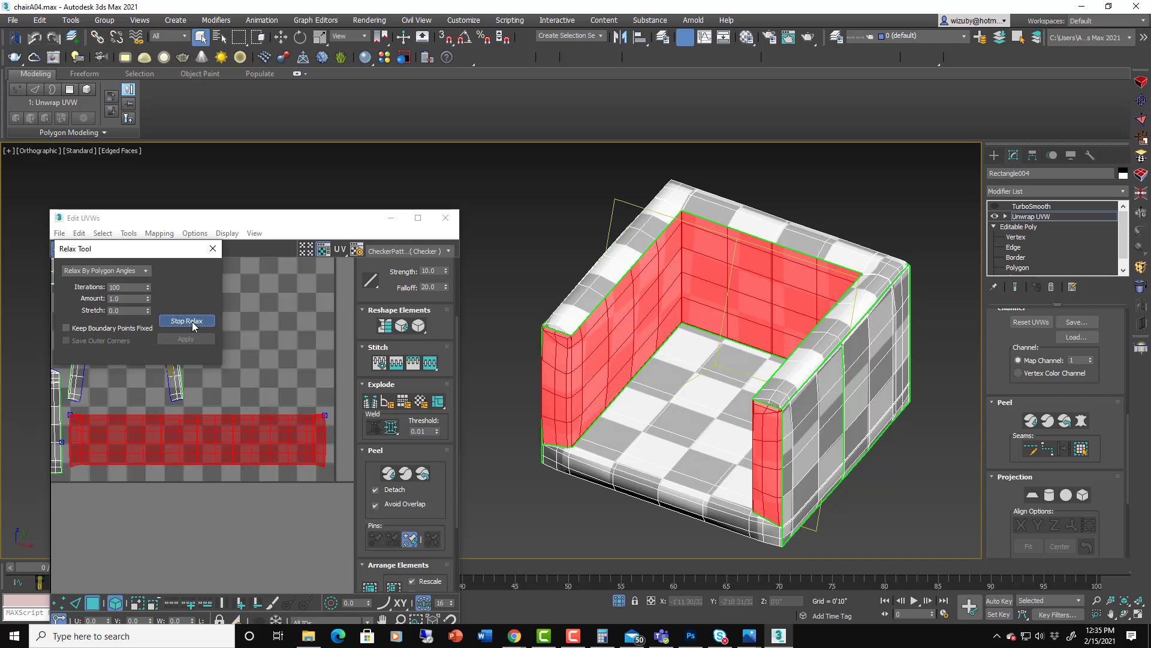
left_click(213, 249)
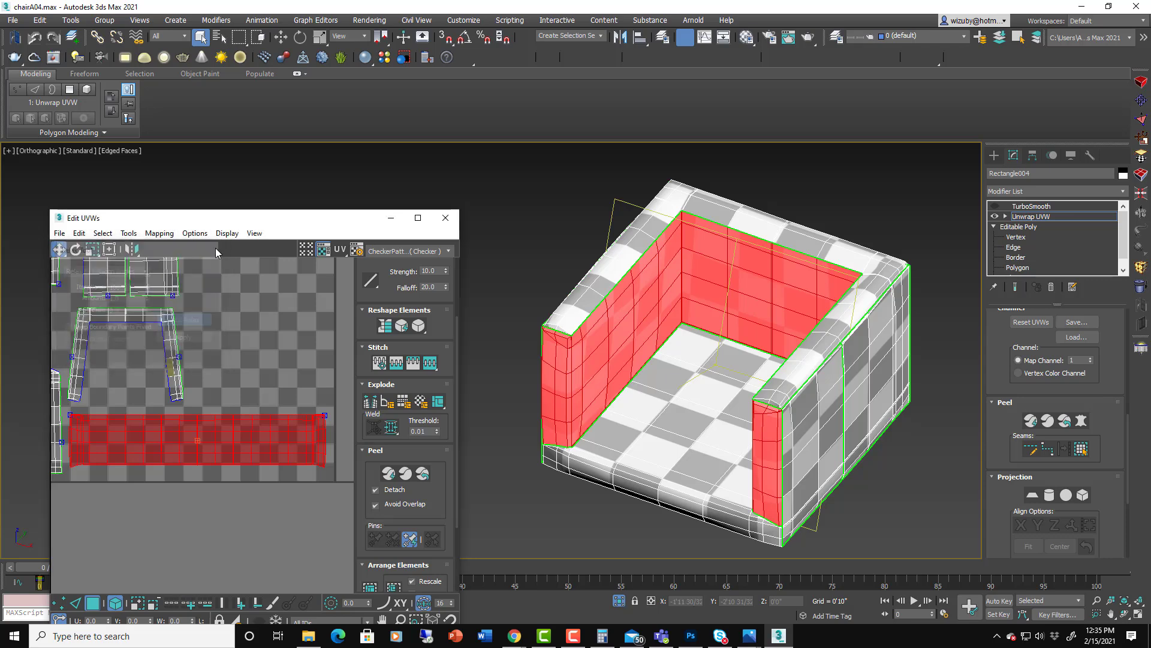
left_click(279, 379)
left_click(306, 459)
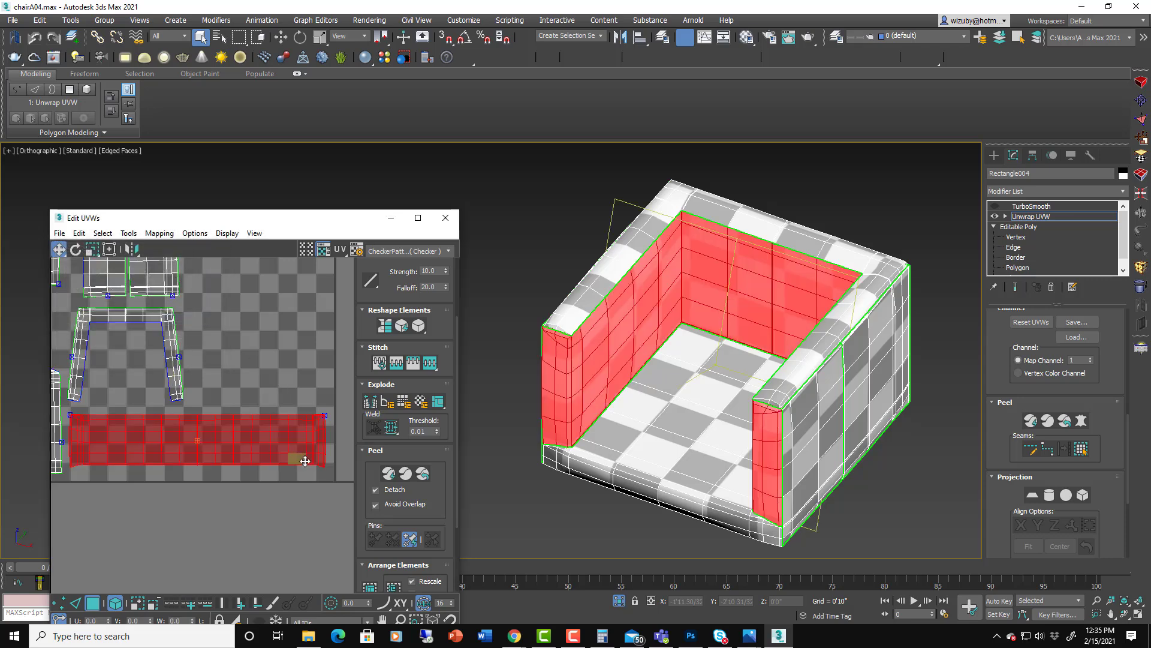
Step: Locate the UV shell of the opposite outer side's rear half by picking its faces, and rotate the whole shell straight
middle_click_drag(640, 450, 722, 412, "alt")
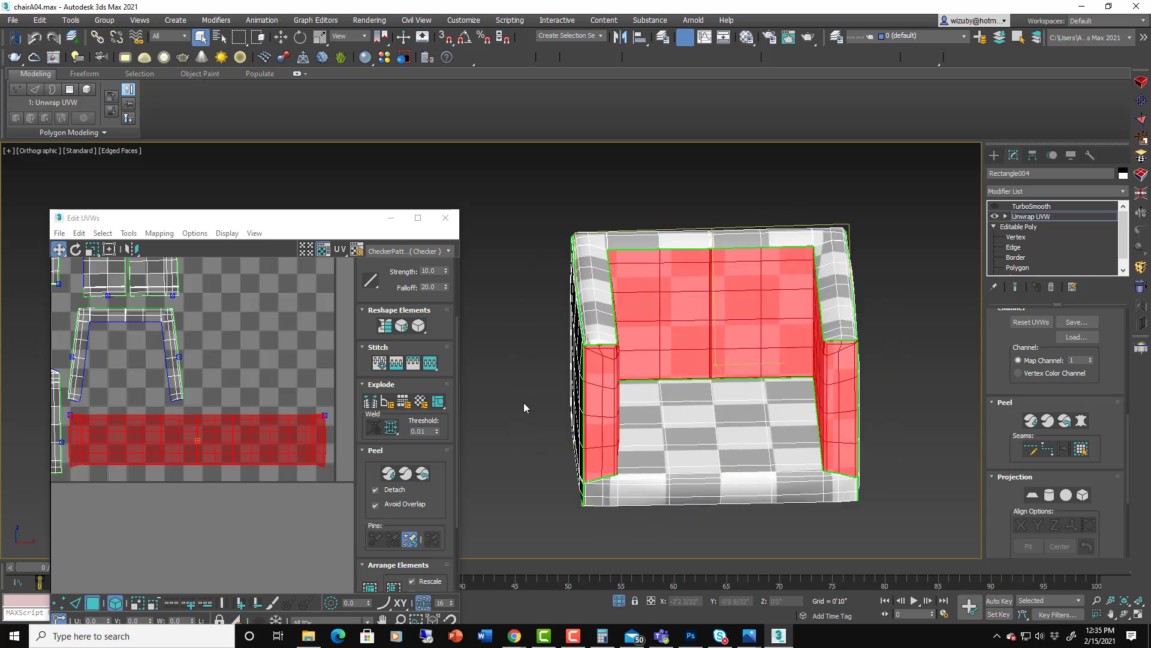
middle_click_drag(795, 385, 833, 373, "alt")
left_click(555, 384)
scroll(254, 387, "down", 5)
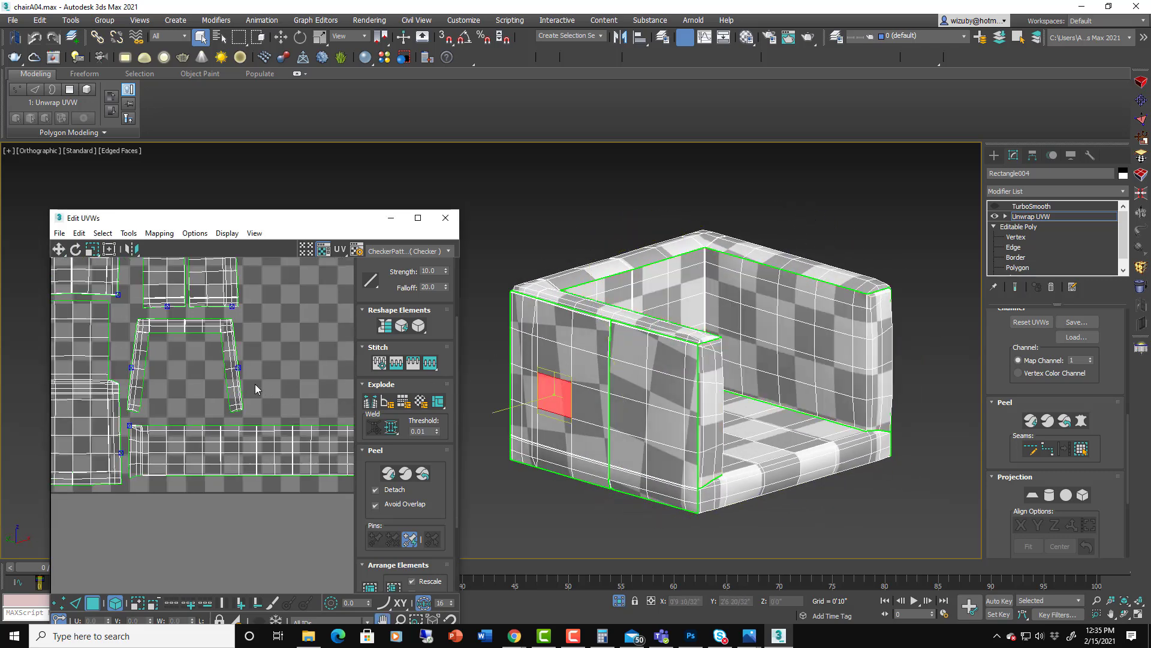
scroll(122, 369, "up", 2)
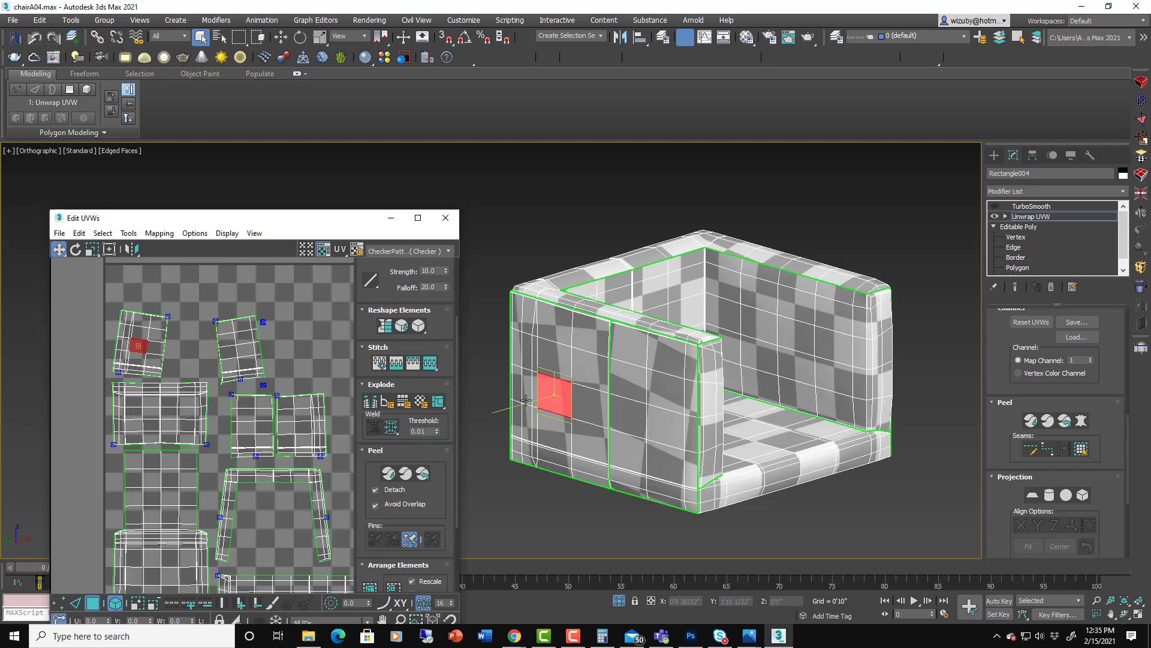
left_click(595, 447)
left_click(517, 422)
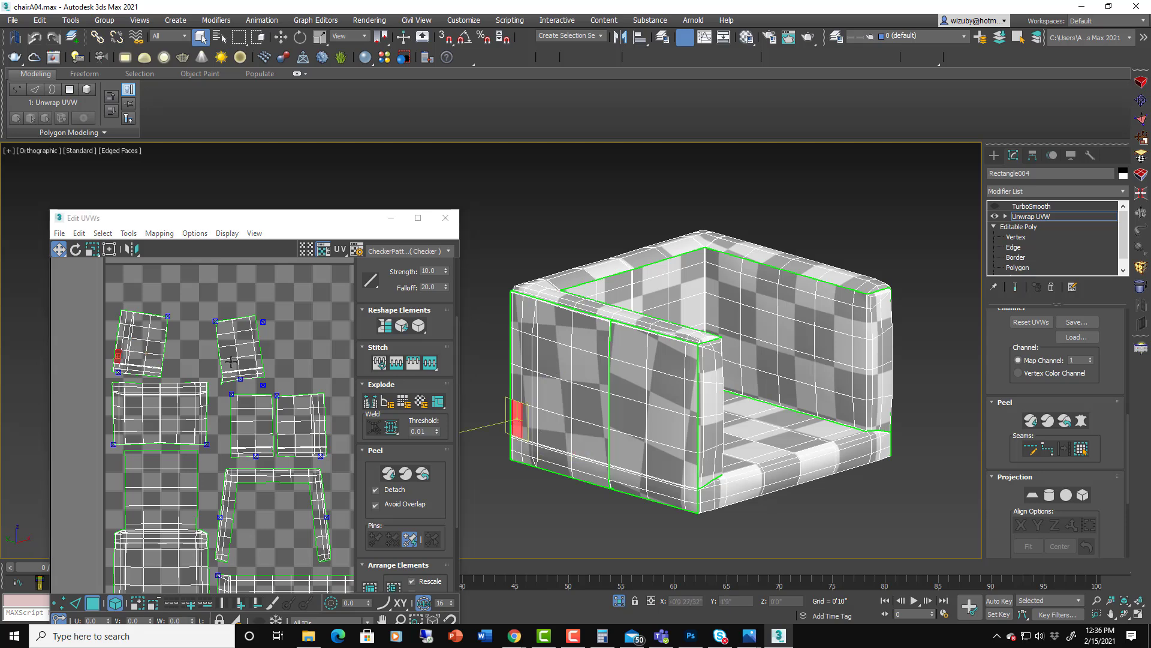
double_click(152, 361)
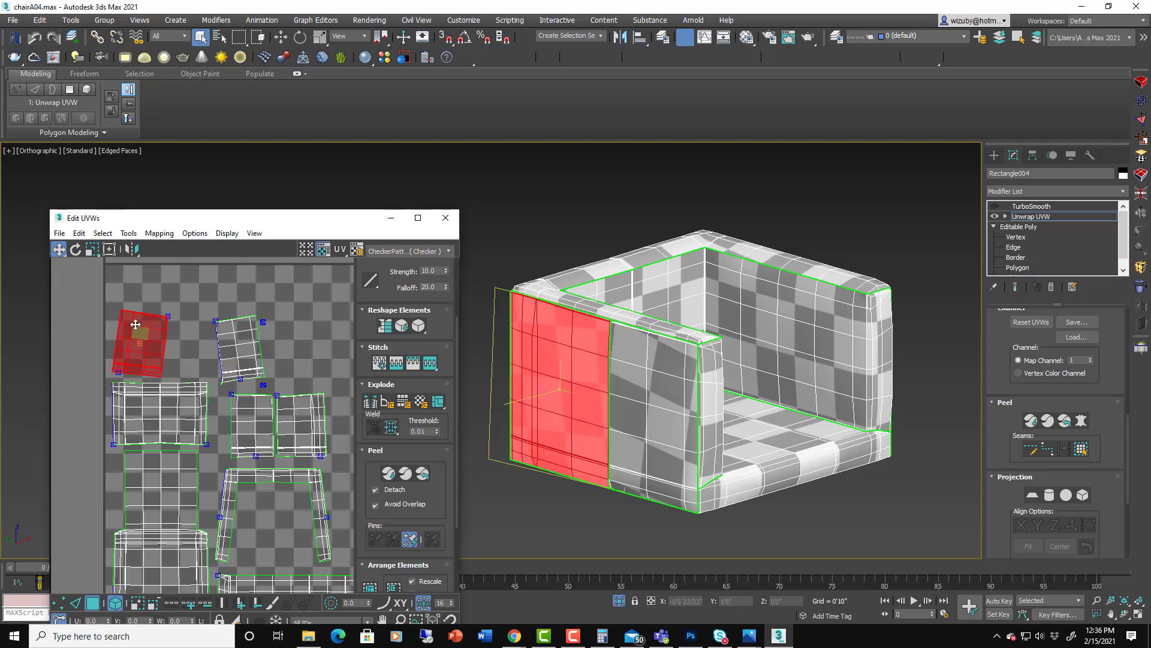
left_click(75, 249)
Step: Rotate the opposite outer side's front-half shell straight and check its orientation by picking individual faces
double_click(246, 351)
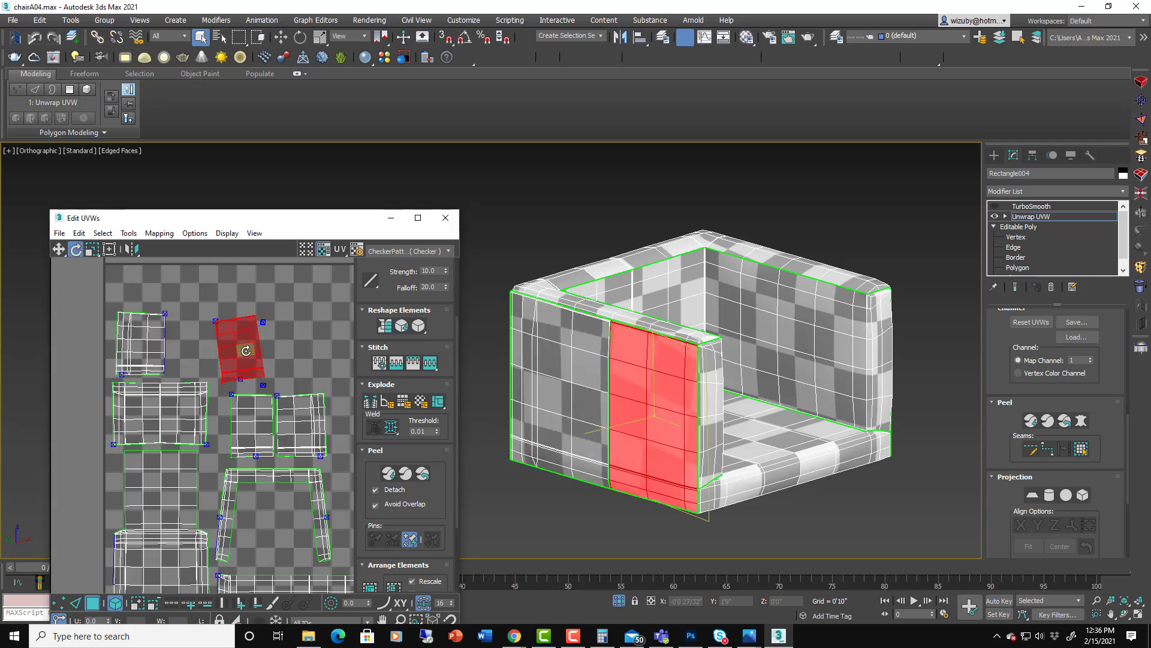
left_click_drag(246, 350, 248, 351)
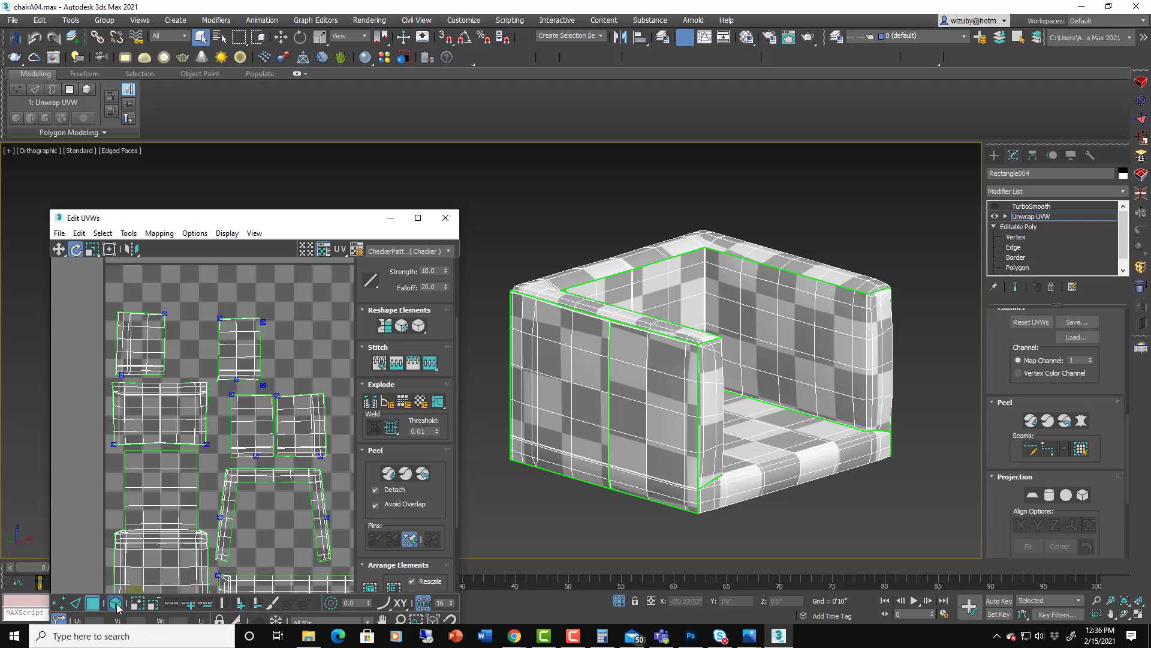
left_click(258, 346)
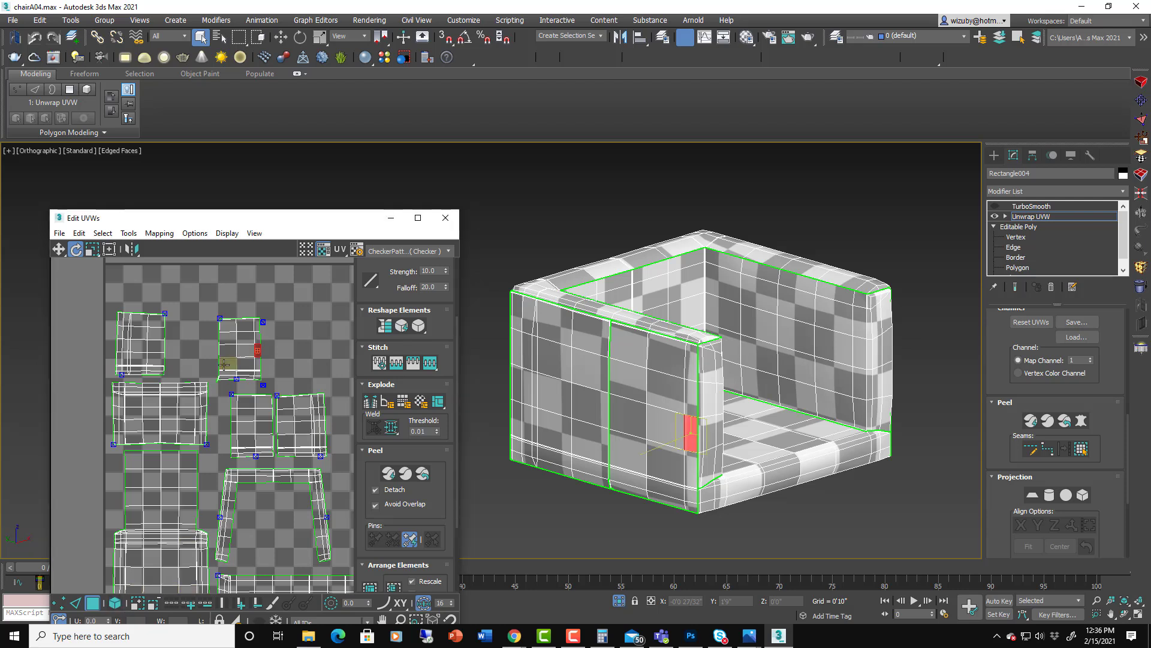
left_click(223, 364)
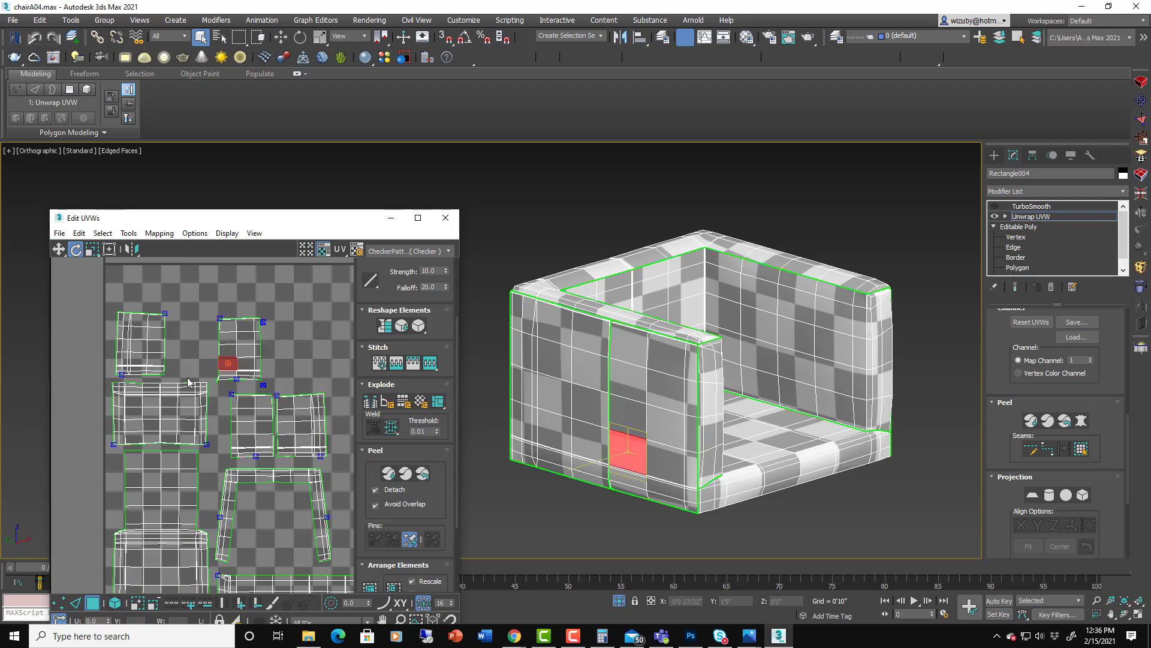
Step: Select the whole front-half shell of the outer side and move it directly beside the matching rear-half shell
left_click(116, 602)
left_click(230, 350)
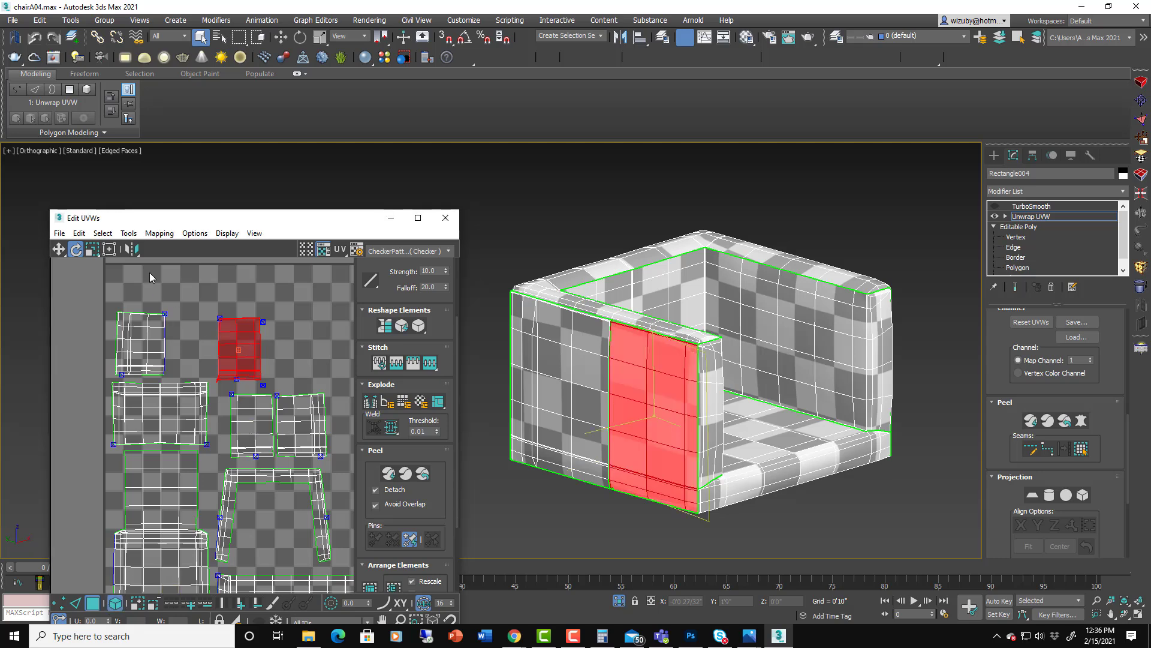
left_click(60, 248)
left_click_drag(240, 336, 189, 332)
left_click(249, 344)
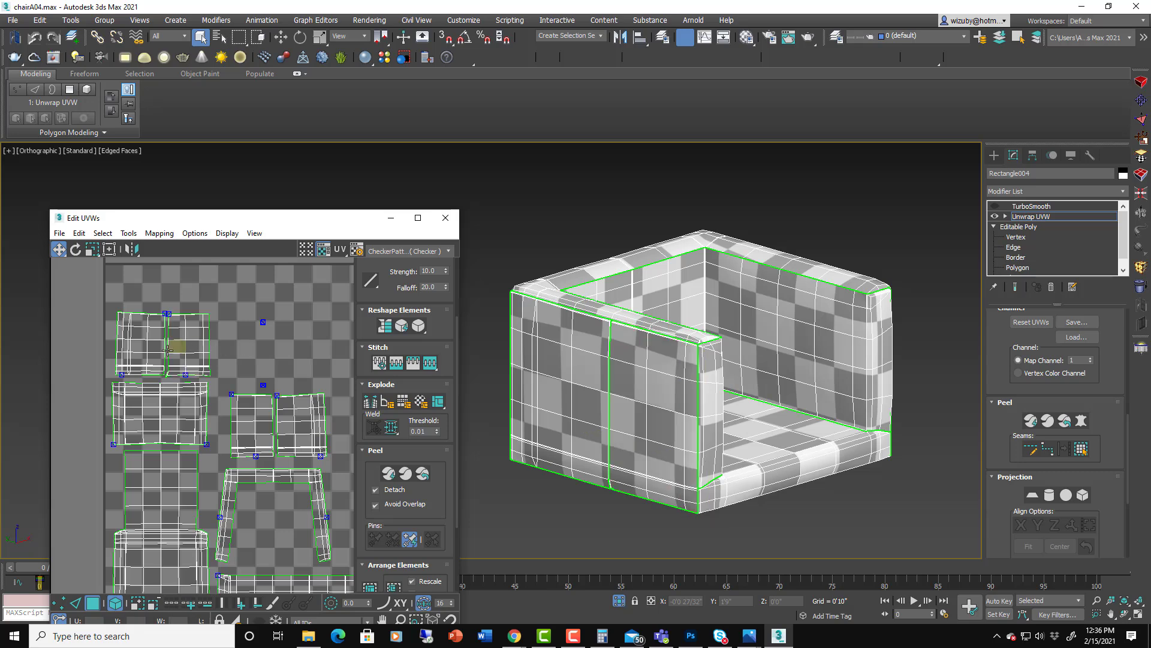
scroll(180, 353, "up", 3)
left_click(145, 341)
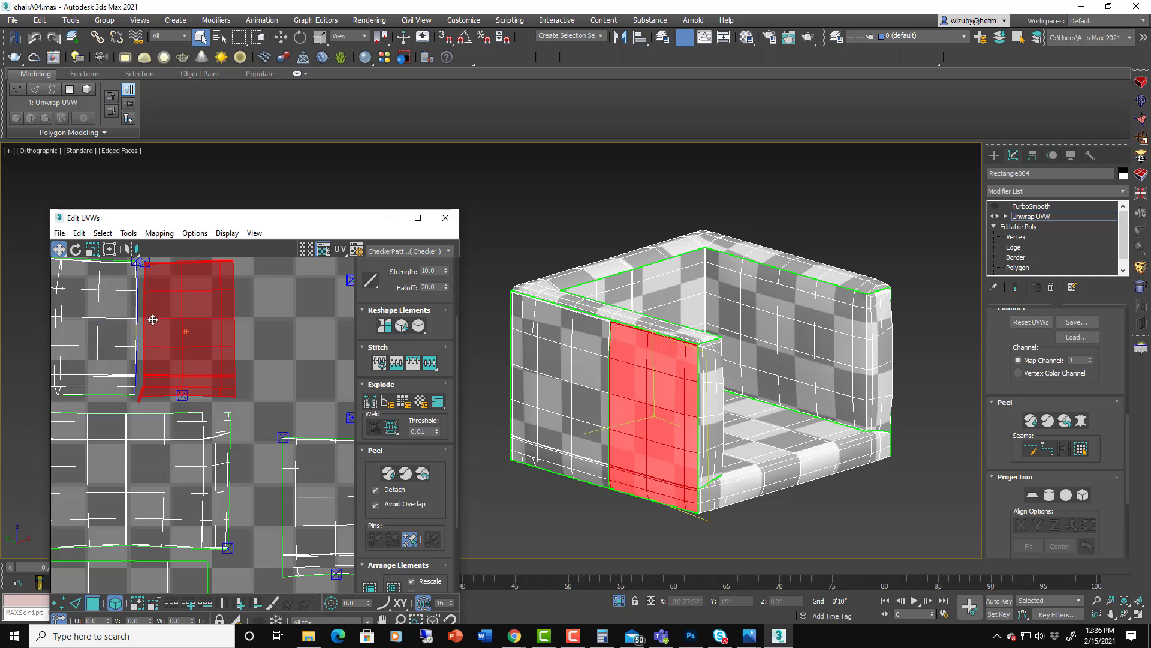
scroll(226, 294, "down", 2)
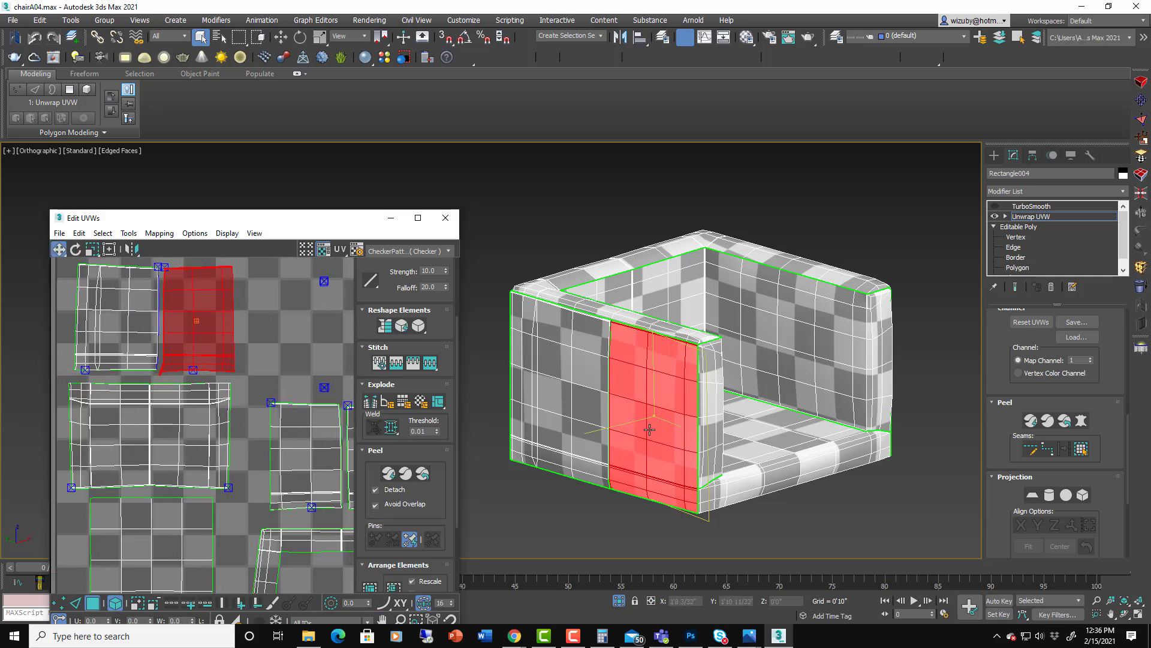
Step: Examine the checker pattern across the chair's outer side, armrest front and seat from several angles, and clear the shell selection
middle_click_drag(642, 383, 798, 516, "alt")
scroll(797, 287, "up", 5)
scroll(868, 416, "down", 5)
scroll(798, 532, "up", 5)
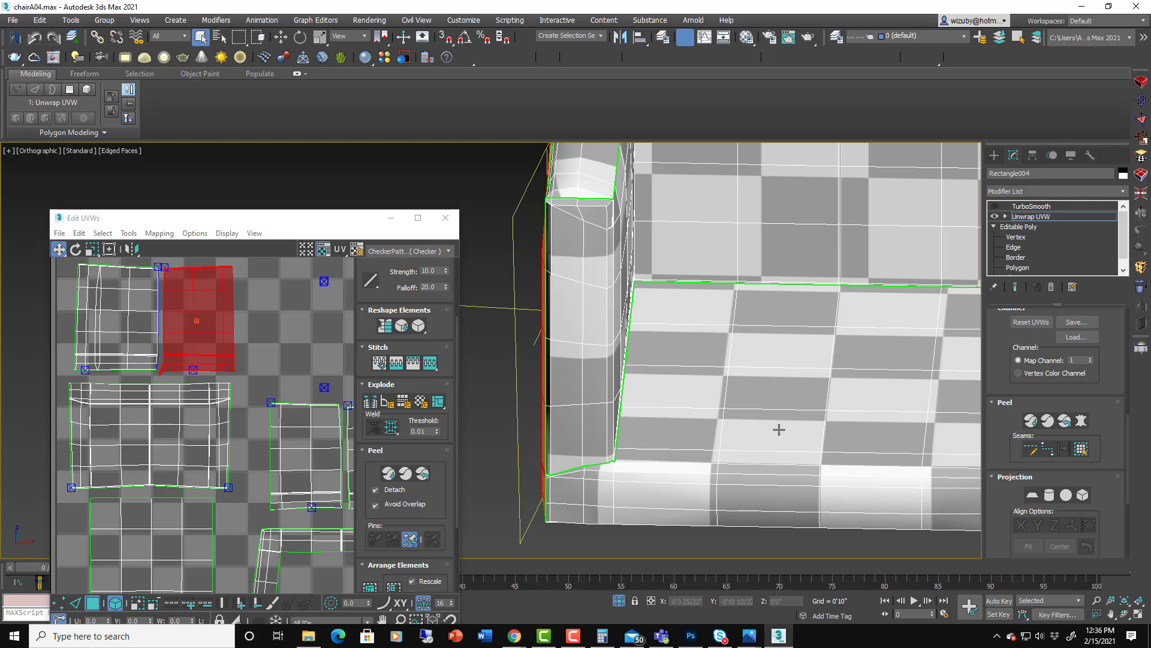
scroll(771, 416, "down", 5)
scroll(751, 386, "up", 3)
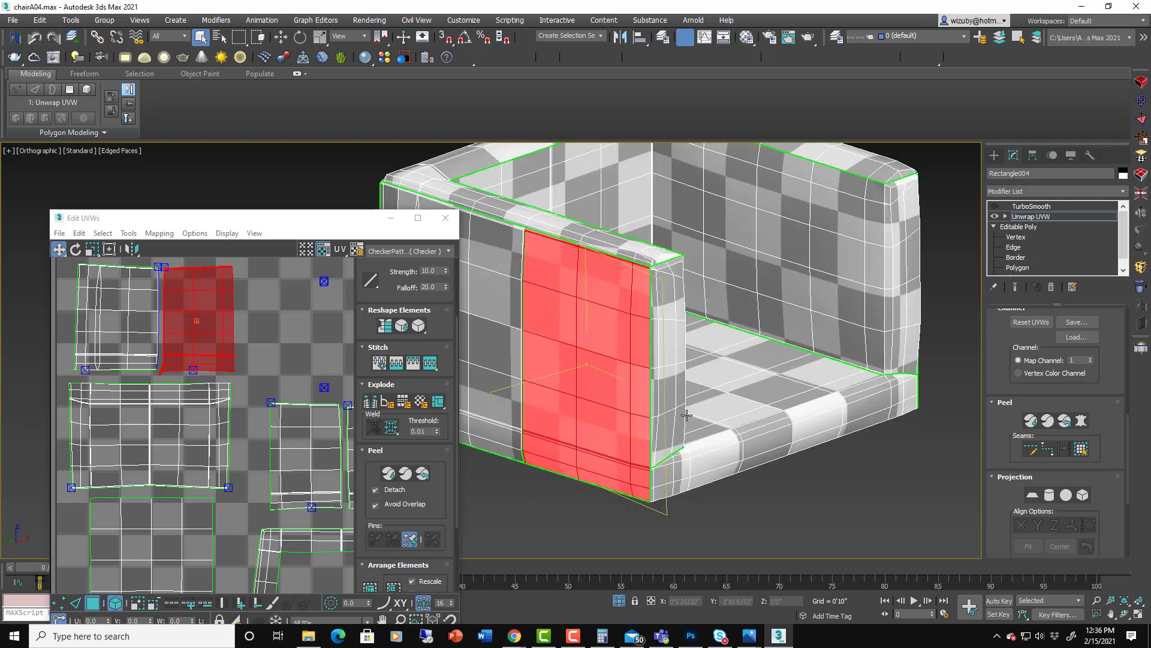
middle_click_drag(579, 370, 662, 375)
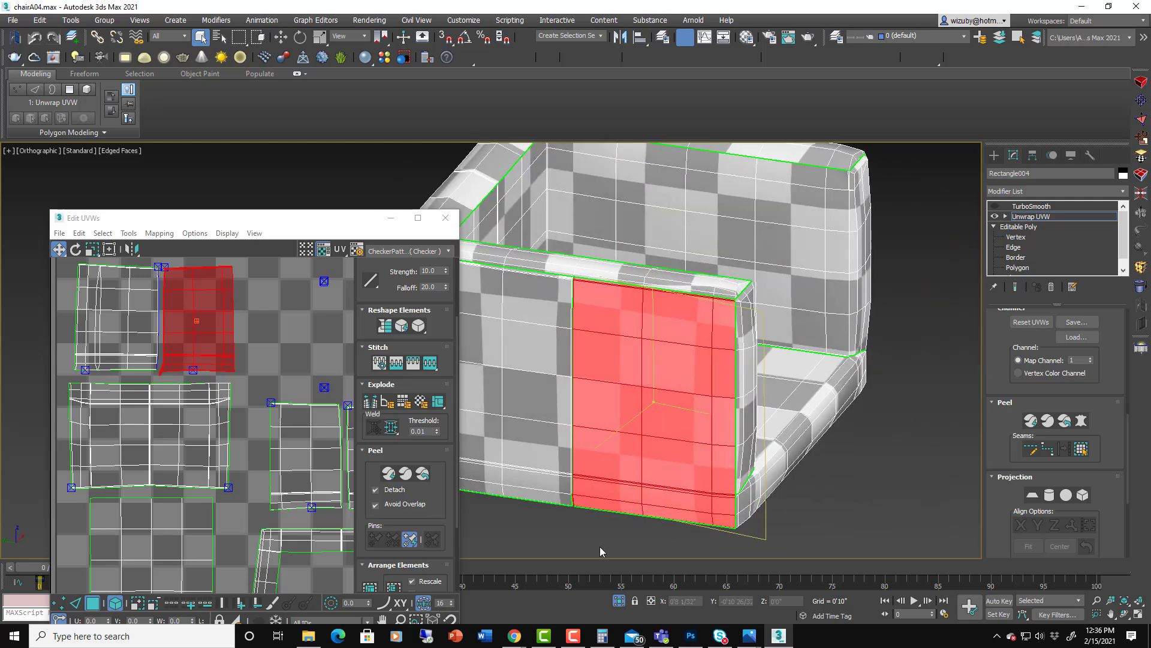
scroll(579, 422, "down", 3)
middle_click_drag(579, 420, 576, 380, "alt")
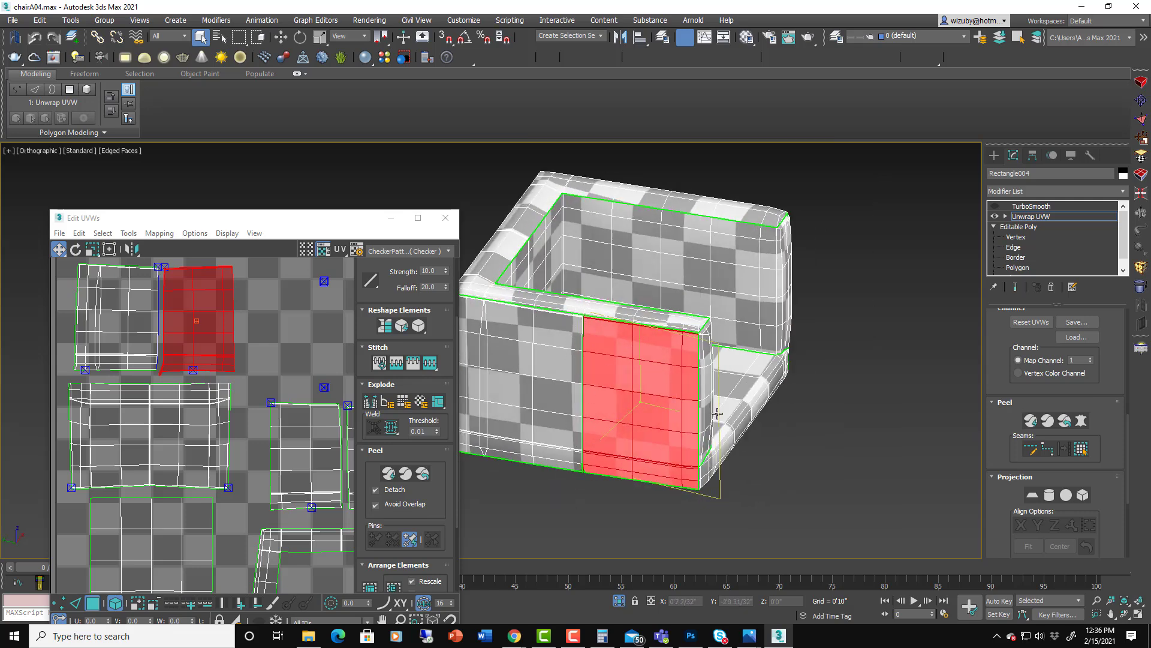
middle_click_drag(717, 413, 826, 442, "alt")
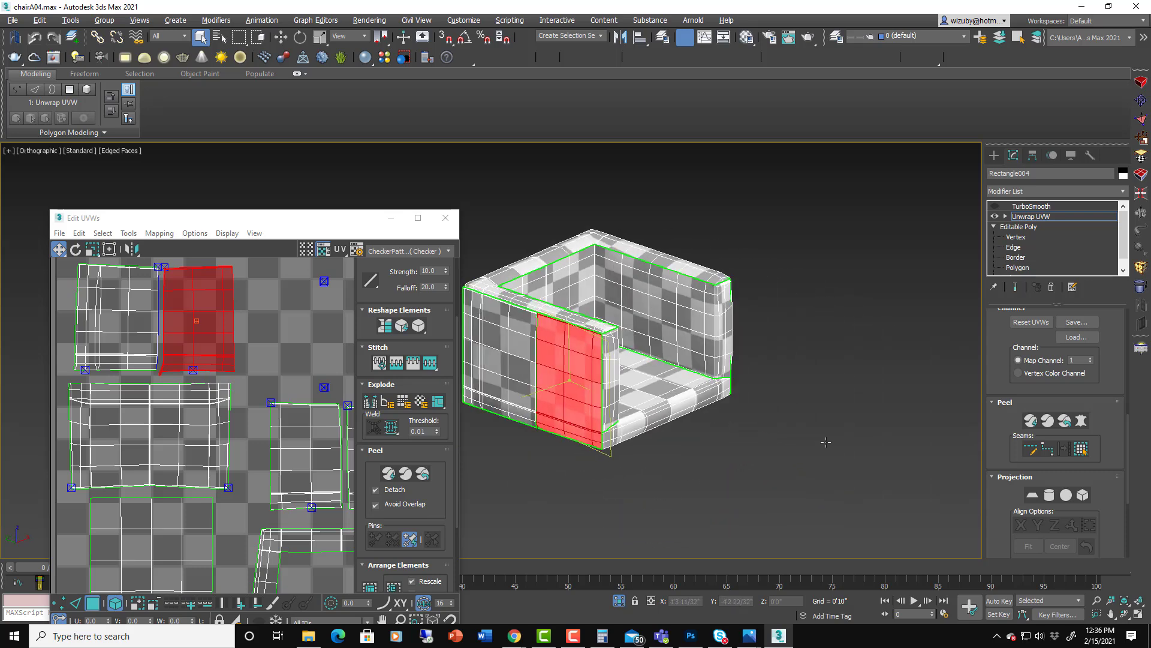
left_click(736, 438)
middle_click_drag(725, 432, 756, 461, "alt")
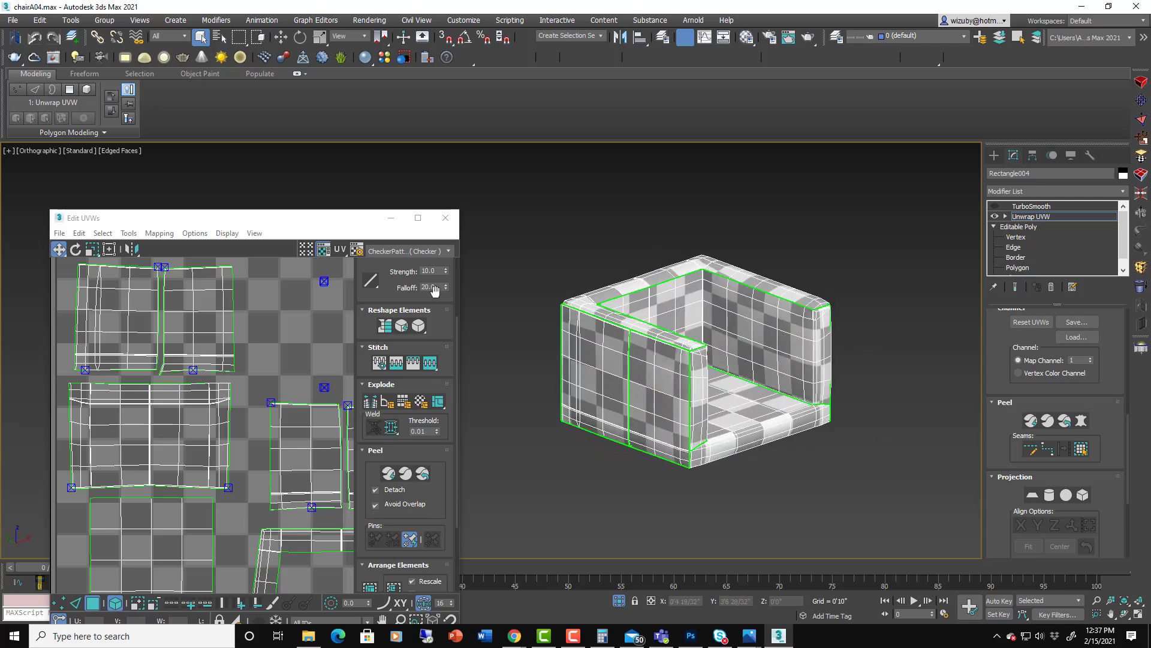
Step: Close the UV editor, assign the leather photo material Material #1 to the chair body, and hide the edged faces
left_click(445, 218)
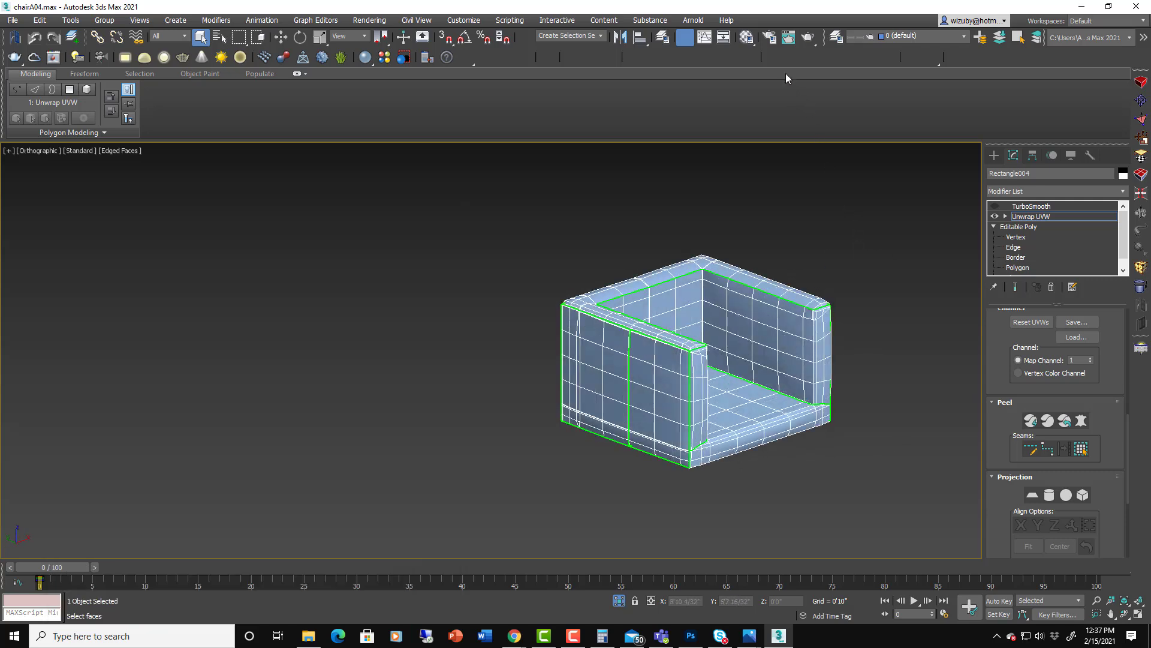
left_click(745, 37)
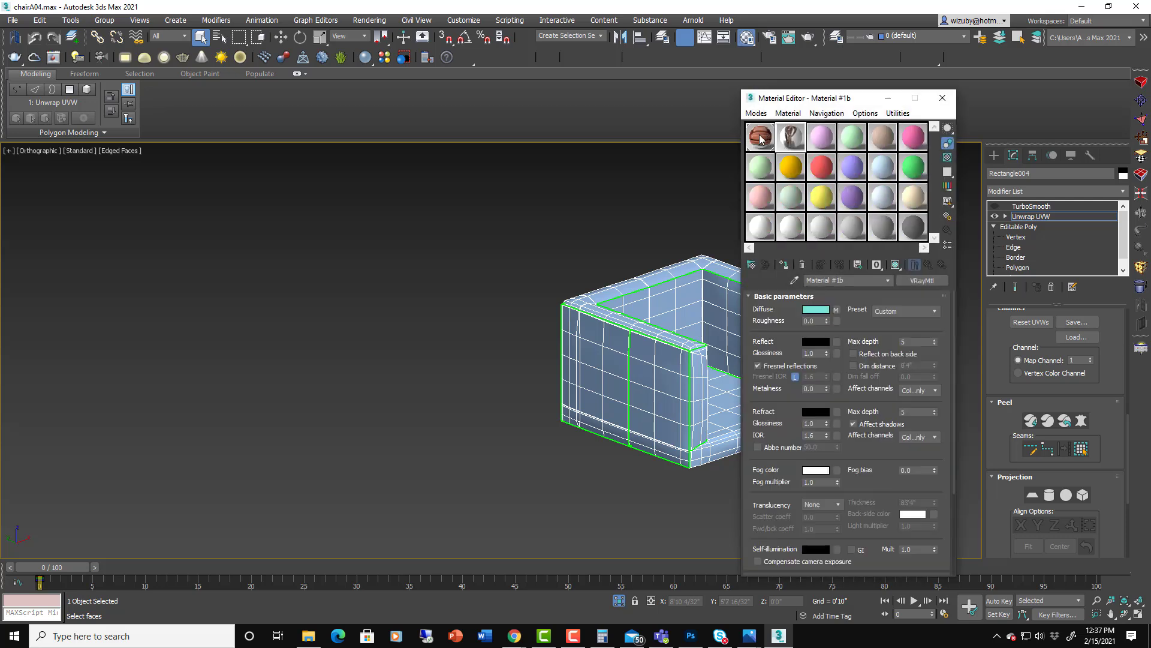
left_click(784, 265)
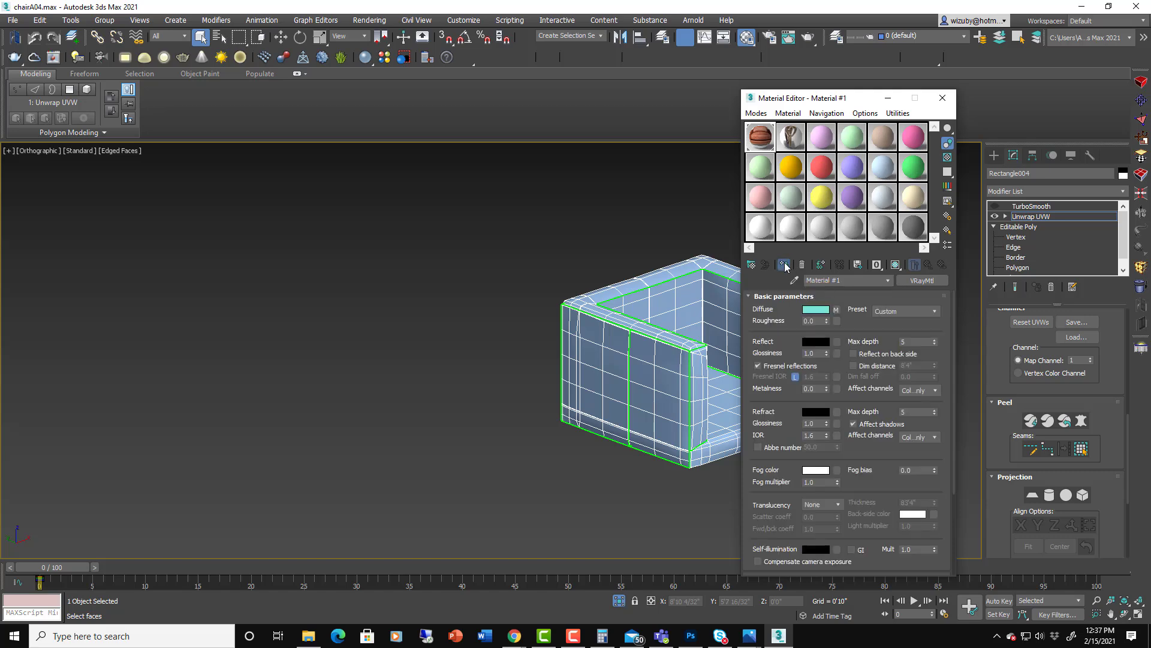
scroll(661, 364, "down", 2)
middle_click_drag(661, 364, 460, 361)
mouse_move(560, 369)
middle_mouse_down("alt")
mouse_move(528, 401)
mouse_move(556, 396)
mouse_move(502, 390)
mouse_move(630, 412)
mouse_move(728, 387)
mouse_move(647, 407)
mouse_move(672, 402)
middle_mouse_up("alt")
scroll(528, 402, "up", 2)
key("F4")
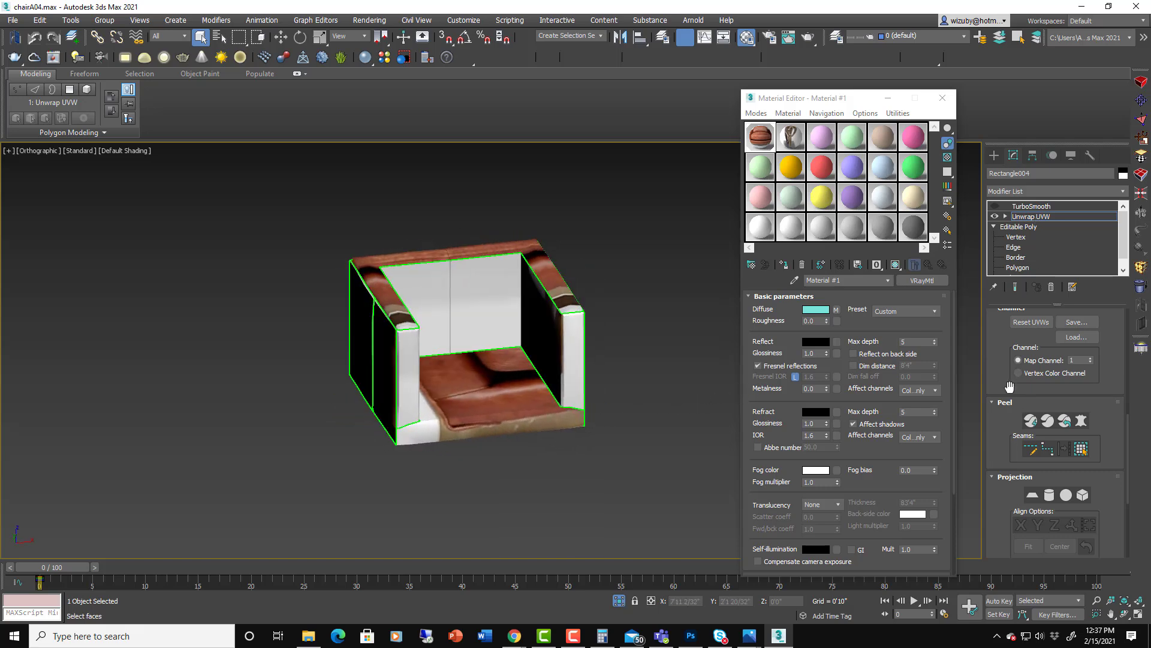
Step: Reopen the UV editor for the chair body's Unwrap UVW modifier
left_click_drag(1028, 388, 1026, 486)
left_click(1051, 400)
left_click(1050, 398)
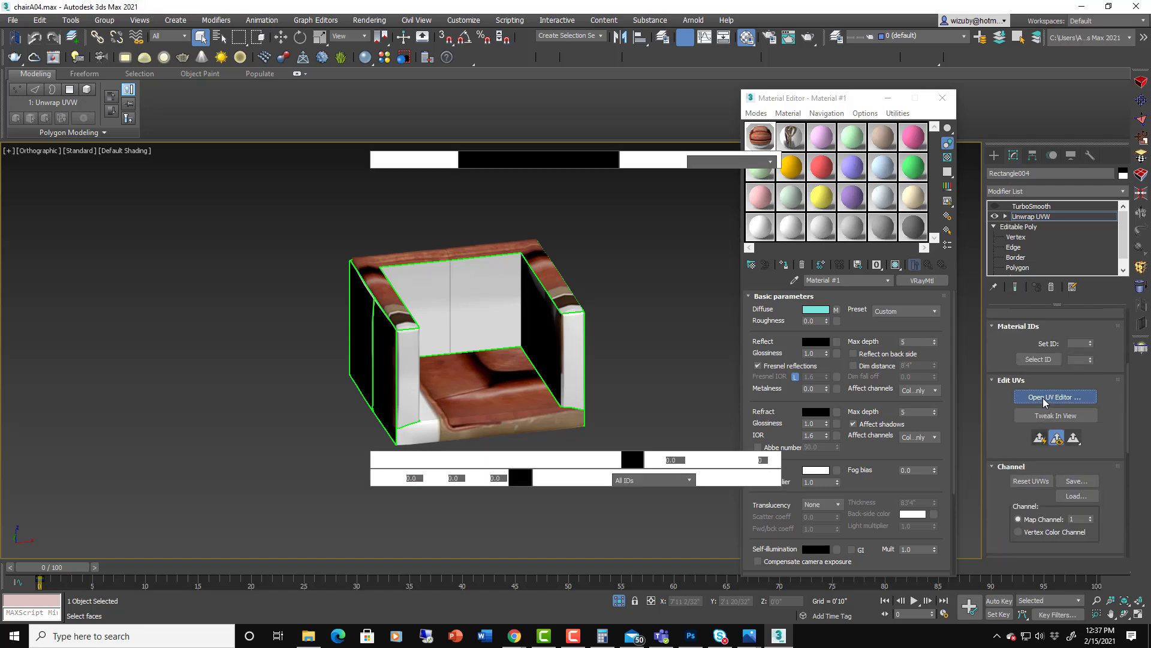
scroll(283, 362, "down", 5)
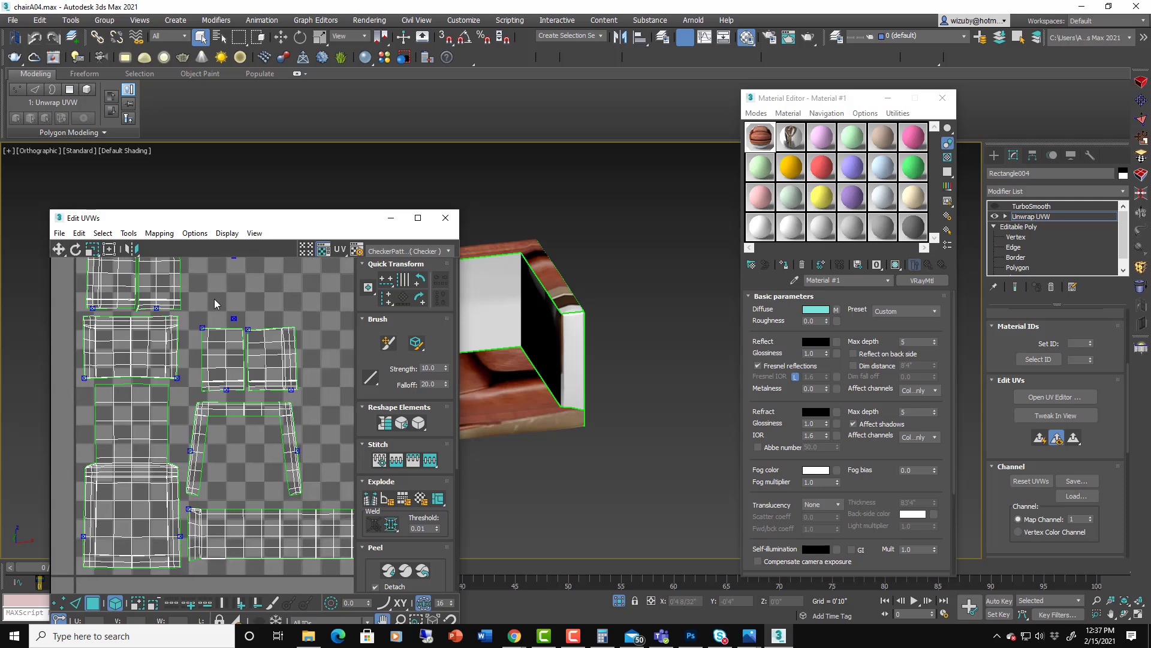
Step: Load the bitmap chair_front.jpg from the resources folder as the background texture behind the UV shells
left_click(420, 251)
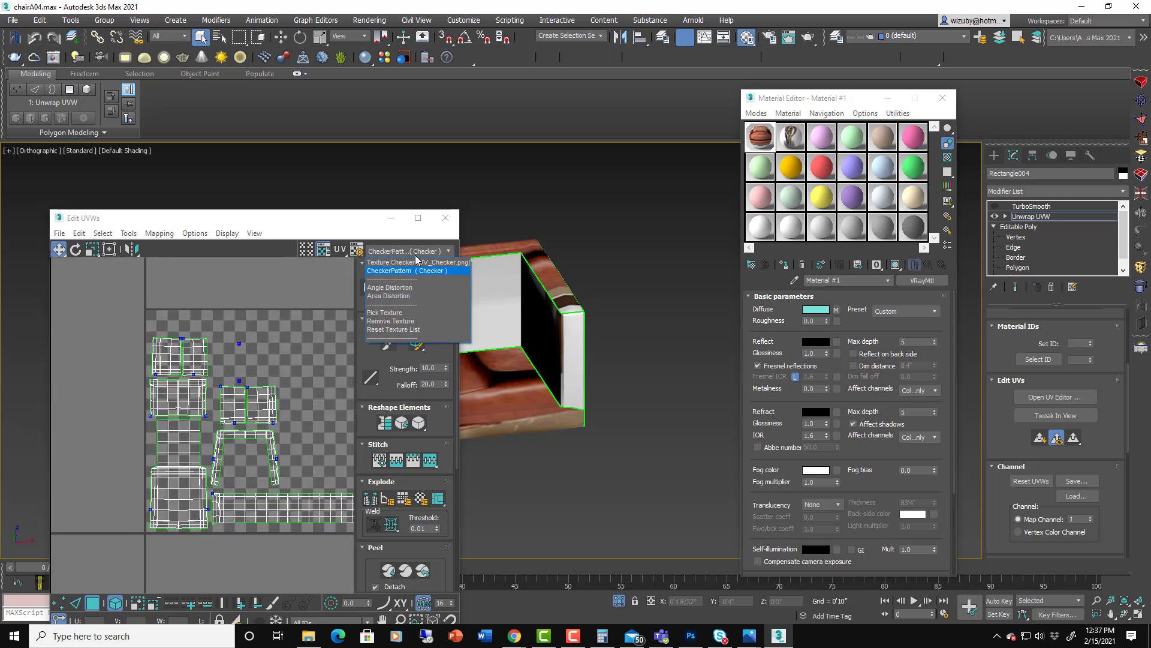
left_click(407, 312)
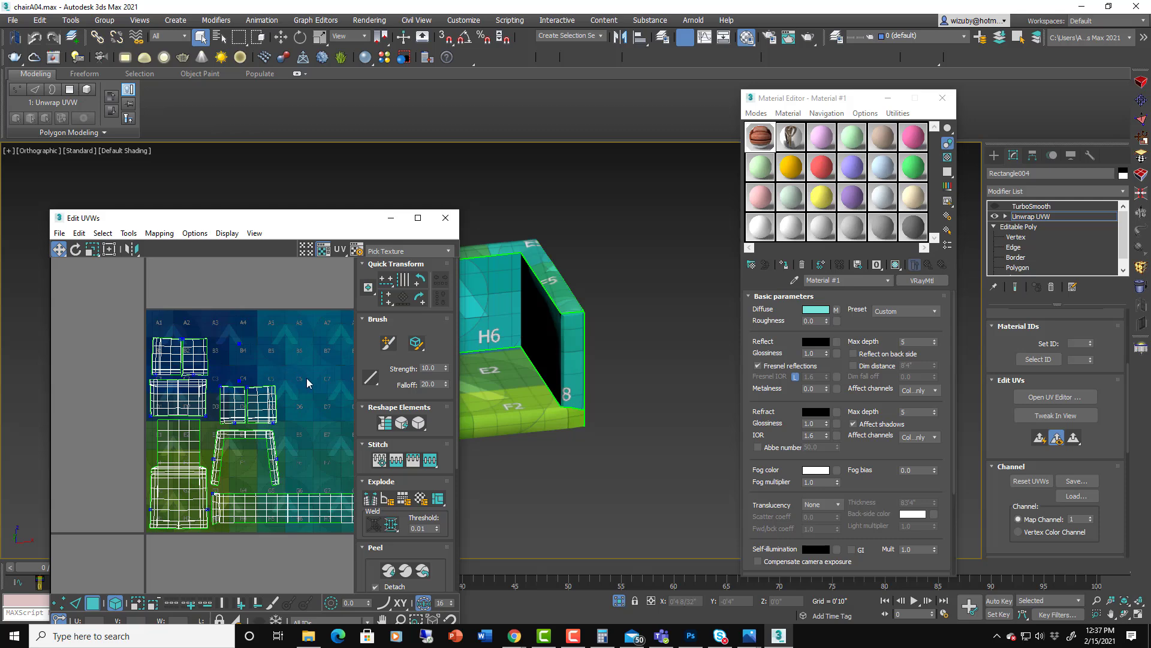
double_click(495, 189)
left_click(483, 188)
scroll(616, 352, "down", 6)
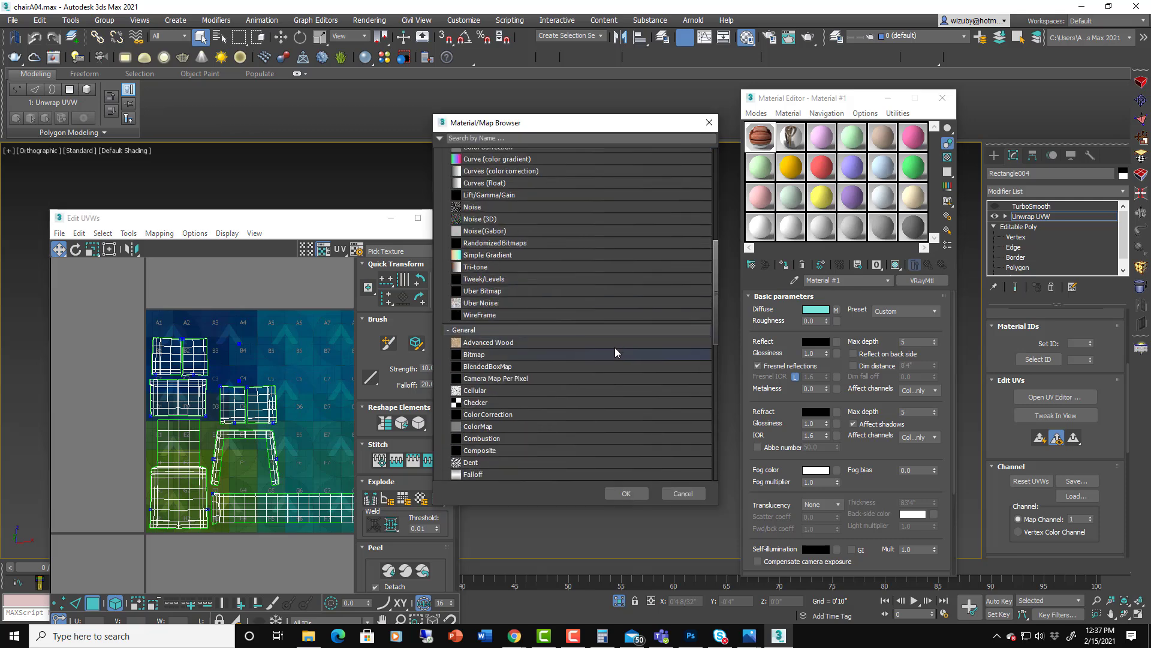
double_click(616, 352)
left_click(129, 44)
left_click(129, 63)
left_click(255, 63)
double_click(109, 117)
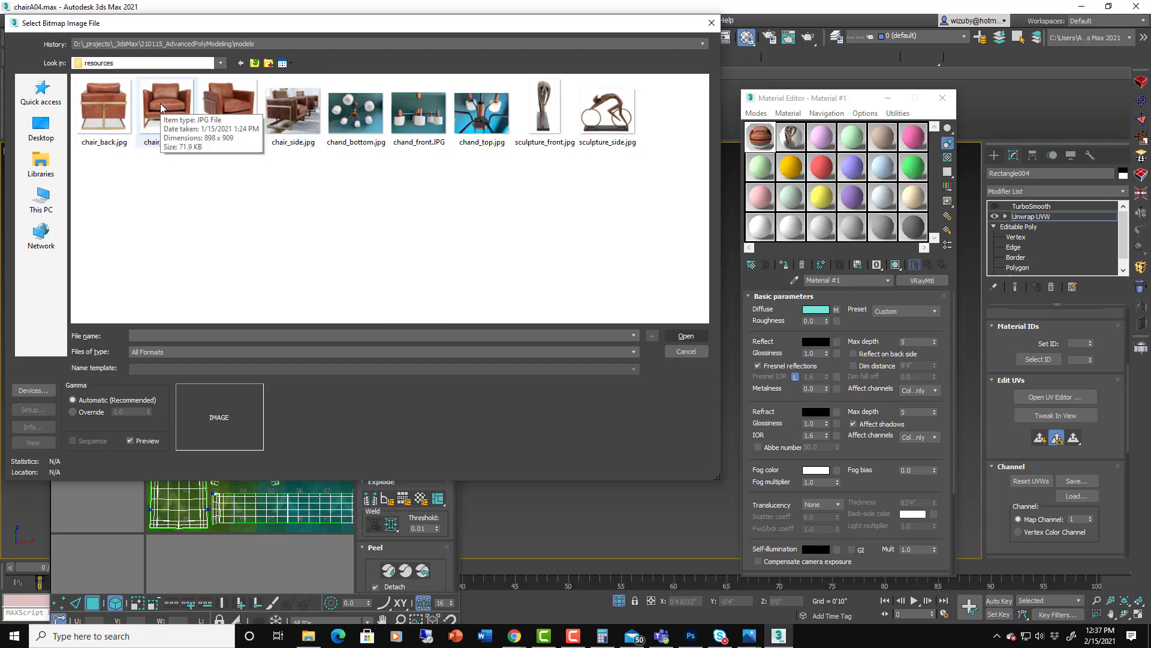
double_click(161, 107)
middle_click_drag(233, 386, 182, 372)
scroll(145, 418, "up", 2)
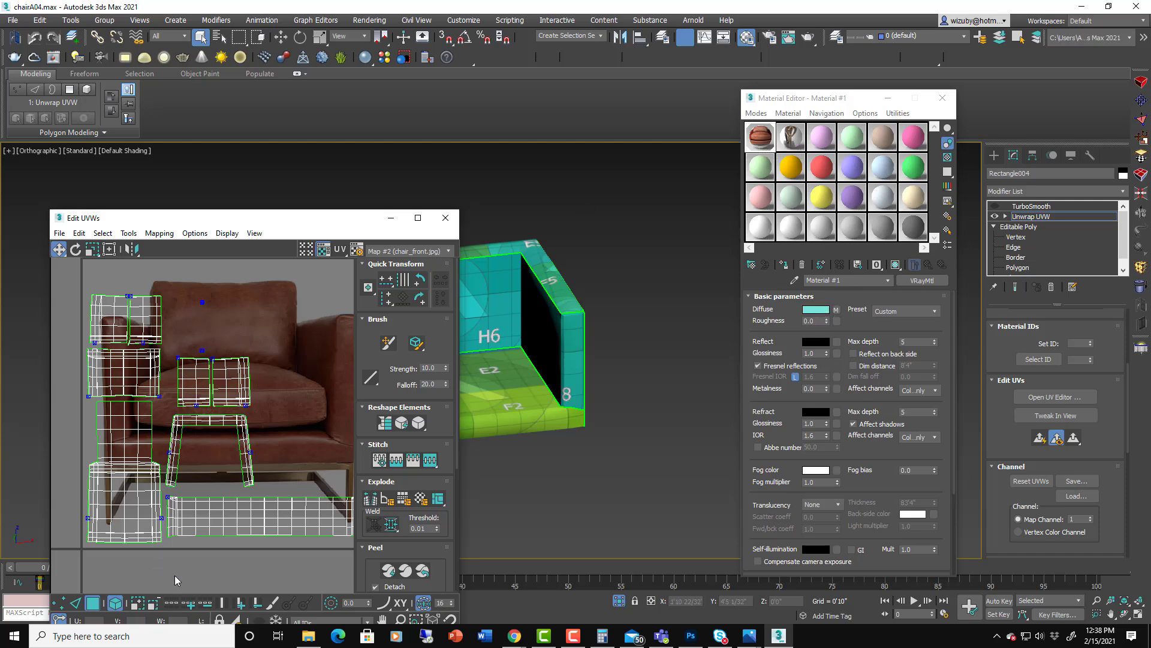
scroll(258, 428, "down", 3)
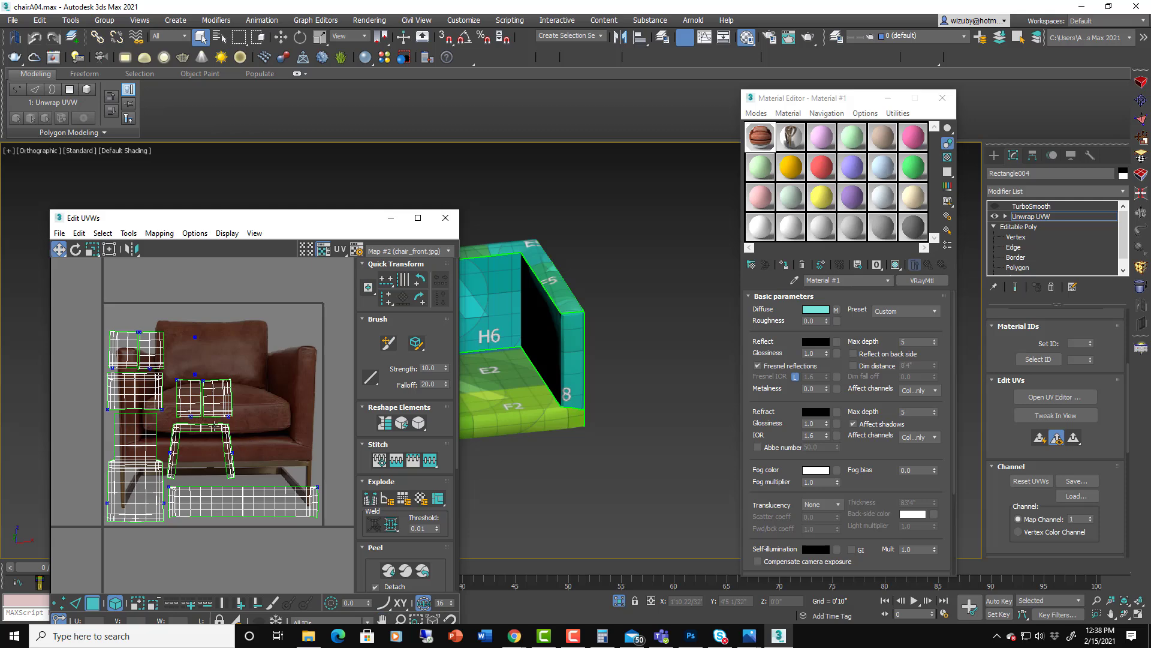
scroll(213, 427, "up", 5)
Step: Select the rear-half shell of the outer side and pick a Bitmap texture again to show the chair's own material
left_click(273, 441)
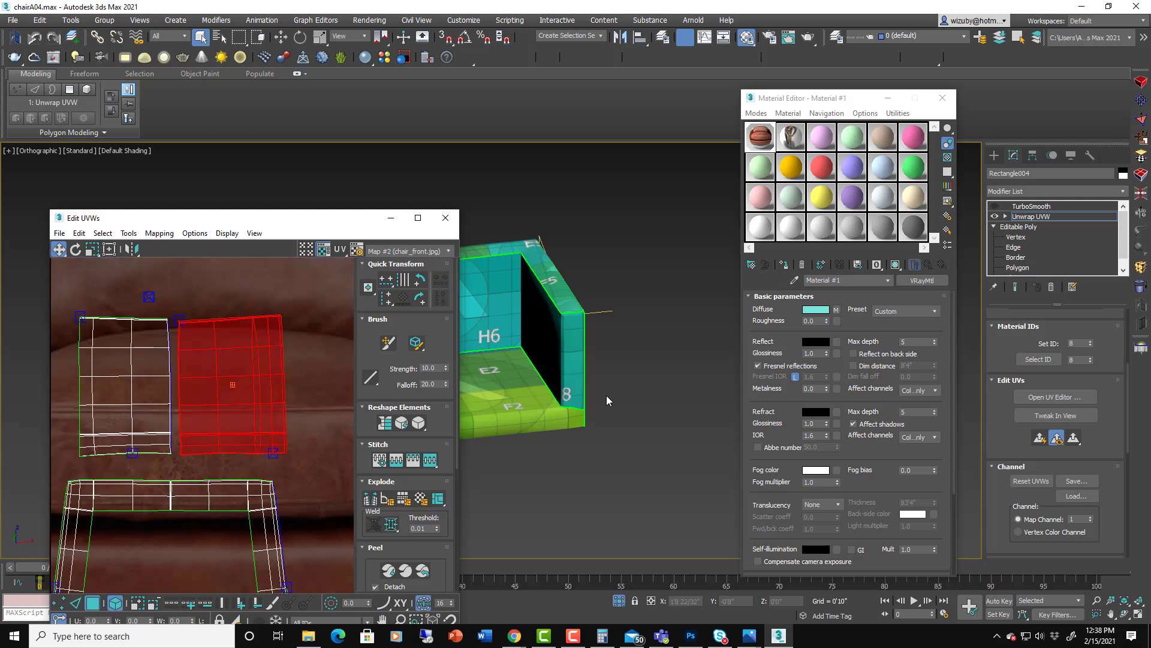
scroll(606, 400, "down", 3)
left_click(427, 252)
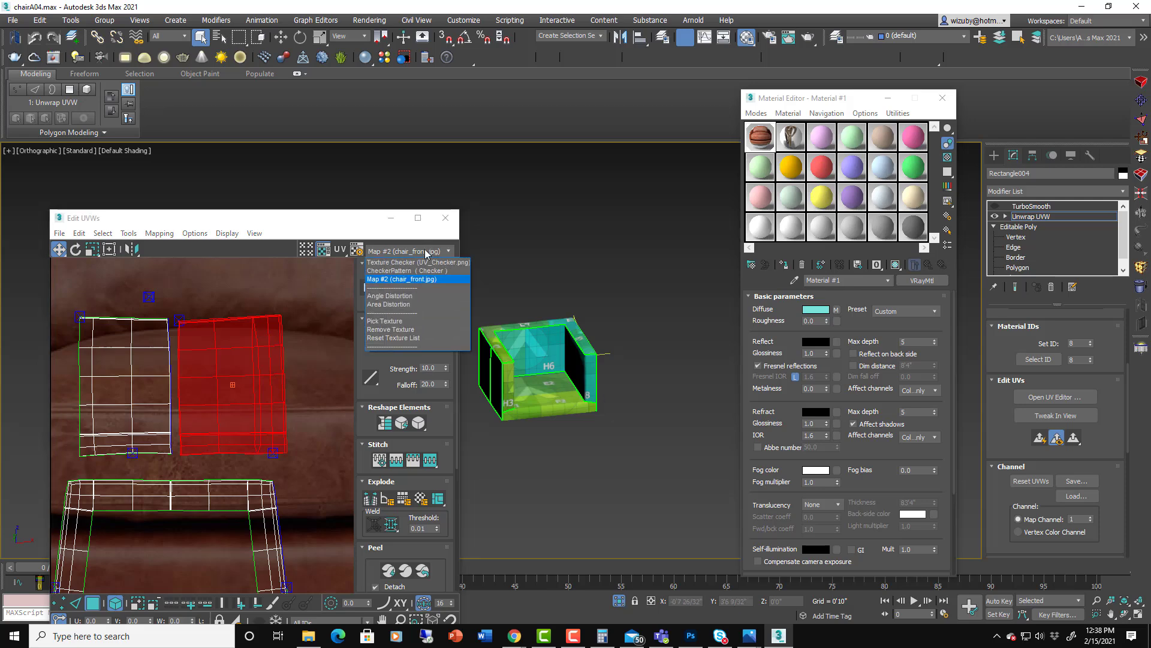
left_click(409, 322)
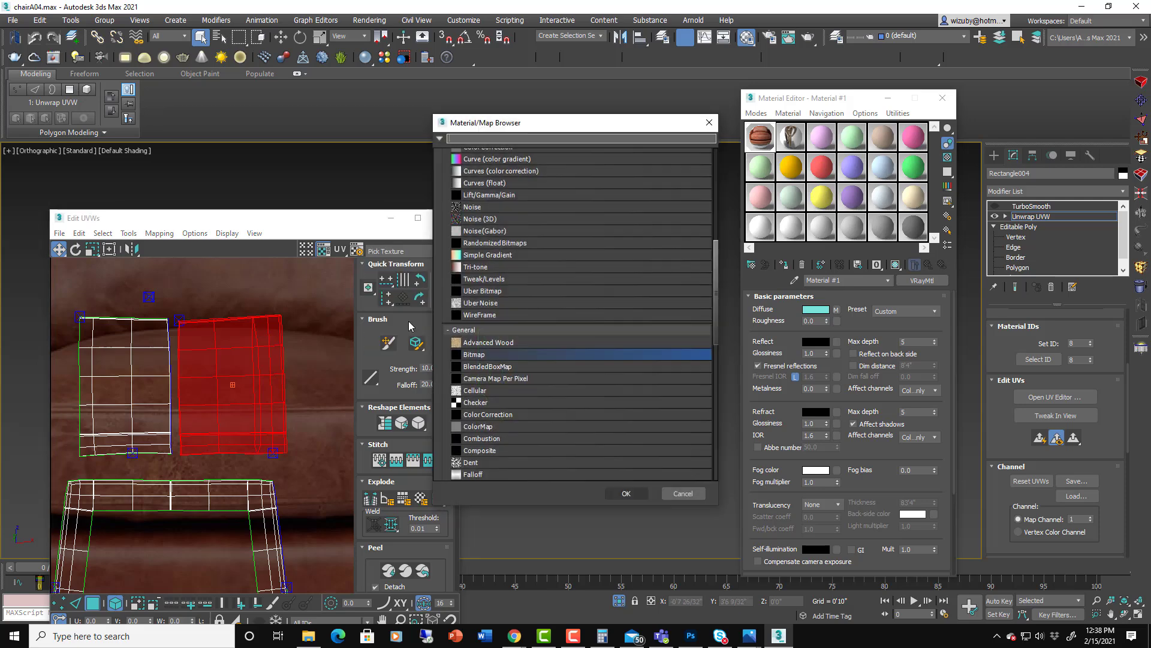
left_click(645, 493)
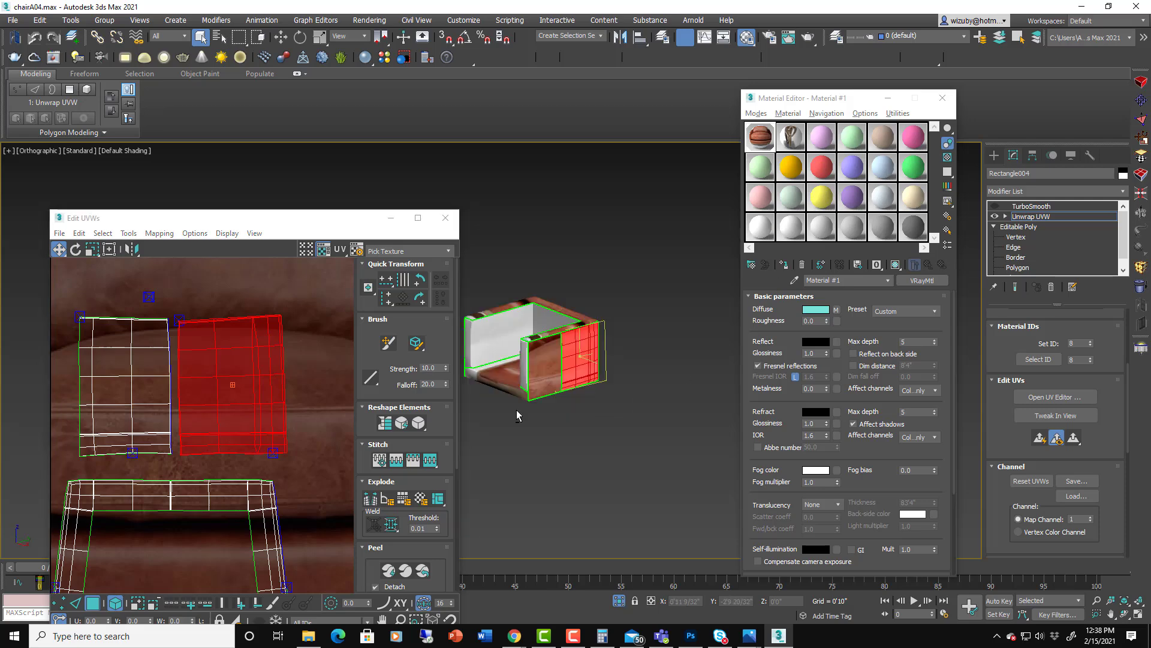
scroll(574, 372, "up", 4)
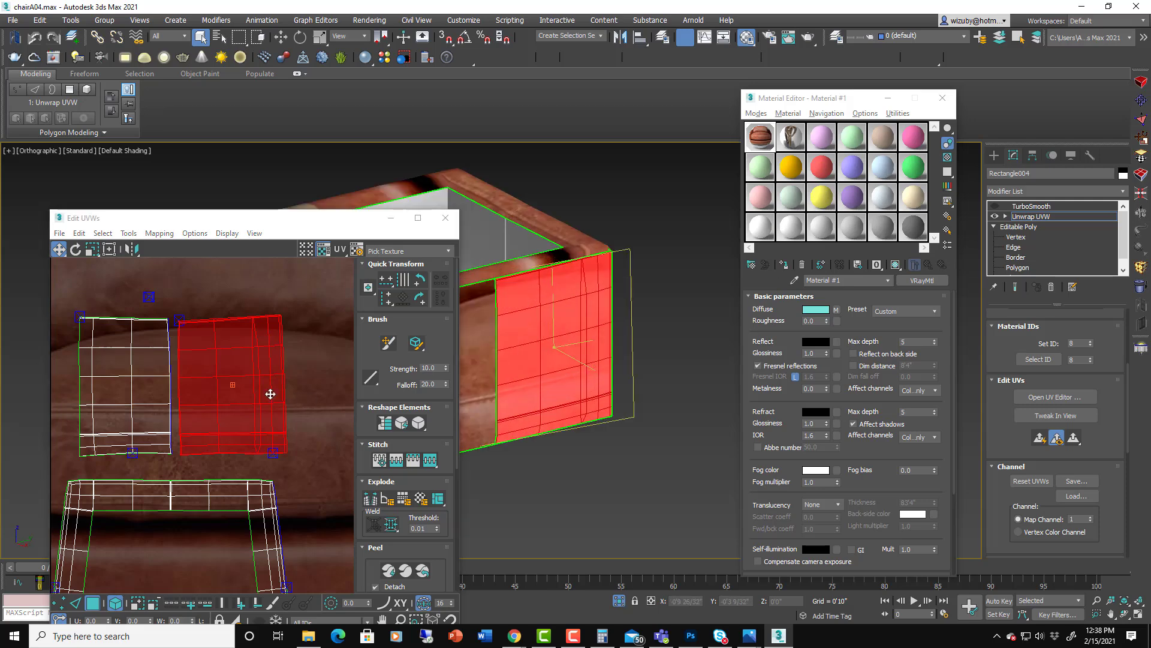
Step: Try moving the selected rear-half shell to other areas of the chair photo, undo the moves and clear the selection
left_click_drag(240, 390, 297, 380)
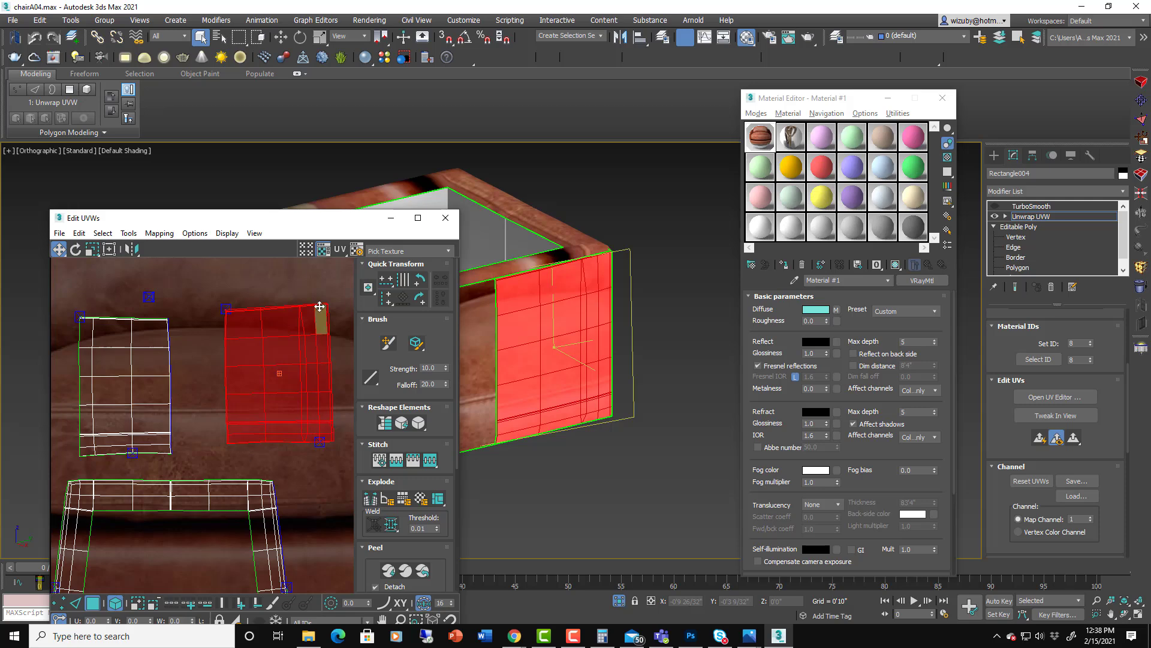
scroll(254, 404, "down", 5)
middle_click_drag(246, 404, 198, 429)
left_click_drag(199, 429, 291, 333)
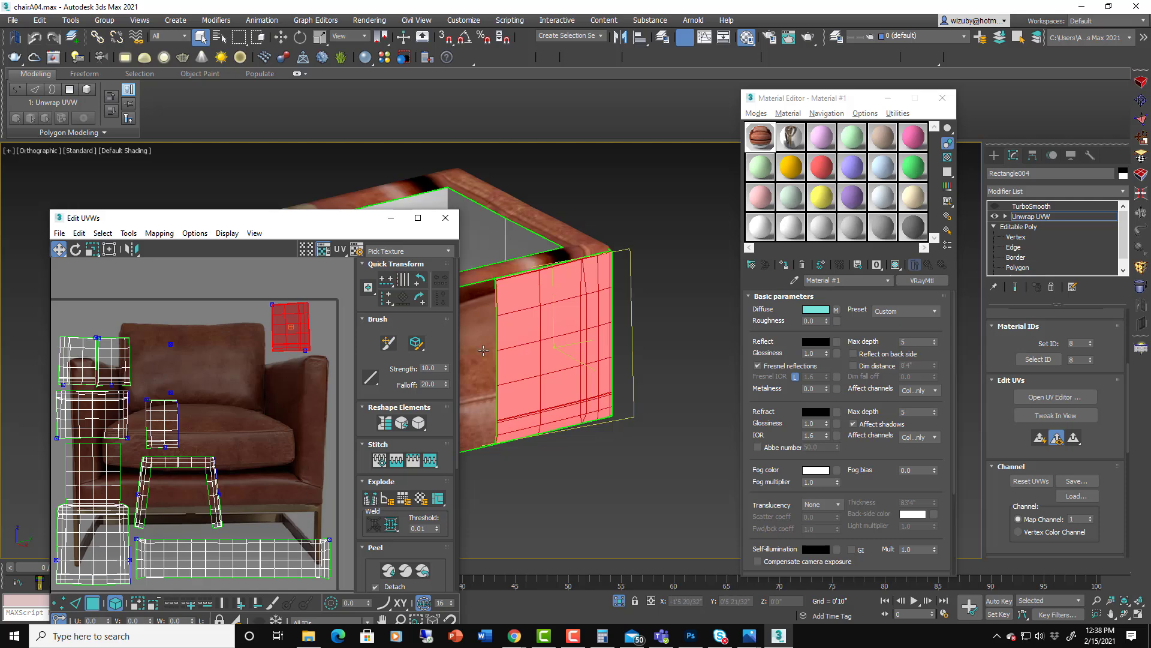
key("ctrl+z")
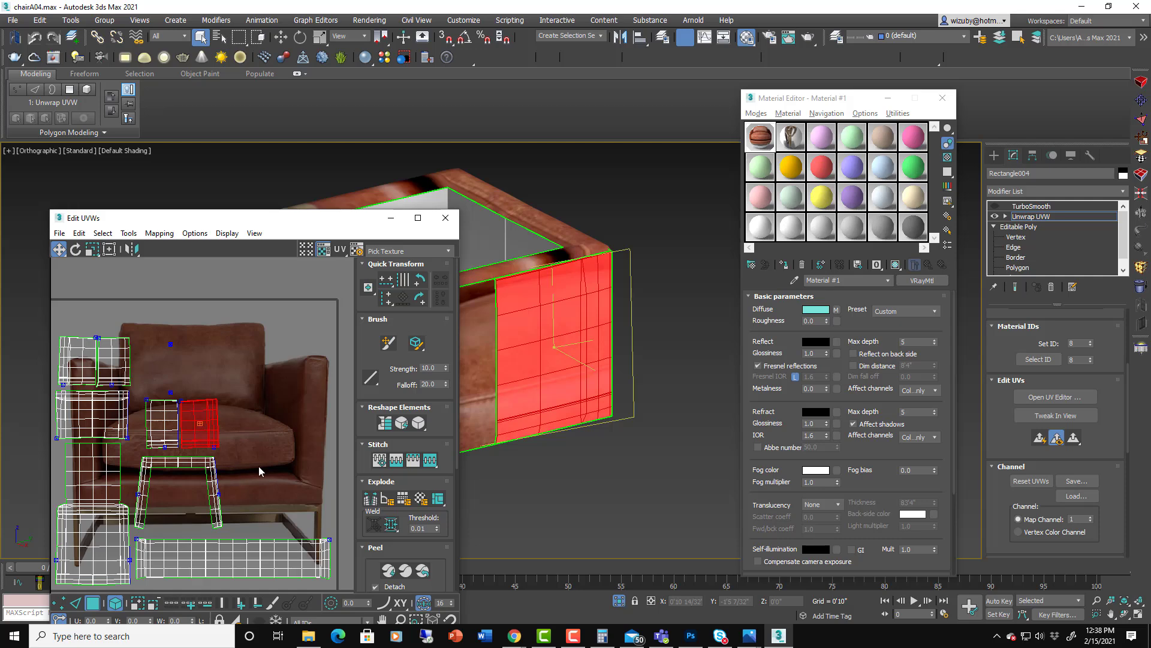
left_click(232, 475)
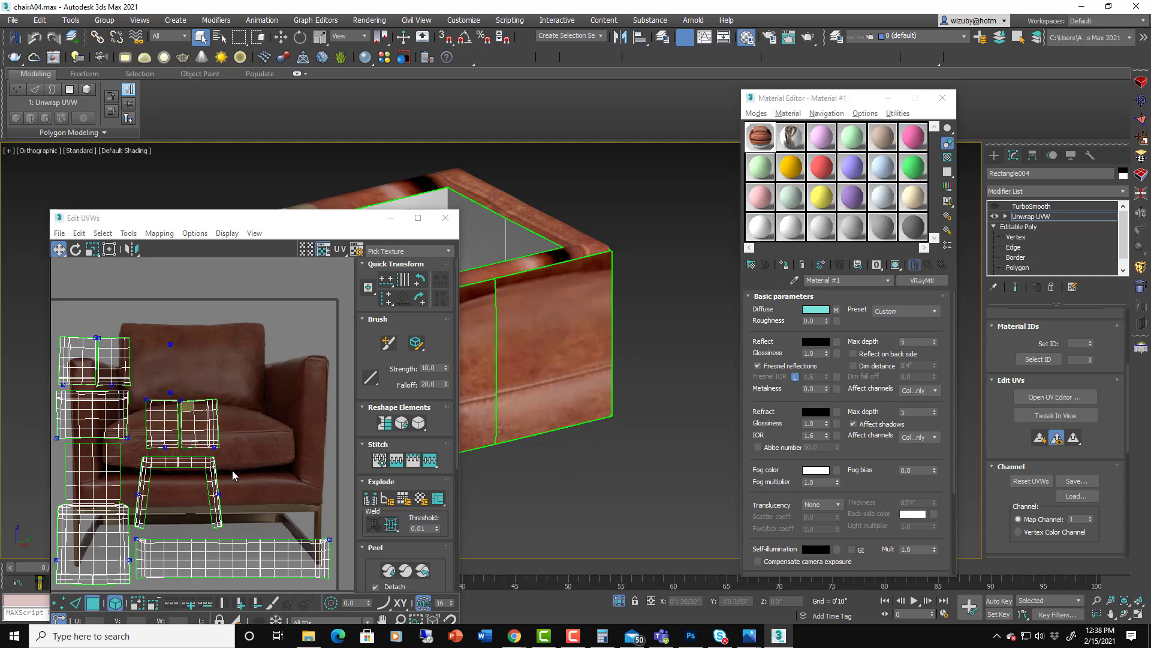
Step: Close the UV editor and set the tiling of Material #1's diffuse bitmap to 10 in both U and V
left_click(445, 218)
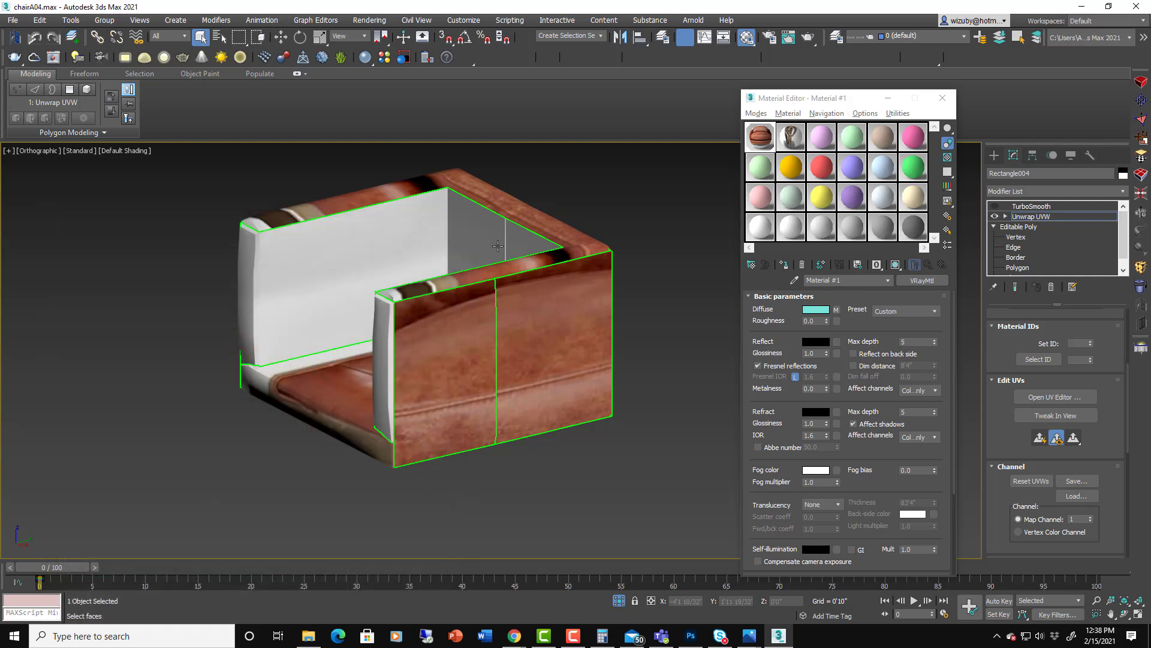
left_click(836, 309)
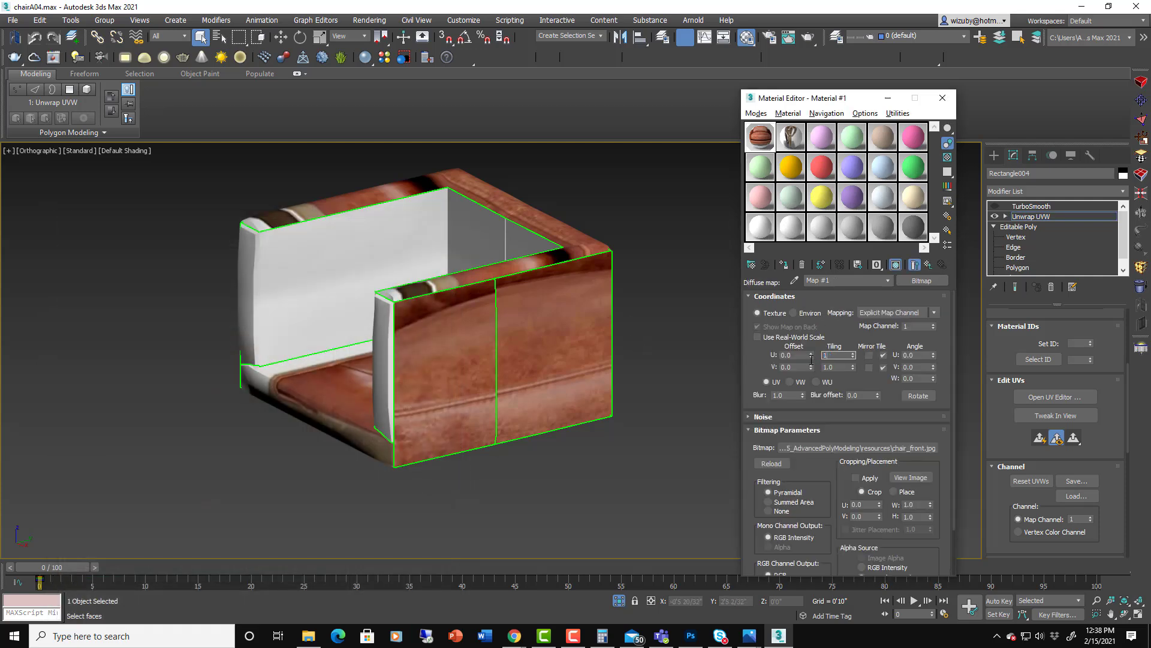
type("10")
left_click(836, 367)
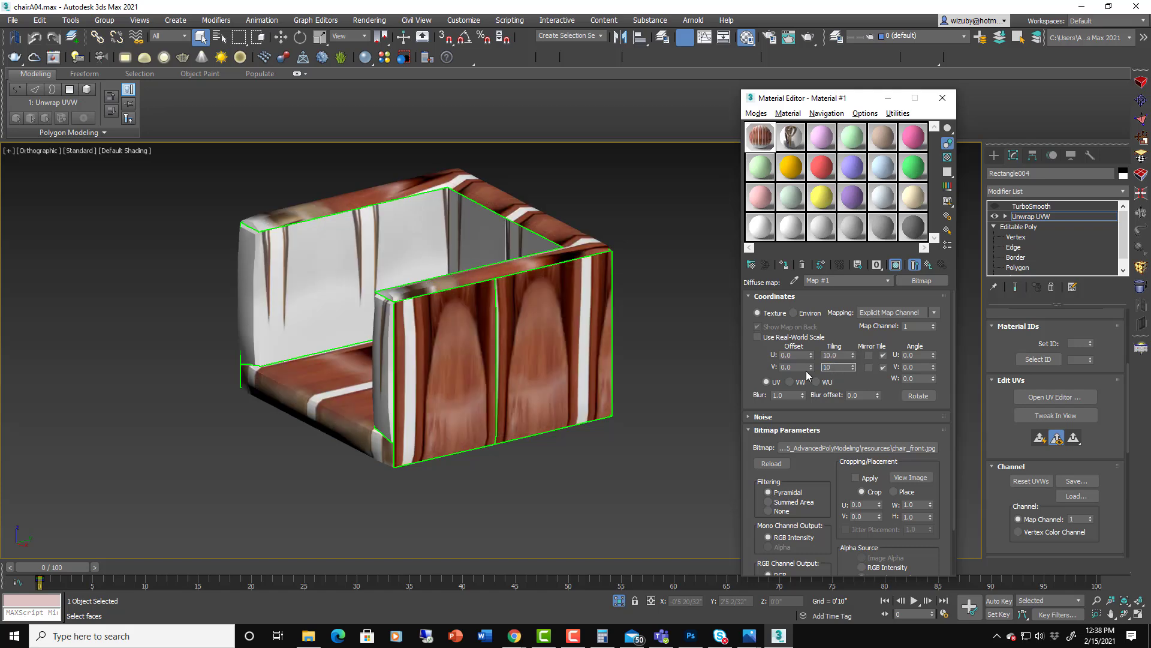
type("10")
key("Return")
mouse_move(533, 355)
middle_mouse_down("alt")
mouse_move(615, 340)
mouse_move(781, 342)
mouse_move(506, 351)
mouse_move(574, 371)
mouse_move(639, 360)
mouse_move(537, 360)
middle_mouse_up("alt")
scroll(610, 361, "up", 4)
scroll(574, 363, "down", 2)
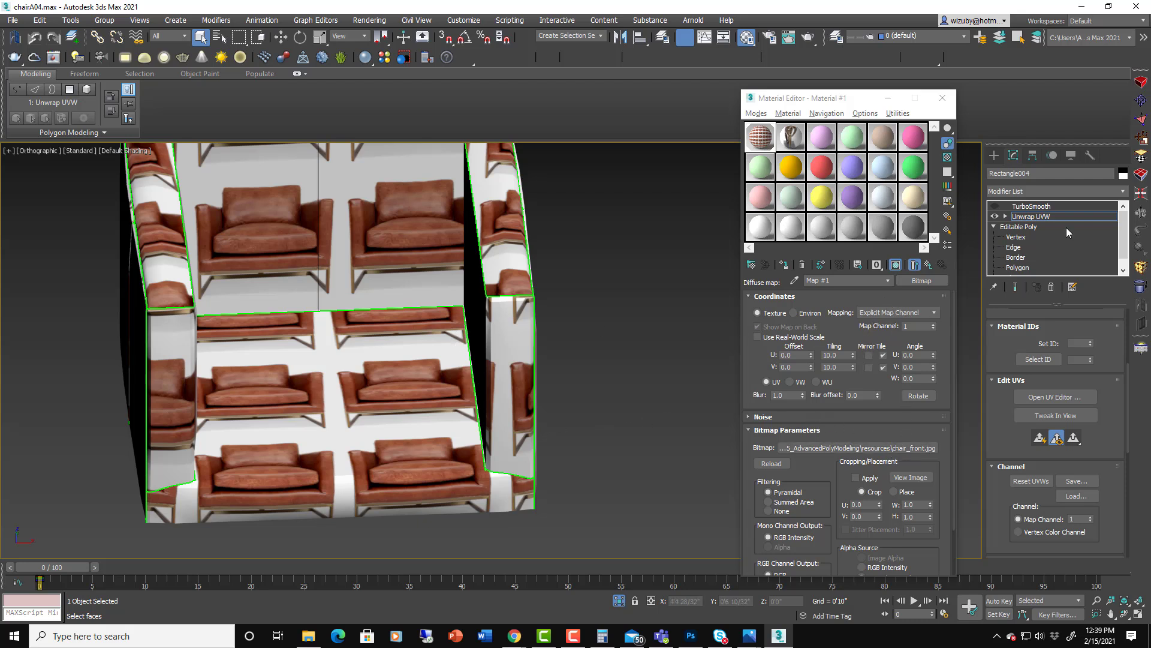
Step: Open the UV editor, remove the chair_front.jpg background texture and reset the texture list to the checker pattern
left_click(1053, 397)
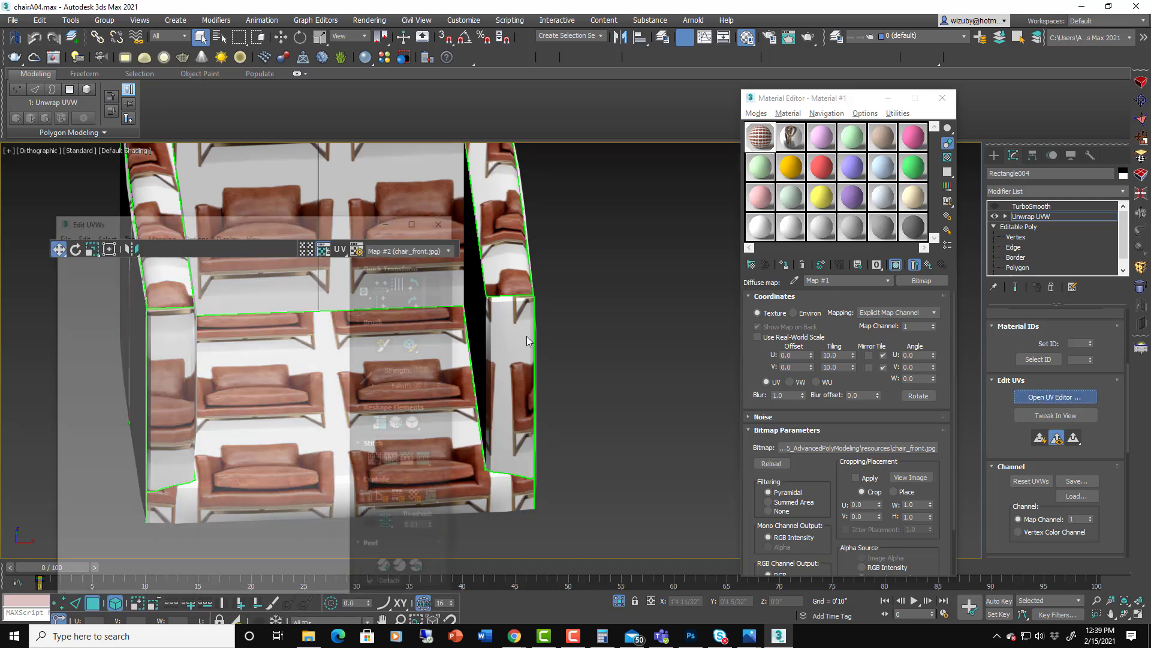
left_click_drag(282, 217, 467, 185)
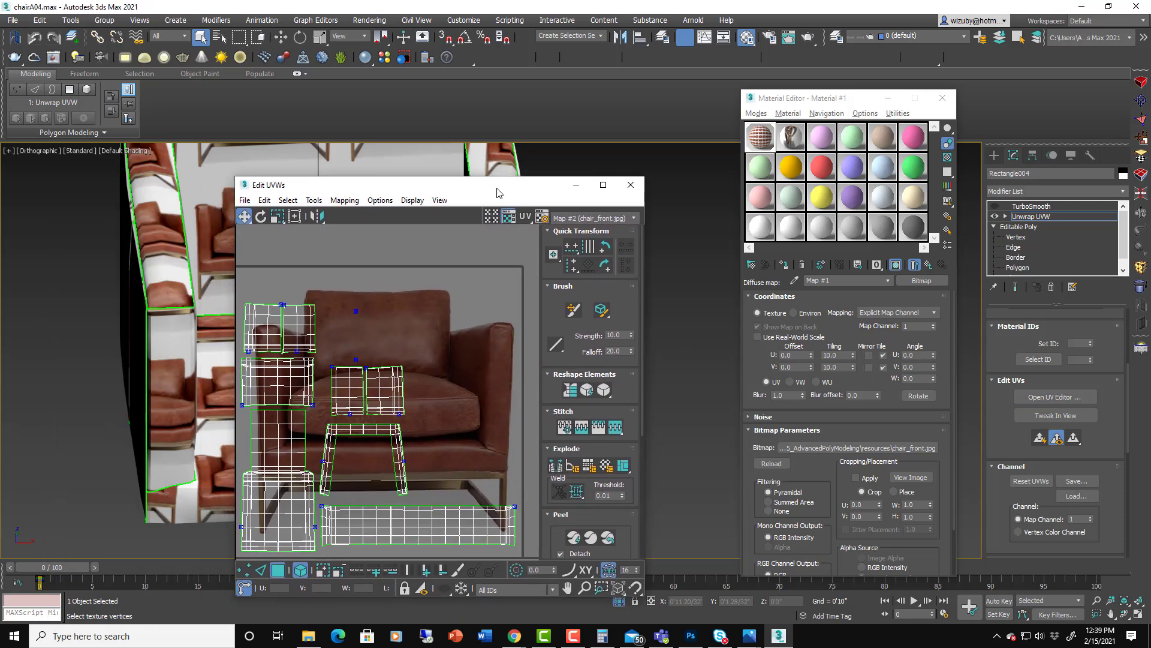
left_click(584, 218)
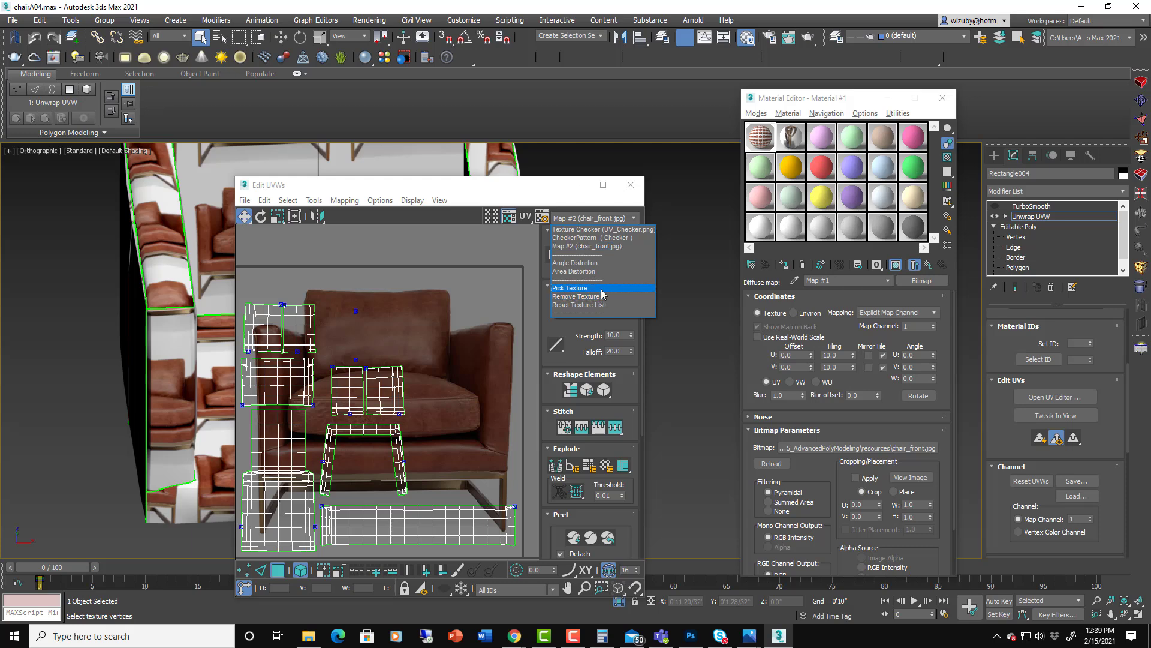
left_click(596, 300)
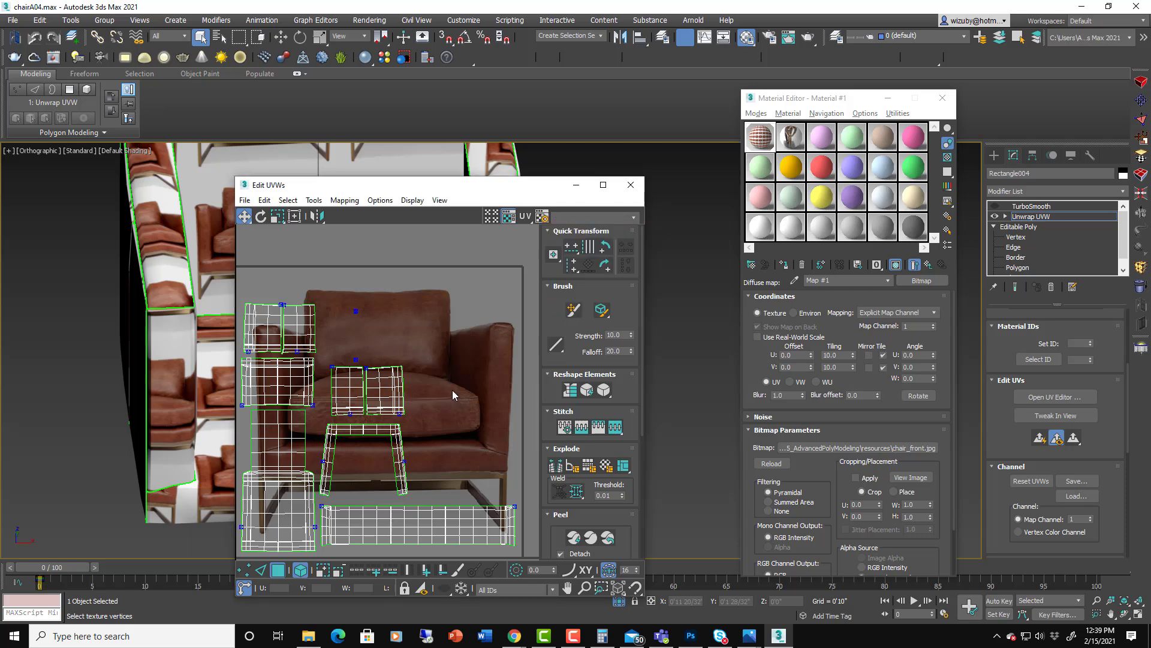
scroll(453, 390, "down", 2)
left_click(584, 217)
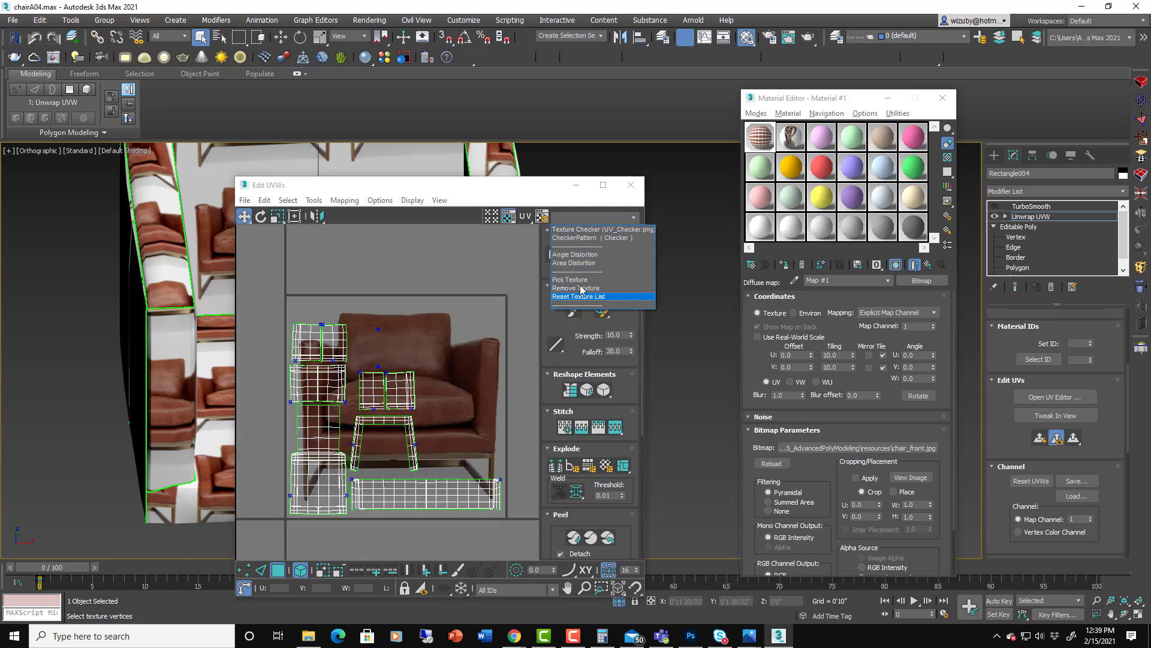
left_click(579, 288)
scroll(369, 444, "up", 2)
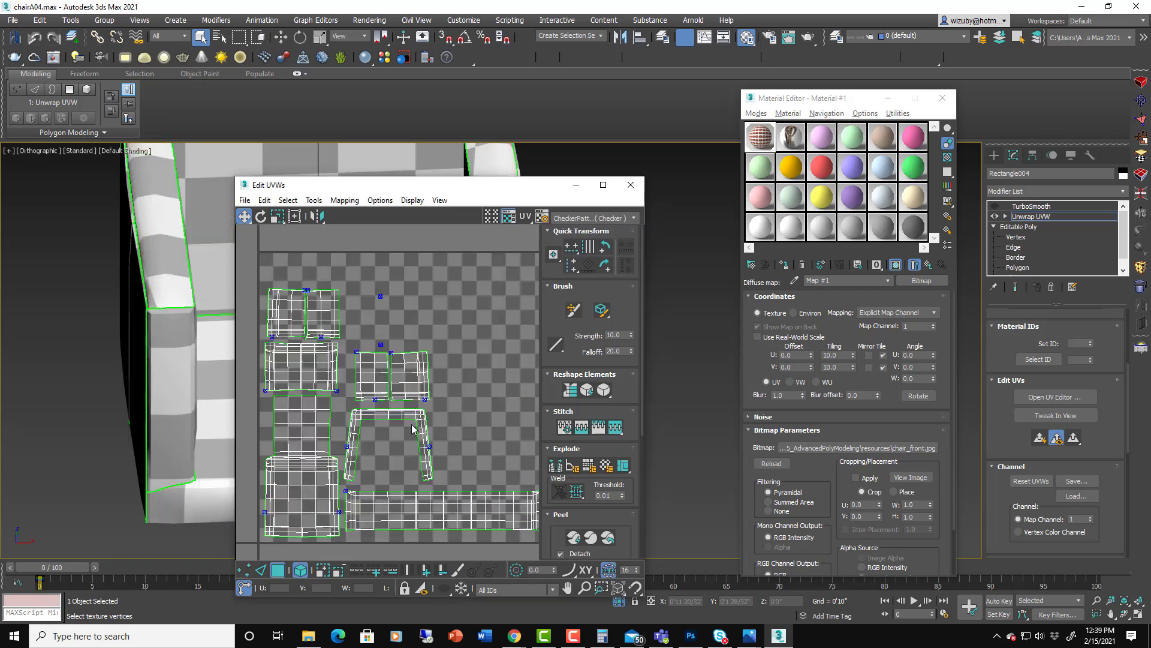
middle_click_drag(428, 423, 412, 411)
scroll(419, 410, "down", 1)
scroll(418, 410, "down", 1)
scroll(413, 404, "up", 1)
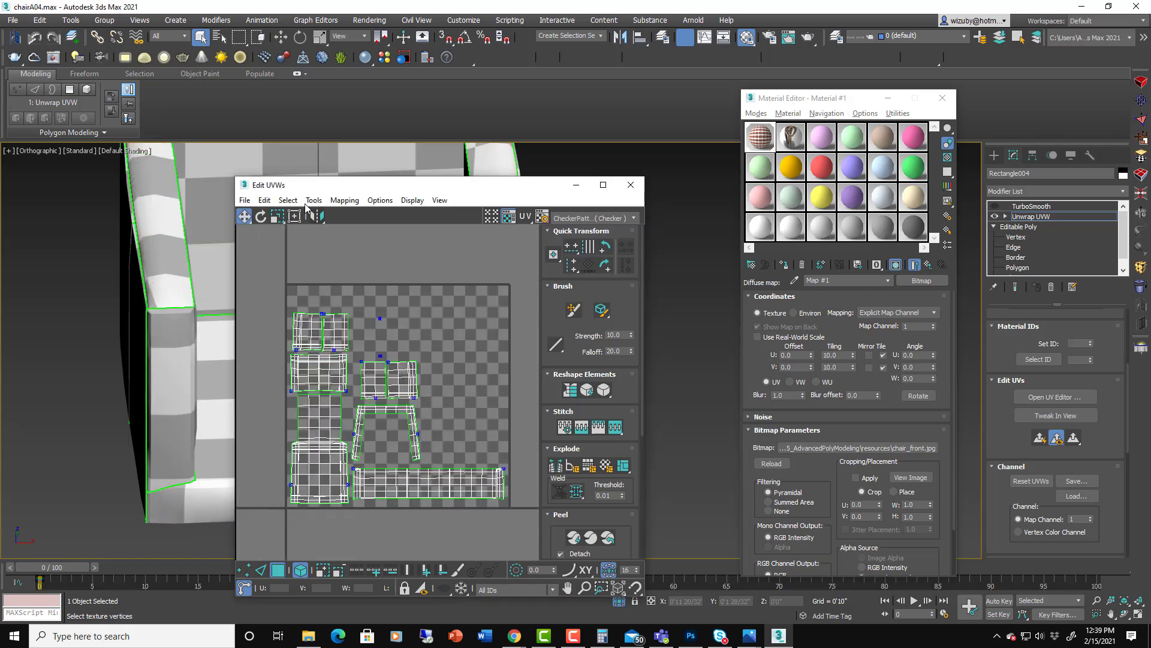
Step: Render a 1024 by 1024 UVW template of the shells with visible white edges and green seam edges
left_click(312, 202)
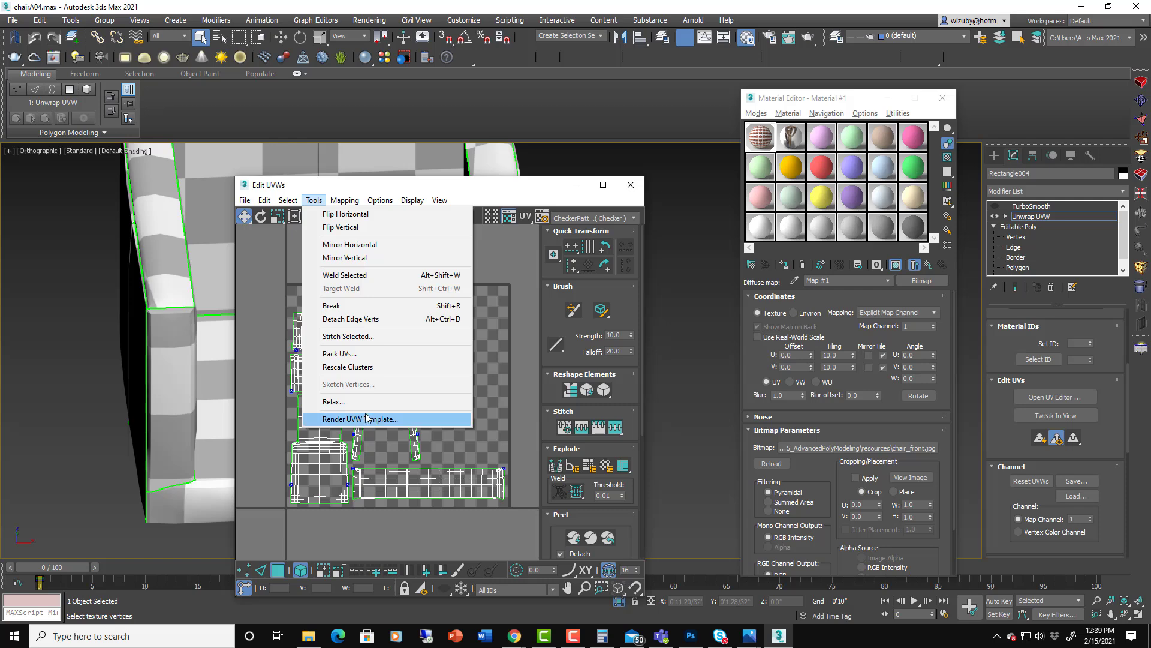
left_click(363, 420)
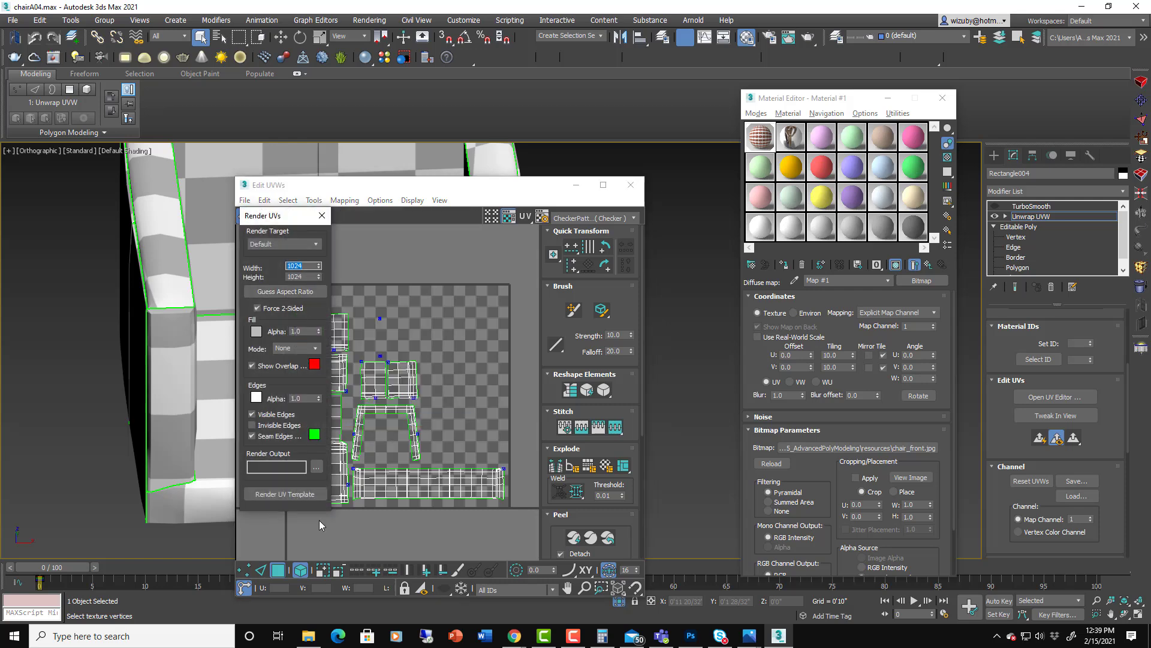
left_click(301, 494)
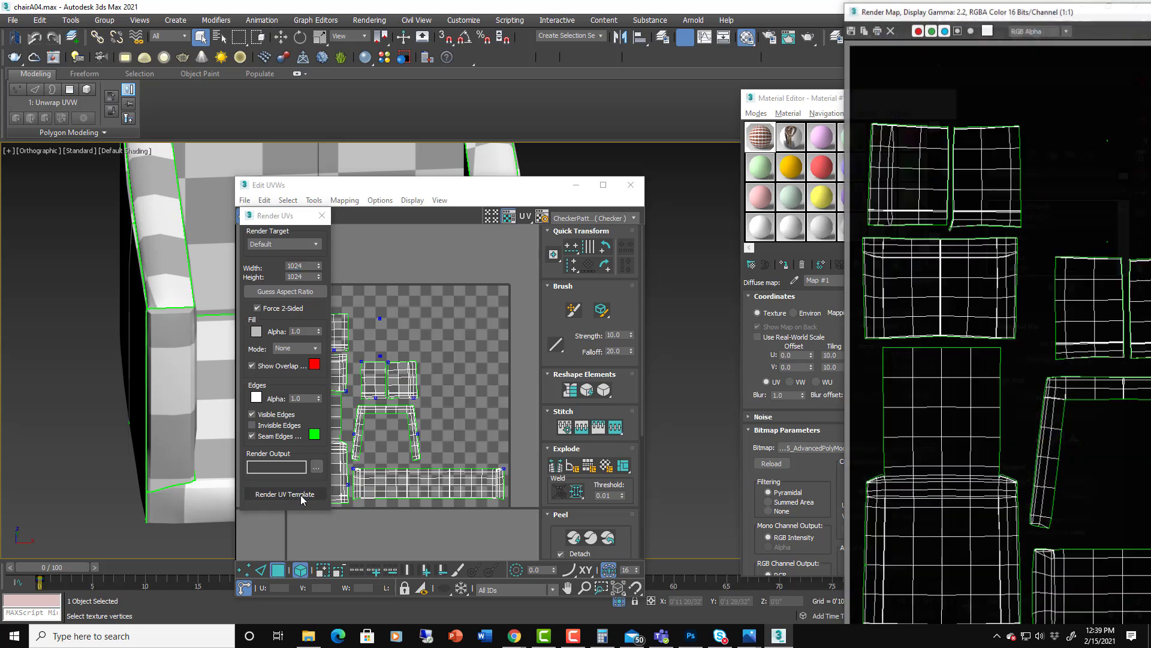
left_click_drag(955, 13, 459, 18)
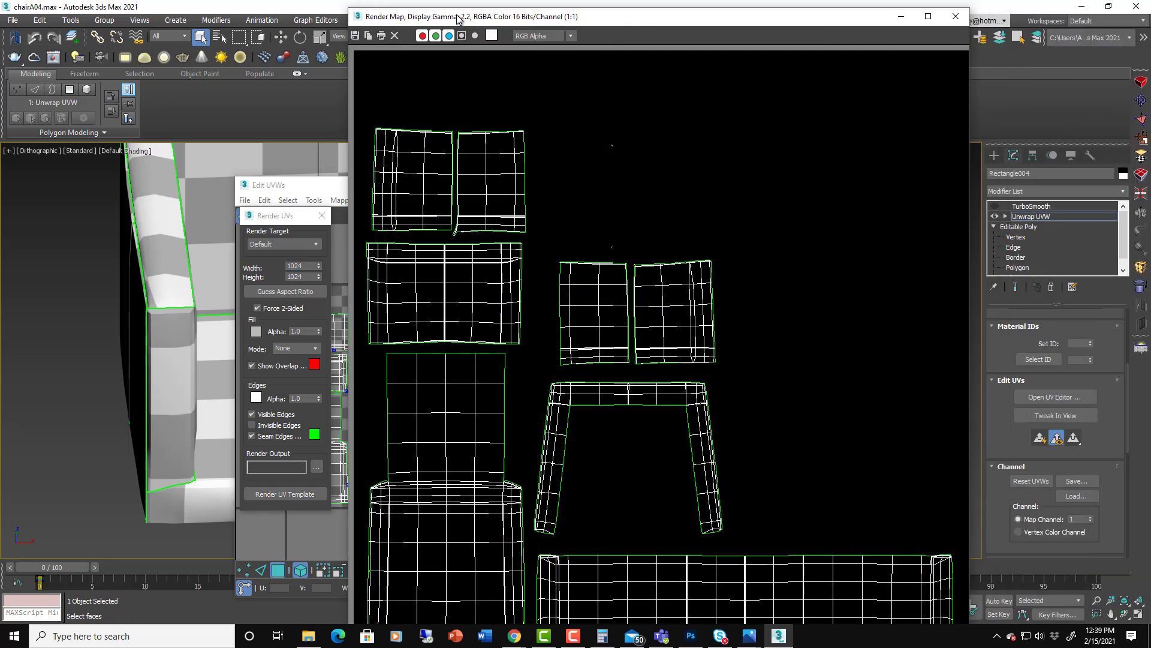
Step: Save the rendered template as uvExample.jpg in the resources folder with JPEG quality 95, and close the render and UV editor
left_click(356, 36)
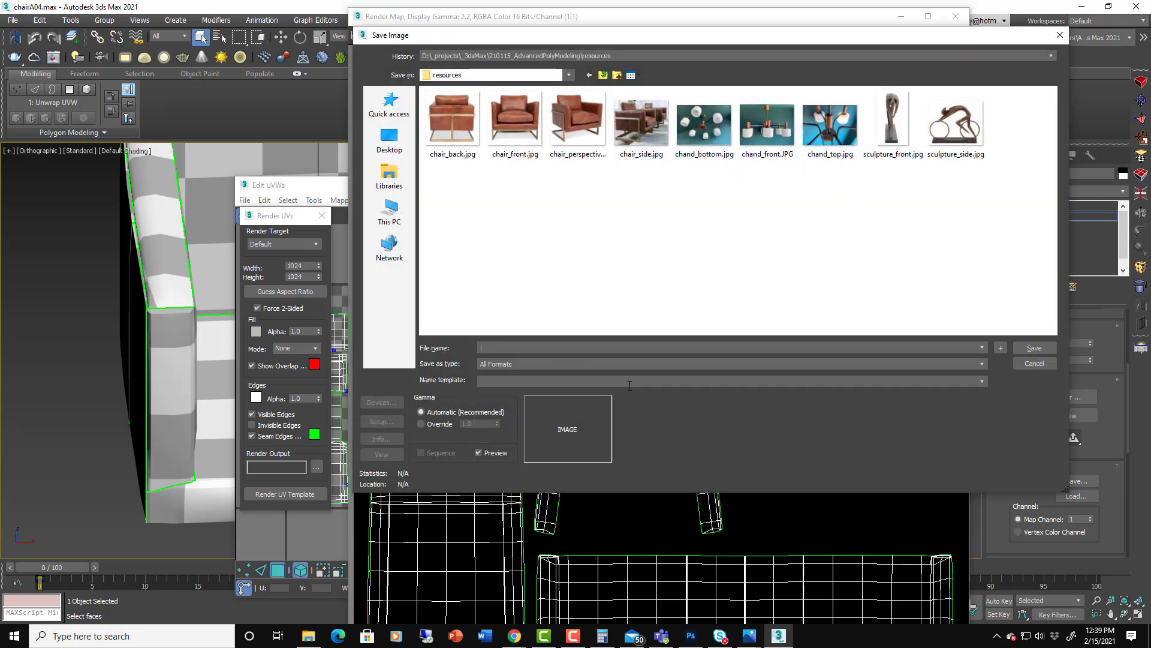
type("uvExample.jpg")
key("Return")
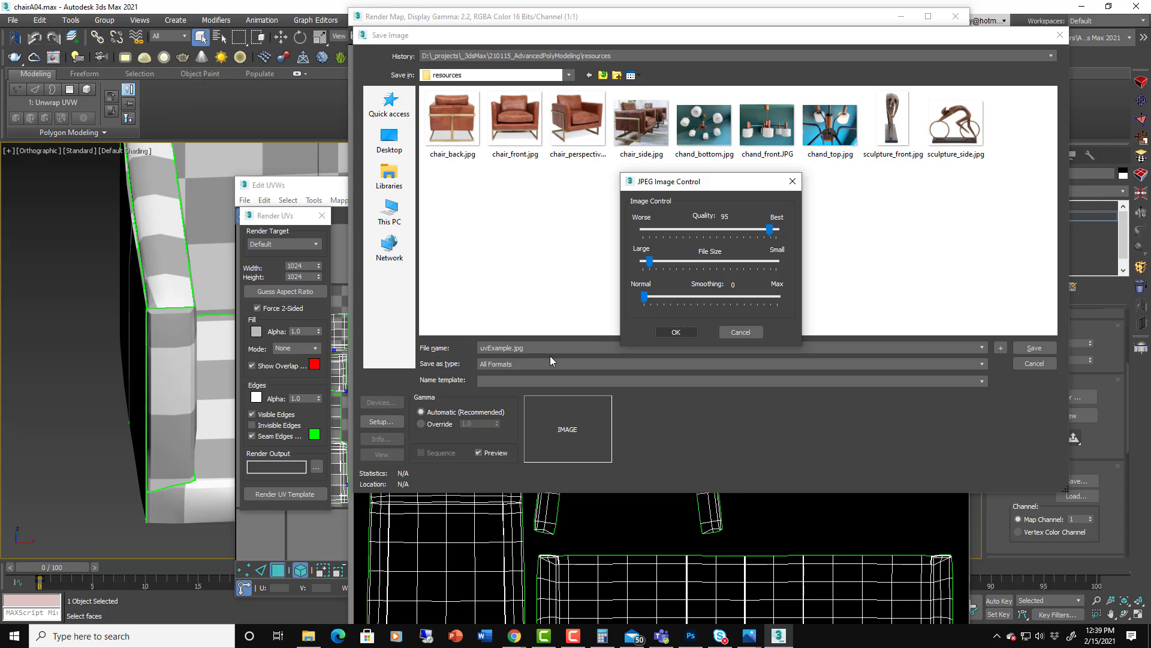
key("Return")
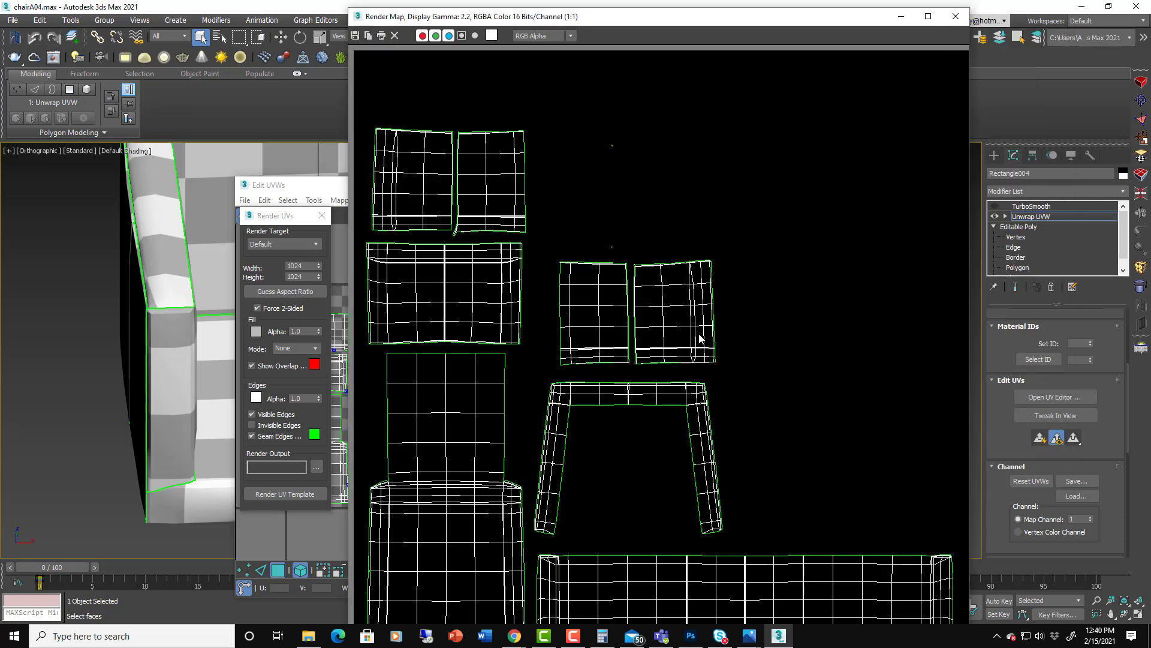
left_click(956, 17)
left_click(631, 185)
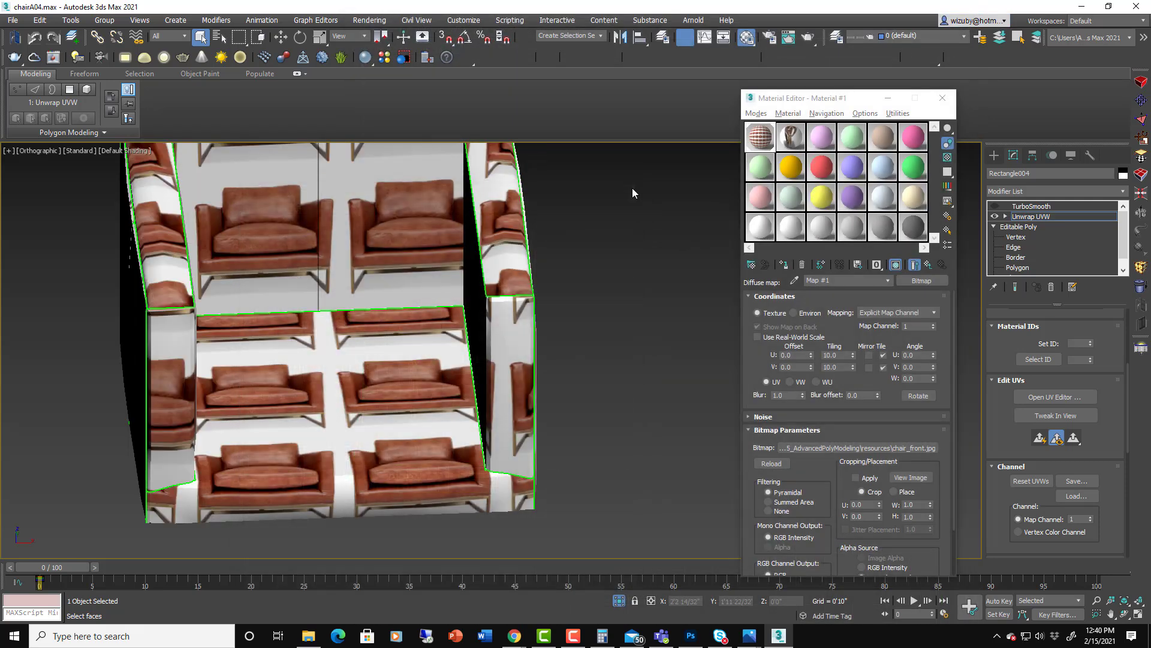
Step: Switch to Photoshop, then desaturate and invert the uvExample.jpg template to get dark lines on white
scroll(546, 365, "down", 4)
middle_click_drag(546, 364, 592, 354, "alt")
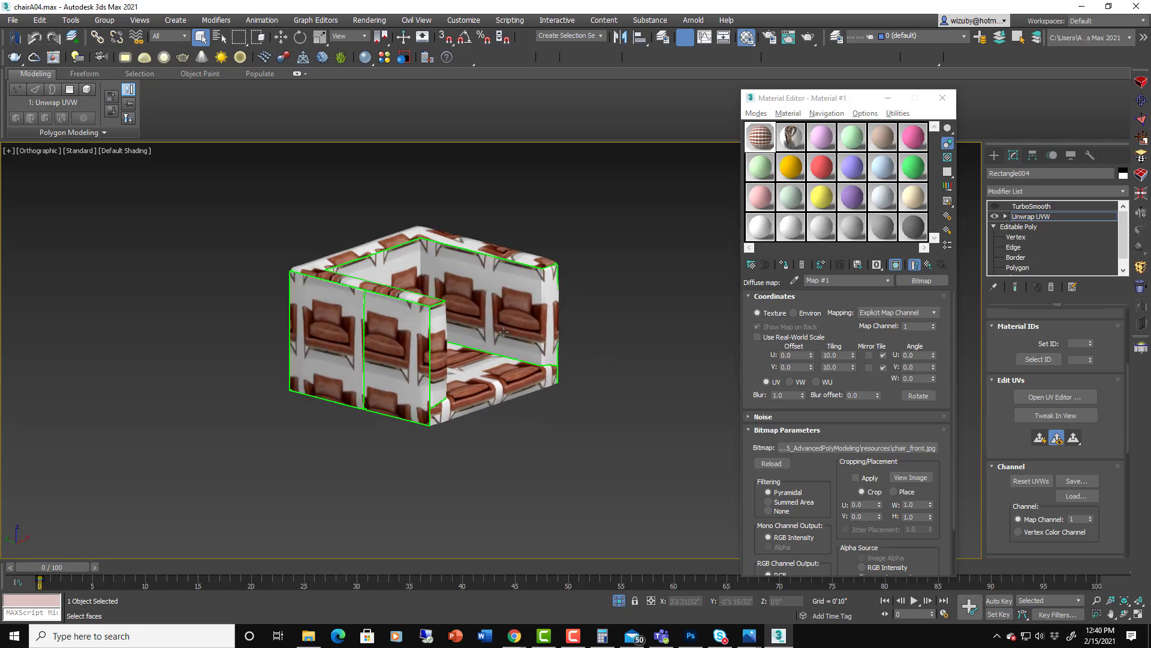
scroll(491, 367, "up", 2)
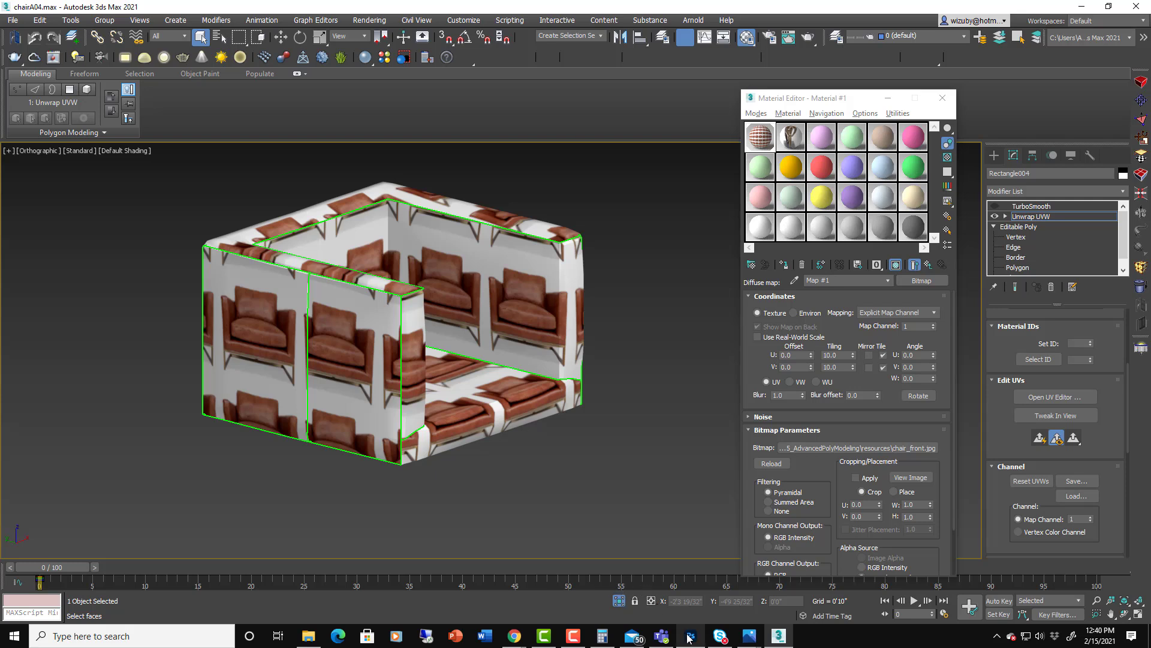
mouse_move(689, 640)
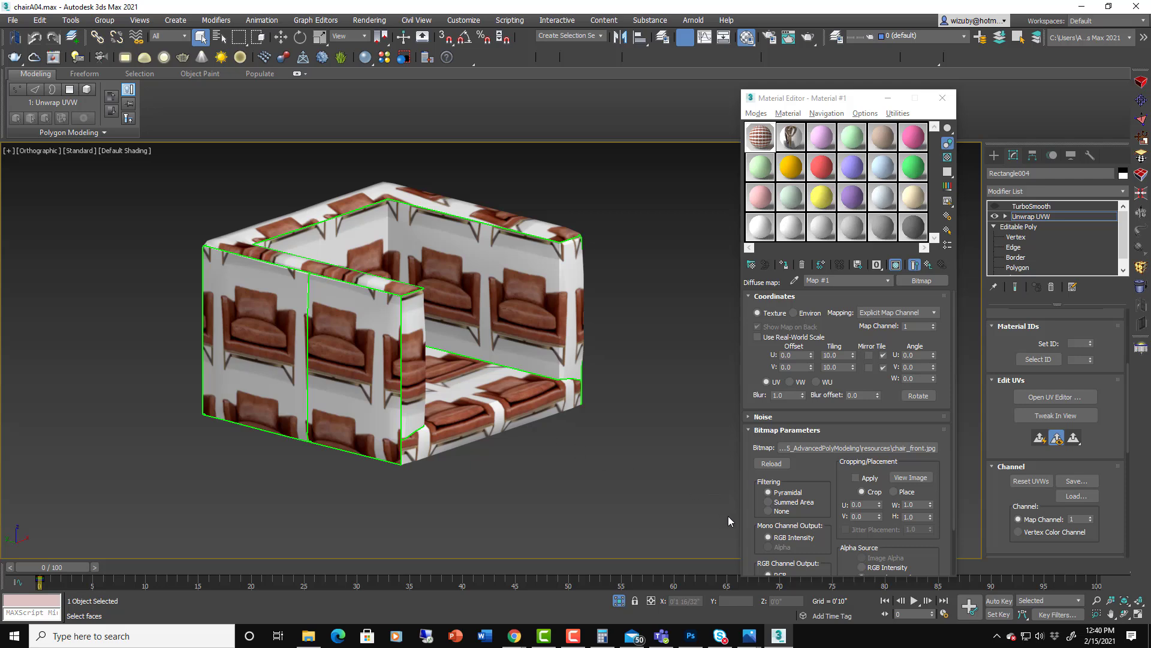
left_click(691, 638)
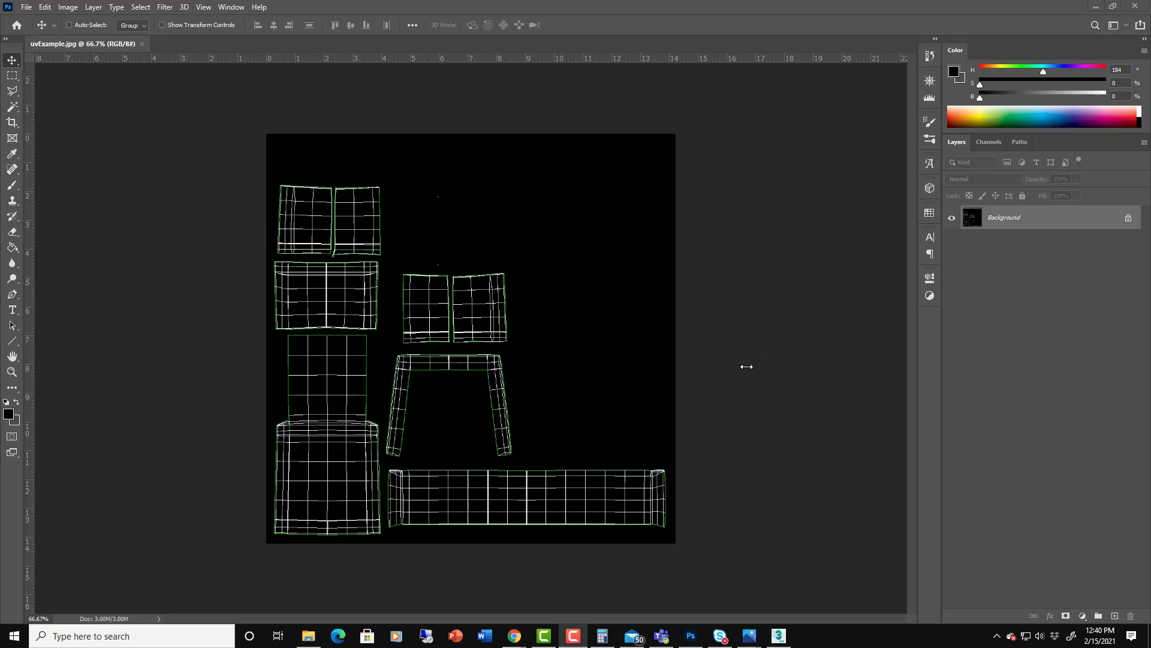
left_click(67, 6)
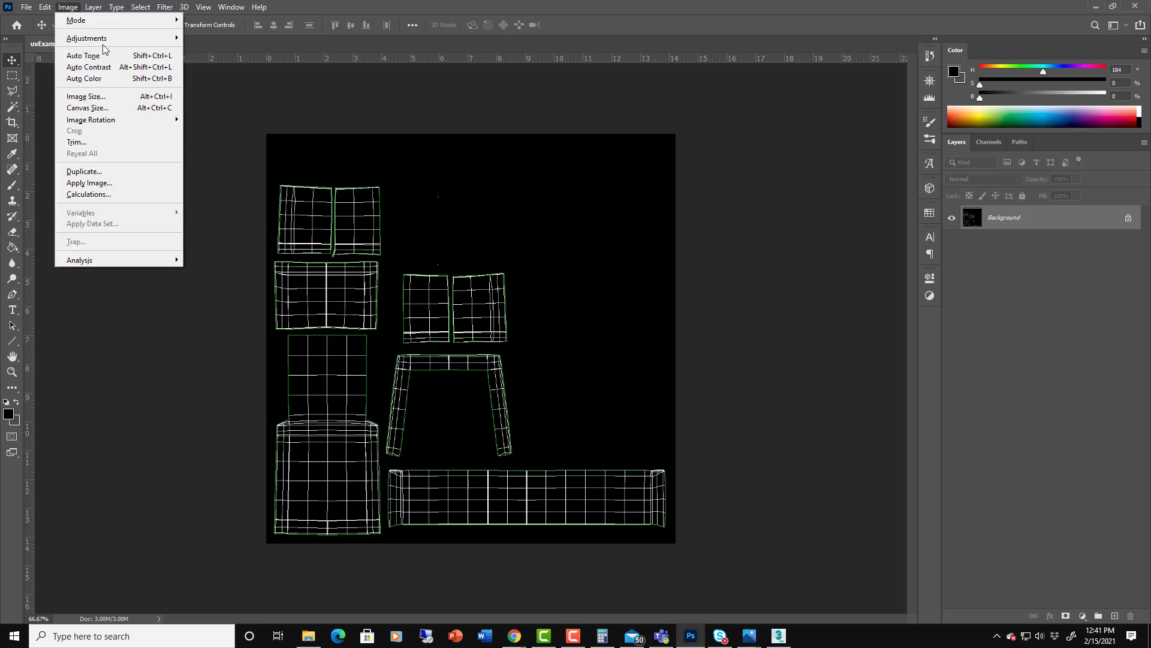
mouse_move(103, 45)
left_click(208, 270)
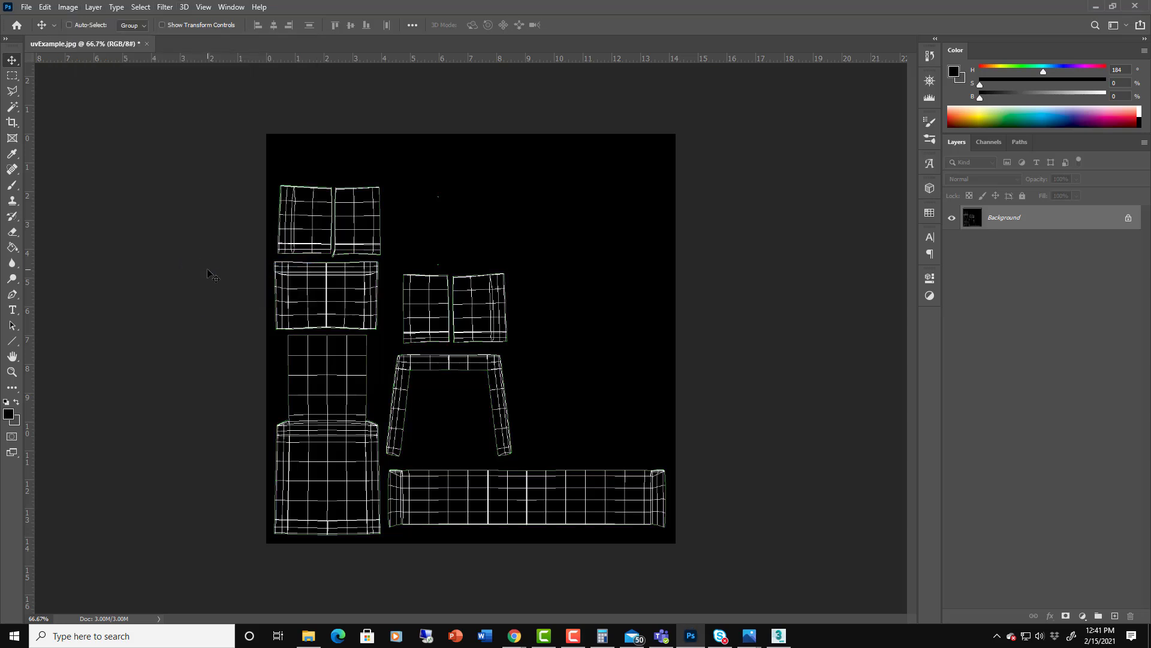
key("ctrl+i")
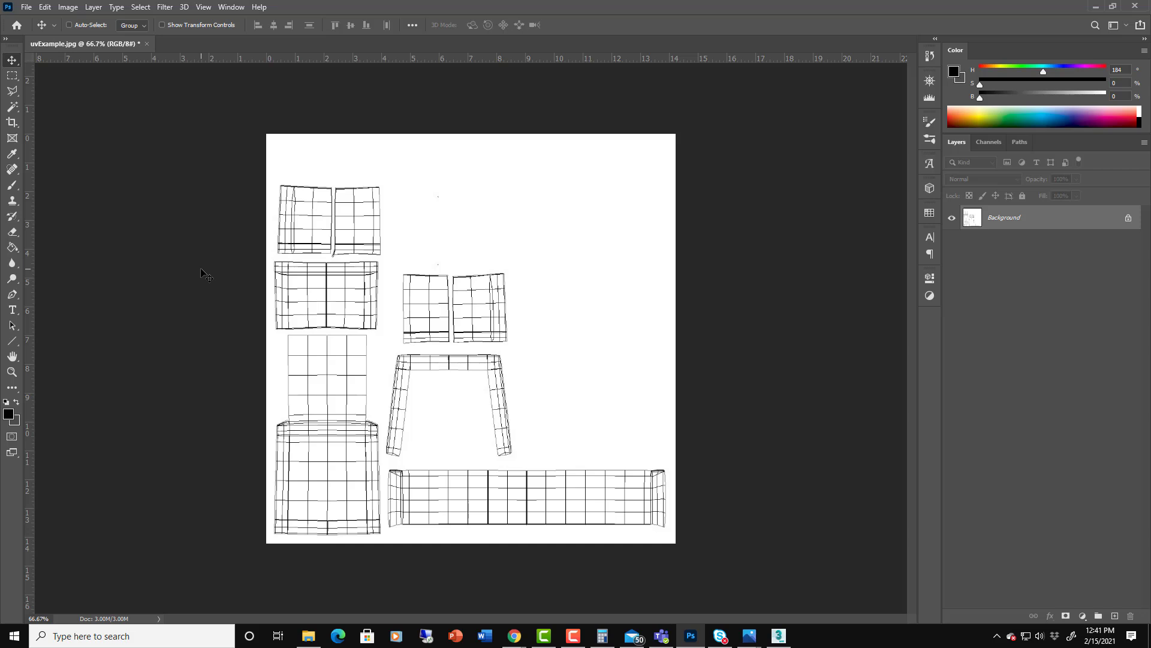
Step: Add a new empty layer and convert the locked background into a regular layer named Layer 0
left_click(1115, 617)
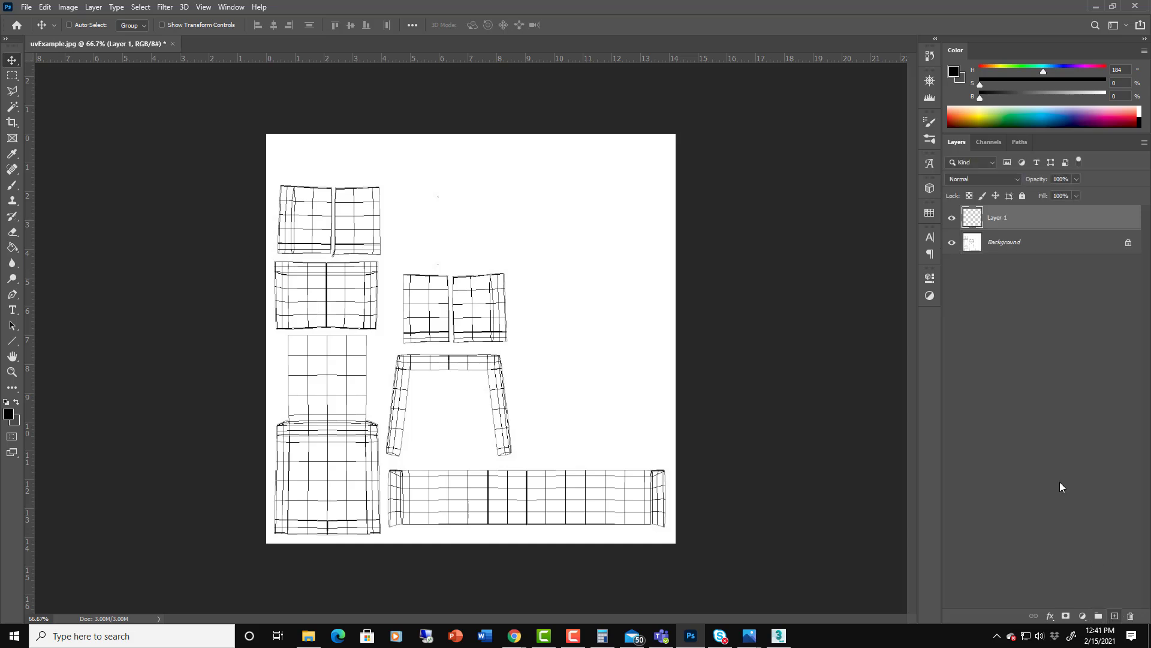
double_click(1043, 241)
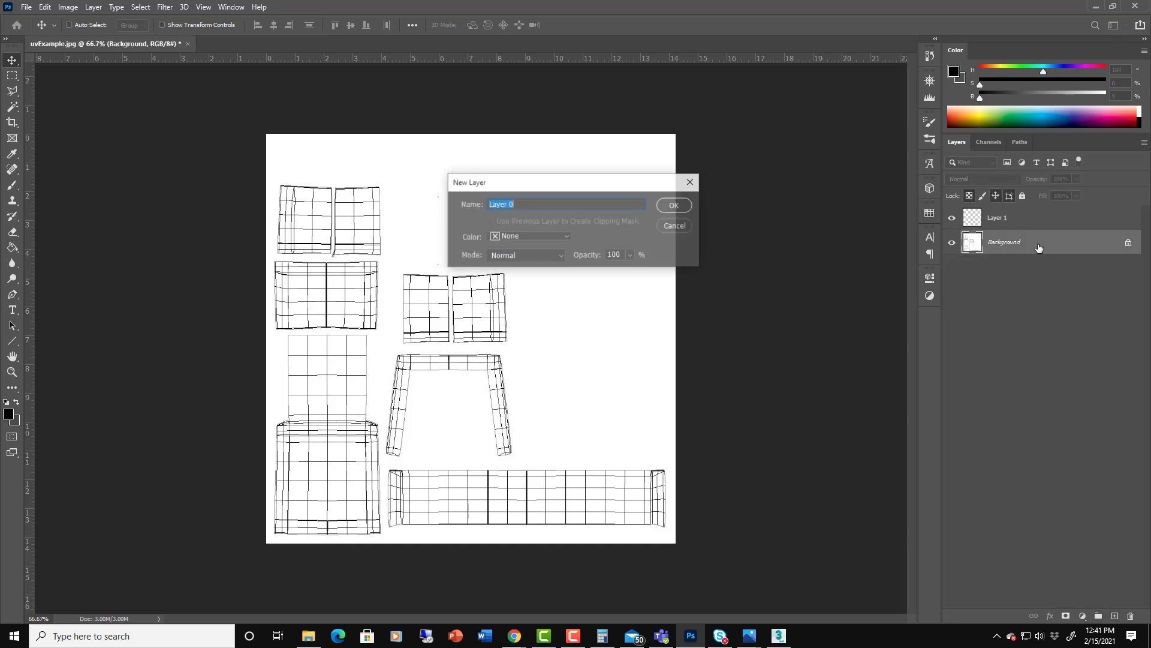
left_click(691, 206)
Step: Give Layer 0 a darkening blend mode that lets lower layers show through its white, and move Layer 1 beneath it
left_click(995, 179)
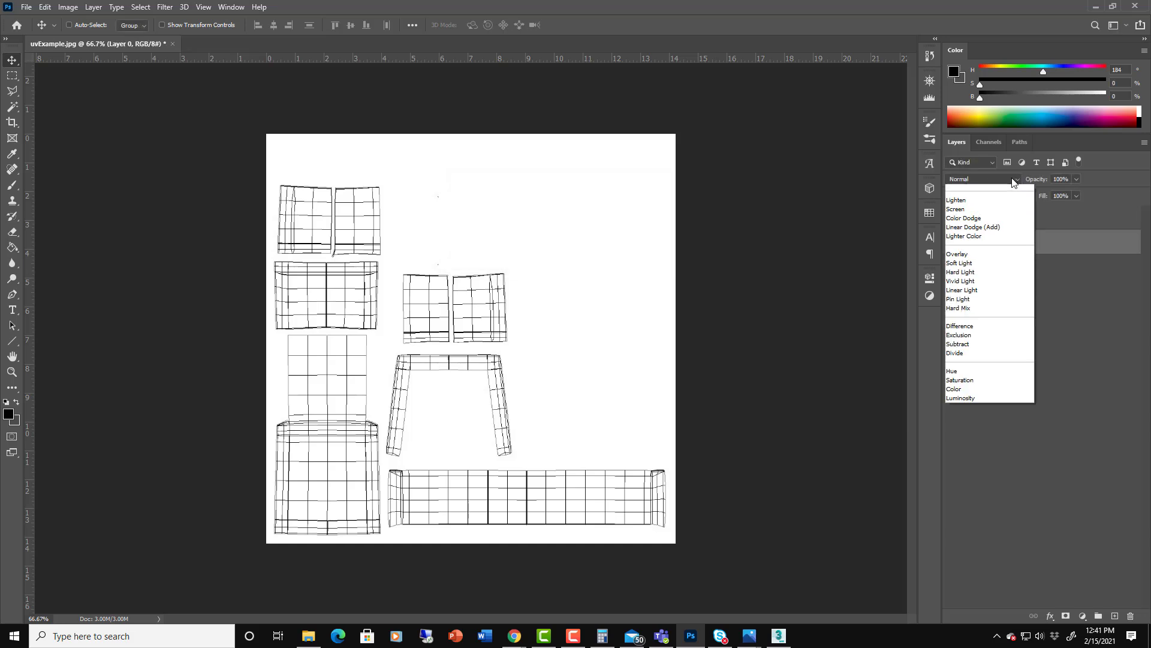
left_click(983, 225)
left_click_drag(1008, 222, 1020, 261)
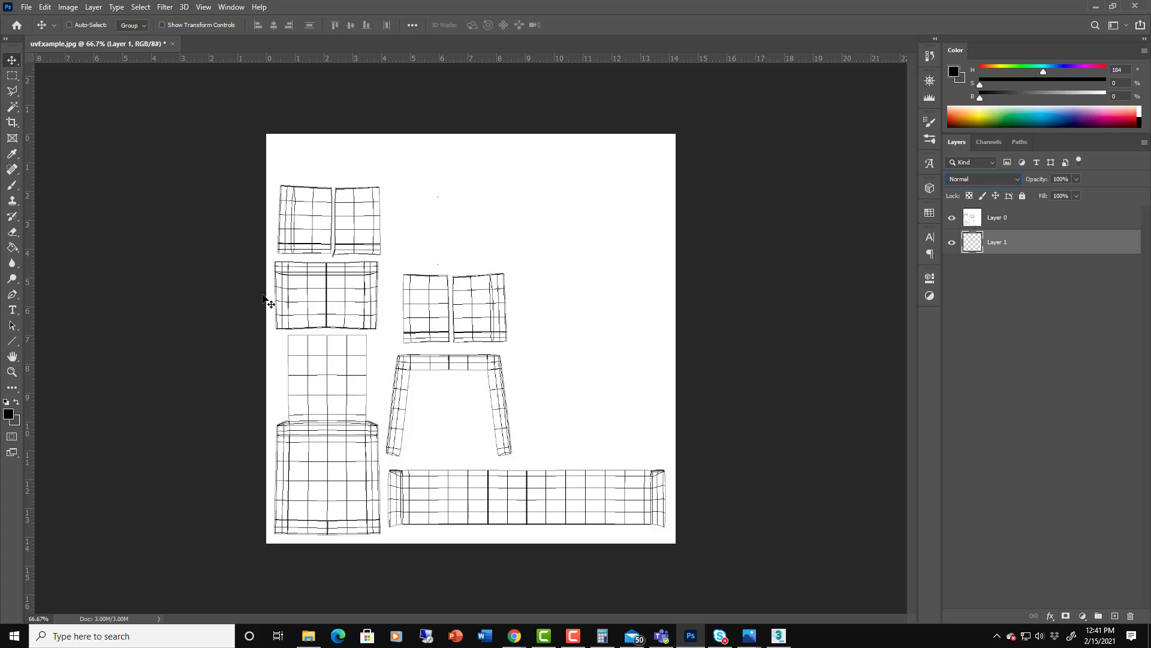
Step: Fill a rectangular selection around the right shell of the middle pair with teal 007b83 on Layer 1
left_click(8, 413)
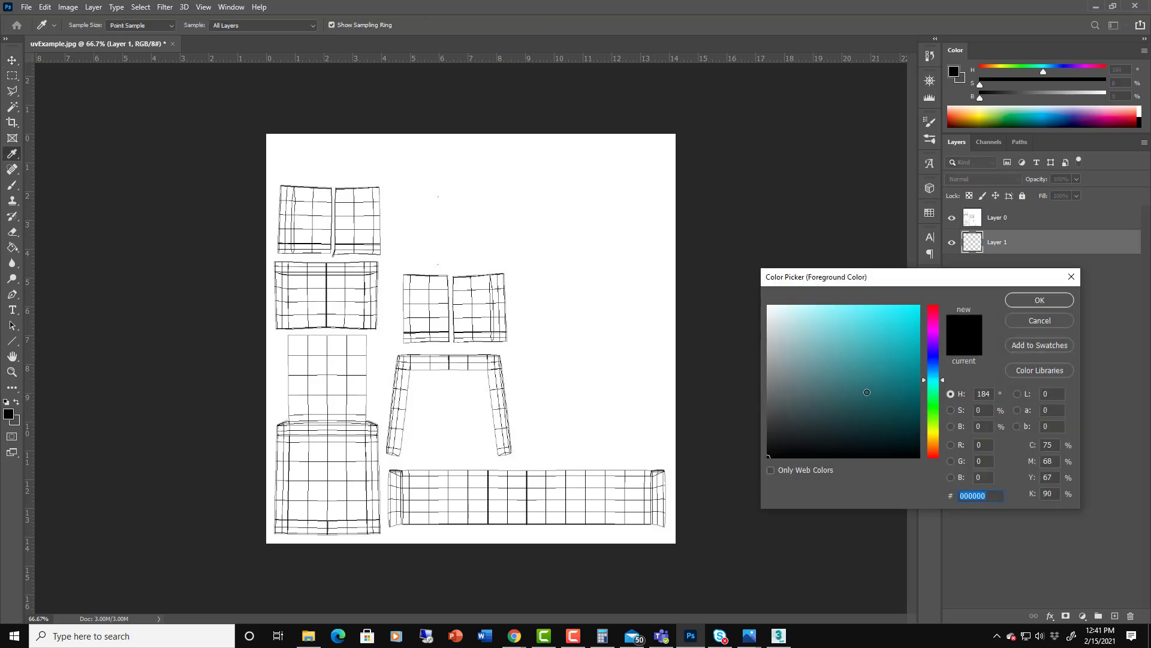
left_click_drag(867, 392, 930, 380)
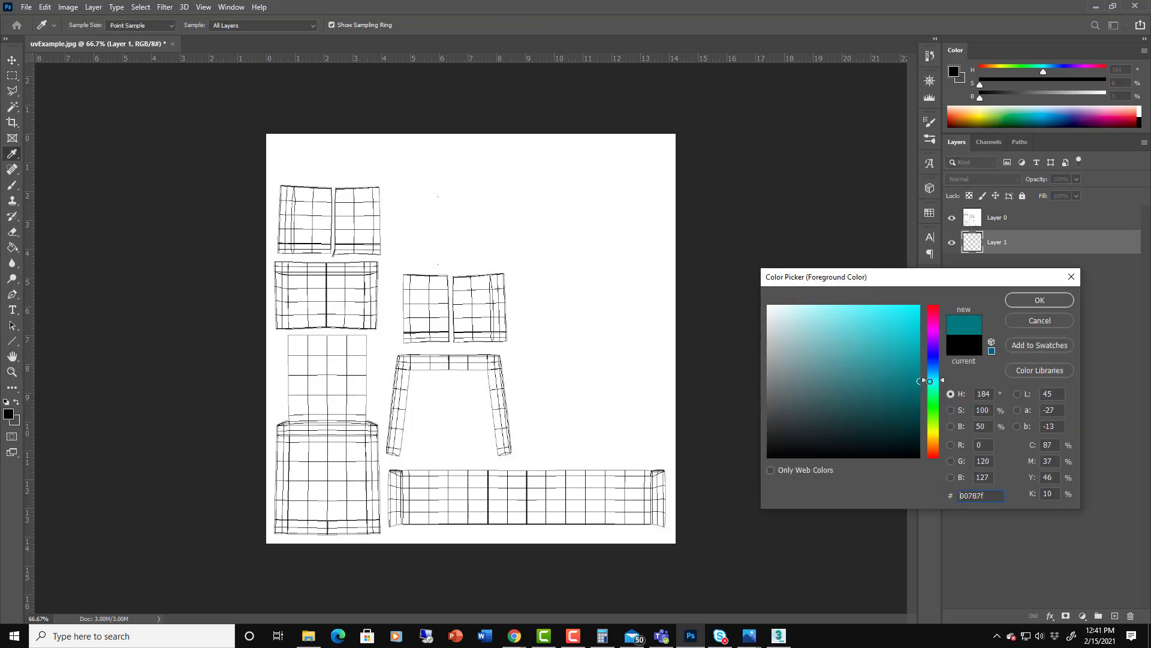
left_click(1040, 300)
left_click(12, 76)
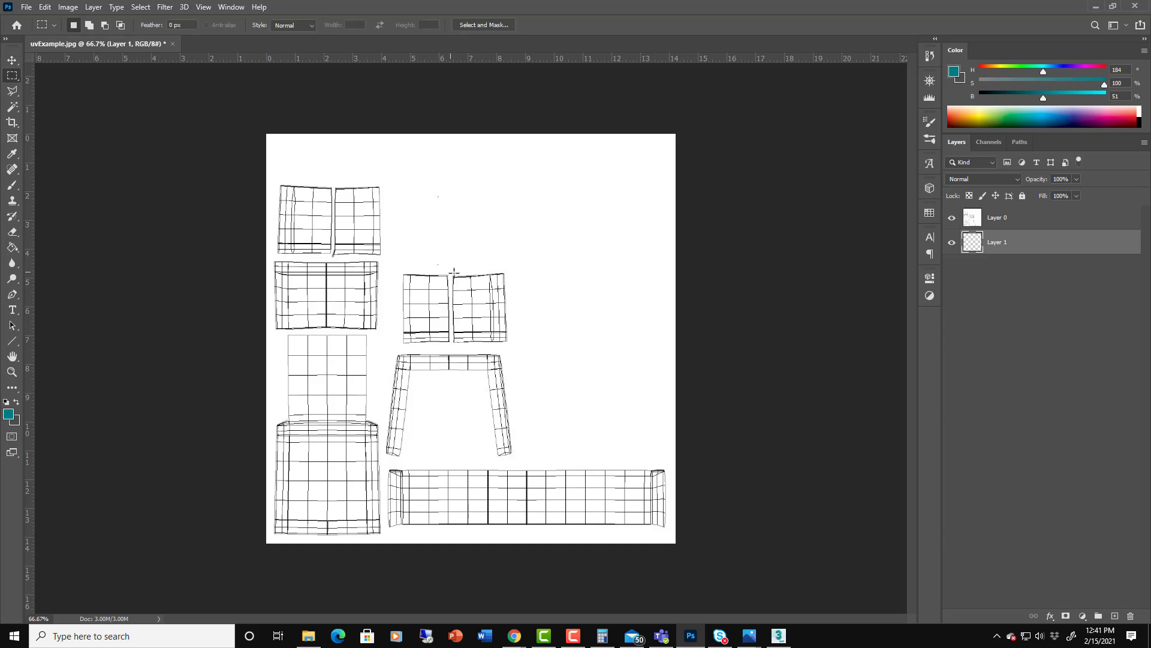
left_click_drag(449, 266, 483, 321)
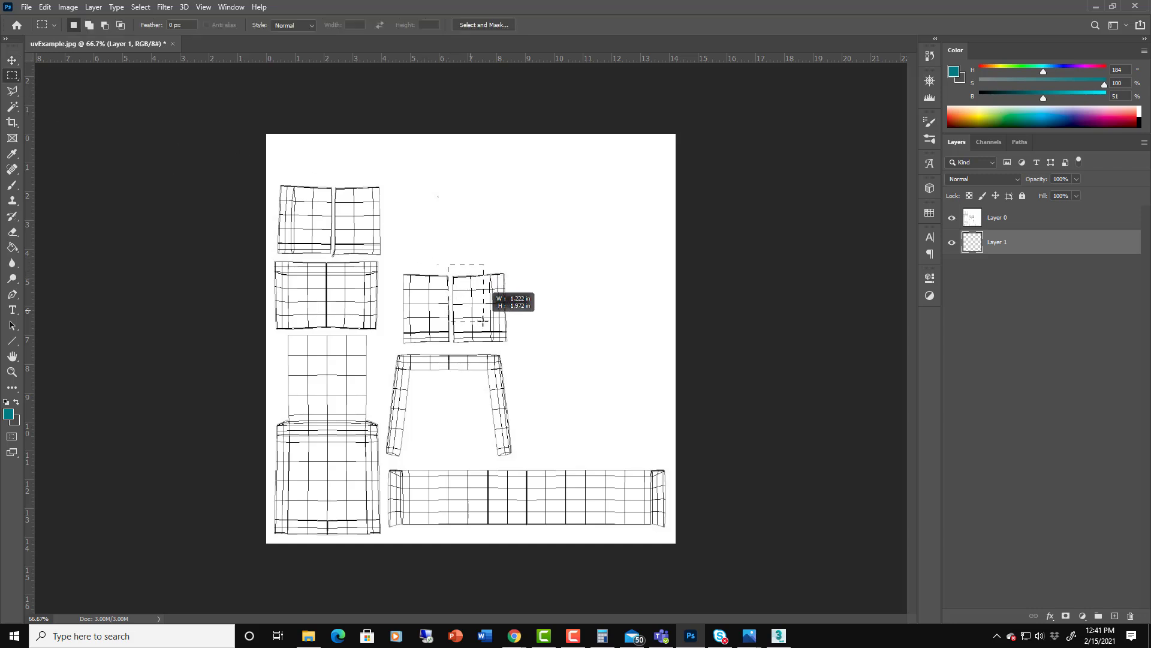
left_click(452, 268)
mouse_move(450, 267)
left_mouse_down()
mouse_move(485, 314)
mouse_move(546, 345)
mouse_move(514, 349)
left_mouse_up()
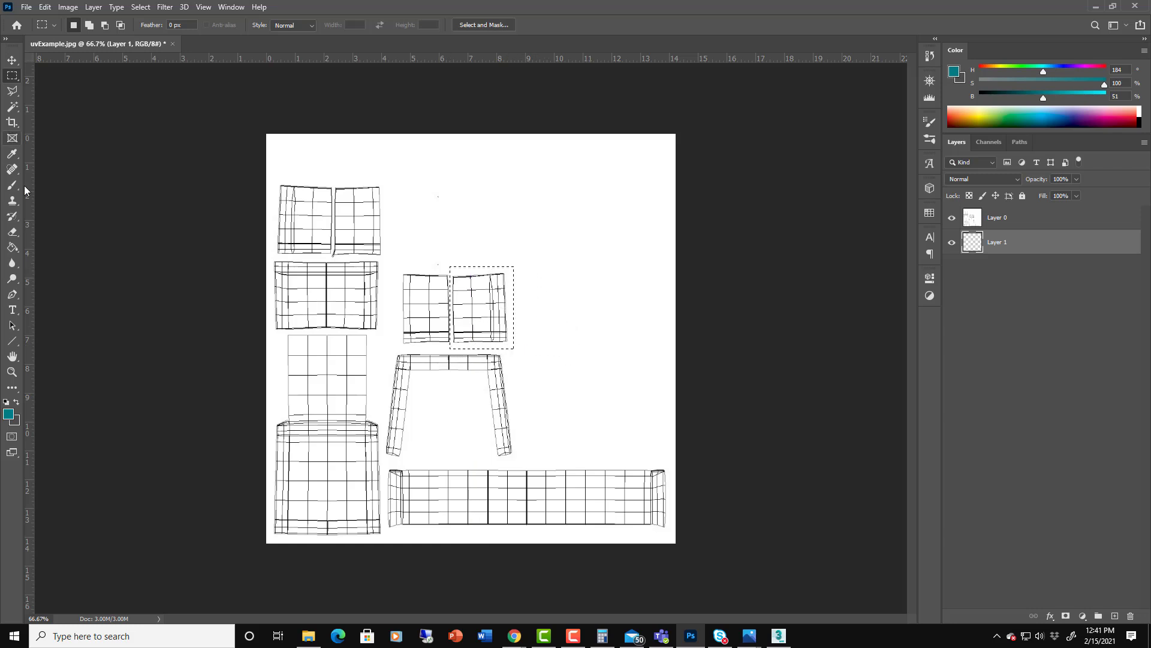
left_click(12, 247)
left_click(486, 322)
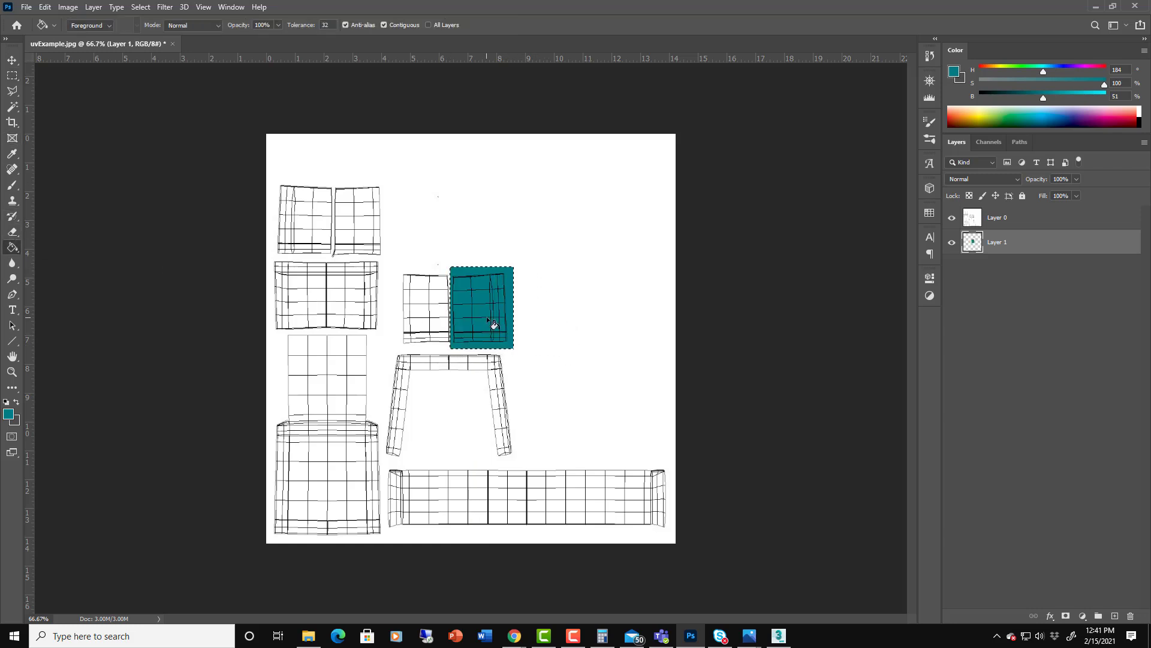
Step: Fill a rectangular selection around the left shell of the middle pair with bright red on Layer 1
key("z")
left_click(425, 310)
left_click_drag(425, 311, 461, 339)
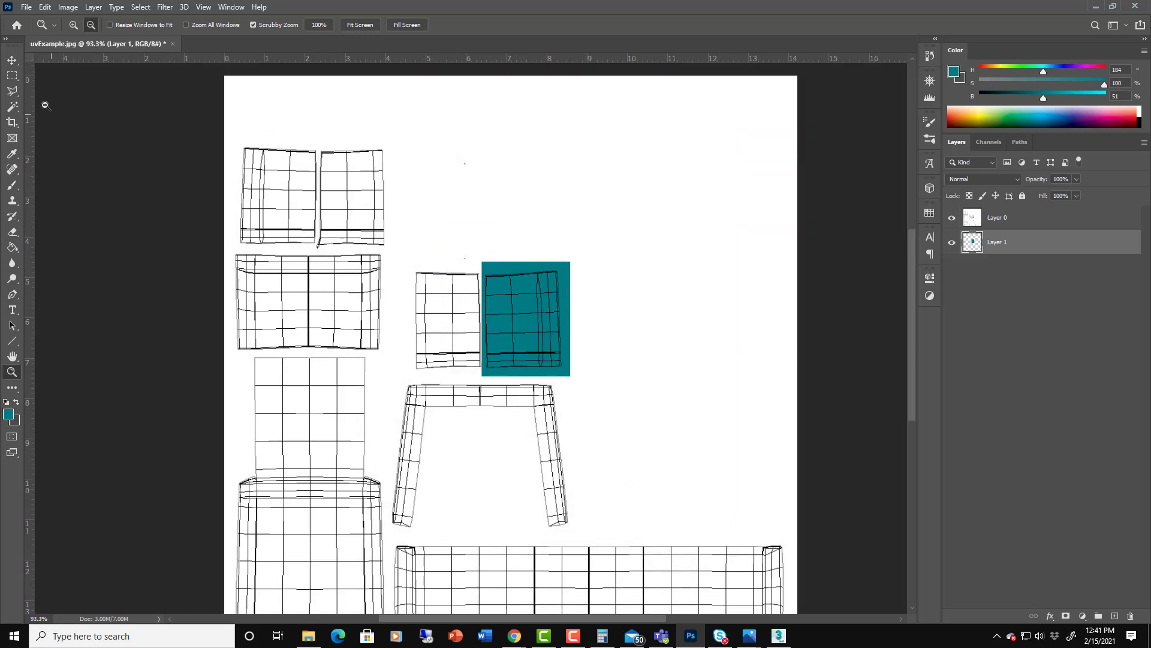
key("m")
left_click_drag(409, 256, 483, 377)
left_click(9, 414)
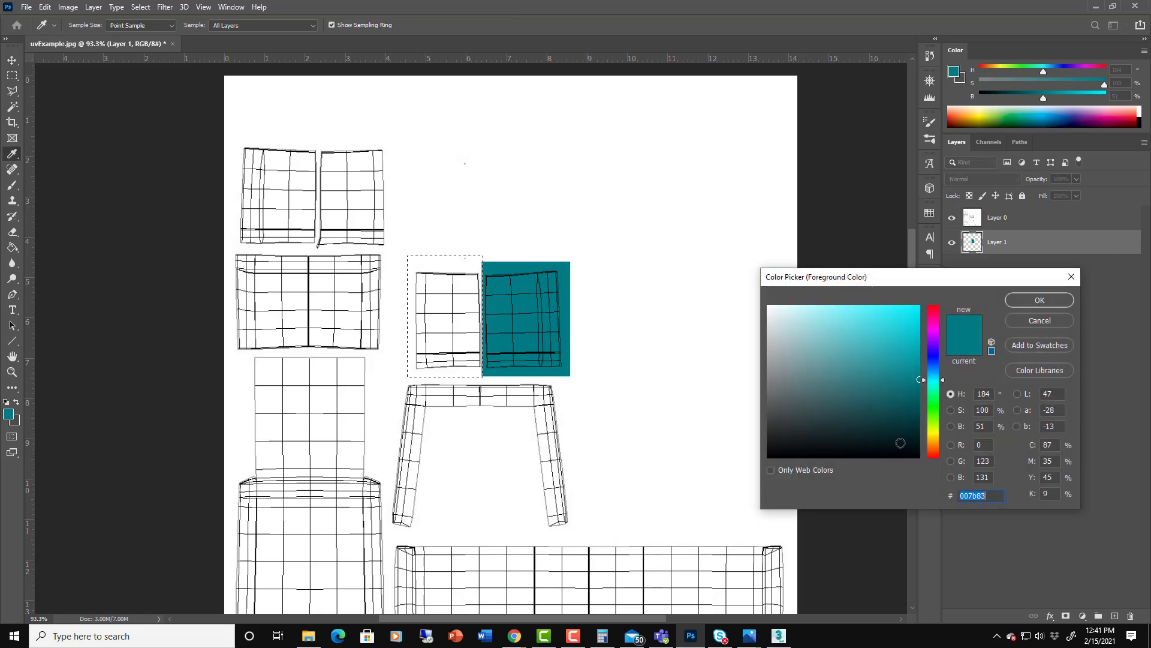
left_click(933, 454)
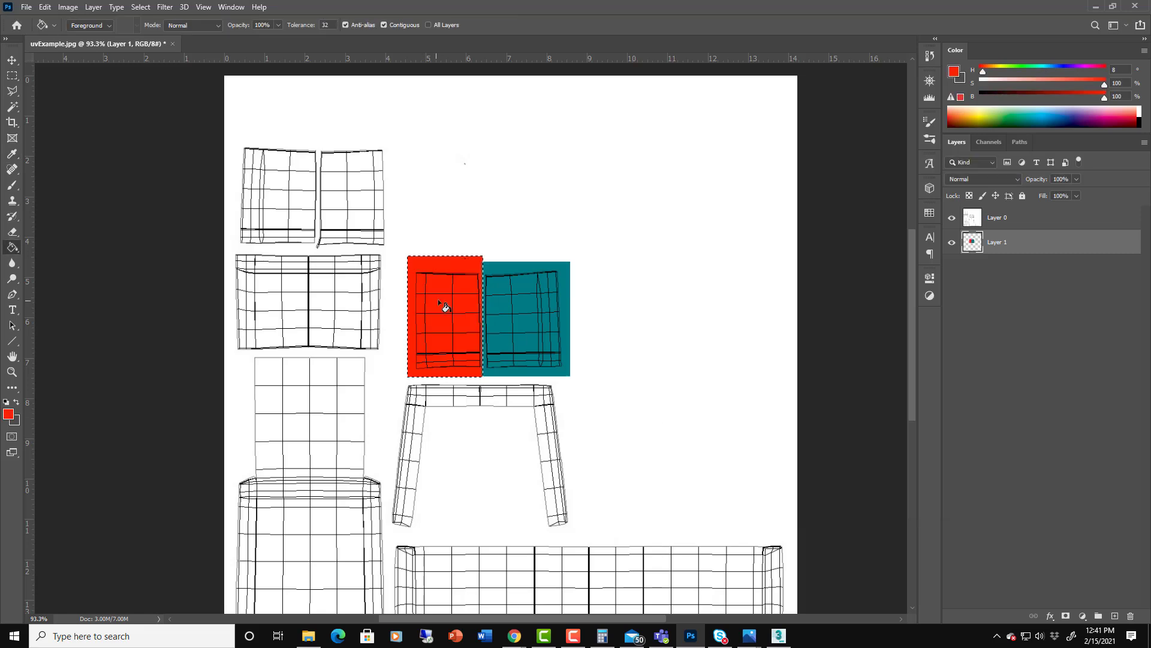
Step: Clear the selection and hand-paint the word "Hi" with a small red brush across the middle of the wide bottom shell on Layer 1
key("ctrl+d")
key("z")
left_click(560, 586)
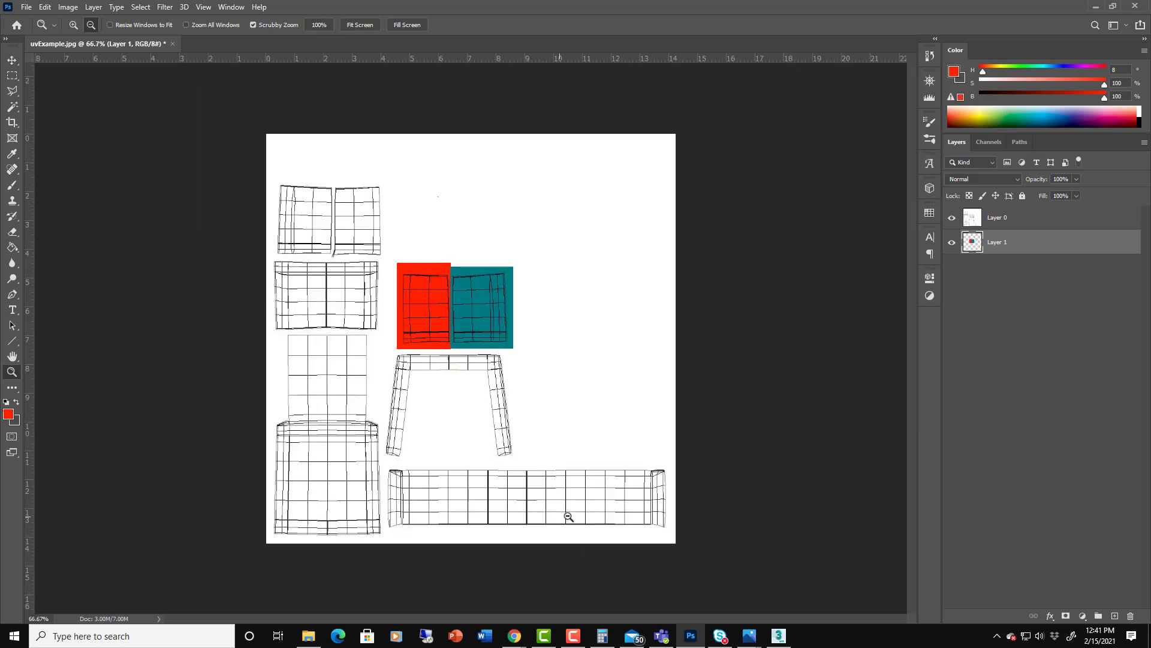
left_click_drag(567, 516, 630, 545)
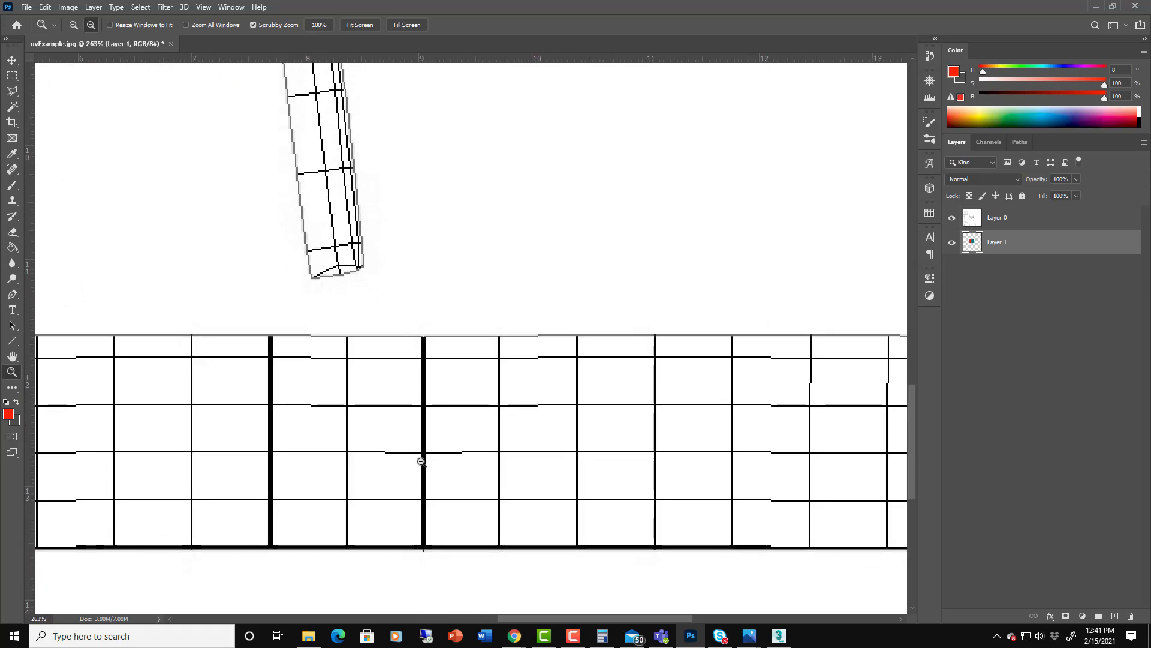
key("b")
key("bracketleft")
key("bracketleft")
key("bracketleft")
key("bracketleft")
key("bracketleft")
key("bracketleft")
key("bracketleft")
key("bracketleft")
key("bracketleft")
key("bracketleft")
key("bracketleft")
key("bracketleft")
key("bracketleft")
key("bracketleft")
key("bracketleft")
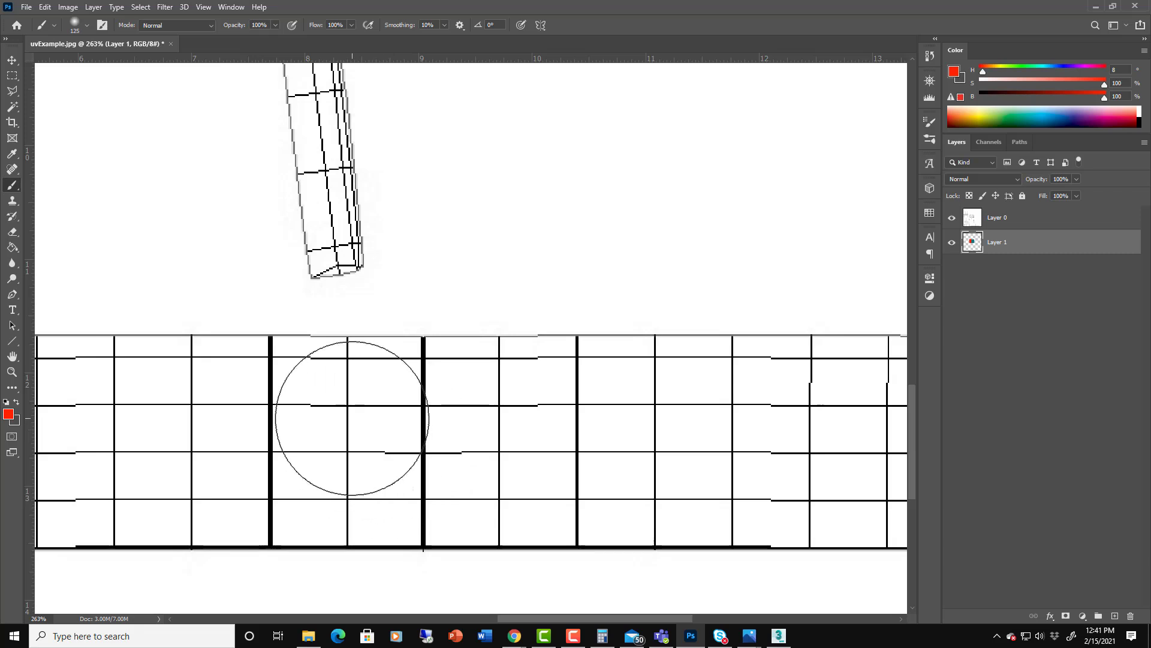
left_click_drag(357, 399, 382, 492)
left_click_drag(403, 387, 433, 491)
mouse_move(378, 460)
left_mouse_down()
mouse_move(468, 434)
mouse_move(482, 507)
left_mouse_up()
left_click(454, 393)
left_click(454, 393)
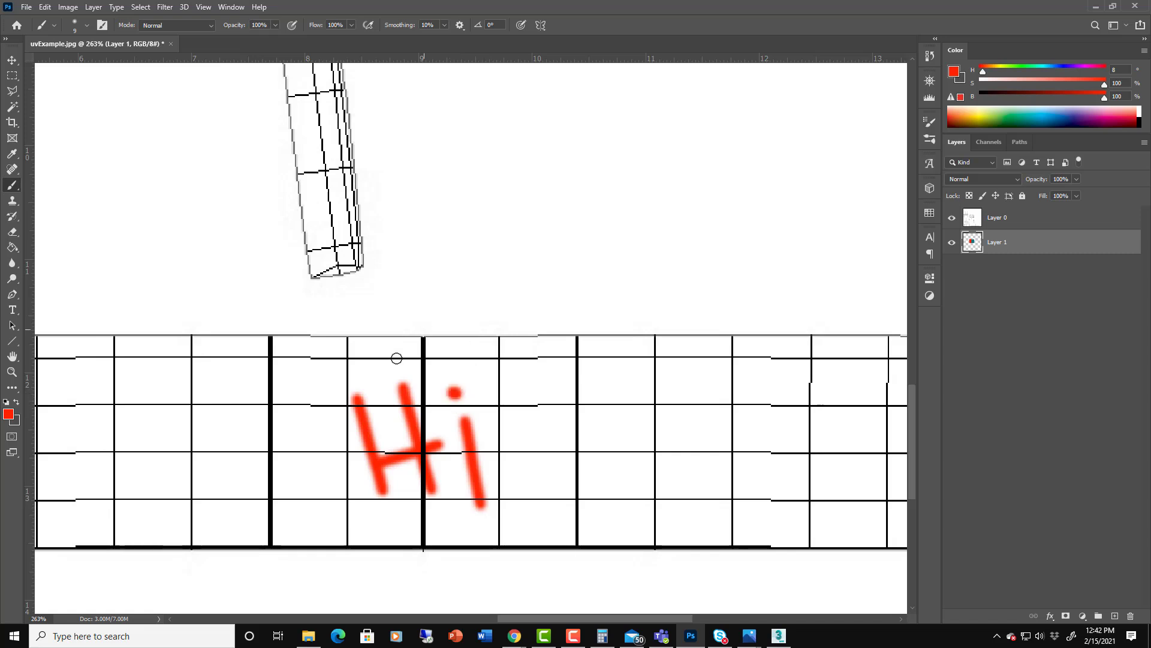
Step: Hide the UV template on Layer 0 and add a new empty layer beneath Layer 1
key("z")
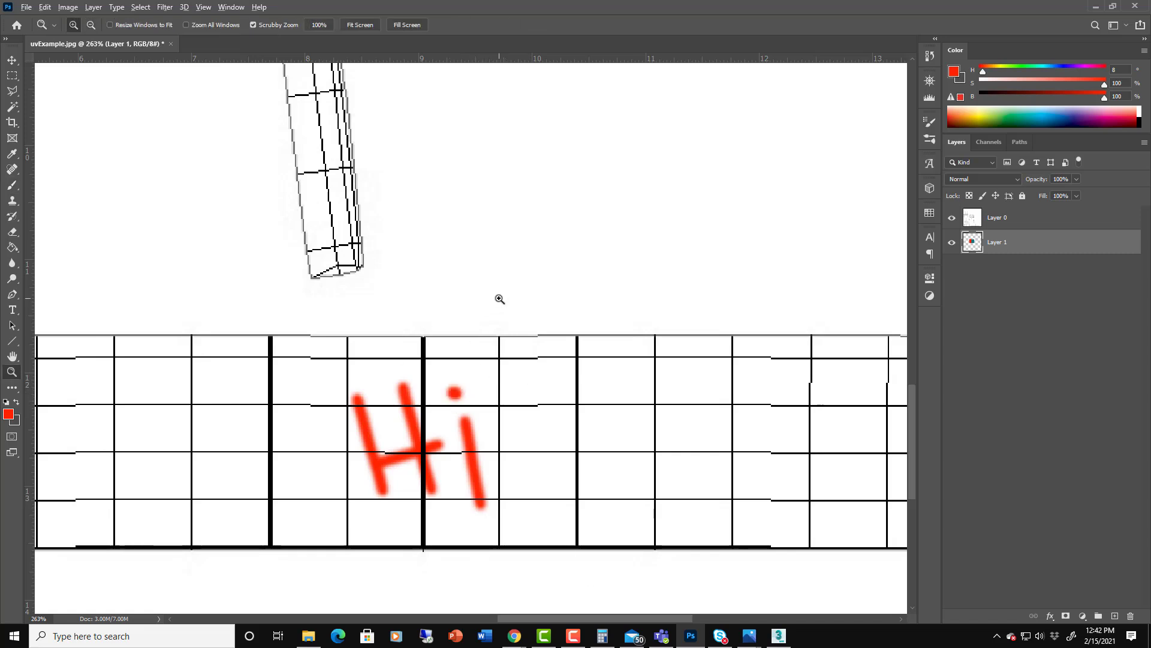
left_click(499, 299, "alt")
left_click(499, 298, "alt")
left_click(498, 298, "alt")
left_click(533, 291, "alt")
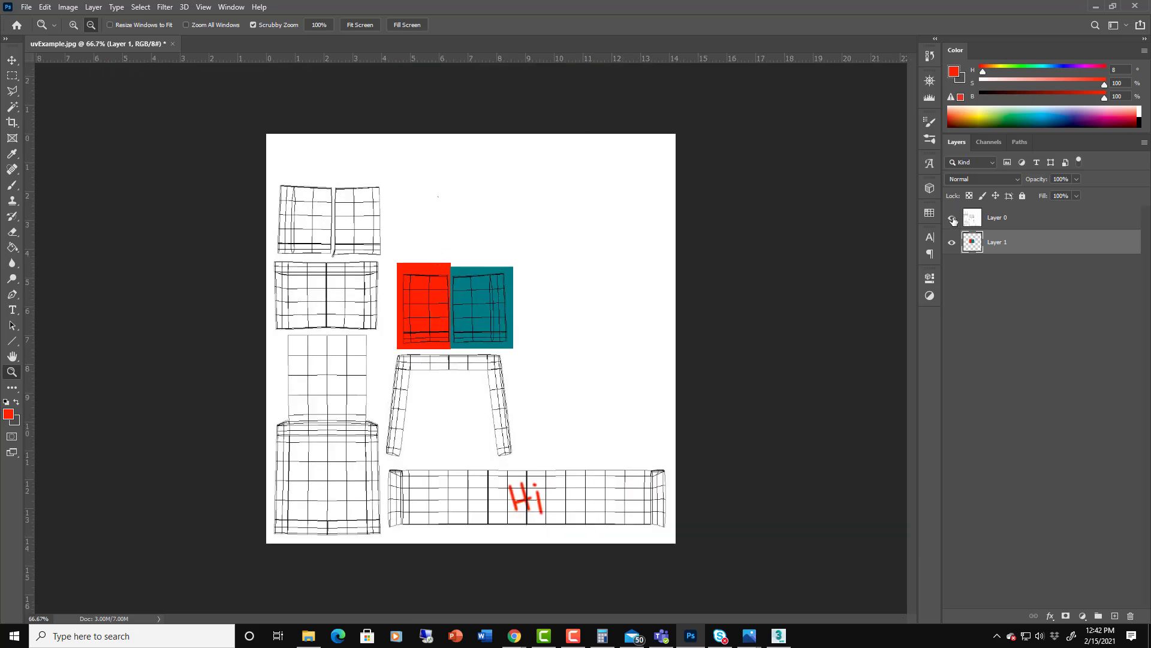
left_click(952, 218)
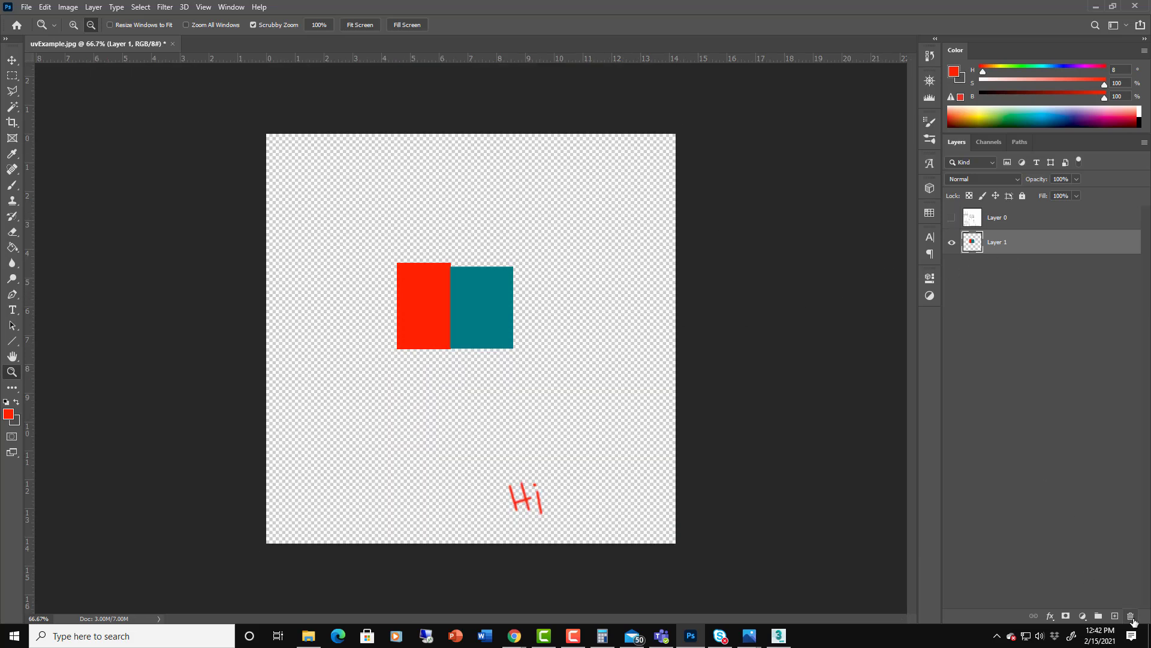
left_click(1115, 615)
left_click_drag(1005, 242, 1020, 298)
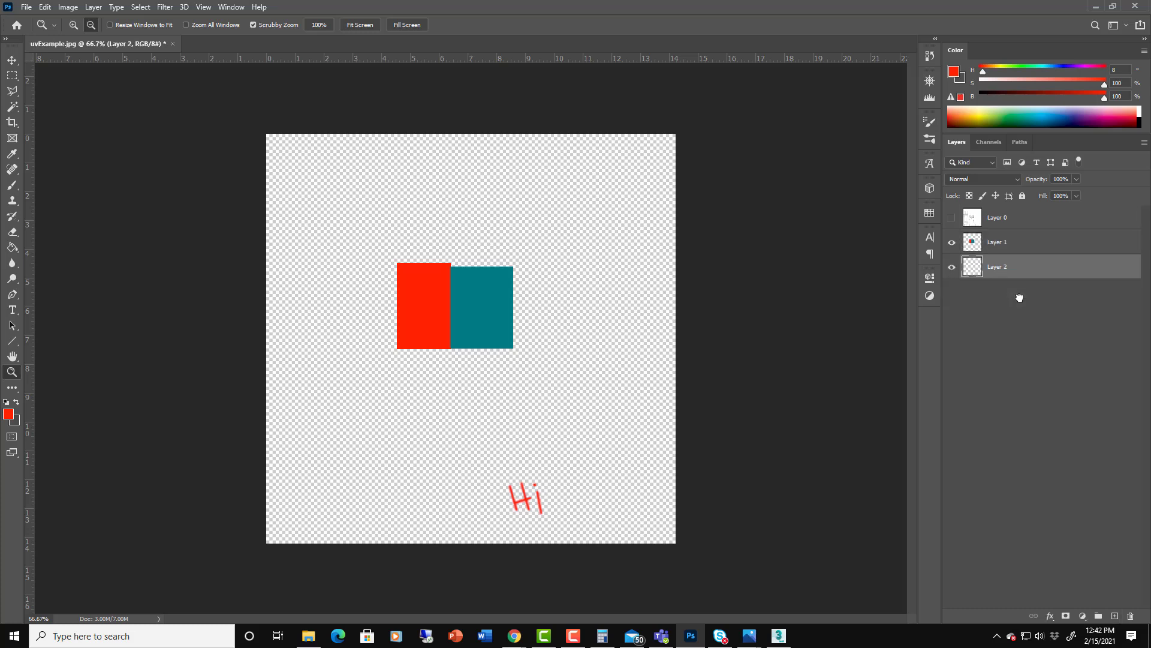
Step: Set the foreground colour to white ffffff and fill the new bottom layer with it
left_click(9, 414)
left_click_drag(774, 380, 655, 225)
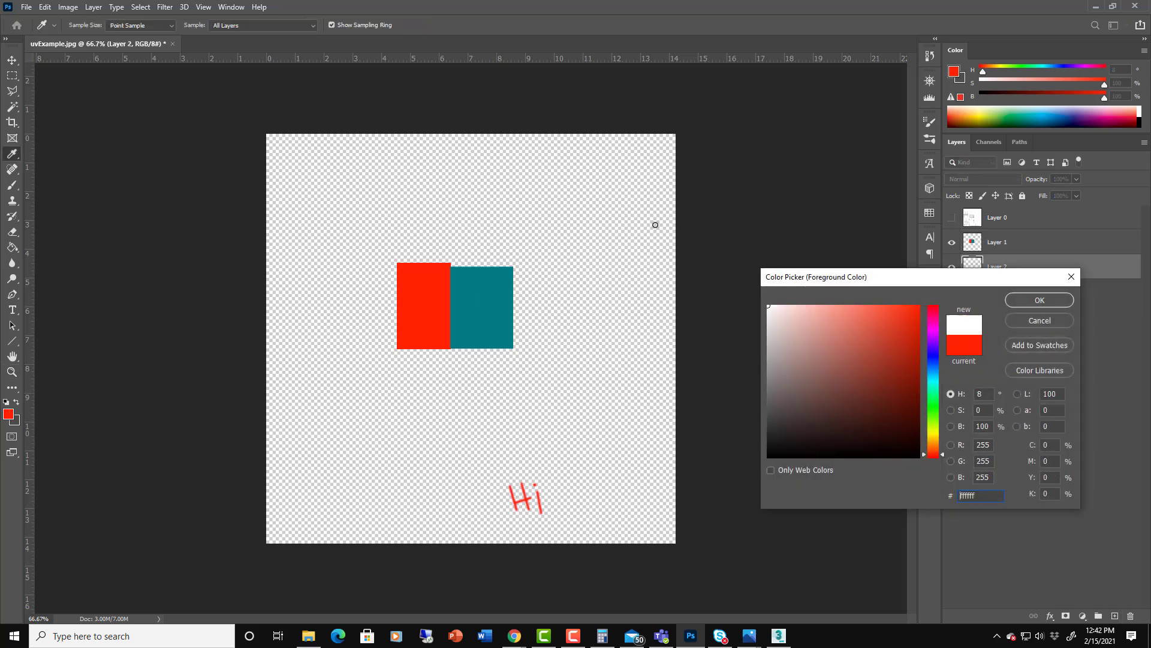
key("Return")
key("g")
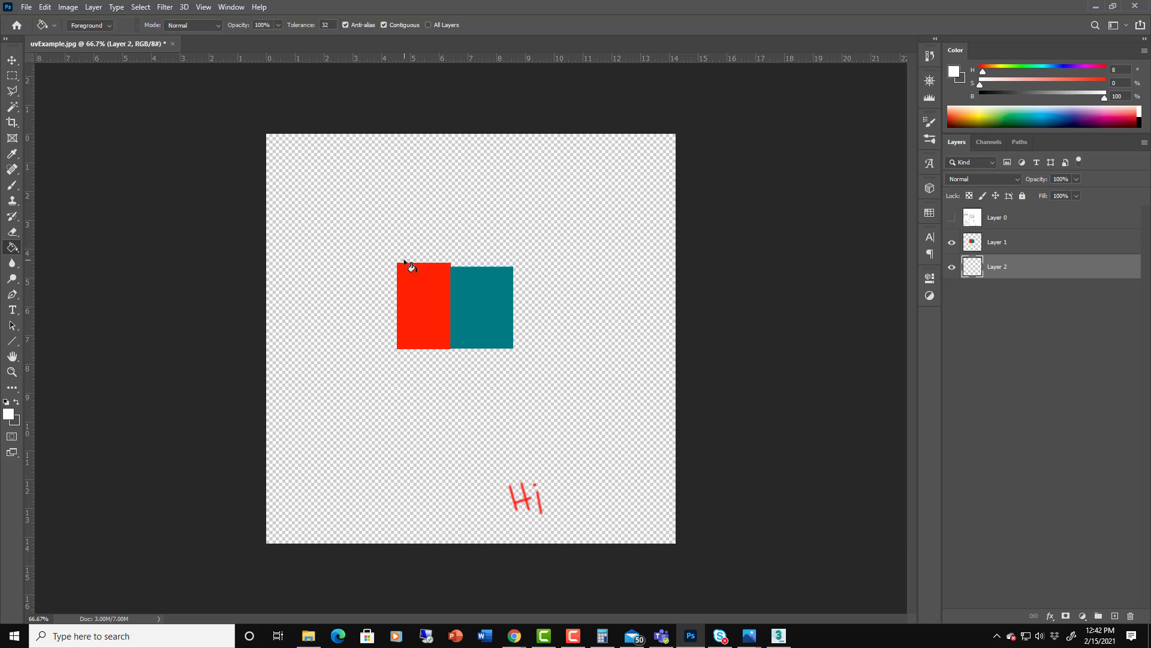
left_click(388, 244)
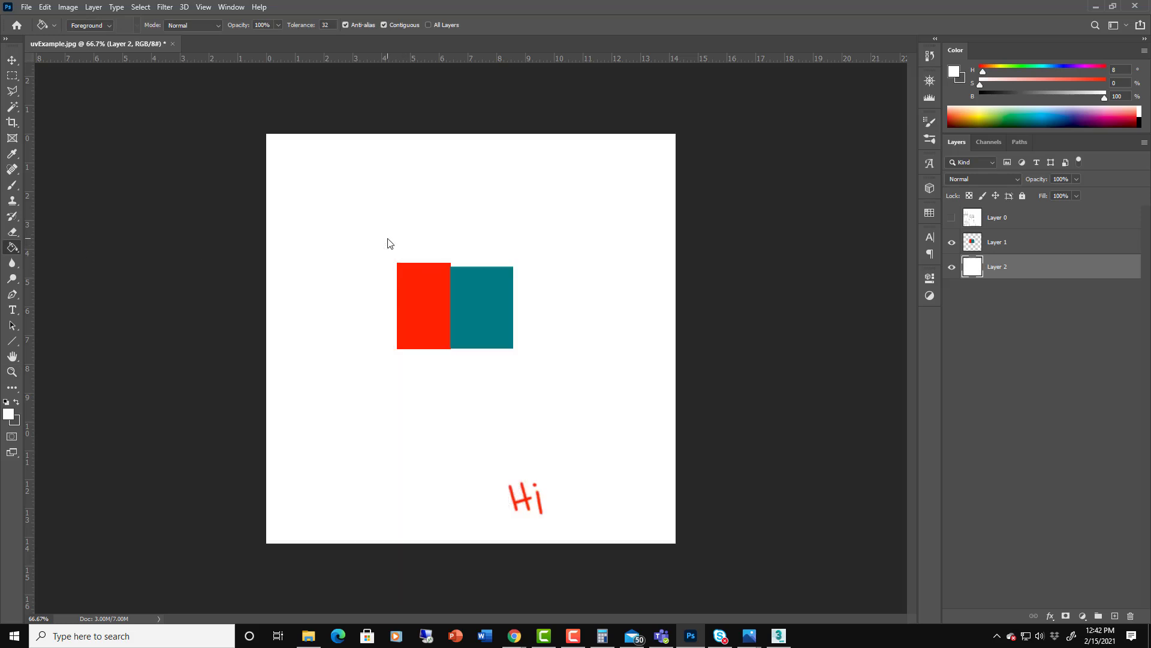
Step: Save a JPEG copy as uvExample_dif.jpg in the resources folder at maximum quality 12
left_click(980, 249)
left_click(27, 8)
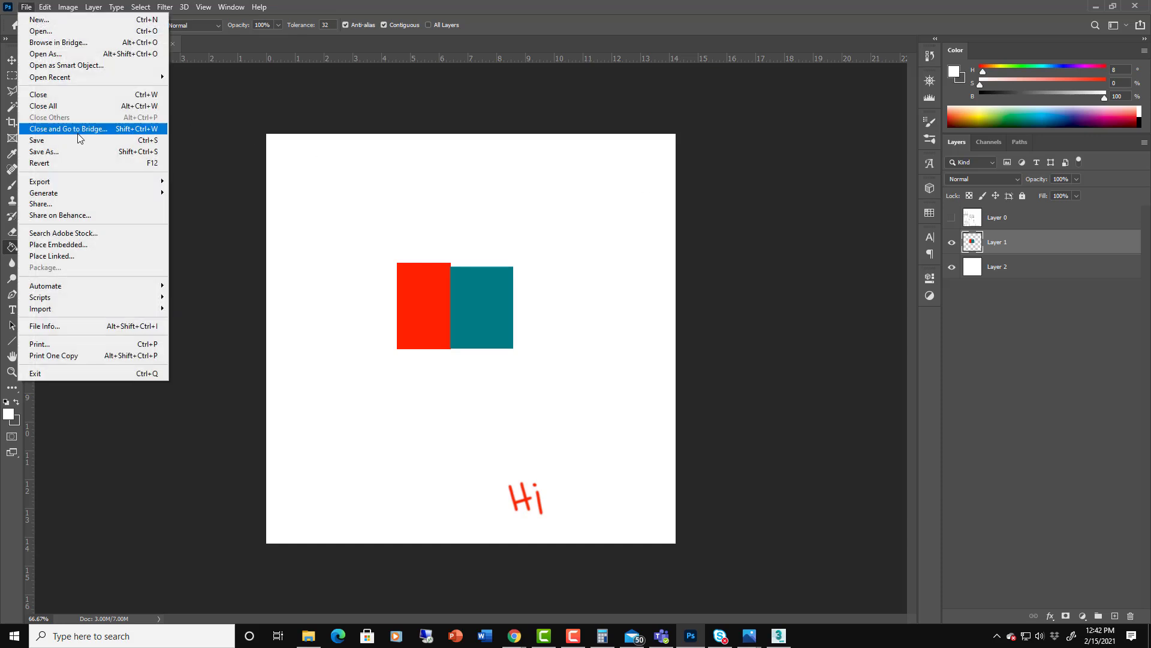
left_click(60, 152)
left_click(318, 484)
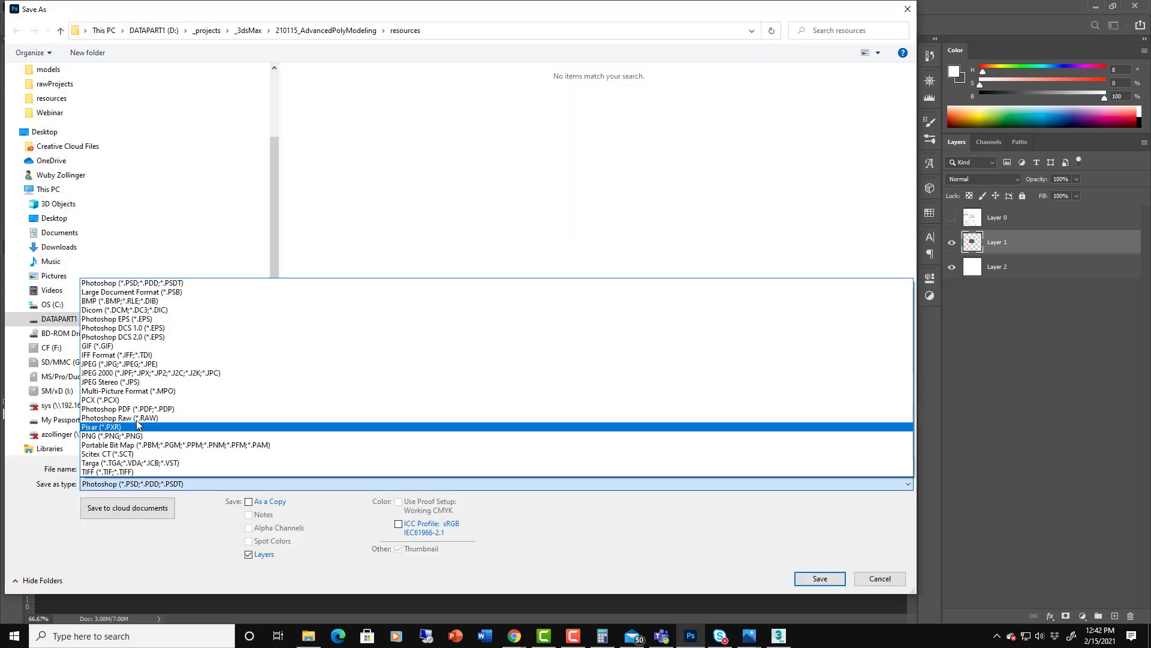
left_click(102, 364)
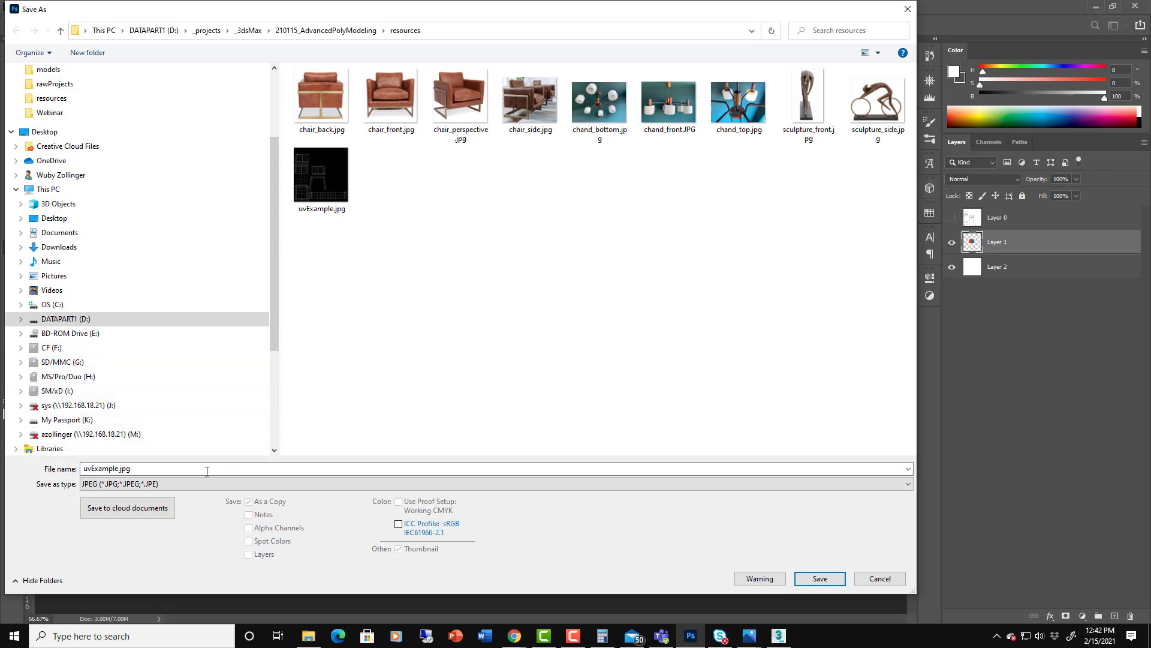
double_click(119, 468)
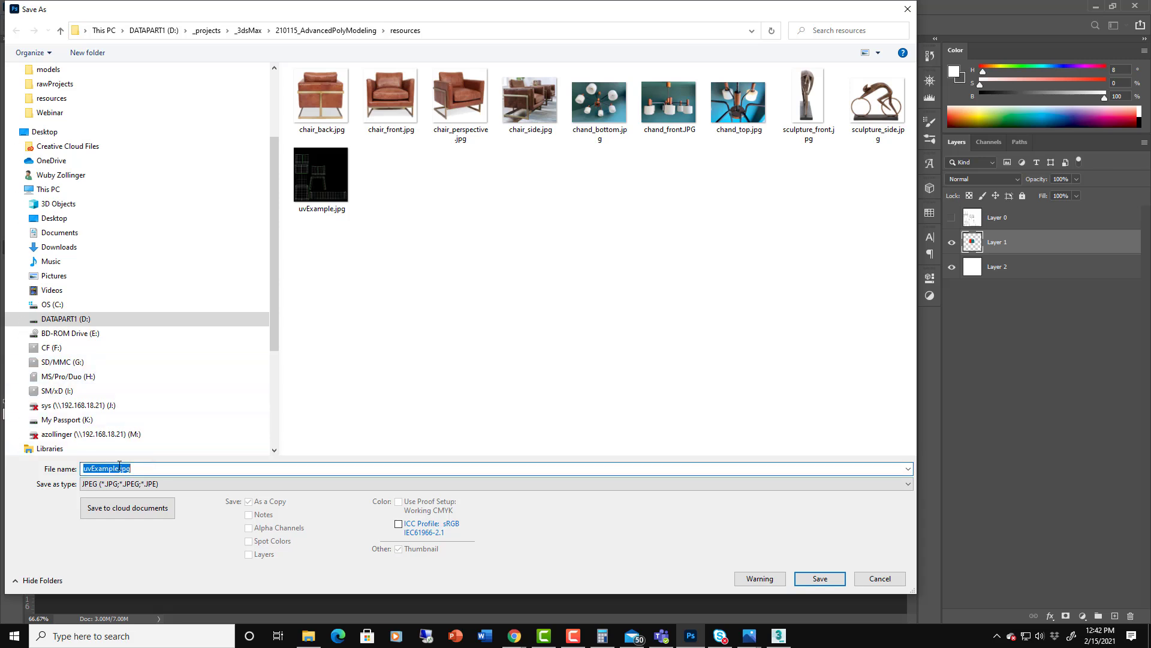
left_click(120, 467)
type("_dif")
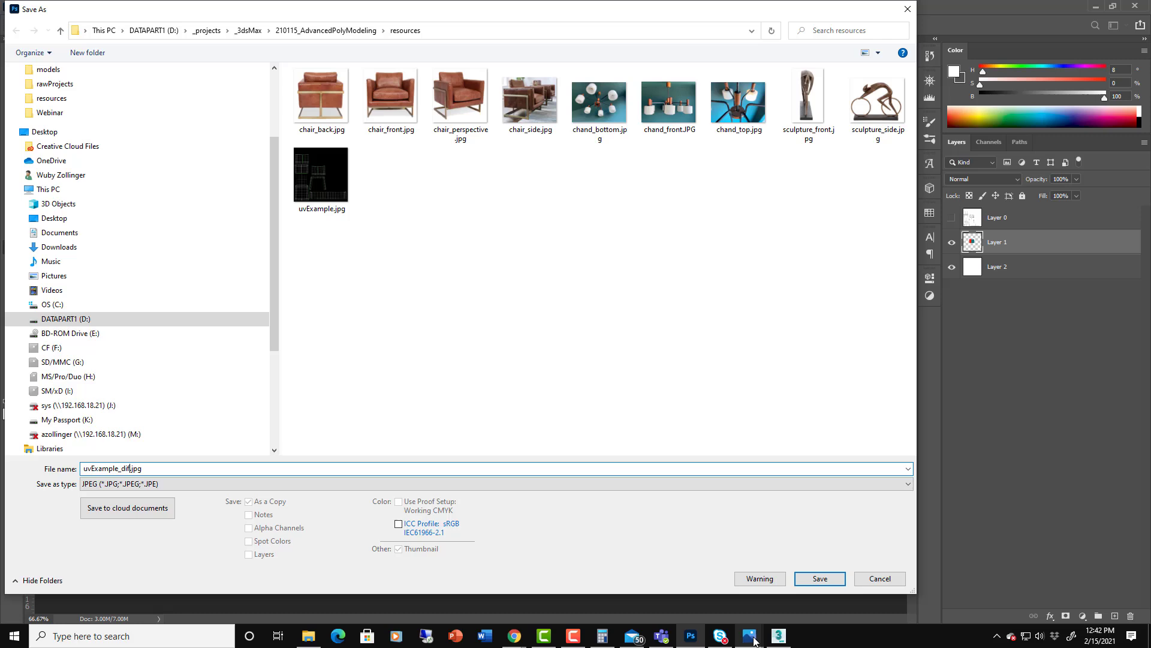
key("Return")
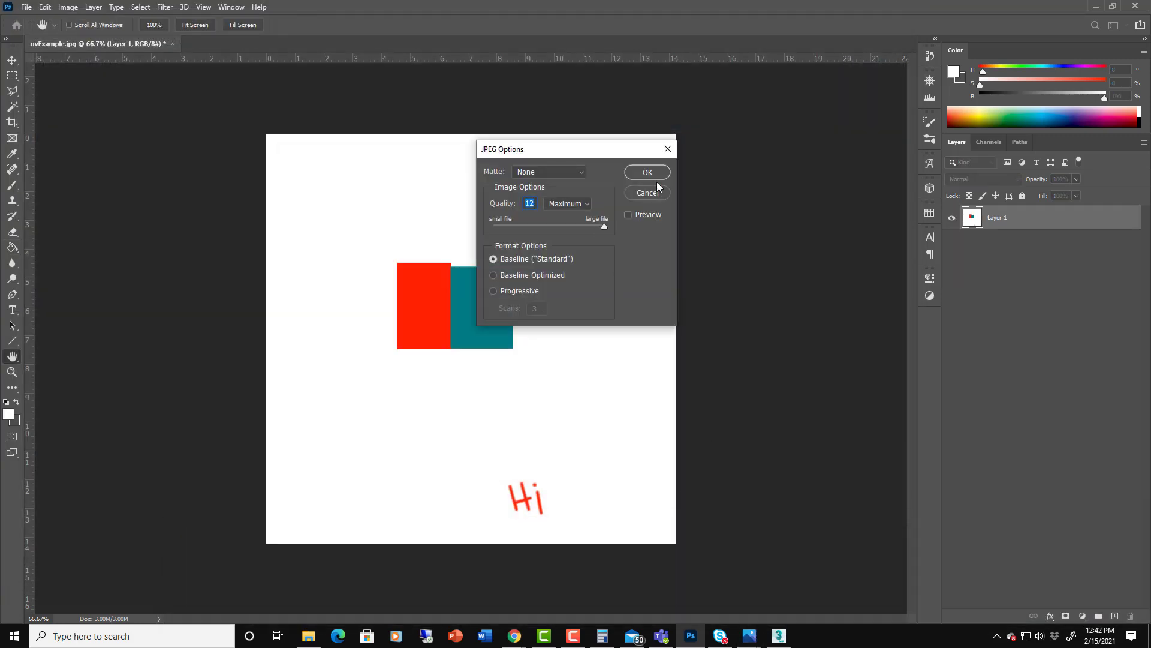
left_click(648, 173)
Step: Switch to 3ds Max and assign the uvExample_dif.jpg material to the selected armchair body, renaming the material chairExample
left_click(1093, 7)
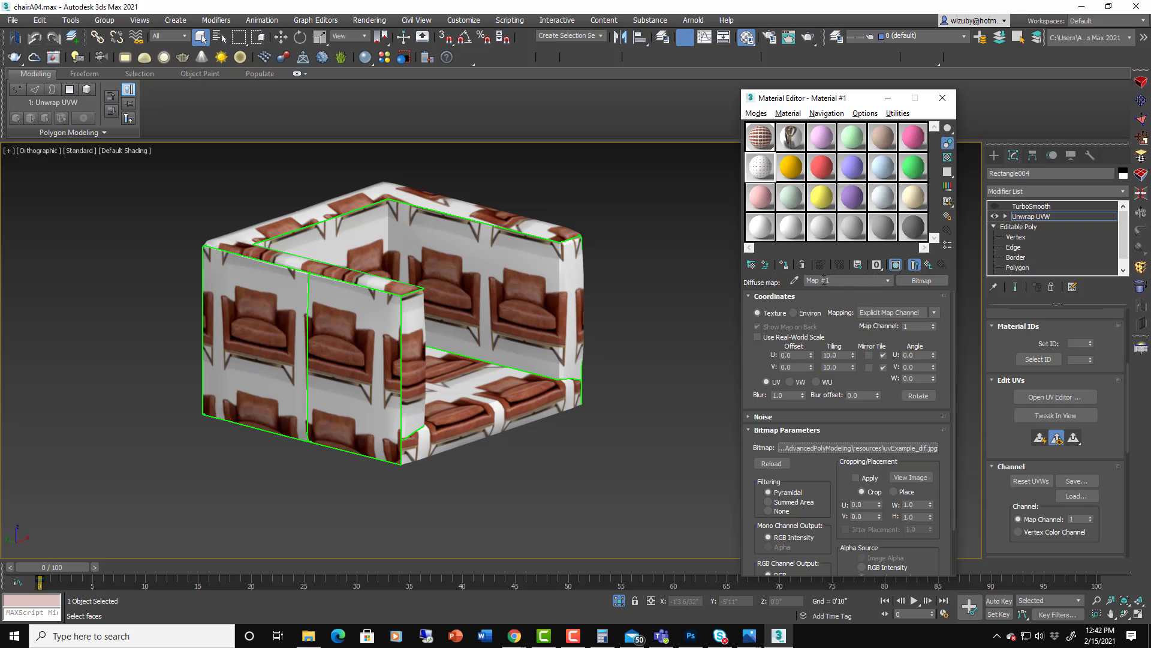
left_click(786, 265)
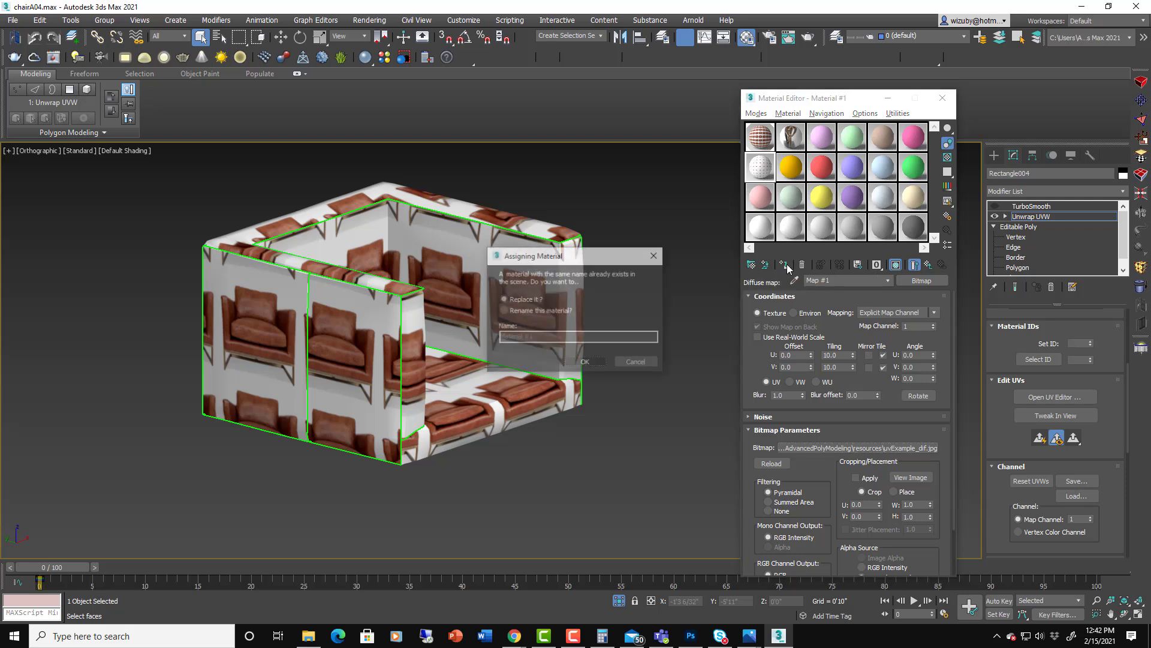
left_click(539, 310)
left_click(545, 337)
key("ctrl+a")
type("chai")
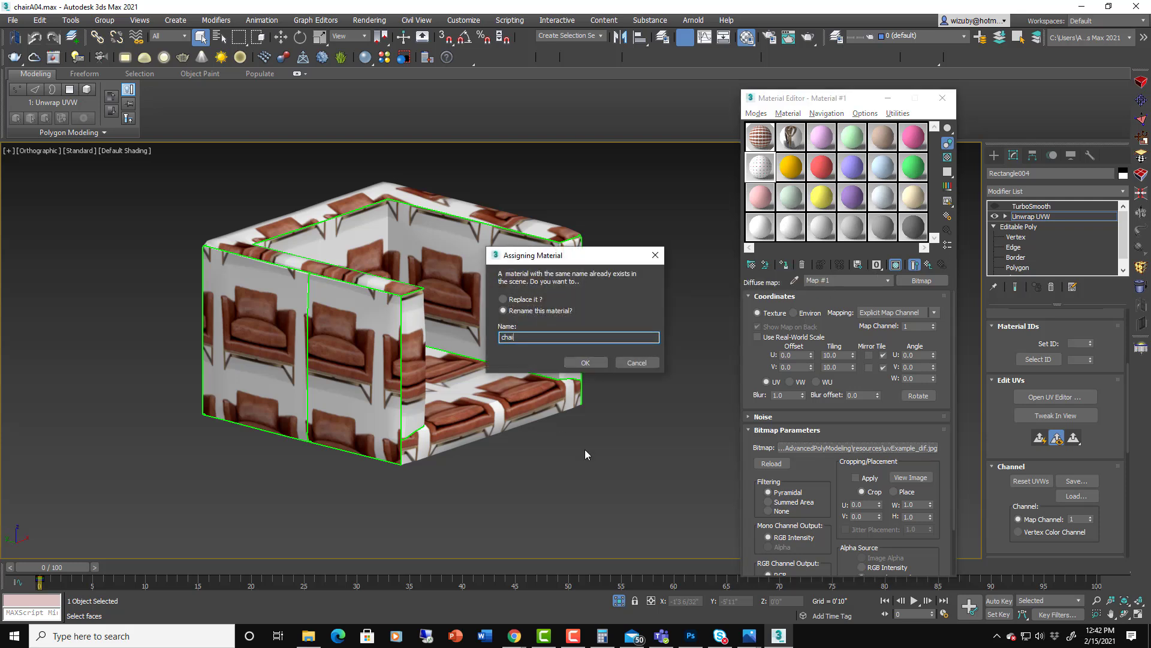
type("rExample")
key("Return")
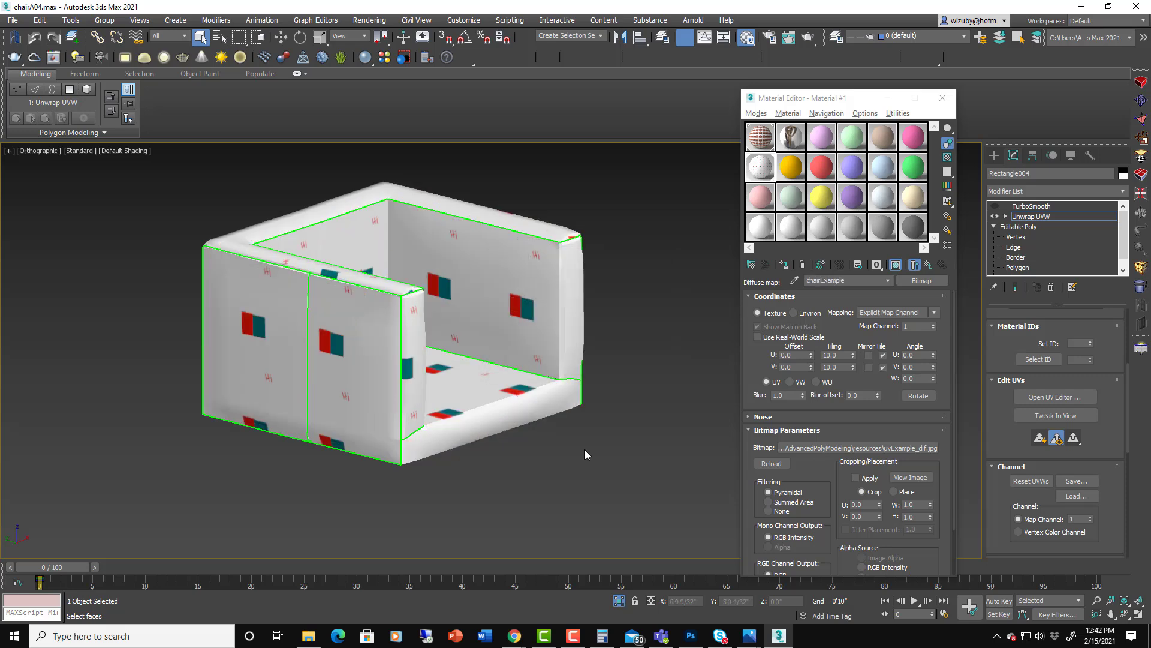
Step: Set the diffuse bitmap's U and V tiling to 1.0 and check the texture on the armchair
double_click(847, 355)
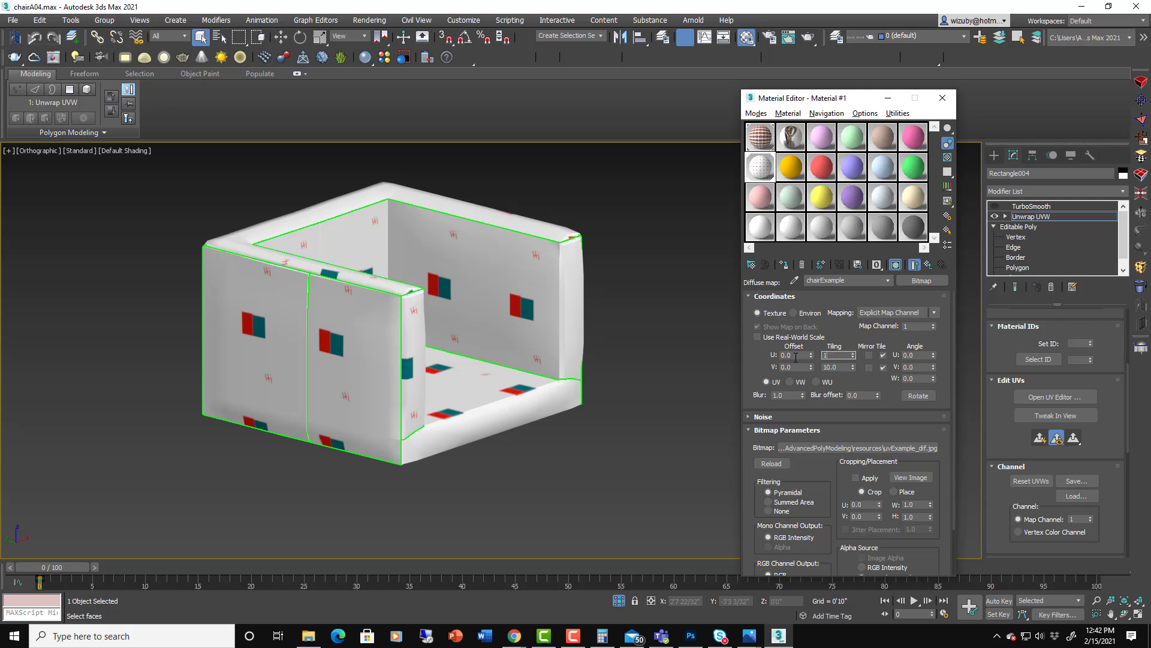
type("1")
key("Tab")
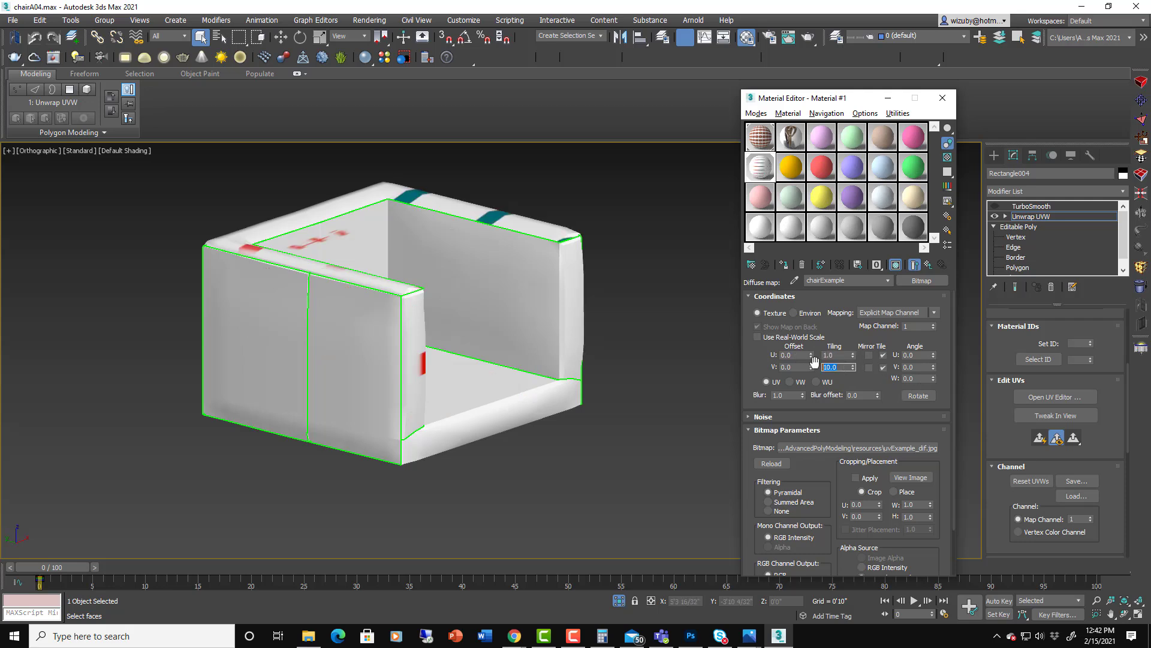
key("Return")
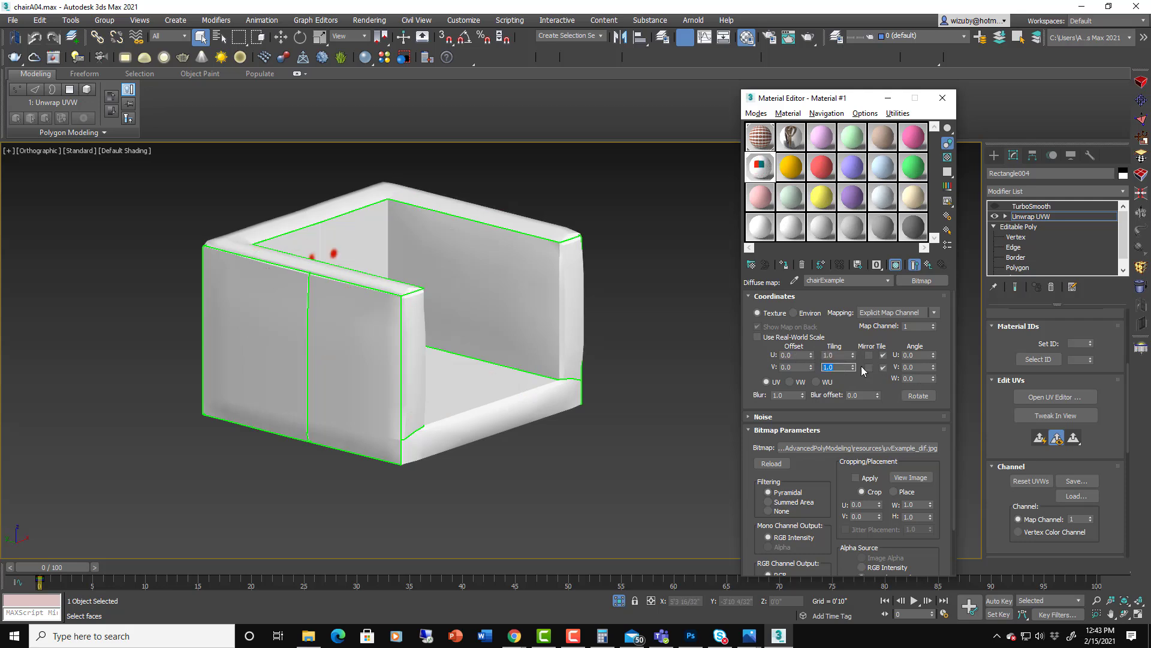
middle_click_drag(568, 430, 509, 423, "alt")
scroll(437, 321, "up", 3)
scroll(580, 393, "down", 5)
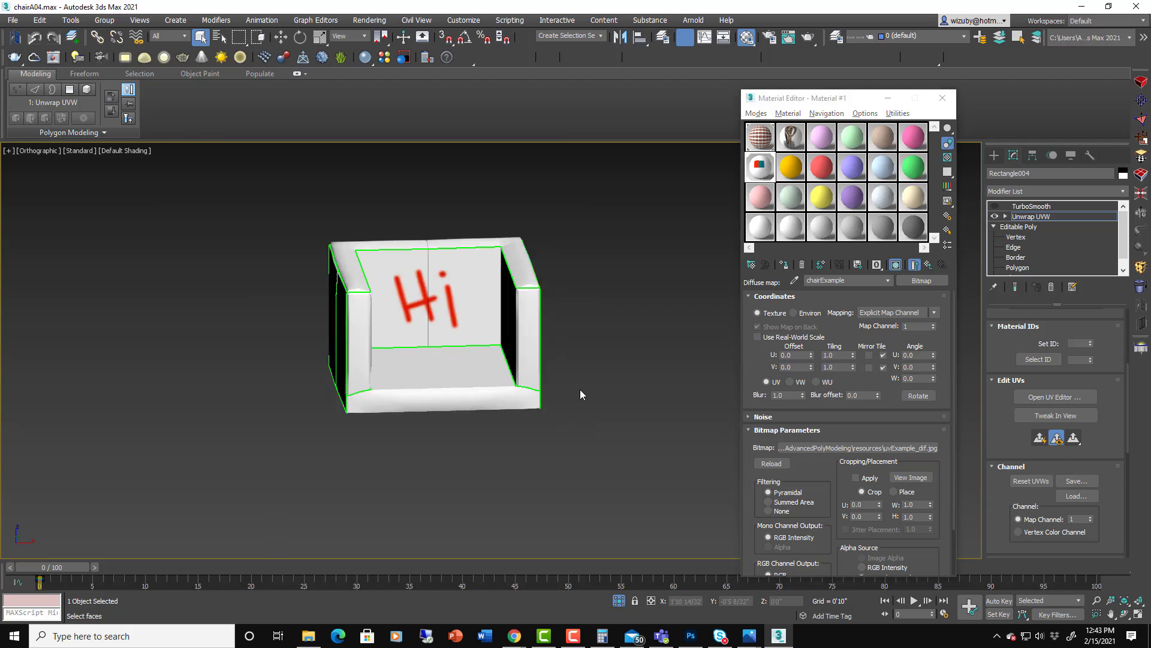
middle_click_drag(580, 393, 207, 371, "alt")
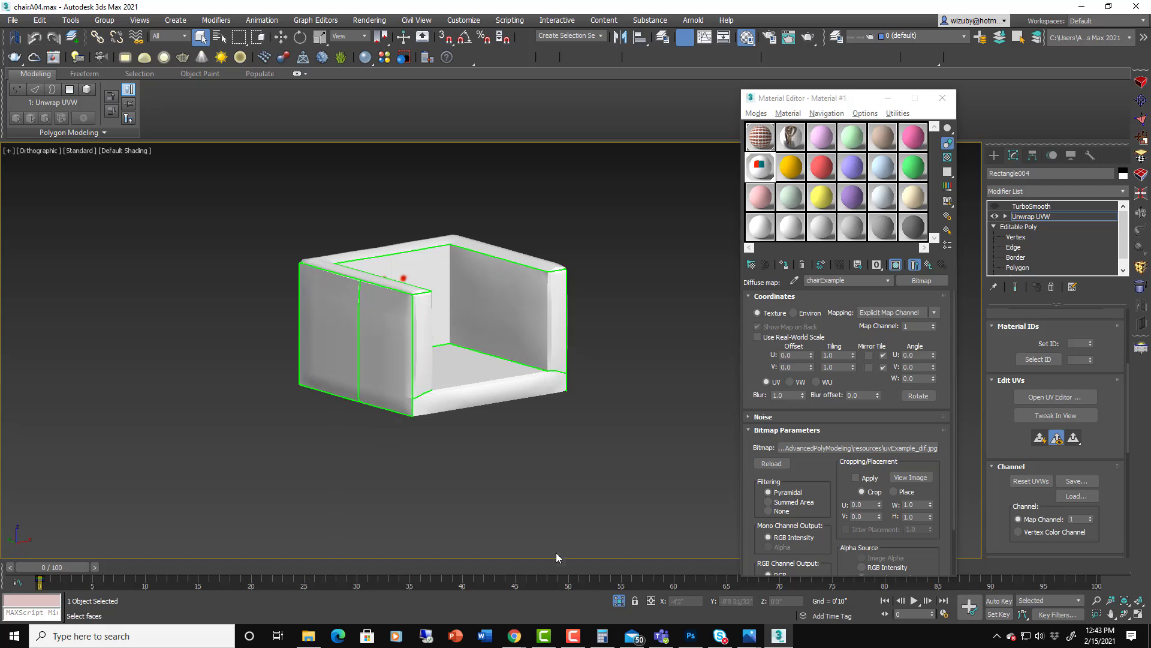
Step: Switch to Photoshop, show the UV template on Layer 0 again and make that layer active
left_click(691, 636)
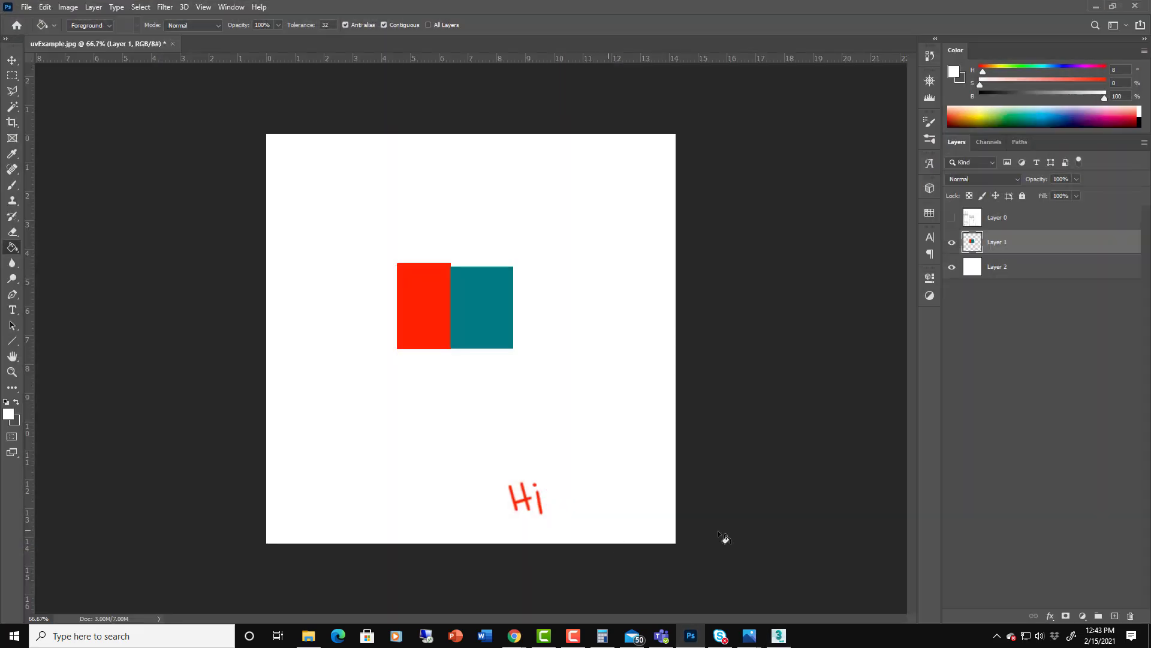
left_click(952, 218)
left_click(983, 217)
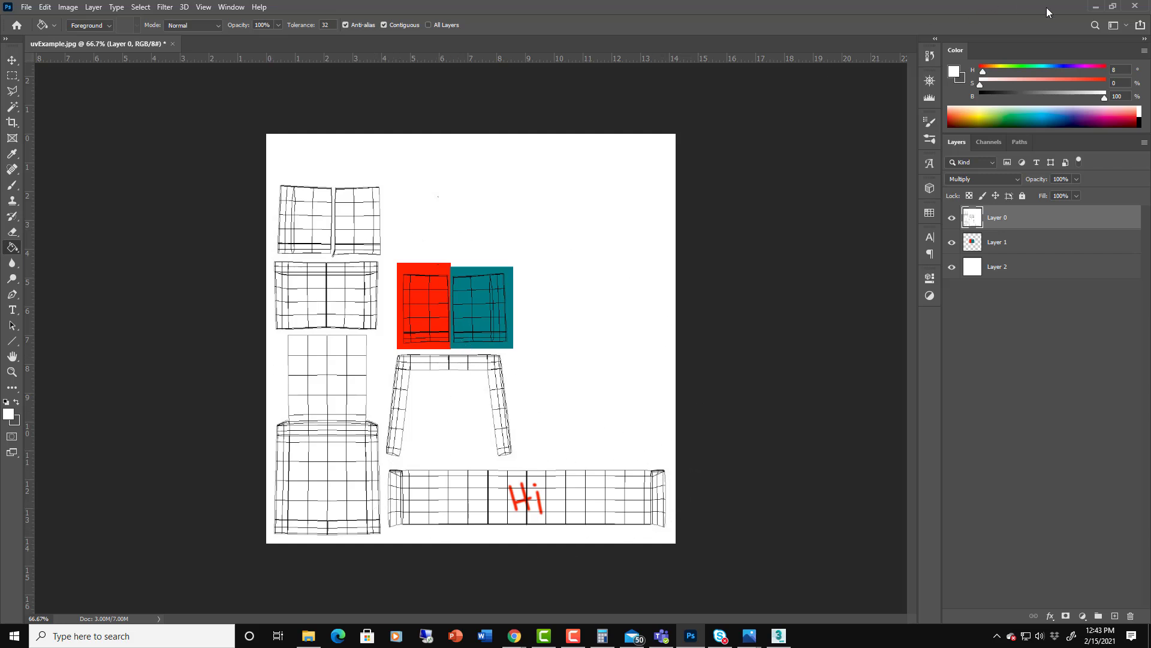
Step: Return to 3ds Max and examine the painted texture on the armchair's inner back and arms
left_click(1095, 7)
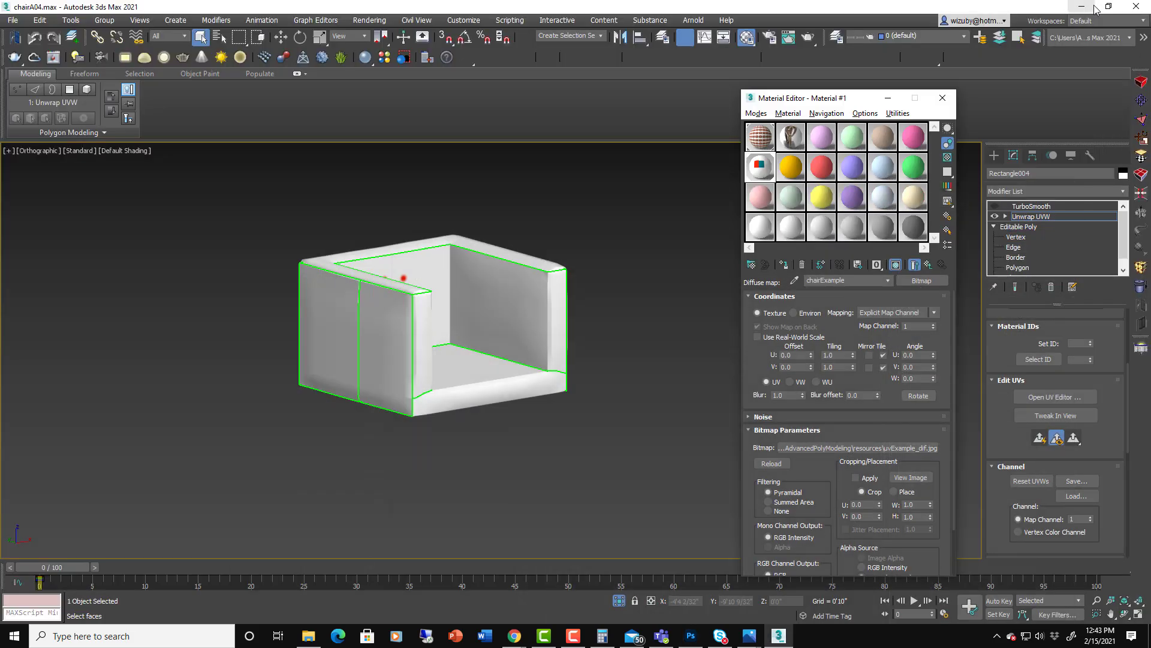
middle_click_drag(560, 328, 618, 381, "alt")
scroll(606, 371, "up", 5)
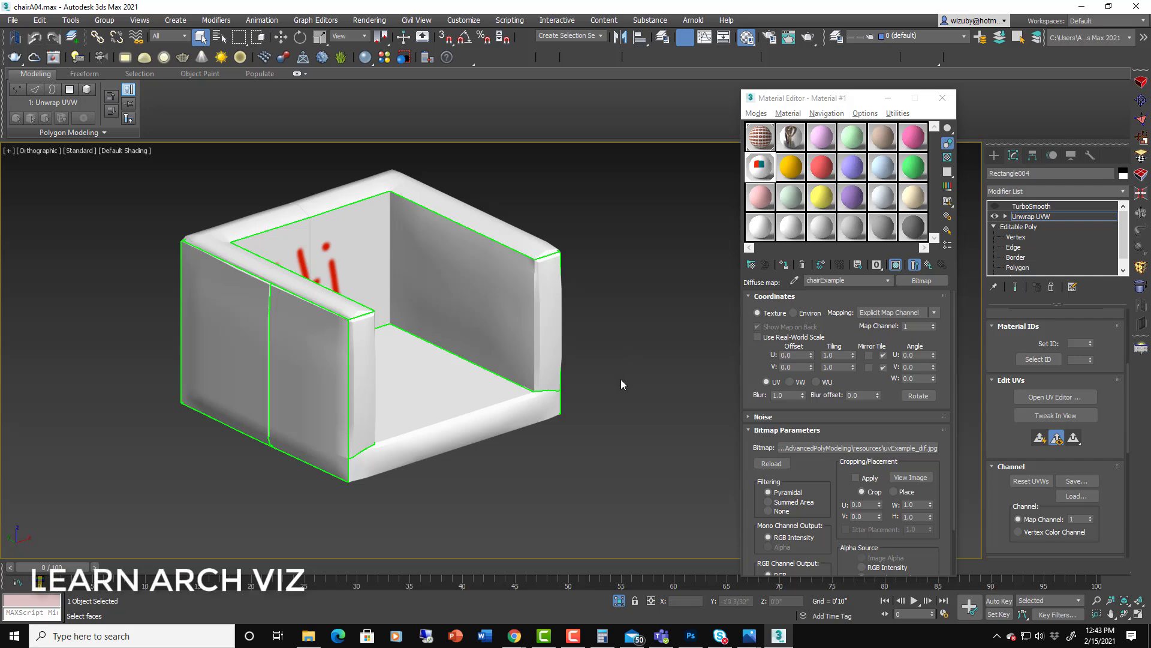
middle_click_drag(645, 396, 601, 455, "alt")
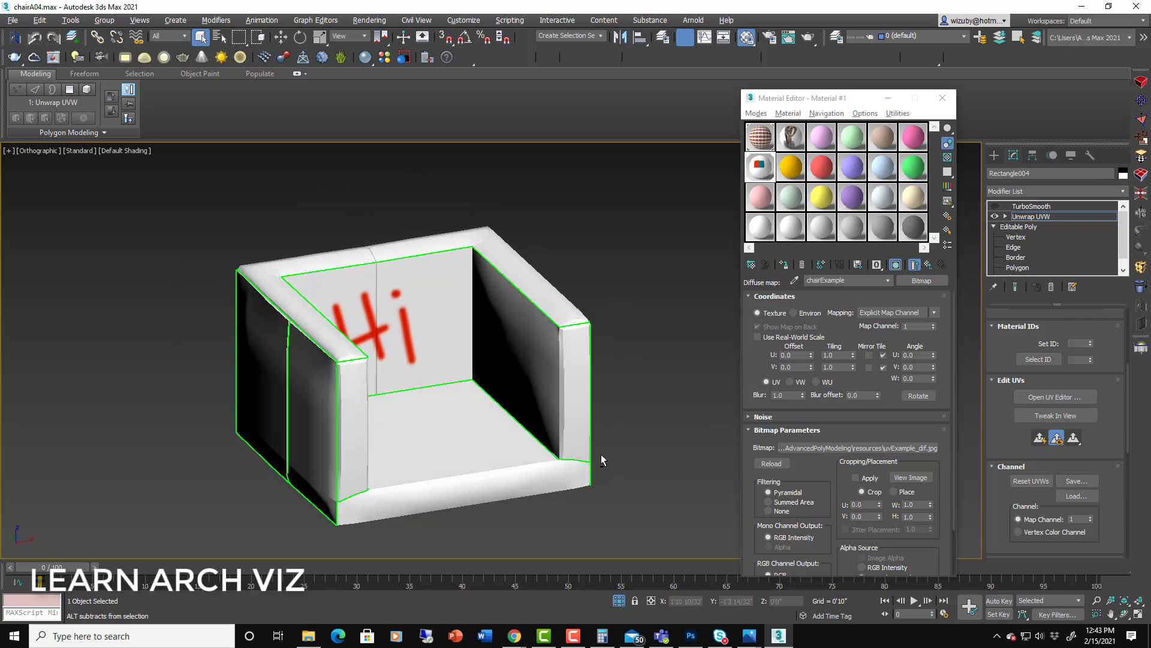